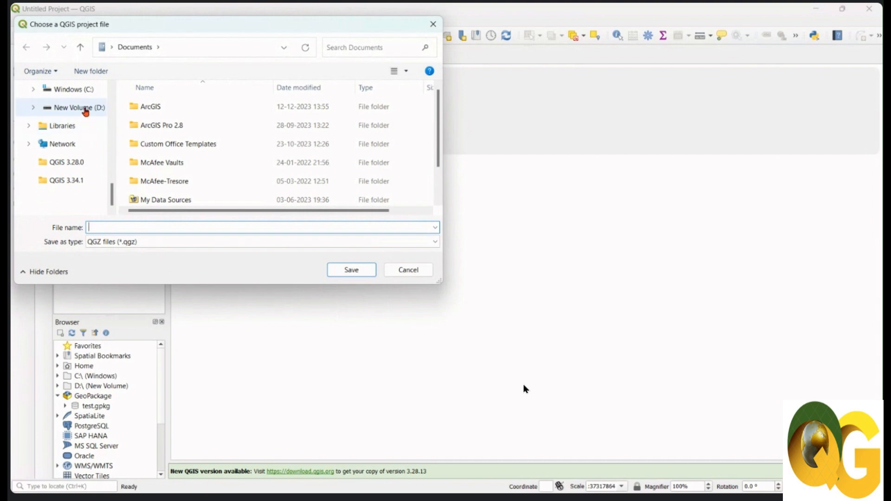
Save the project as DAy-2 in the Day-2 Georeferencing folder of the QUEST GIS course data on drive D
{"action": "left_click", "coordinate": [324, 108]}
{"action": "double_click", "coordinate": [322, 108]}
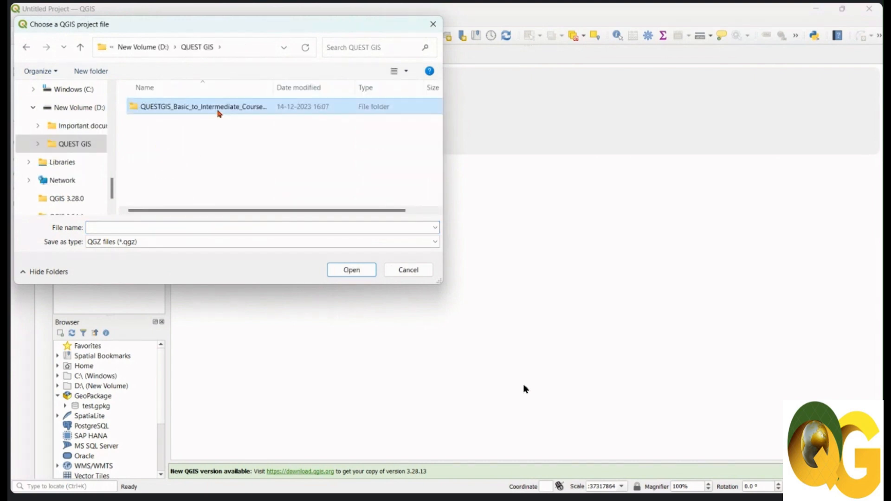
{"action": "double_click", "coordinate": [218, 108]}
{"action": "double_click", "coordinate": [237, 109]}
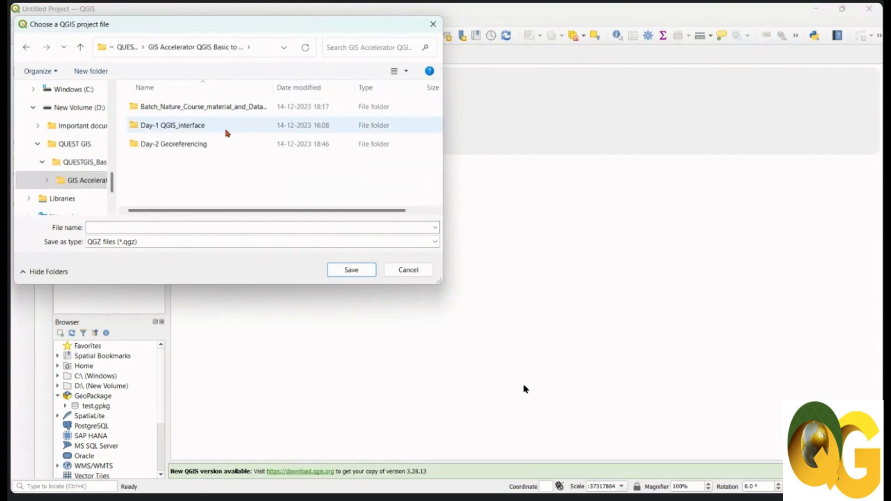
{"action": "double_click", "coordinate": [214, 145]}
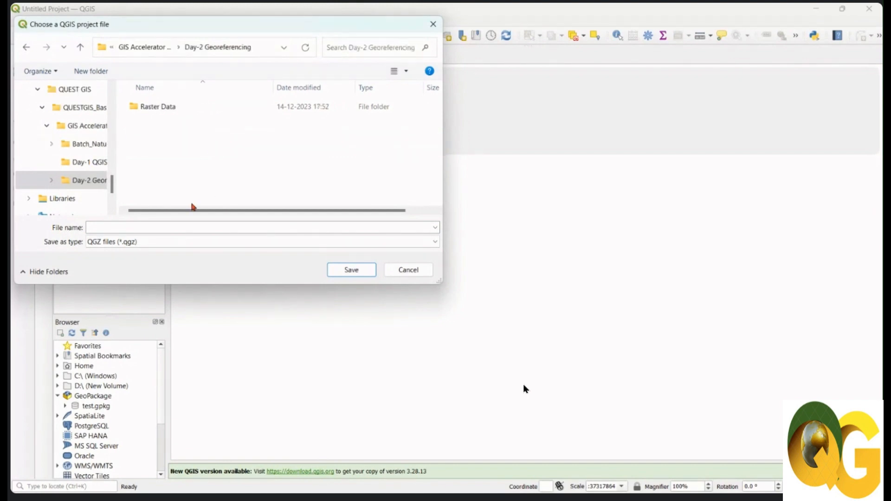
{"action": "left_click", "coordinate": [123, 226]}
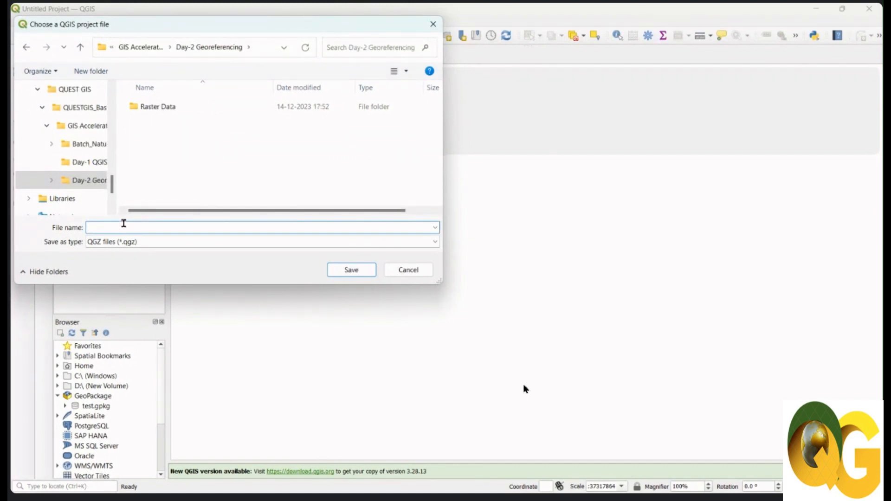
{"action": "type", "text": "ge"}
{"action": "left_click", "coordinate": [352, 269]}
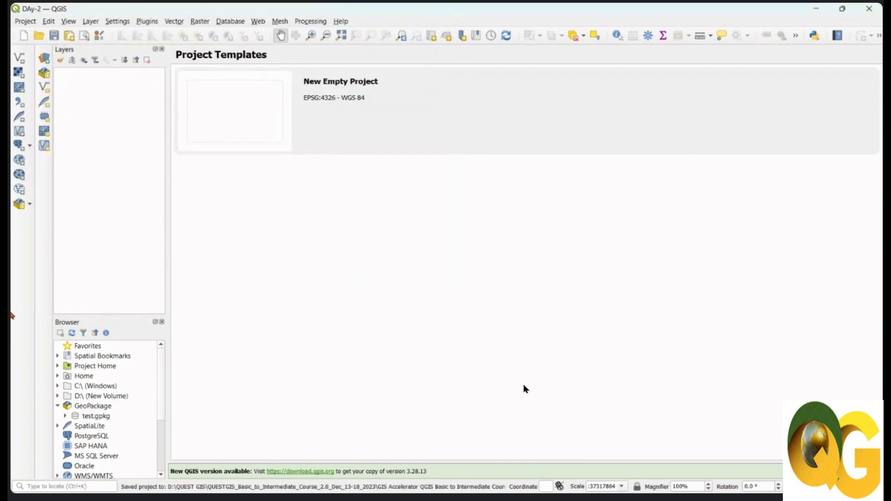
Give the Browser more height and expand Project Home, checking the contents of its Raster Data folder
{"action": "left_click_drag", "start_coordinate": [107, 315], "coordinate": [106, 262]}
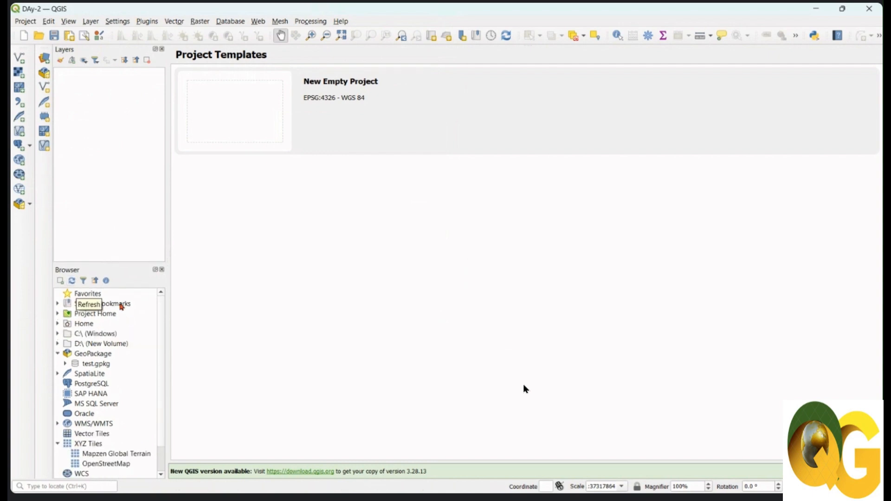
{"action": "left_click", "coordinate": [59, 314]}
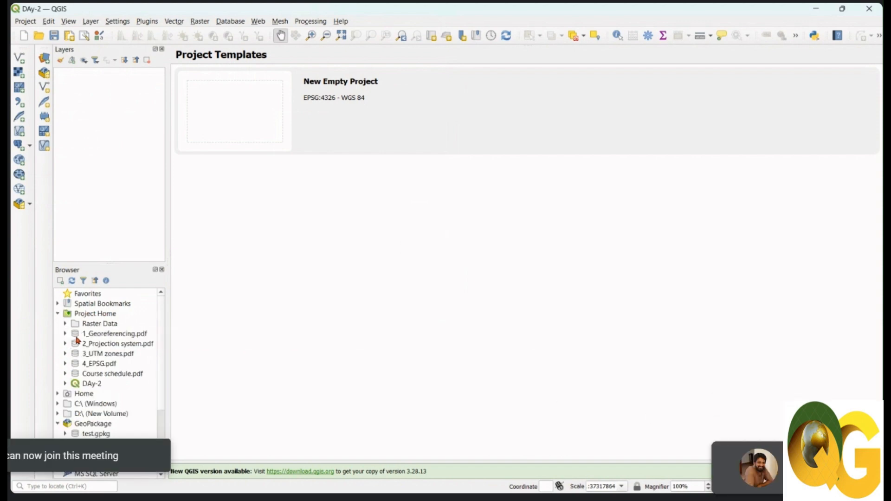
{"action": "left_click", "coordinate": [65, 324]}
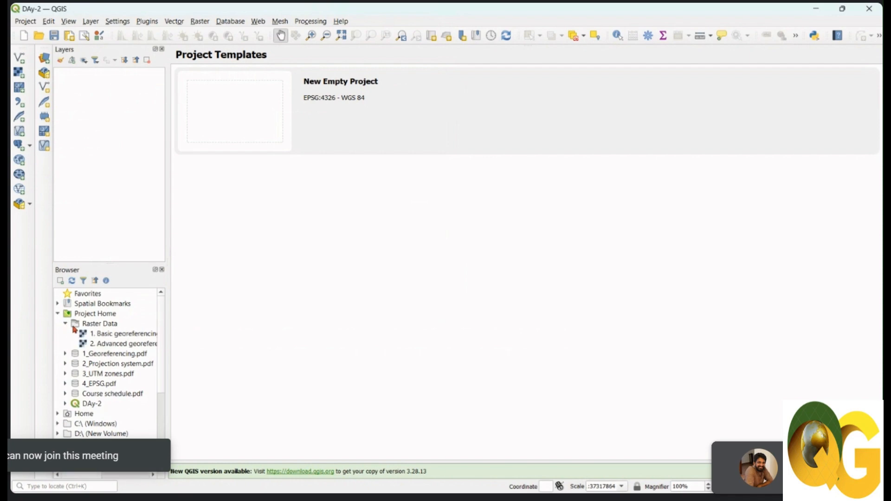
{"action": "left_click", "coordinate": [66, 325]}
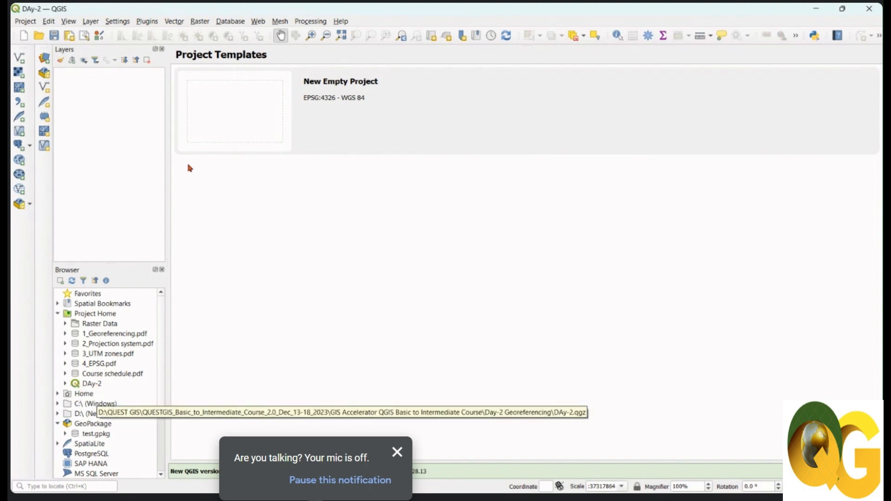
Add the Google Road basemap to the project through QuickMapServices
{"action": "left_click", "coordinate": [258, 22]}
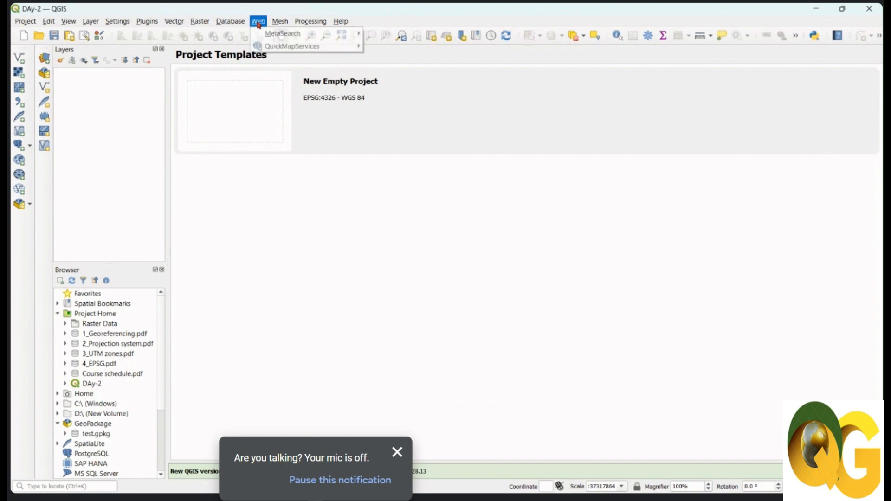
{"action": "mouse_move", "coordinate": [271, 47]}
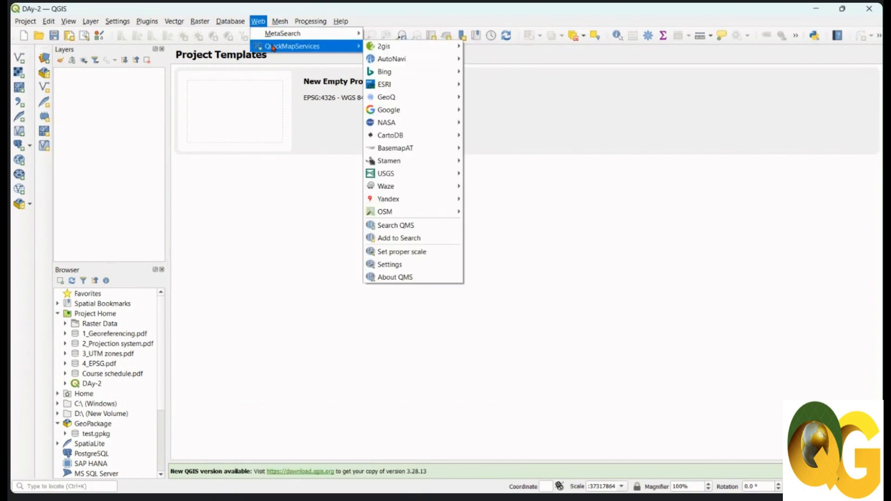
{"action": "mouse_move", "coordinate": [387, 48]}
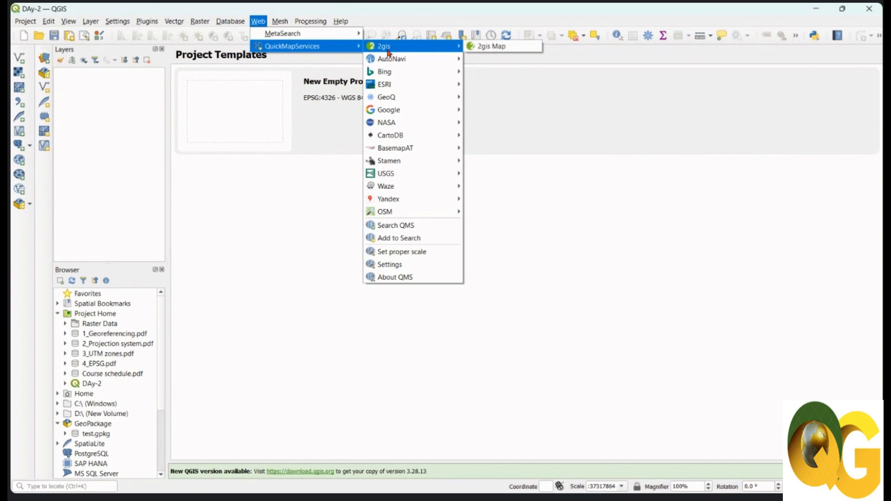
{"action": "mouse_move", "coordinate": [388, 112]}
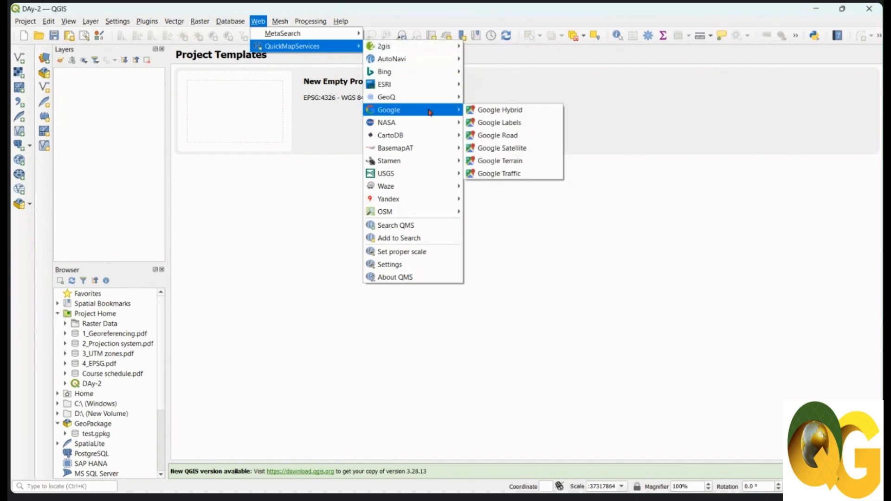
{"action": "left_click", "coordinate": [504, 138]}
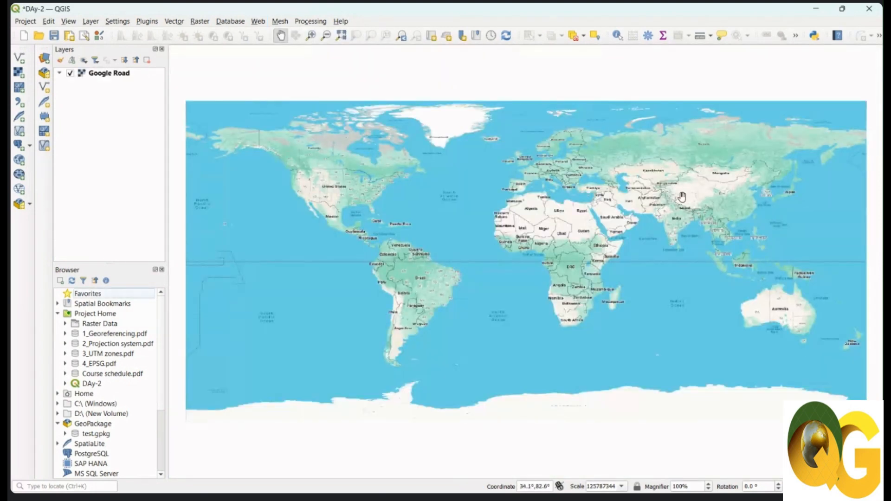
Look through the basemap providers in QuickMapServices, including the ESRI, Google and Yandex map lists
{"action": "scroll", "coordinate": [682, 197], "scroll_direction": "up", "scroll_amount": 4}
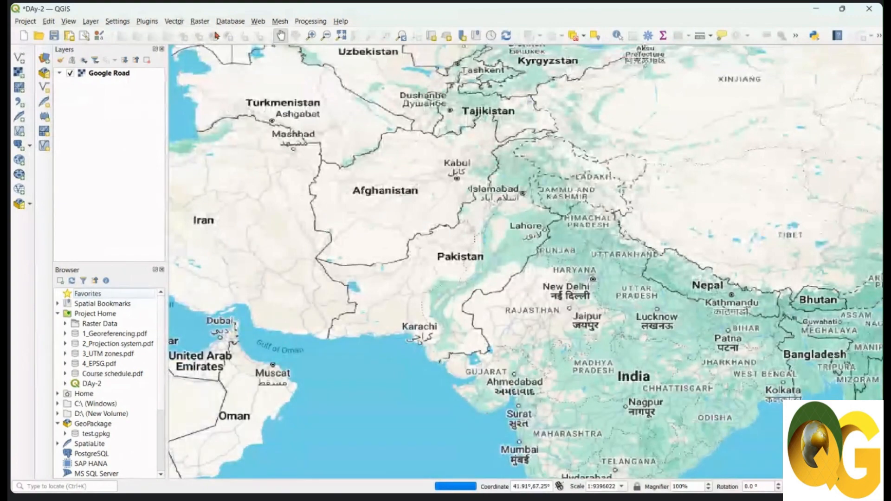
{"action": "left_click", "coordinate": [258, 22]}
{"action": "mouse_move", "coordinate": [306, 46]}
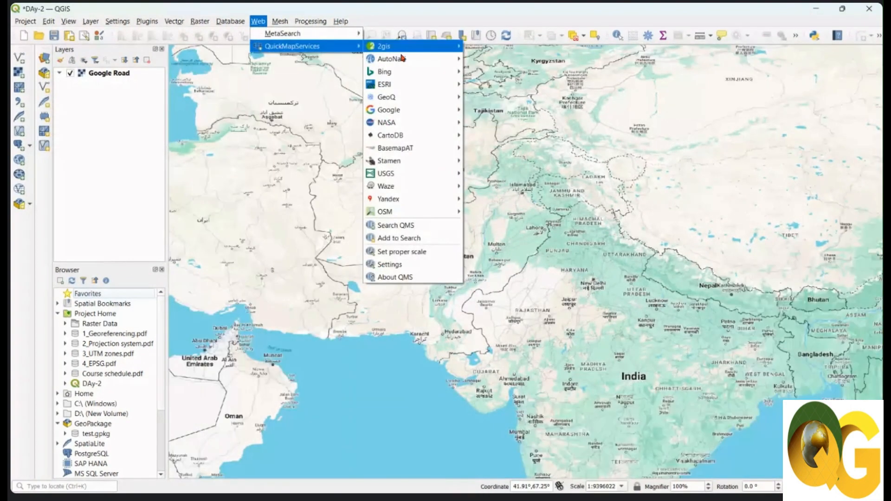
{"action": "mouse_move", "coordinate": [403, 88]}
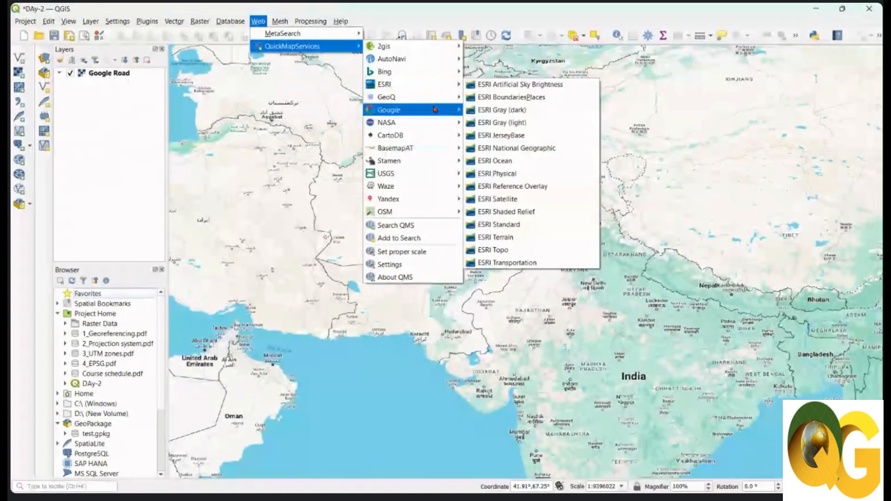
{"action": "mouse_move", "coordinate": [435, 109]}
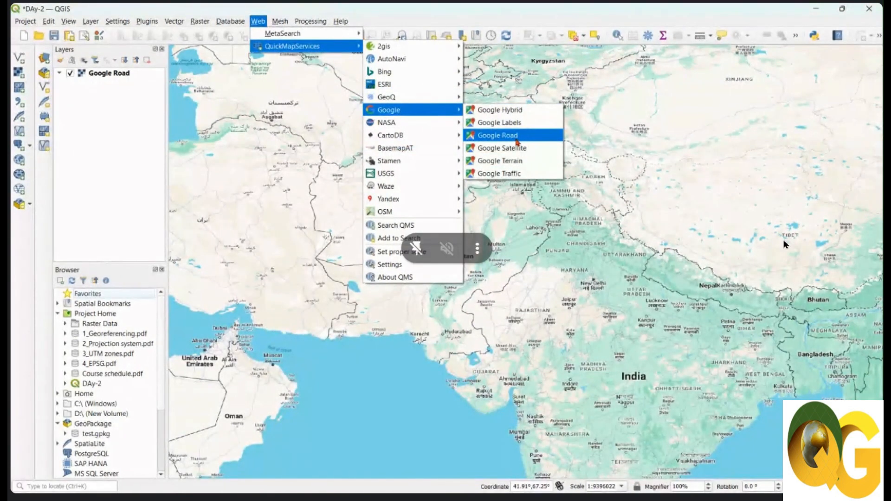
{"action": "mouse_move", "coordinate": [434, 212]}
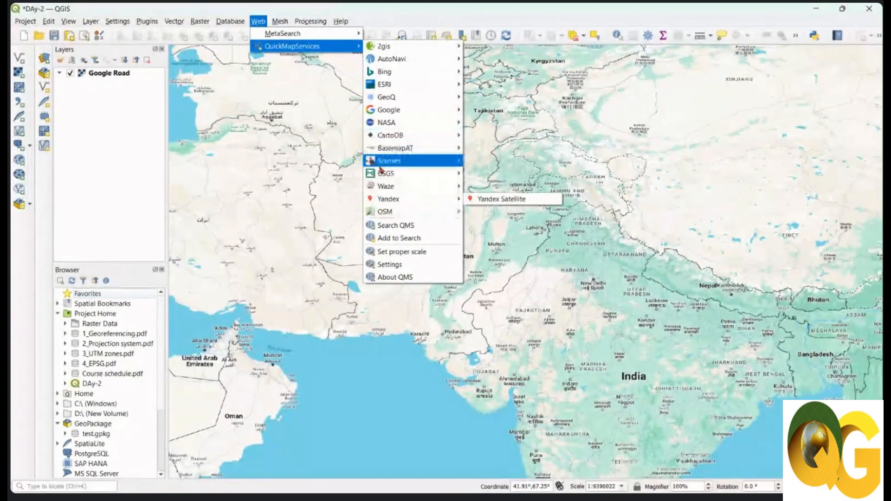
{"action": "mouse_move", "coordinate": [392, 174]}
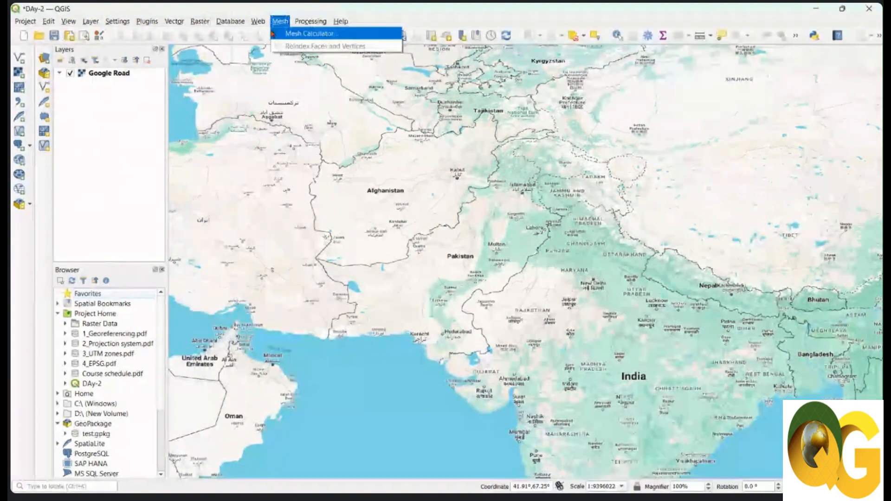
{"action": "left_click", "coordinate": [627, 306]}
Examine the Google Road basemap around Uttarakhand and the neighbouring Himalayan region at several scales
{"action": "left_click_drag", "start_coordinate": [682, 293], "coordinate": [580, 249]}
{"action": "scroll", "coordinate": [536, 218], "scroll_direction": "up", "scroll_amount": 2}
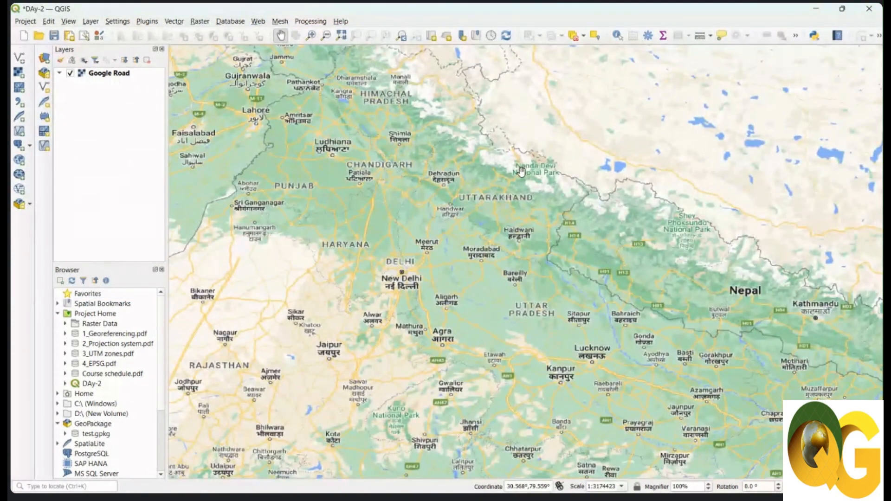
{"action": "scroll", "coordinate": [546, 201], "scroll_direction": "up", "scroll_amount": 2}
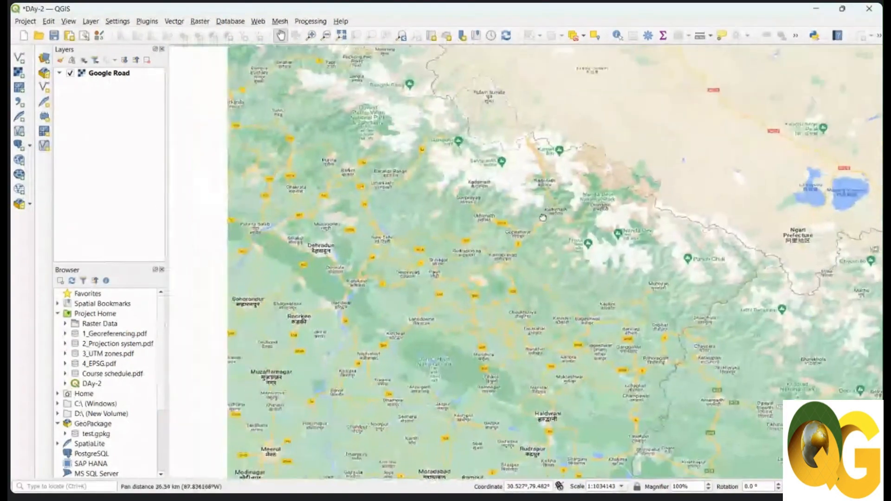
{"action": "left_click_drag", "start_coordinate": [543, 217], "coordinate": [545, 218]}
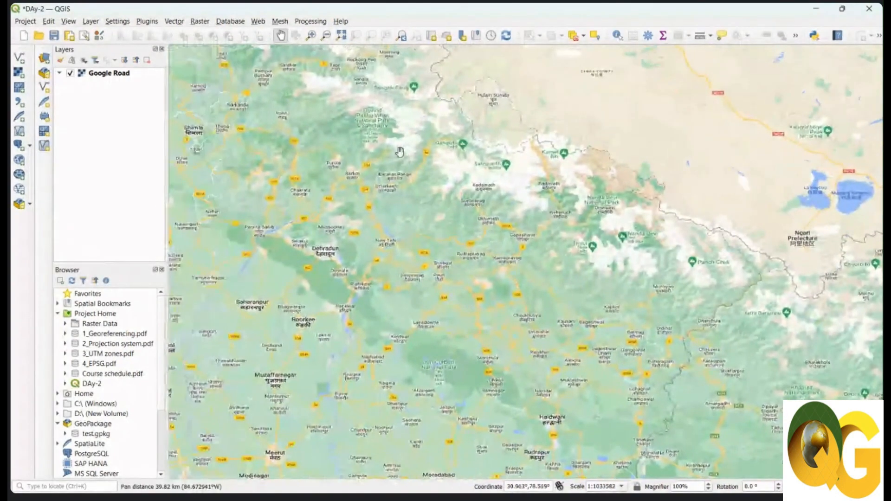
{"action": "left_click_drag", "start_coordinate": [399, 152], "coordinate": [466, 239]}
{"action": "left_click_drag", "start_coordinate": [836, 457], "coordinate": [520, 203]}
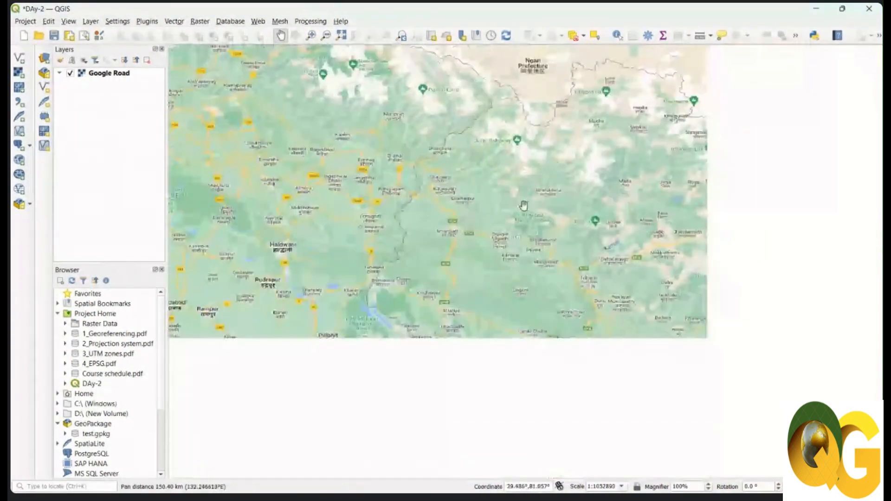
{"action": "left_click_drag", "start_coordinate": [514, 170], "coordinate": [463, 339]}
{"action": "left_click_drag", "start_coordinate": [414, 174], "coordinate": [555, 193]}
{"action": "scroll", "coordinate": [554, 194], "scroll_direction": "down", "scroll_amount": 2}
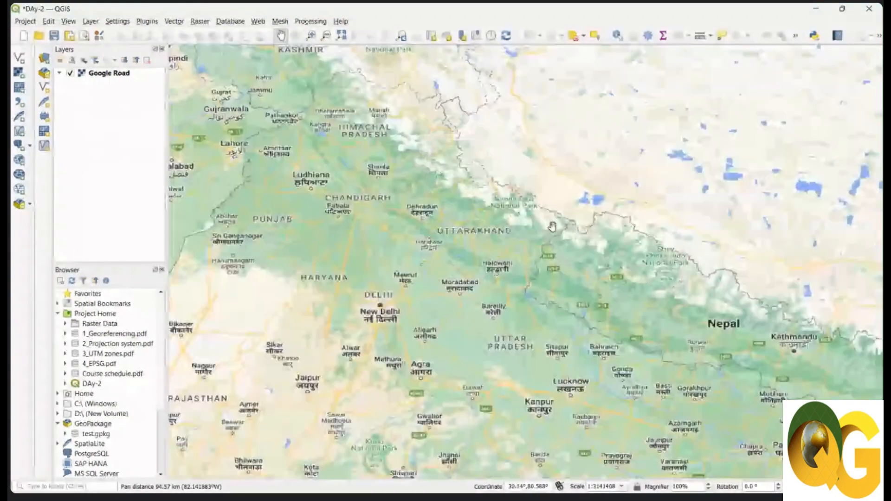
{"action": "left_click_drag", "start_coordinate": [552, 227], "coordinate": [631, 147]}
{"action": "left_click_drag", "start_coordinate": [656, 180], "coordinate": [559, 267]}
{"action": "scroll", "coordinate": [476, 218], "scroll_direction": "up", "scroll_amount": 2}
{"action": "left_click_drag", "start_coordinate": [519, 212], "coordinate": [542, 218]}
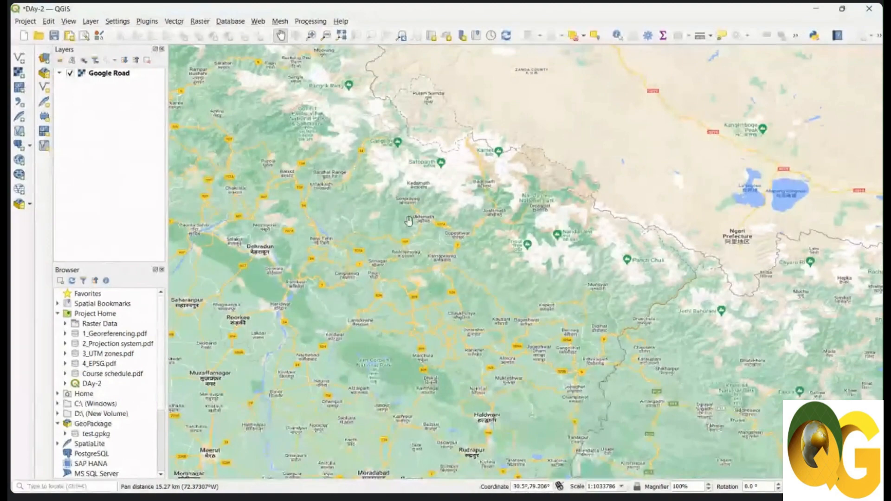
{"action": "left_click_drag", "start_coordinate": [452, 346], "coordinate": [470, 341]}
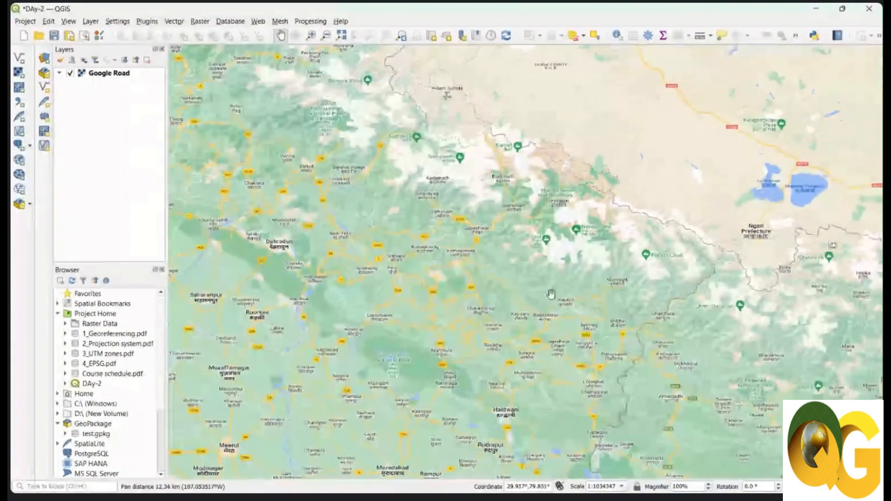
{"action": "left_click_drag", "start_coordinate": [521, 280], "coordinate": [523, 249]}
{"action": "scroll", "coordinate": [504, 236], "scroll_direction": "down", "scroll_amount": 2}
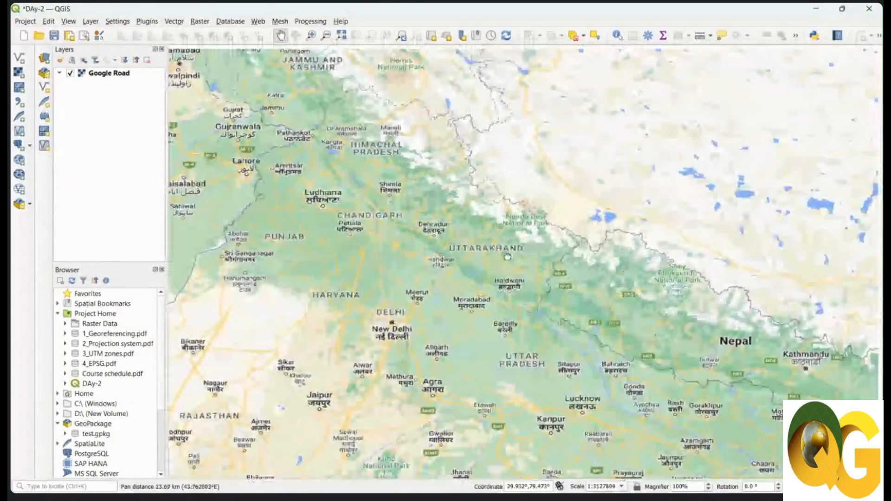
{"action": "scroll", "coordinate": [505, 229], "scroll_direction": "up", "scroll_amount": 4}
{"action": "scroll", "coordinate": [504, 224], "scroll_direction": "down", "scroll_amount": 2}
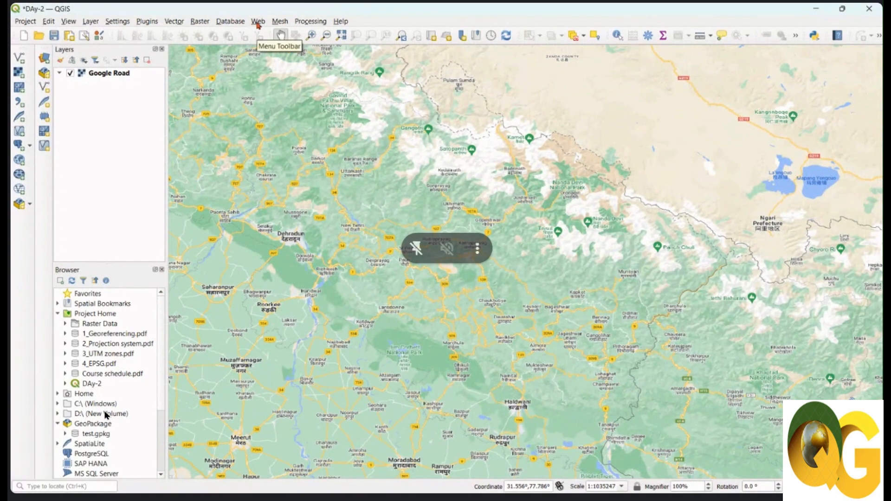
Search all available plugins for "geocodi" and install the GeoCoding plugin
{"action": "left_click", "coordinate": [257, 22]}
{"action": "mouse_move", "coordinate": [155, 23]}
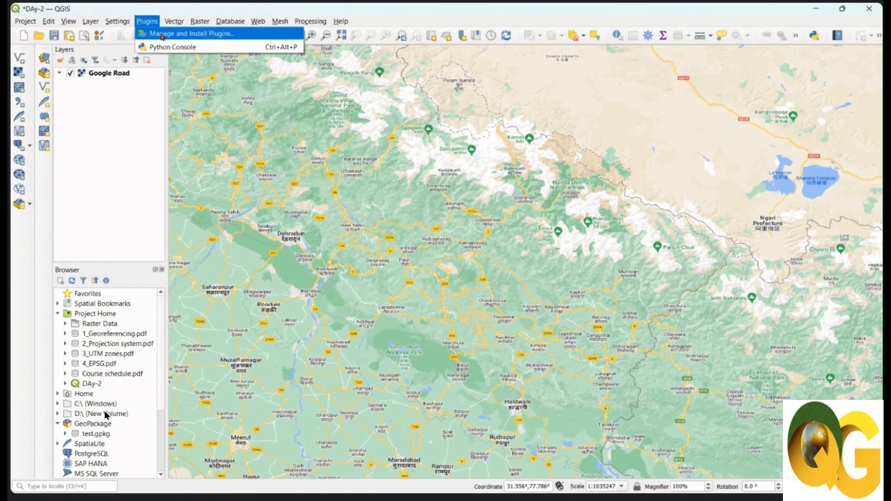
{"action": "left_click", "coordinate": [192, 34]}
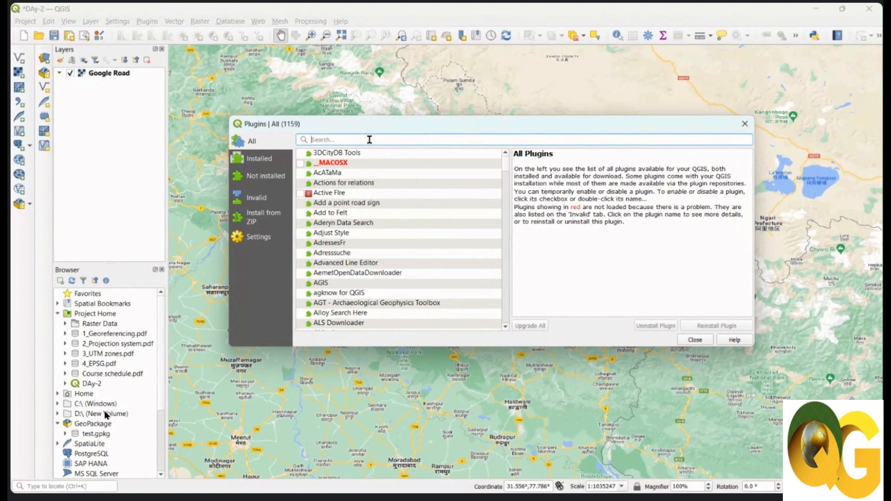
{"action": "type", "text": "geocod"}
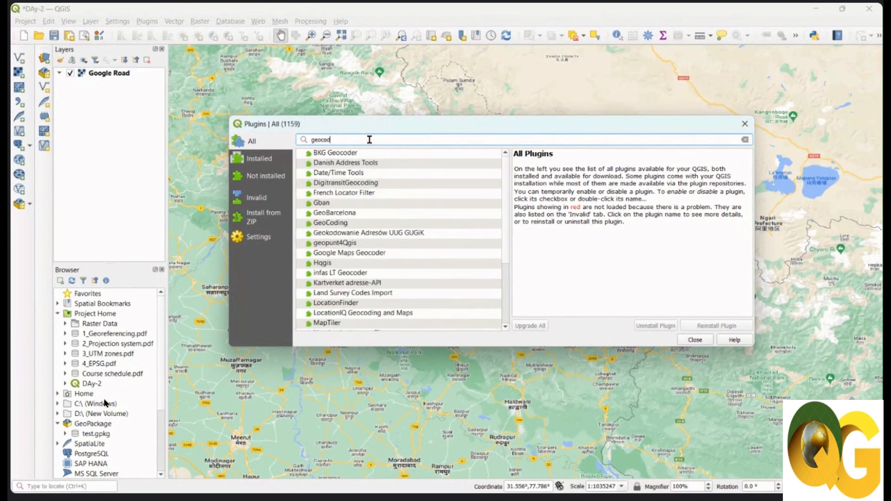
{"action": "type", "text": "i"}
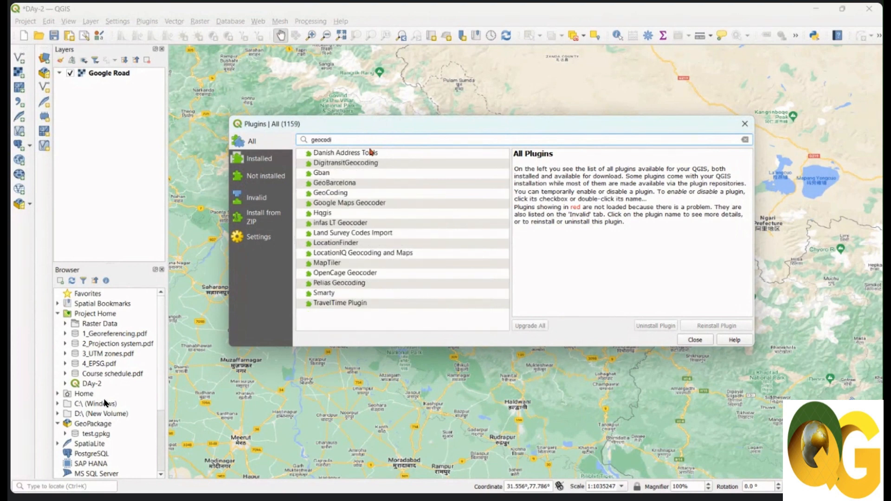
{"action": "left_click", "coordinate": [347, 193]}
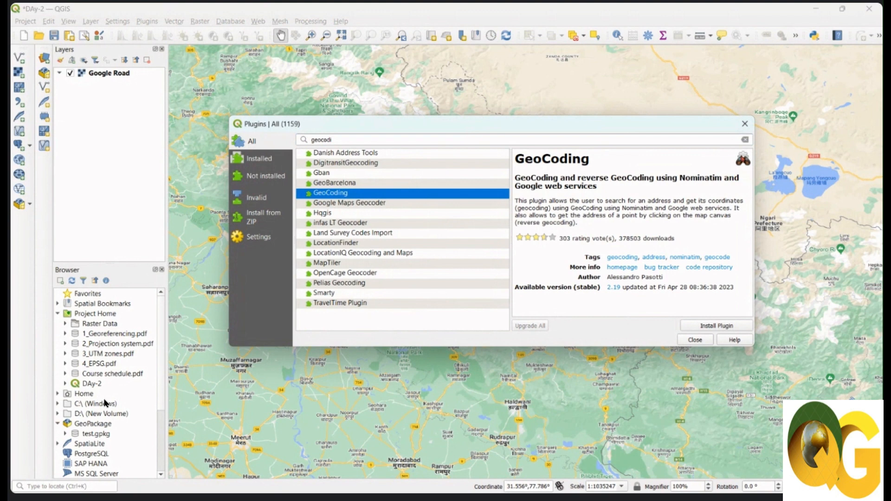
{"action": "left_click", "coordinate": [720, 325]}
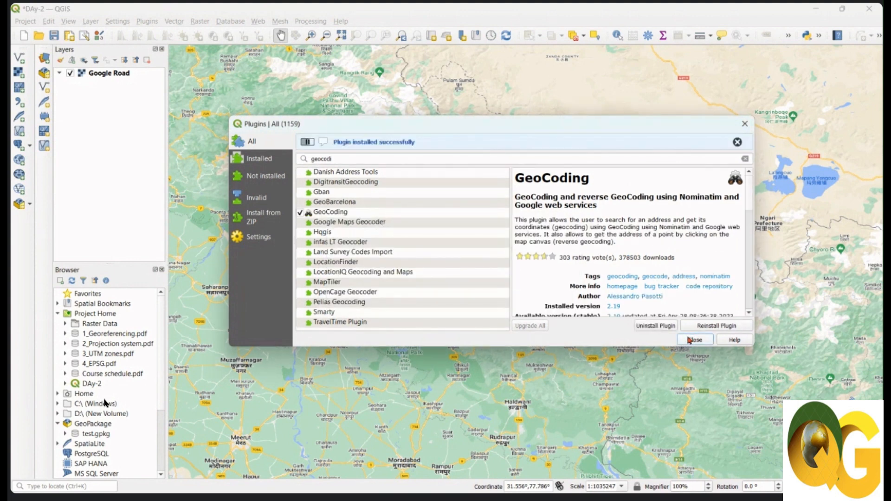
Close the plugin manager, and open and dismiss the GeoCoding address search without entering an address
{"action": "left_click", "coordinate": [694, 340]}
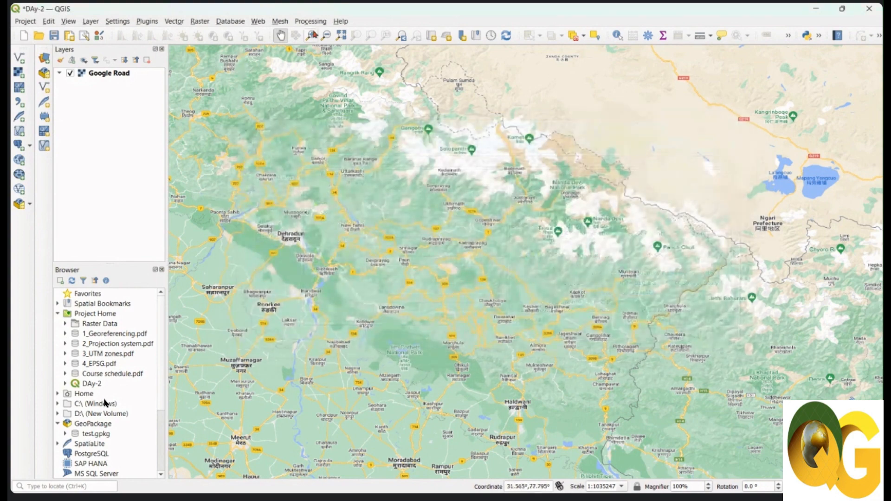
{"action": "left_click", "coordinate": [259, 23]}
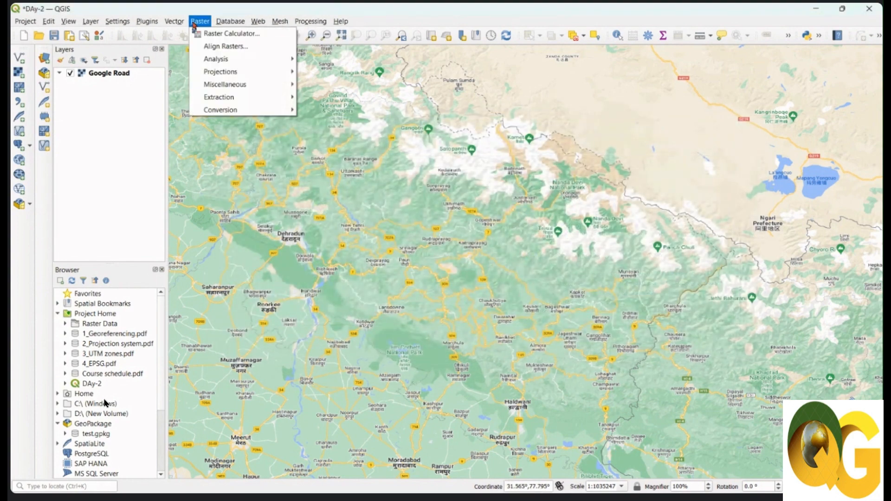
{"action": "mouse_move", "coordinate": [148, 22]}
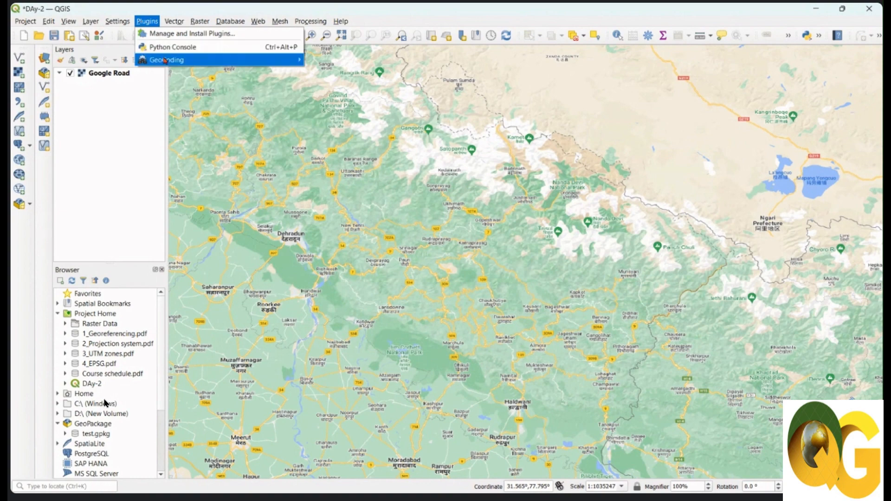
{"action": "mouse_move", "coordinate": [162, 62]}
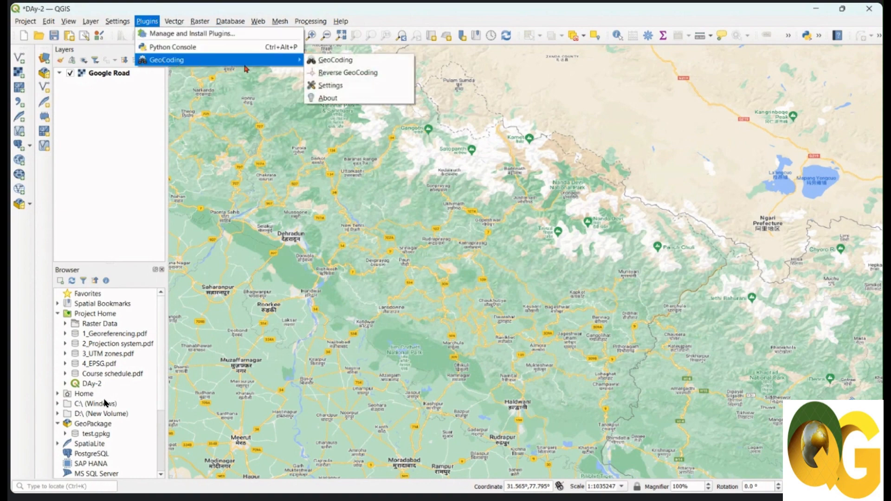
{"action": "left_click", "coordinate": [338, 64]}
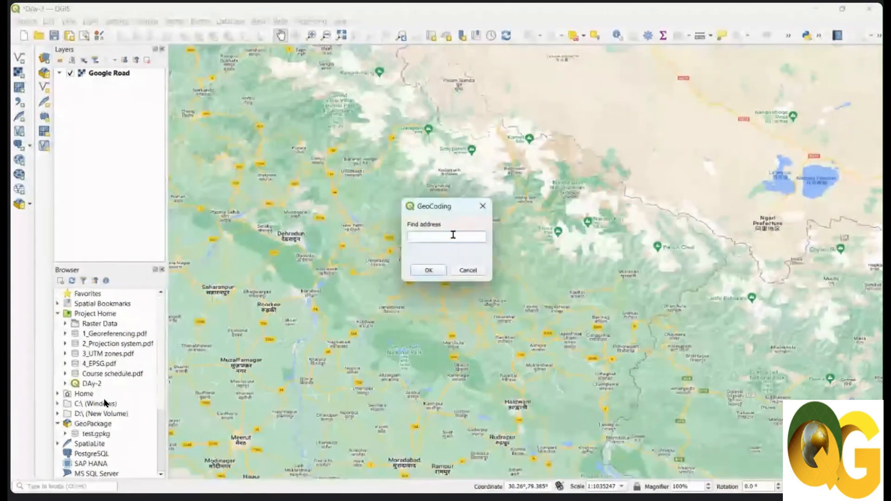
{"action": "scroll", "coordinate": [562, 217], "scroll_direction": "down", "scroll_amount": 2}
{"action": "left_click", "coordinate": [429, 270]}
Examine the Google Road basemap at a smaller scale across India, Pakistan, Afghanistan, Iran and Central Asia
{"action": "left_click_drag", "start_coordinate": [429, 271], "coordinate": [482, 255]}
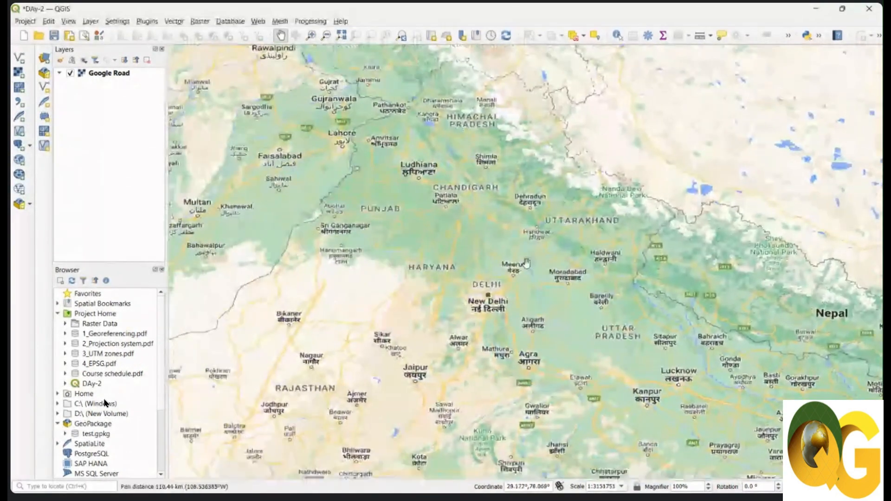
{"action": "scroll", "coordinate": [483, 255], "scroll_direction": "down", "scroll_amount": 2}
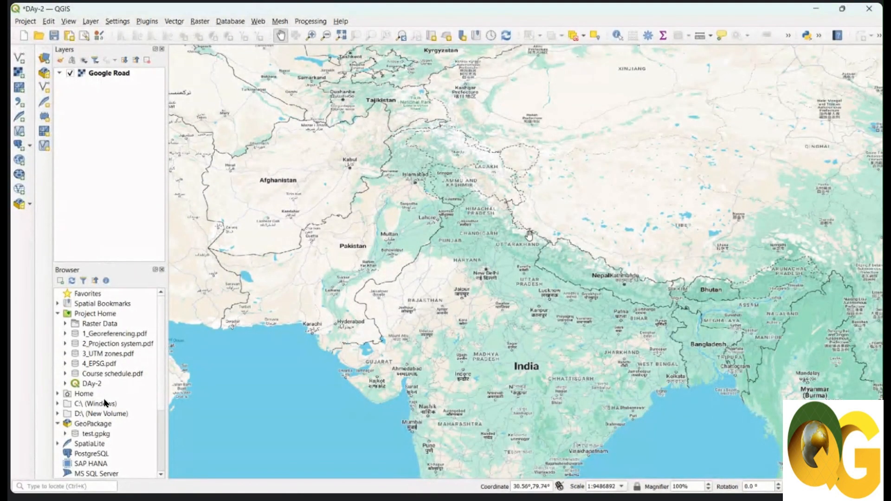
{"action": "left_click_drag", "start_coordinate": [366, 140], "coordinate": [570, 174]}
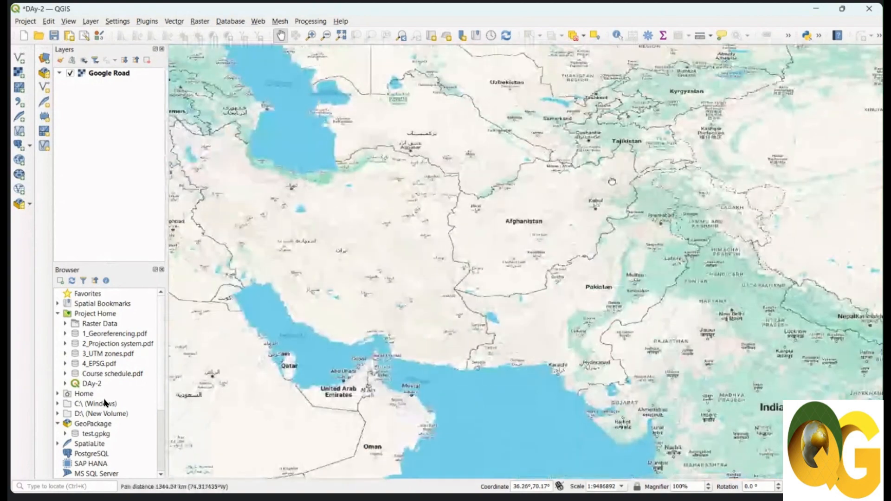
{"action": "left_click_drag", "start_coordinate": [238, 217], "coordinate": [456, 283]}
{"action": "left_click_drag", "start_coordinate": [464, 222], "coordinate": [381, 292]}
{"action": "left_click_drag", "start_coordinate": [623, 248], "coordinate": [397, 186]}
{"action": "left_click_drag", "start_coordinate": [684, 315], "coordinate": [537, 263]}
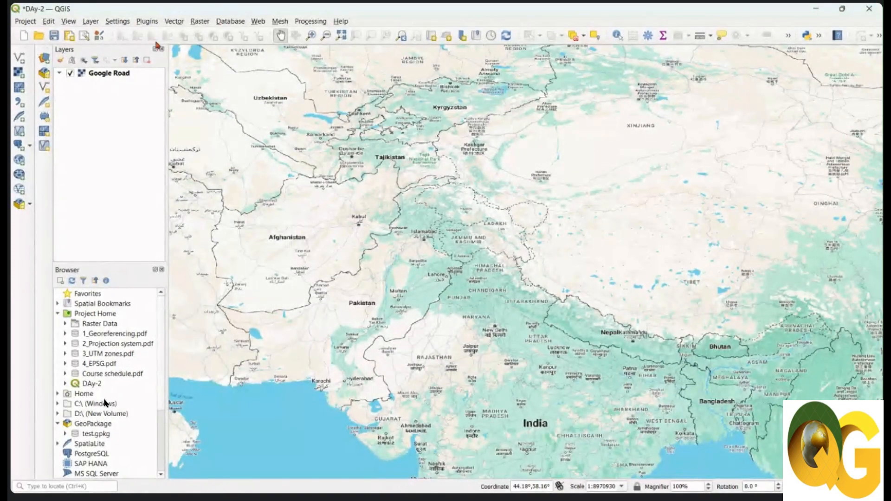
Geocode the address Berlin with the GeoCoding plugin to place a result point on the map
{"action": "left_click", "coordinate": [147, 22]}
{"action": "mouse_move", "coordinate": [155, 61]}
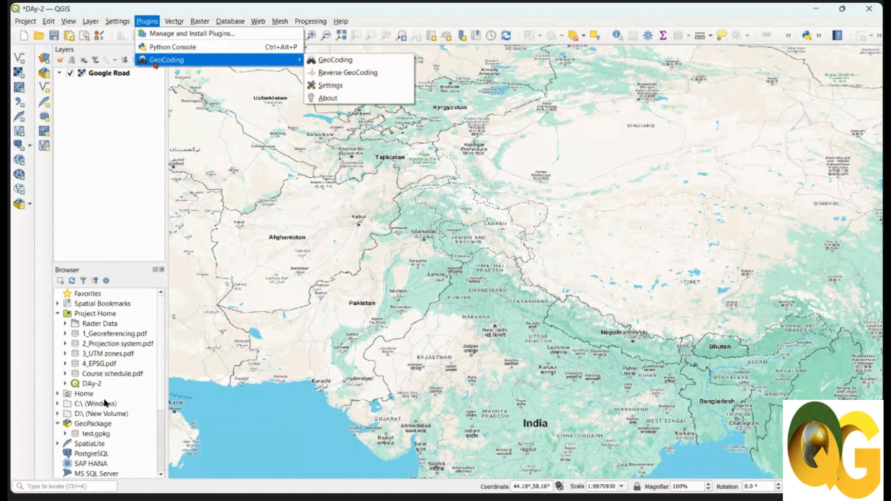
{"action": "left_click", "coordinate": [352, 61]}
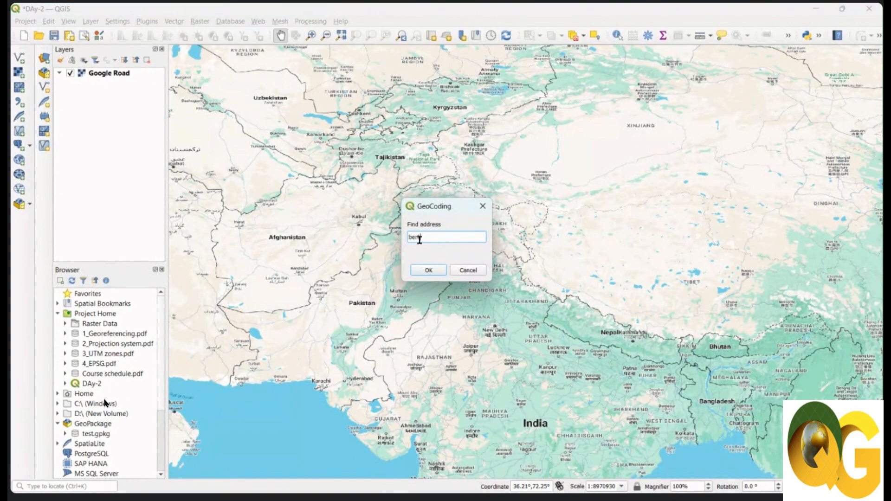
{"action": "left_click", "coordinate": [432, 270]}
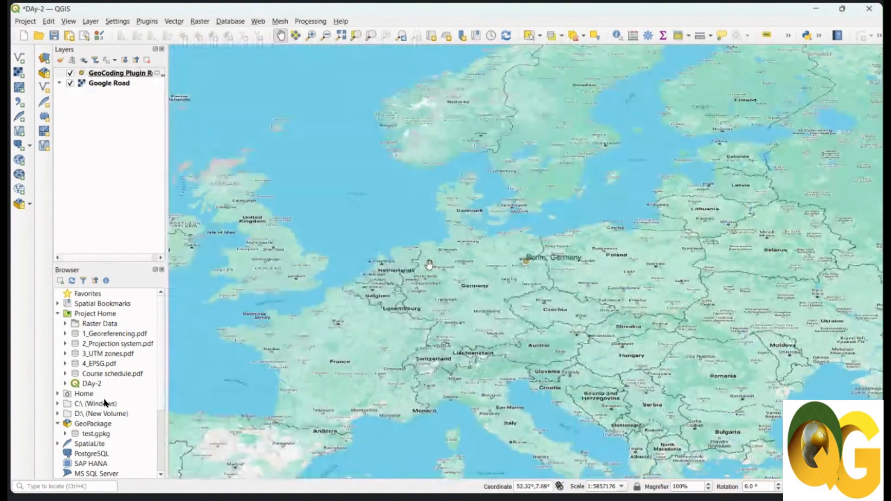
{"action": "scroll", "coordinate": [537, 262], "scroll_direction": "up", "scroll_amount": 5}
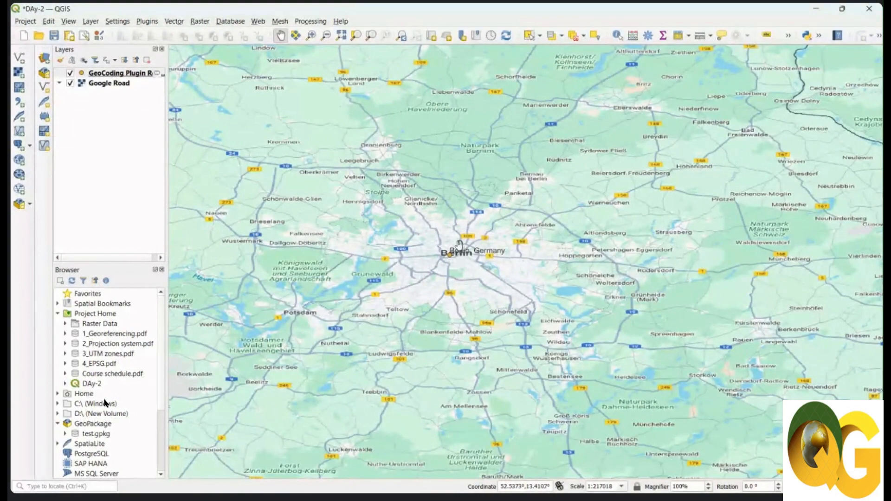
{"action": "left_click_drag", "start_coordinate": [459, 244], "coordinate": [452, 241]}
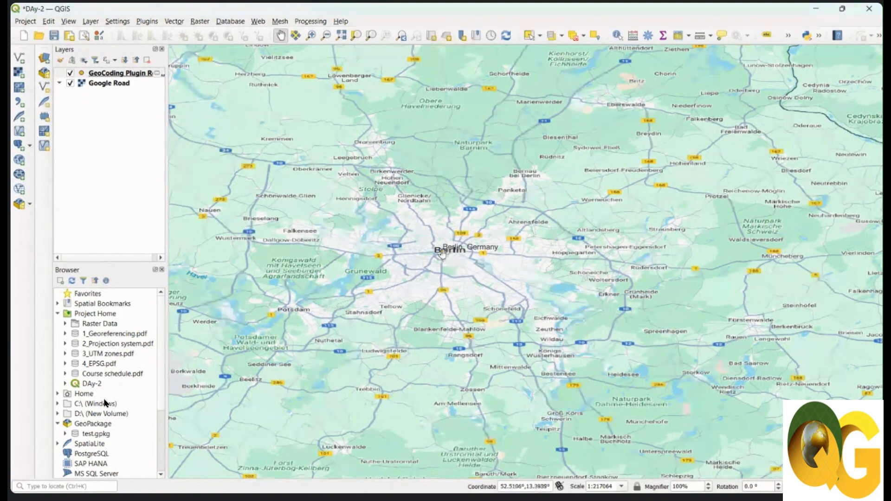
Make the full layer name readable and examine the attribute table of the GeoCoding Plugin Results layer
{"action": "left_click_drag", "start_coordinate": [167, 83], "coordinate": [201, 84]}
{"action": "left_click", "coordinate": [149, 75]}
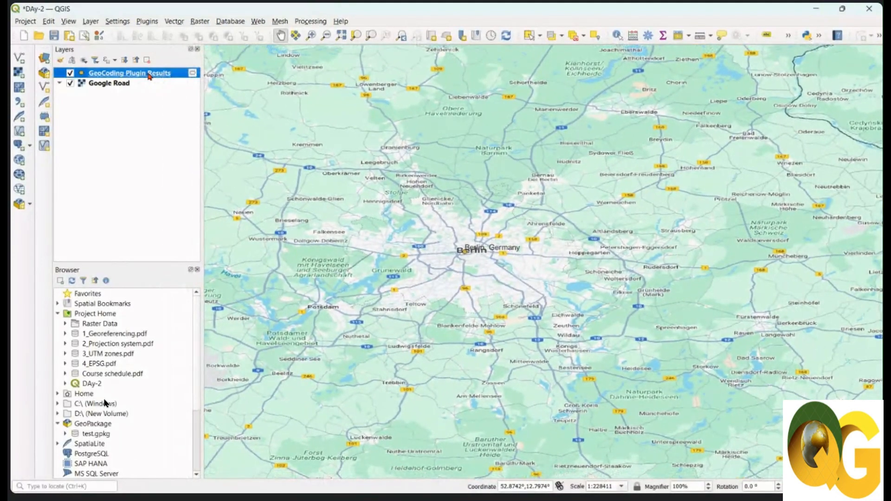
{"action": "right_click", "coordinate": [149, 75]}
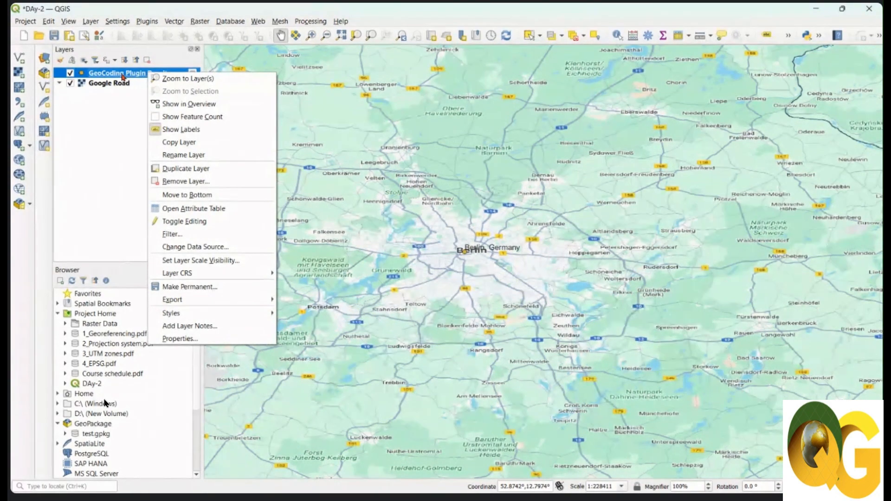
{"action": "left_click", "coordinate": [187, 210]}
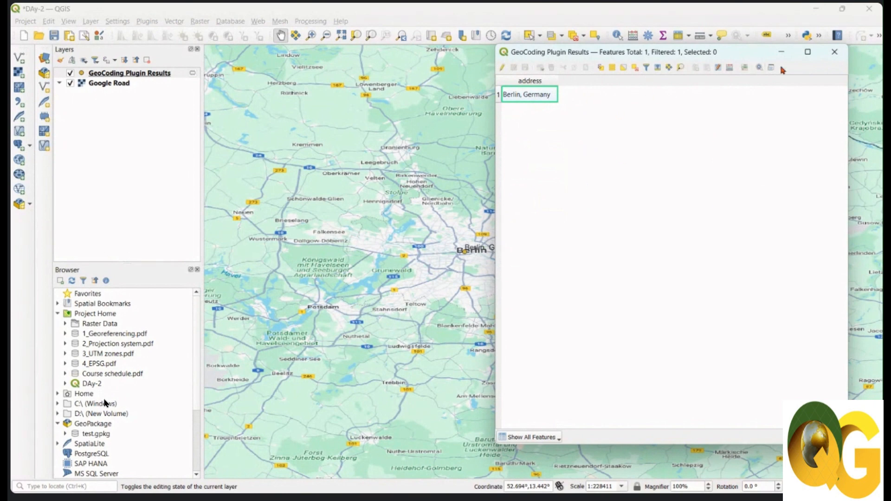
{"action": "left_click", "coordinate": [828, 56]}
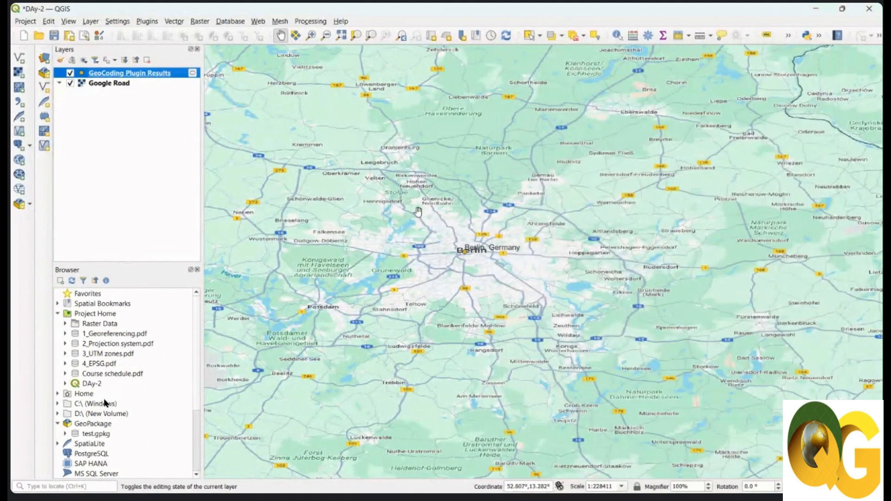
Configure the GeoCoding Plugin Results layer to use Single Labels with the address field as the label value
{"action": "right_click", "coordinate": [127, 76]}
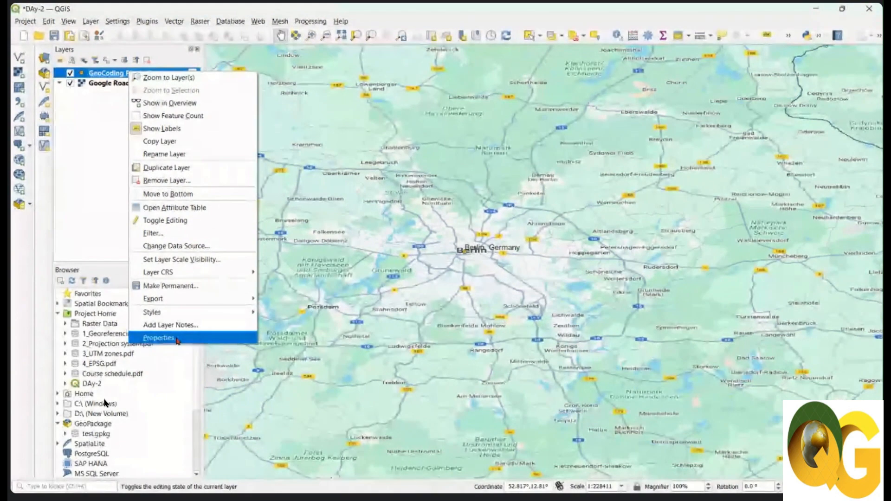
{"action": "left_click", "coordinate": [176, 338]}
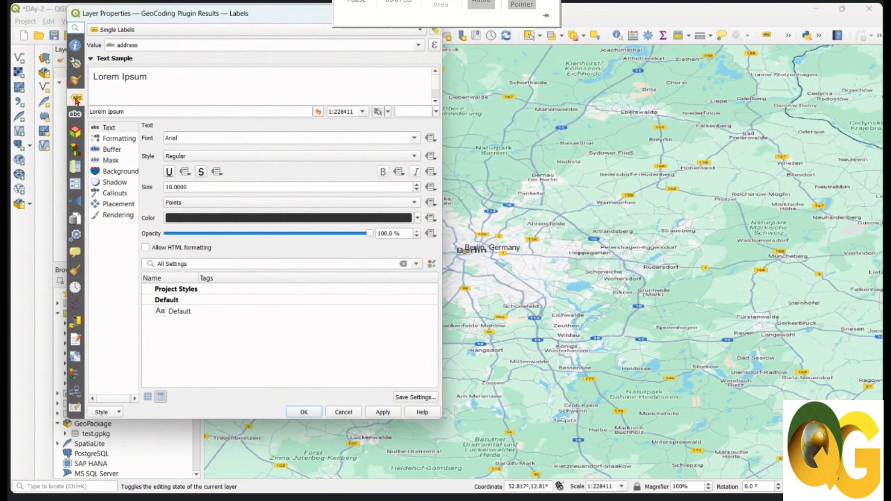
{"action": "left_click", "coordinate": [167, 29]}
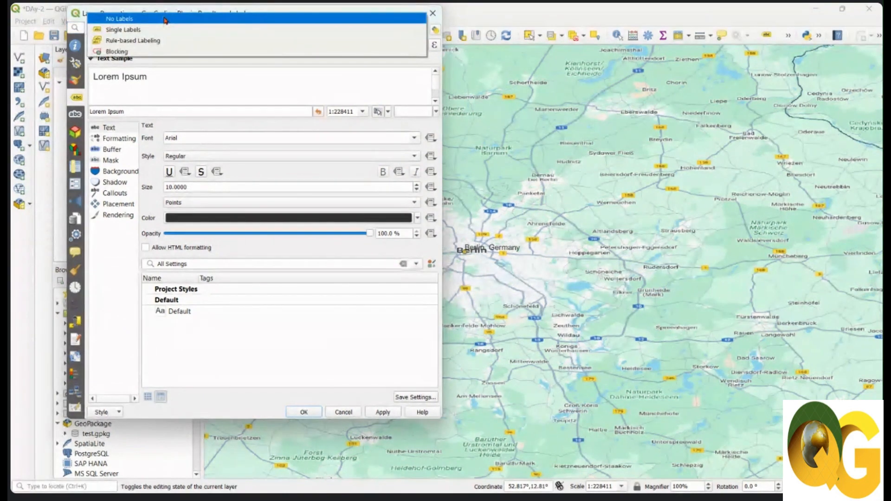
{"action": "left_click", "coordinate": [158, 30]}
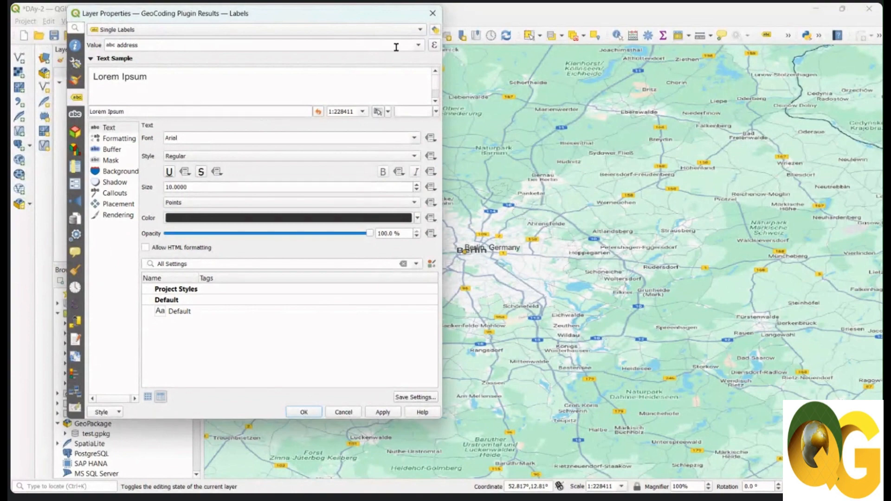
{"action": "left_click", "coordinate": [419, 46]}
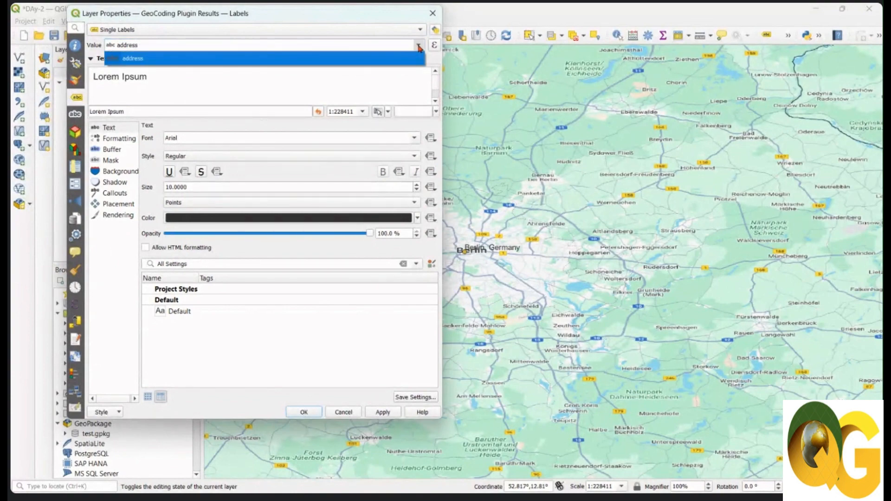
{"action": "left_click", "coordinate": [371, 56]}
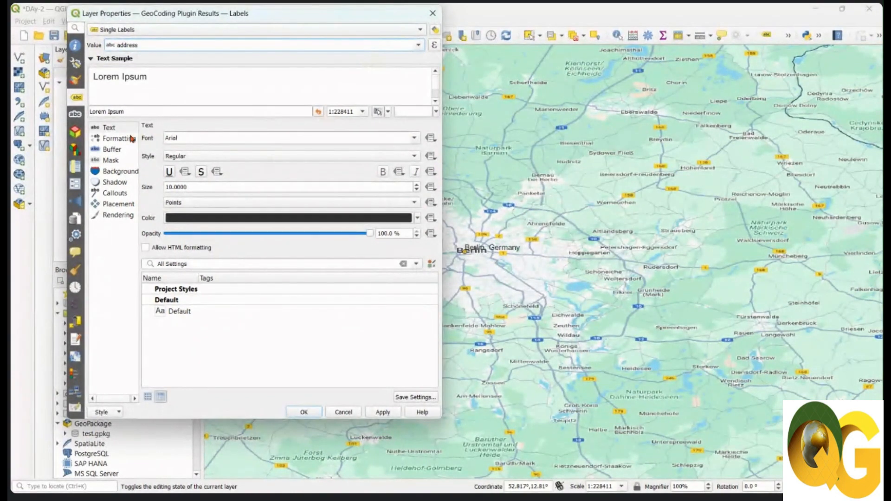
Set the label text style to Bold, keeping the Arial font, and apply it to the map
{"action": "left_click", "coordinate": [186, 138]}
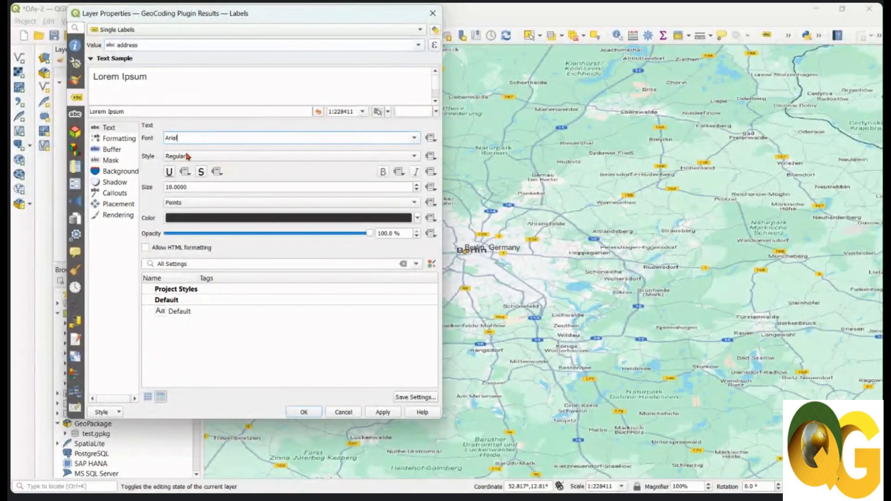
{"action": "left_click", "coordinate": [226, 158]}
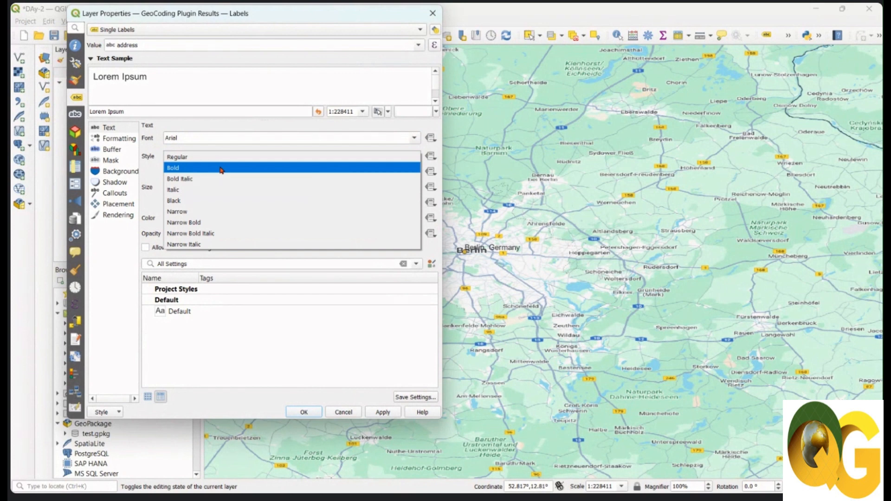
{"action": "left_click", "coordinate": [221, 169]}
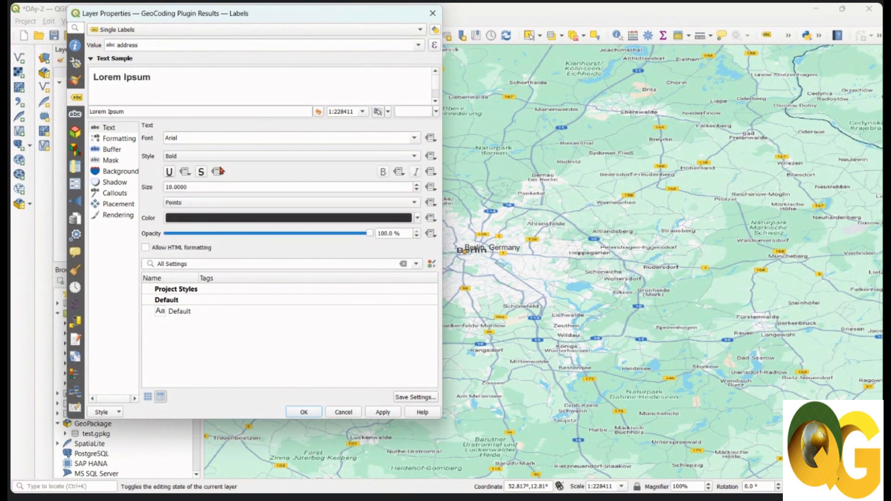
{"action": "left_click_drag", "start_coordinate": [301, 13], "coordinate": [223, 17]}
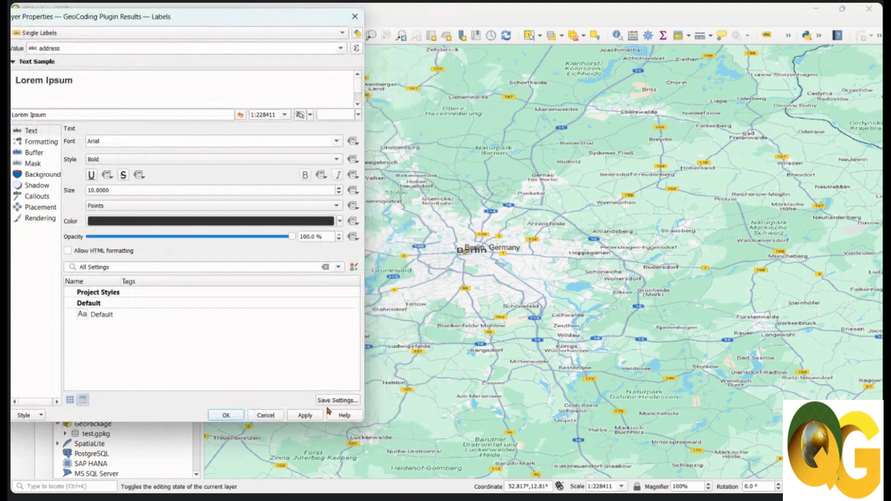
{"action": "left_click", "coordinate": [305, 416]}
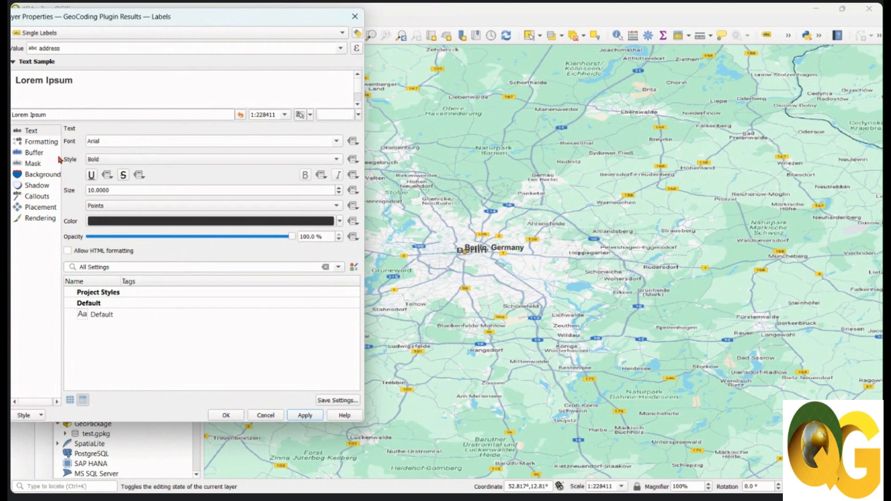
Change the label text colour to bright red and apply it to the Berlin label
{"action": "left_click", "coordinate": [341, 222]}
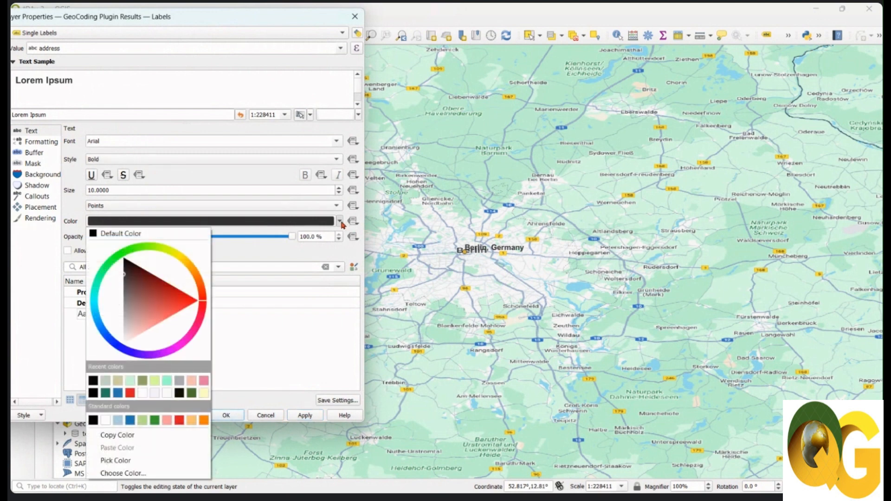
{"action": "left_click", "coordinate": [195, 302]}
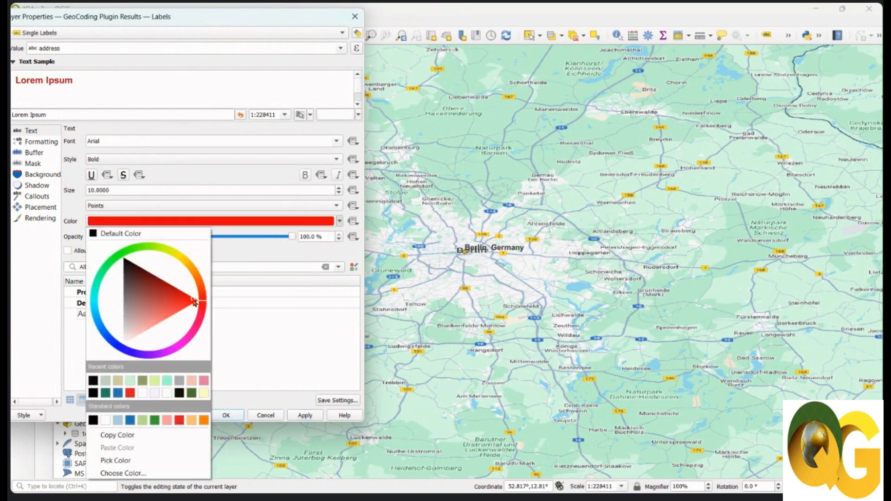
{"action": "left_click", "coordinate": [305, 415]}
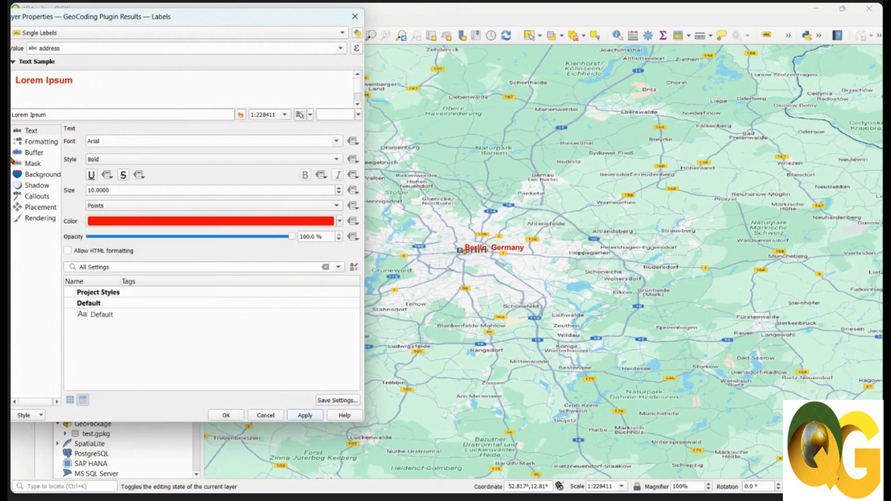
Enable a text buffer around the address labels and apply it to the map
{"action": "left_click", "coordinate": [36, 154]}
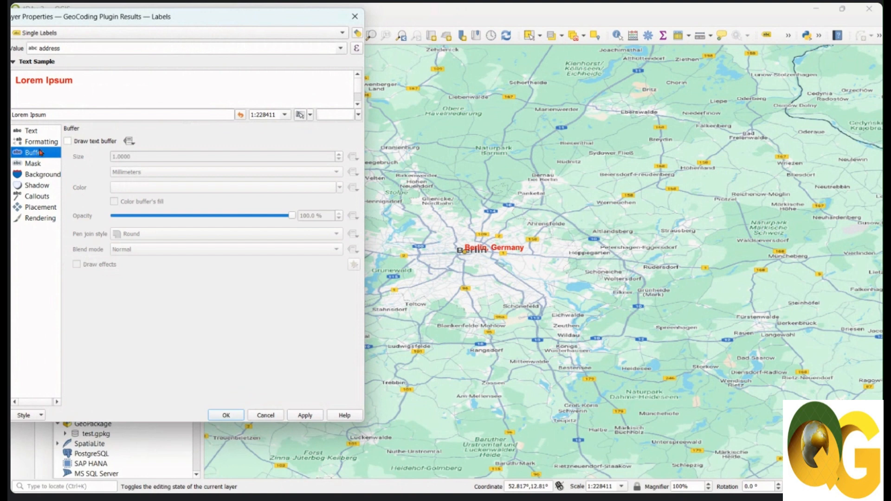
{"action": "left_click", "coordinate": [68, 141]}
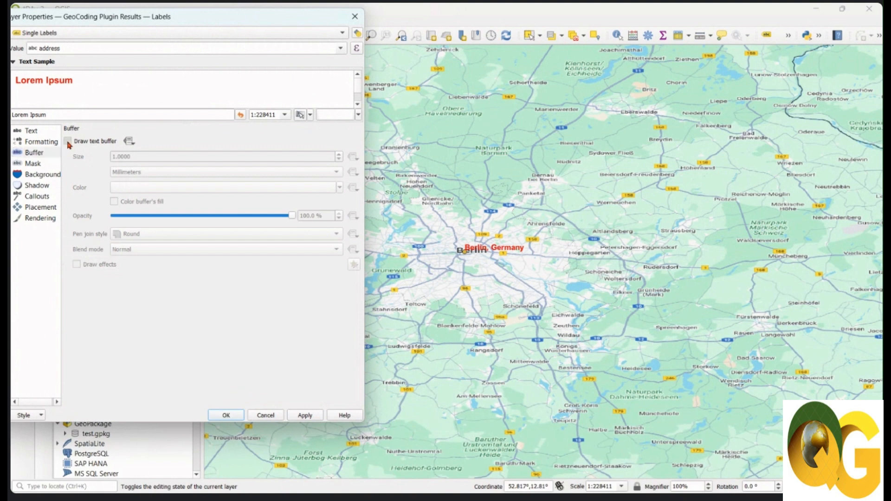
{"action": "left_click", "coordinate": [308, 415]}
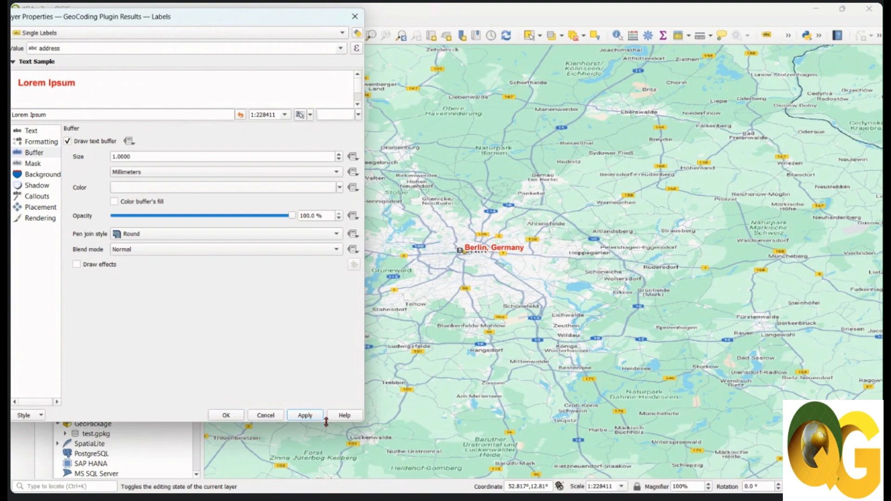
Accept the label settings and inspect the Berlin, Germany label at several map scales
{"action": "left_click", "coordinate": [226, 415]}
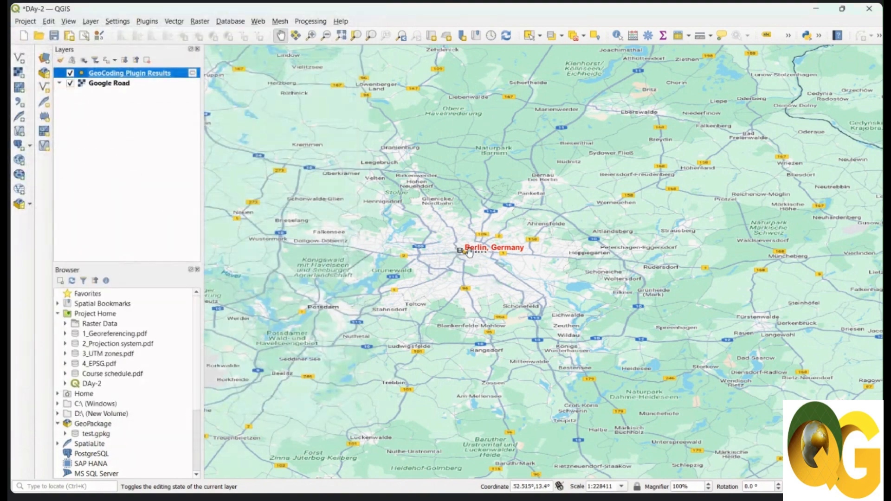
{"action": "scroll", "coordinate": [470, 253], "scroll_direction": "up", "scroll_amount": 2}
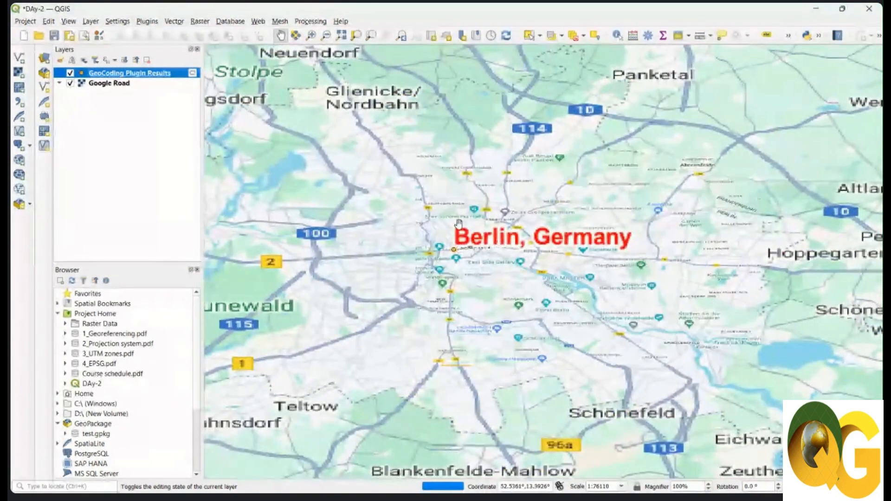
{"action": "scroll", "coordinate": [469, 243], "scroll_direction": "down", "scroll_amount": 2}
{"action": "scroll", "coordinate": [469, 243], "scroll_direction": "down", "scroll_amount": 1}
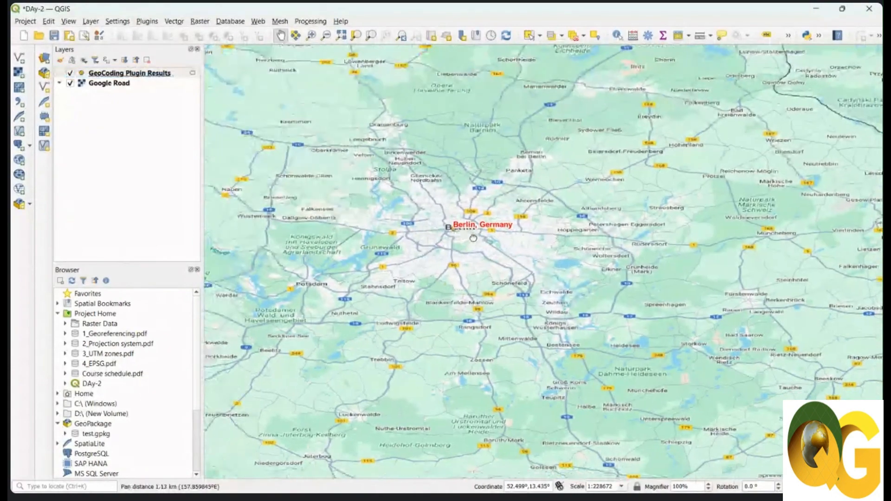
{"action": "scroll", "coordinate": [395, 163], "scroll_direction": "down", "scroll_amount": 1}
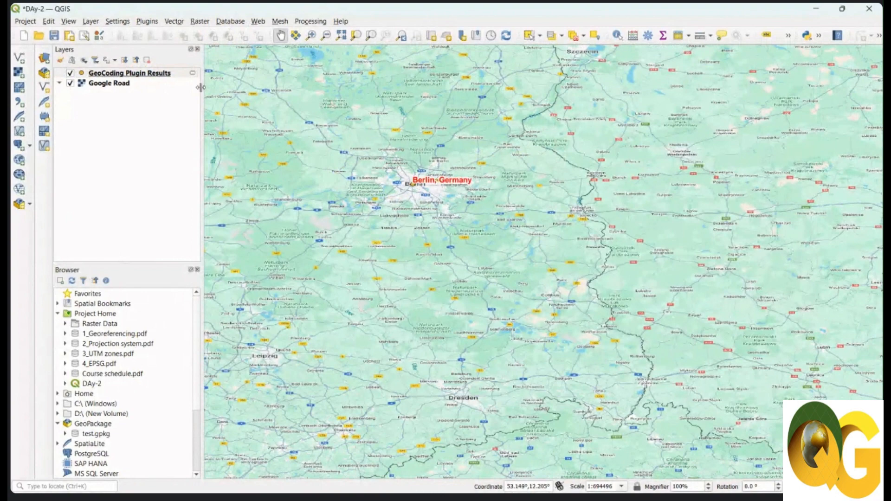
Geocode the address Uttarakhand with the GeoCoding plugin to add its labelled point to the map
{"action": "left_click", "coordinate": [147, 22]}
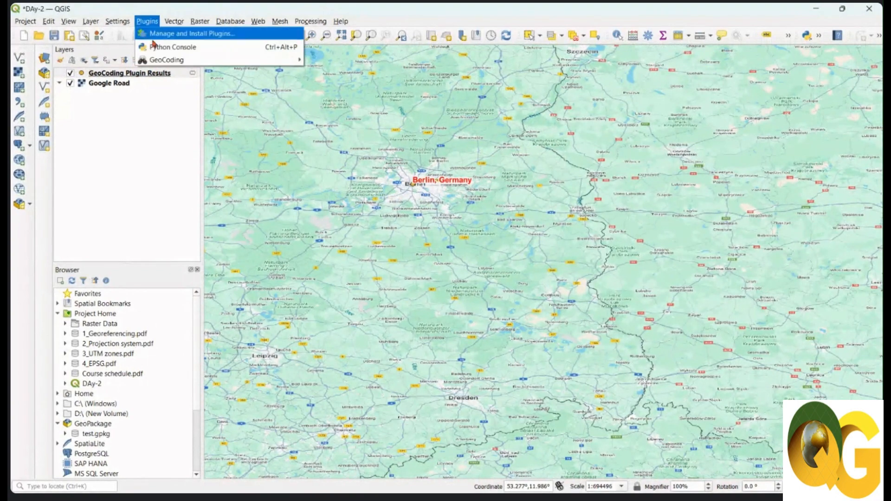
{"action": "mouse_move", "coordinate": [165, 59]}
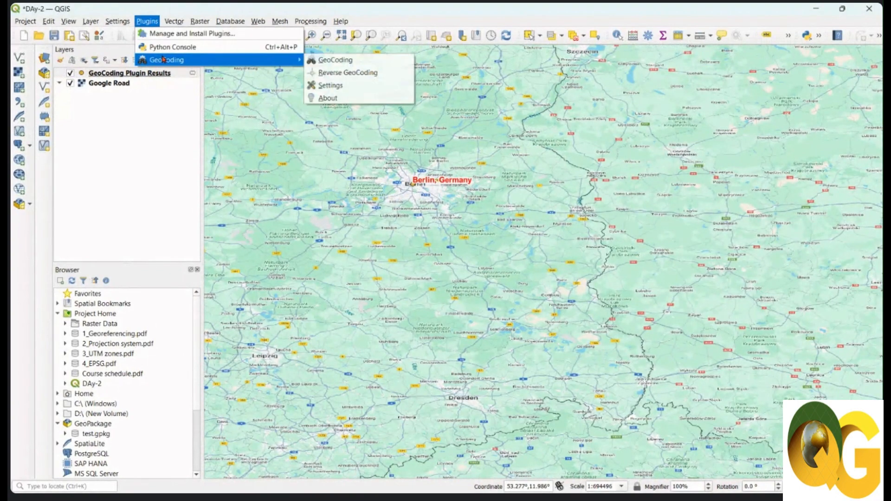
{"action": "left_click", "coordinate": [339, 64]}
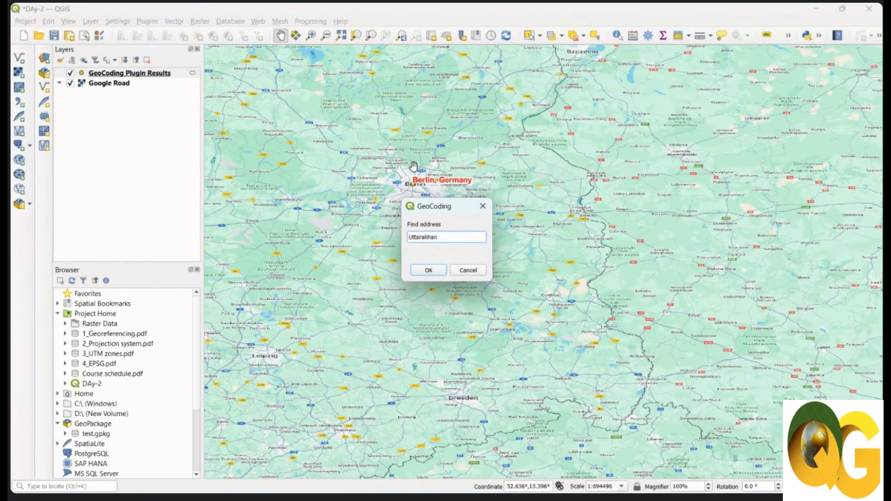
{"action": "left_click", "coordinate": [427, 271]}
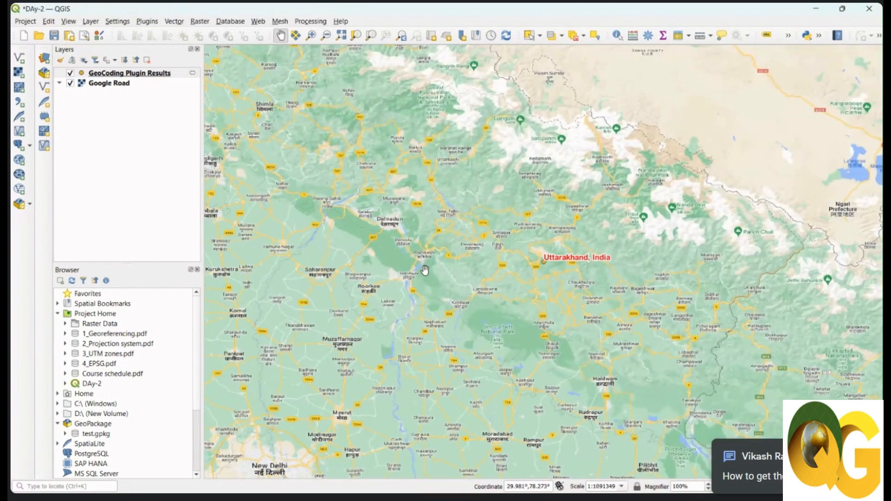
{"action": "left_click_drag", "start_coordinate": [484, 199], "coordinate": [442, 205]}
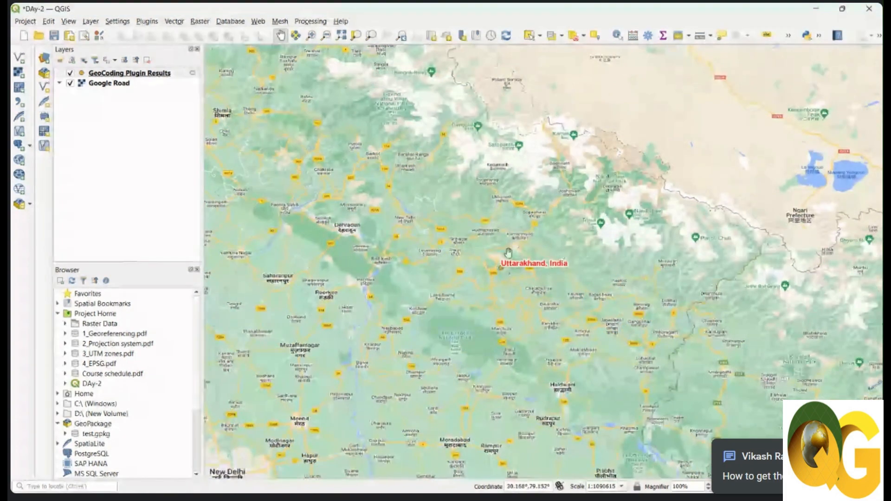
{"action": "left_click_drag", "start_coordinate": [544, 279], "coordinate": [541, 286]}
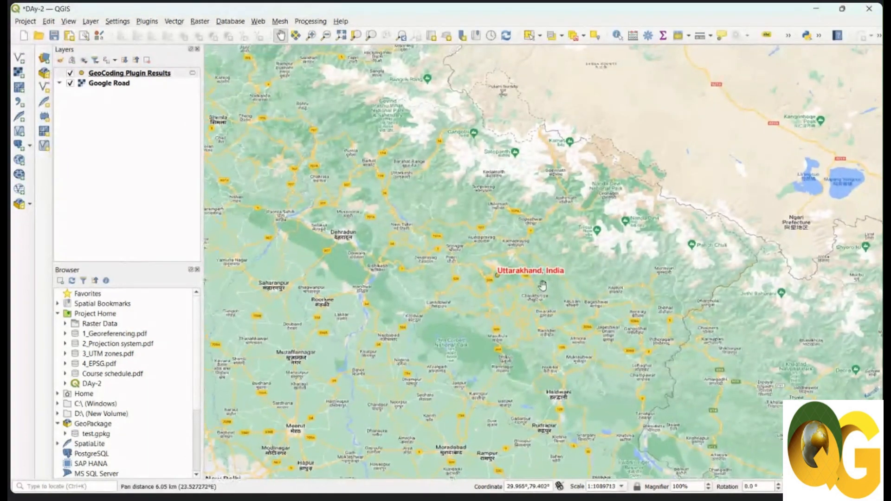
{"action": "left_click_drag", "start_coordinate": [526, 246], "coordinate": [525, 255]}
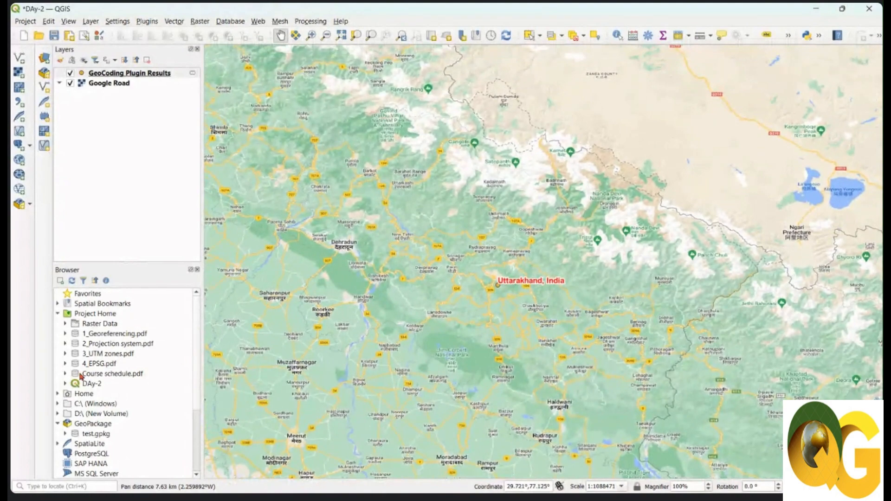
Zoom the map out to the full world extent to view the Berlin and Uttarakhand labels together
{"action": "scroll", "coordinate": [427, 160], "scroll_direction": "down", "scroll_amount": 2}
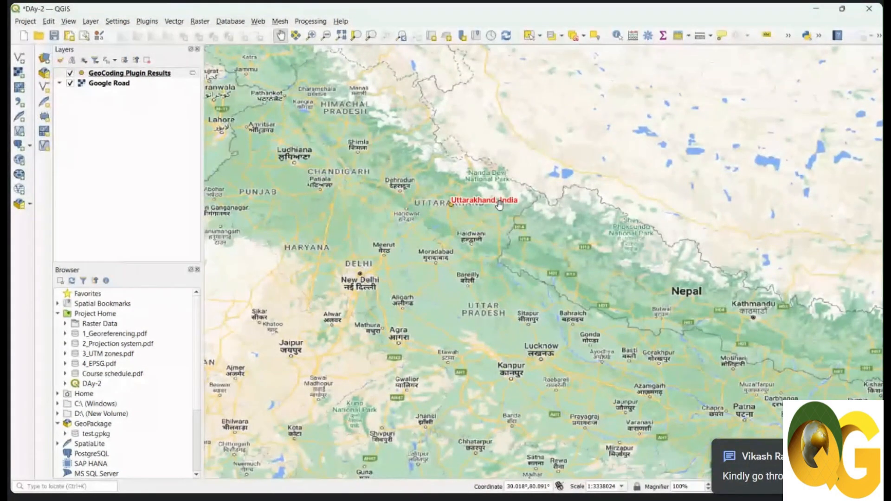
{"action": "left_click_drag", "start_coordinate": [540, 287], "coordinate": [525, 281]}
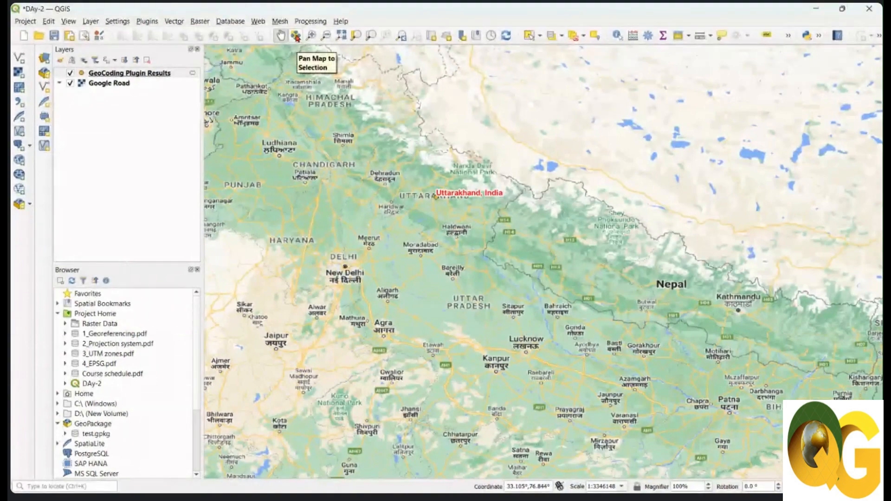
{"action": "left_click", "coordinate": [341, 38]}
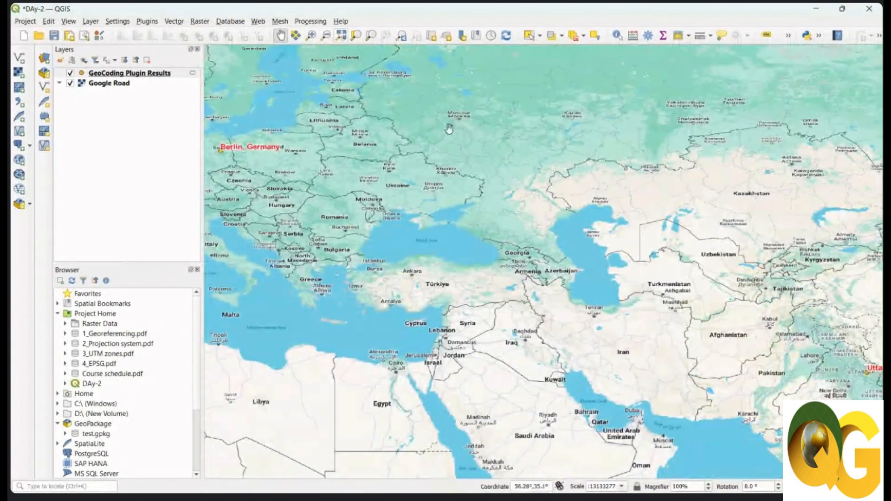
{"action": "scroll", "coordinate": [357, 124], "scroll_direction": "down", "scroll_amount": 3}
{"action": "left_click_drag", "start_coordinate": [387, 137], "coordinate": [549, 174]}
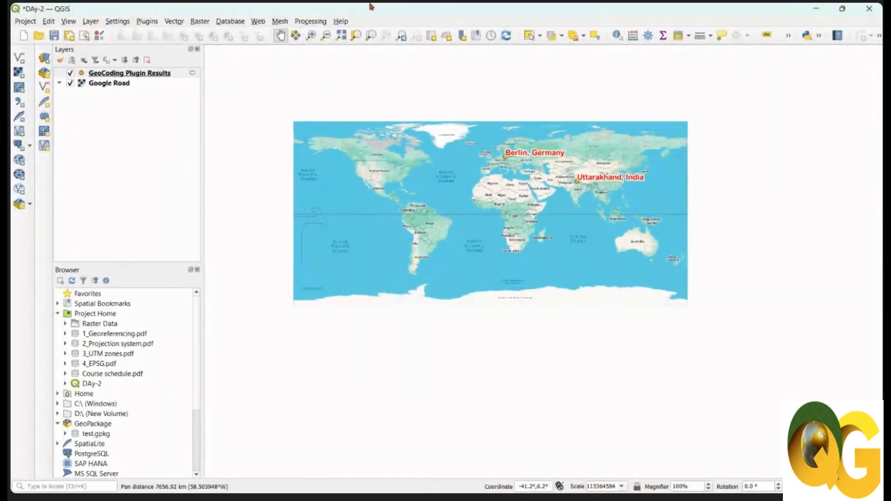
Add "1. Basic georeferencing_Line intersection_georeferencing.jpg" from the project's Raster Data folder to the map as a raster layer
{"action": "left_click", "coordinate": [65, 323]}
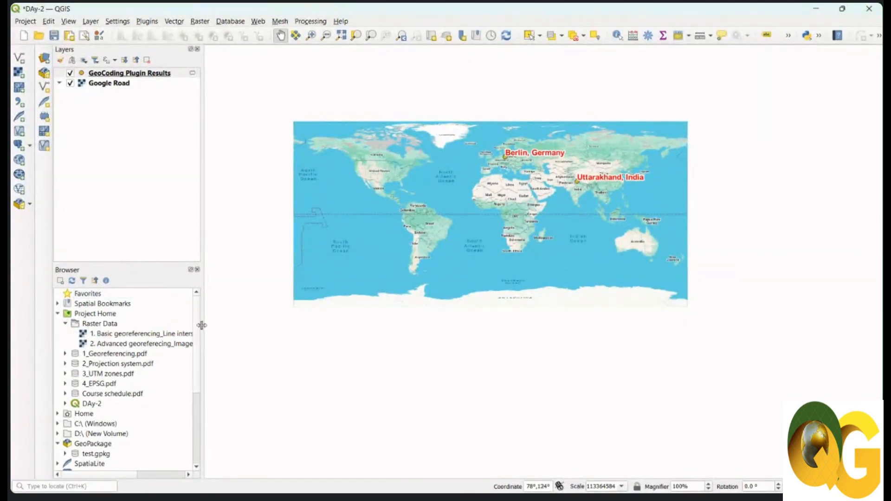
{"action": "left_click_drag", "start_coordinate": [201, 325], "coordinate": [299, 326]}
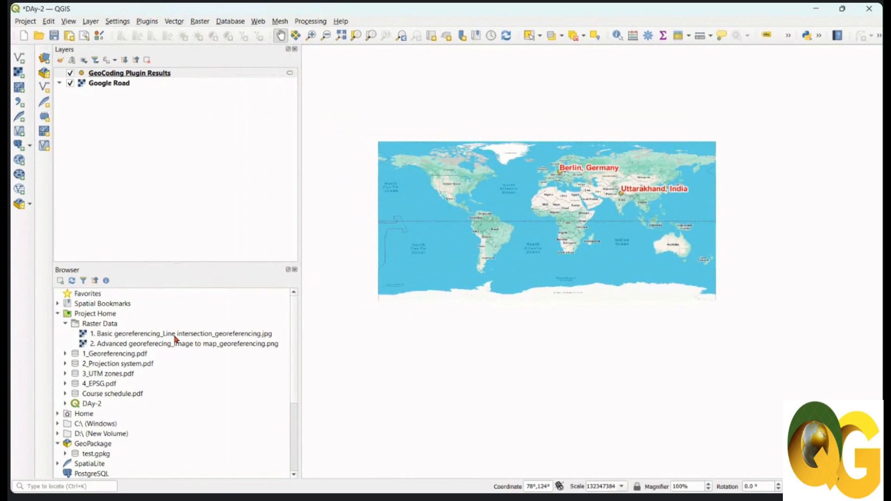
{"action": "left_click", "coordinate": [221, 335]}
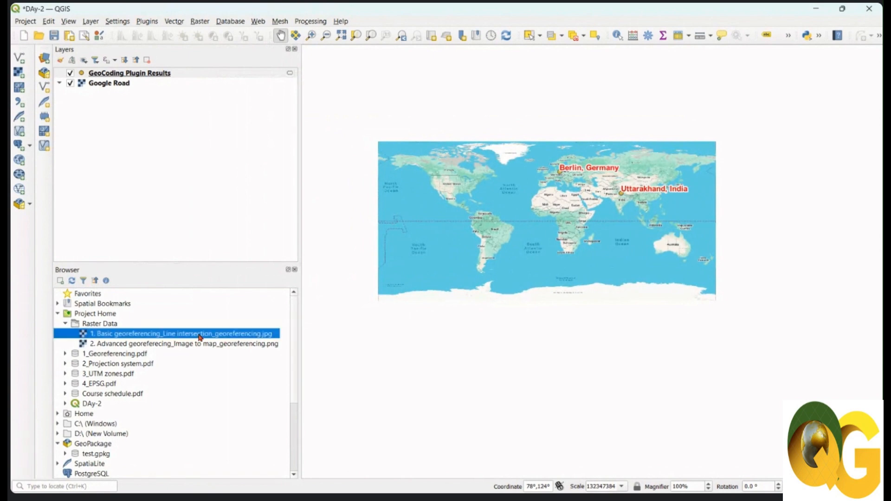
{"action": "left_click_drag", "start_coordinate": [199, 336], "coordinate": [601, 255]}
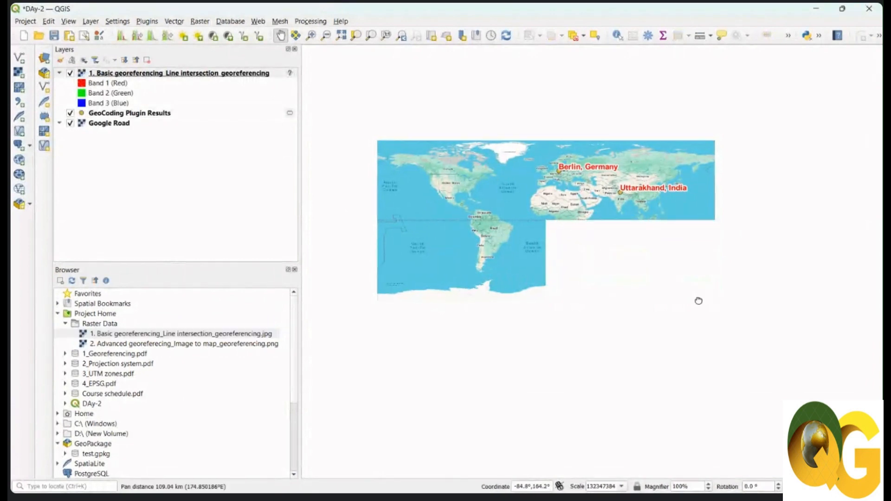
Examine where the ungeoreferenced Uttarakhand raster lies compared with the geocoded Uttarakhand point on the basemap
{"action": "left_click_drag", "start_coordinate": [698, 301], "coordinate": [589, 256]}
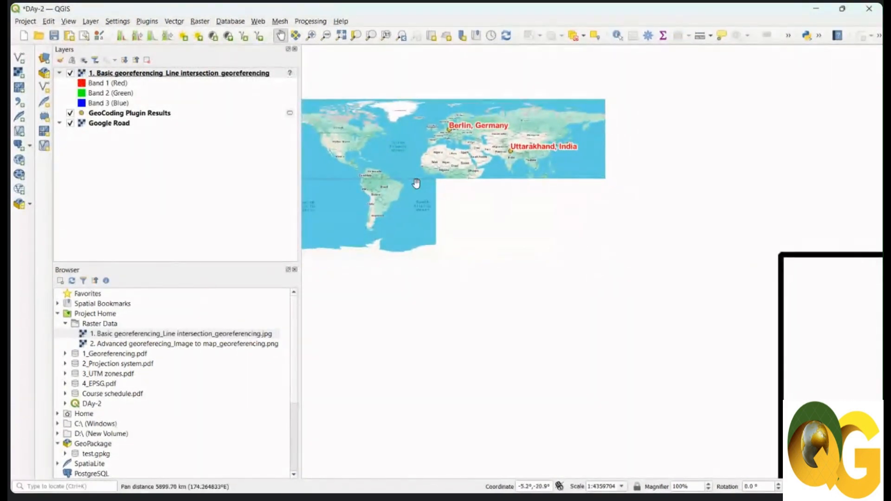
{"action": "scroll", "coordinate": [411, 180], "scroll_direction": "down", "scroll_amount": 2}
{"action": "scroll", "coordinate": [413, 172], "scroll_direction": "down", "scroll_amount": 2}
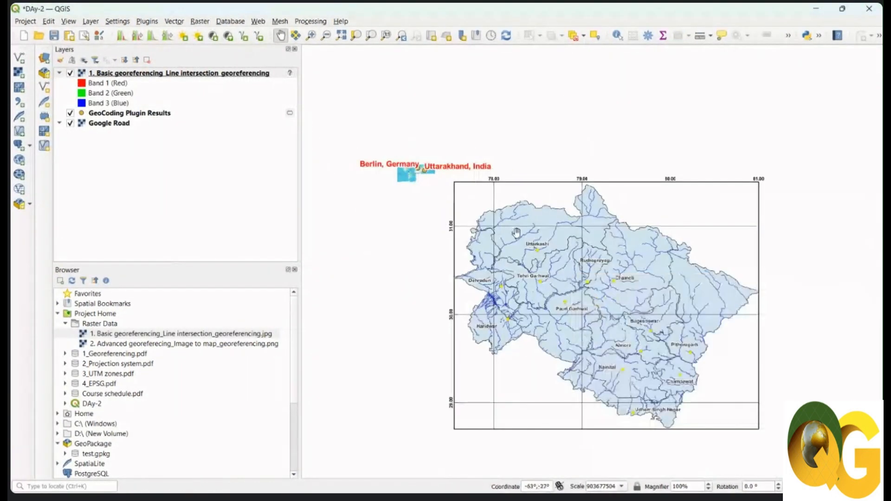
{"action": "left_click_drag", "start_coordinate": [558, 252], "coordinate": [529, 224]}
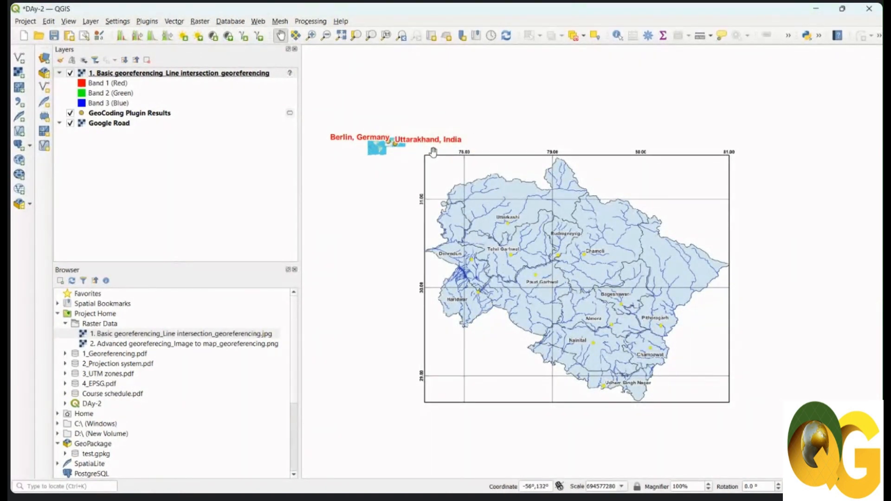
{"action": "scroll", "coordinate": [423, 149], "scroll_direction": "up", "scroll_amount": 3}
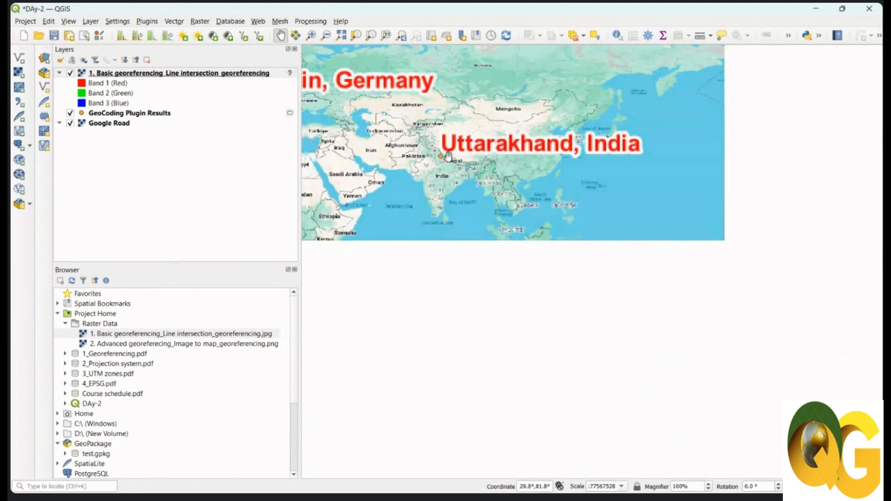
{"action": "scroll", "coordinate": [441, 156], "scroll_direction": "up", "scroll_amount": 3}
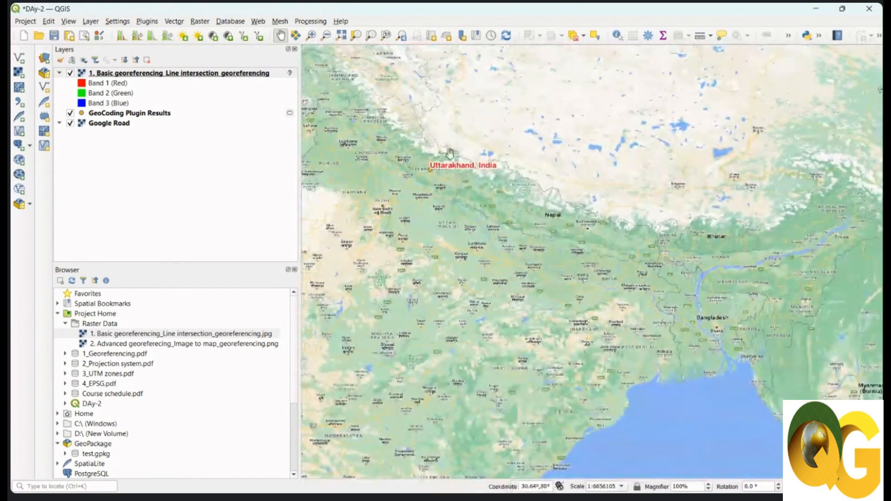
{"action": "scroll", "coordinate": [434, 135], "scroll_direction": "down", "scroll_amount": 4}
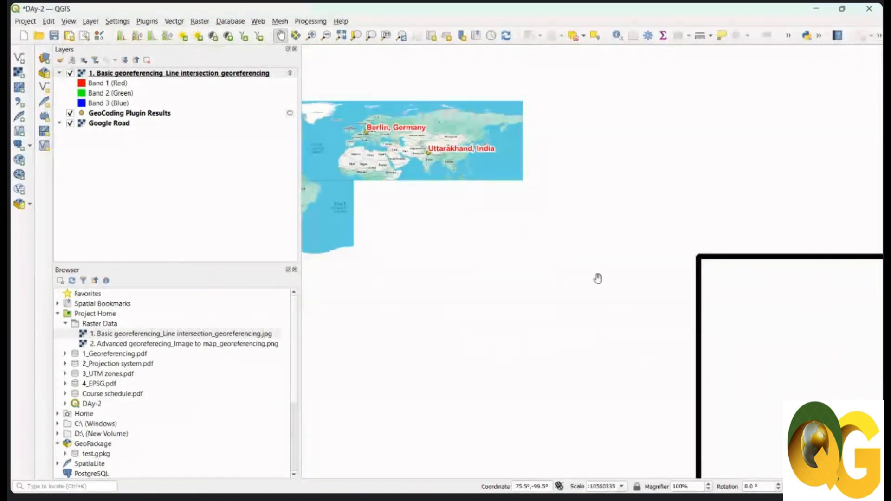
{"action": "left_click_drag", "start_coordinate": [597, 276], "coordinate": [455, 225]}
{"action": "scroll", "coordinate": [384, 155], "scroll_direction": "down", "scroll_amount": 2}
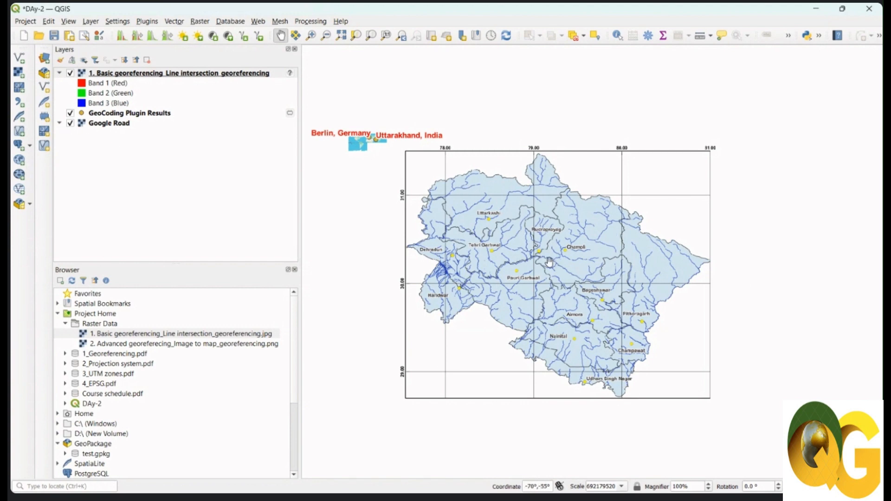
Hide the Google Road and GeoCoding Plugin Results layers, leaving only the Uttarakhand raster on the map
{"action": "left_click", "coordinate": [70, 124]}
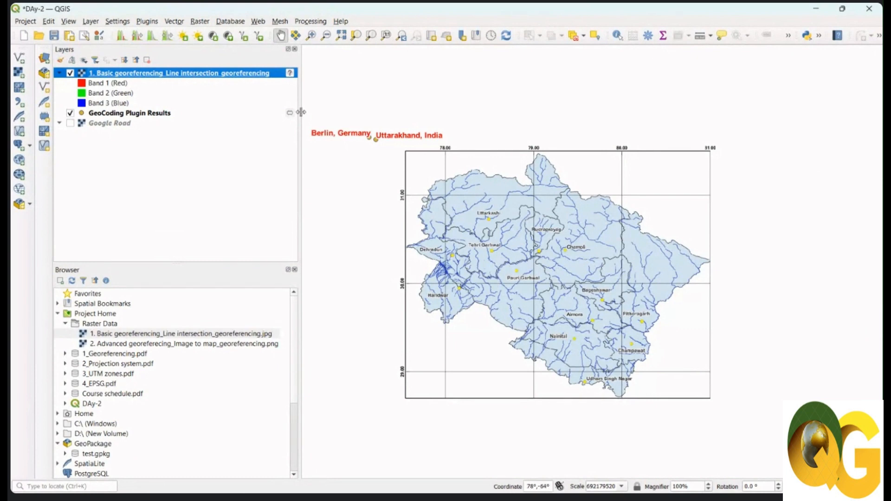
{"action": "left_click", "coordinate": [71, 113]}
{"action": "left_click_drag", "start_coordinate": [583, 255], "coordinate": [578, 249]}
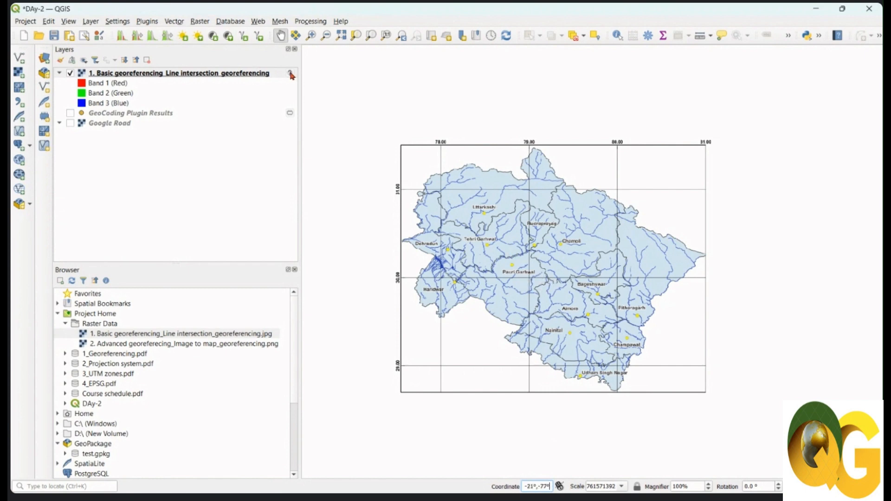
{"action": "mouse_move", "coordinate": [290, 76]}
{"action": "left_click_drag", "start_coordinate": [627, 296], "coordinate": [631, 290]}
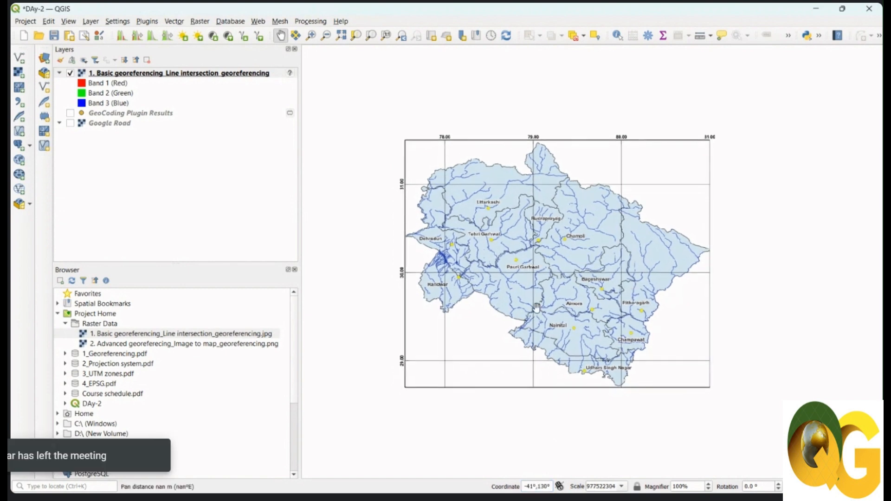
{"action": "left_click_drag", "start_coordinate": [530, 236], "coordinate": [523, 239]}
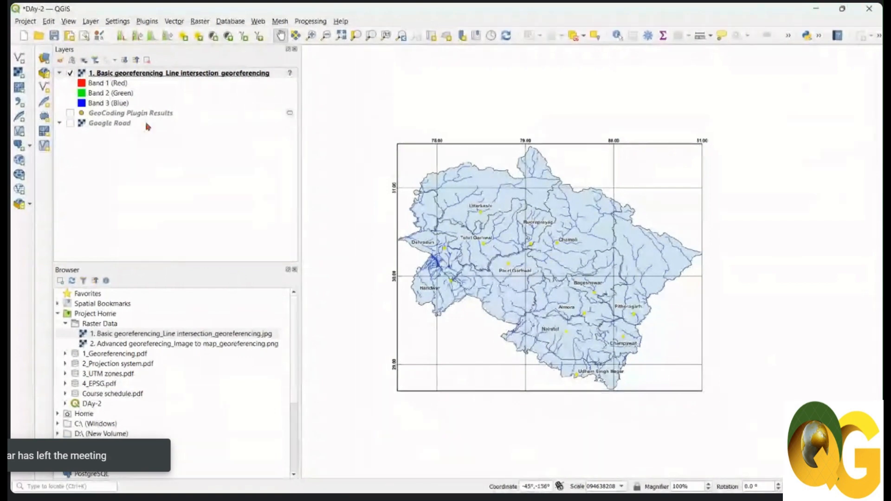
Show the Google Road layer again and compare Uttarakhand's location on the basemap with the raster's position
{"action": "left_click", "coordinate": [71, 123]}
{"action": "left_click", "coordinate": [72, 125]}
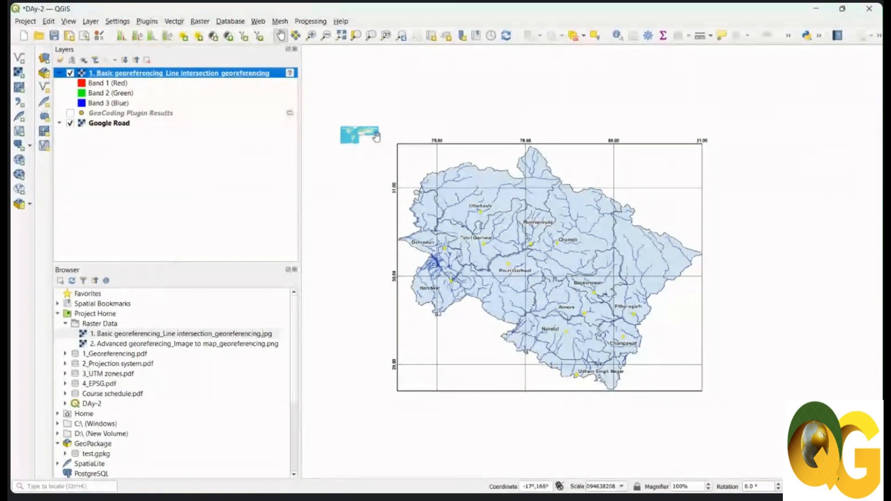
{"action": "scroll", "coordinate": [355, 131], "scroll_direction": "up", "scroll_amount": 2}
{"action": "scroll", "coordinate": [355, 130], "scroll_direction": "up", "scroll_amount": 3}
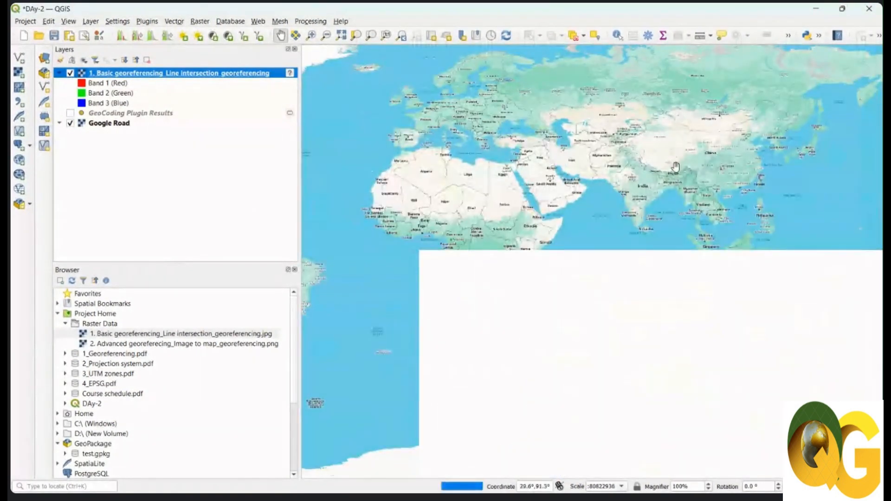
{"action": "scroll", "coordinate": [654, 161], "scroll_direction": "up", "scroll_amount": 2}
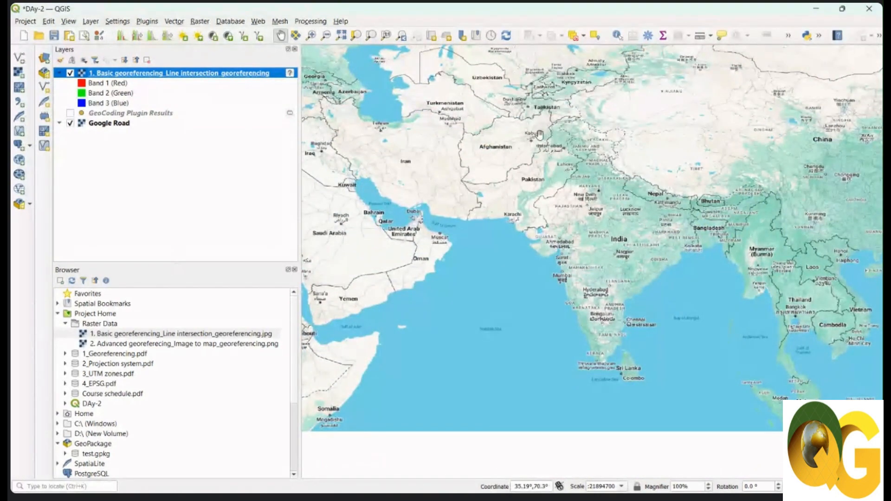
{"action": "scroll", "coordinate": [617, 181], "scroll_direction": "down", "scroll_amount": 2}
{"action": "scroll", "coordinate": [650, 267], "scroll_direction": "down", "scroll_amount": 3}
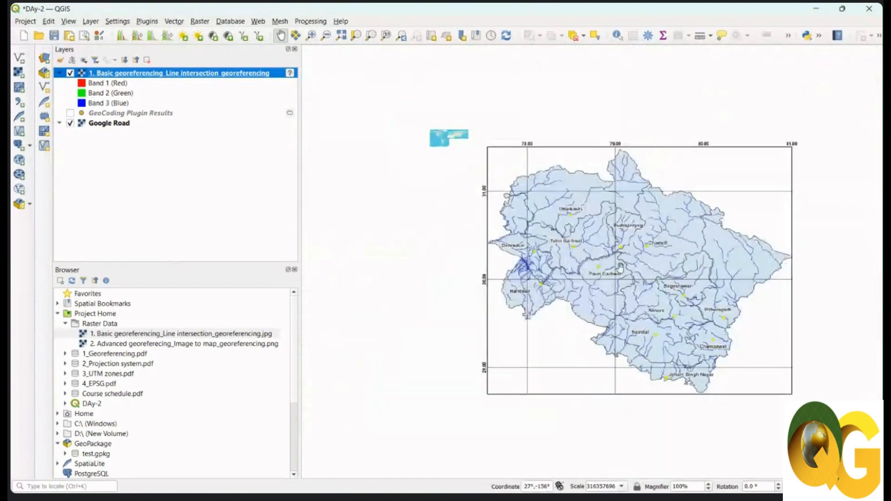
{"action": "mouse_move", "coordinate": [486, 491]}
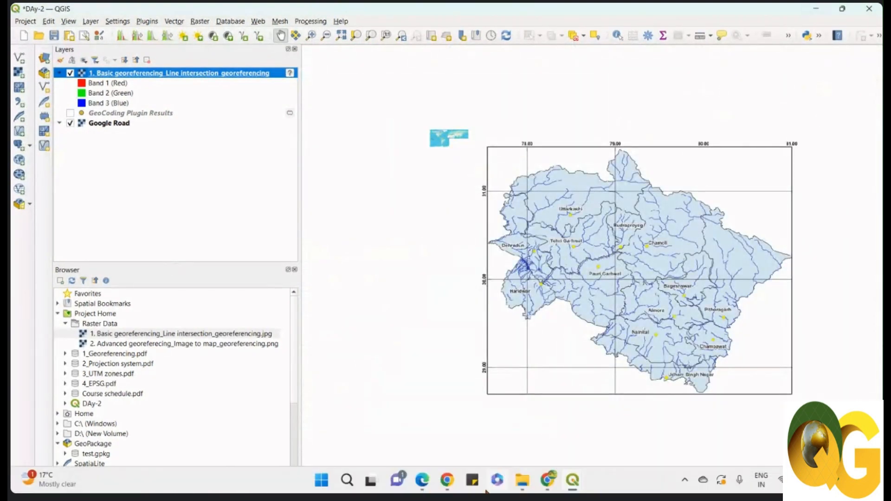
Switch to the Edge browser and read the definition of georeferencing on page 1 of 1_Georeferencing.pdf
{"action": "left_click", "coordinate": [423, 480]}
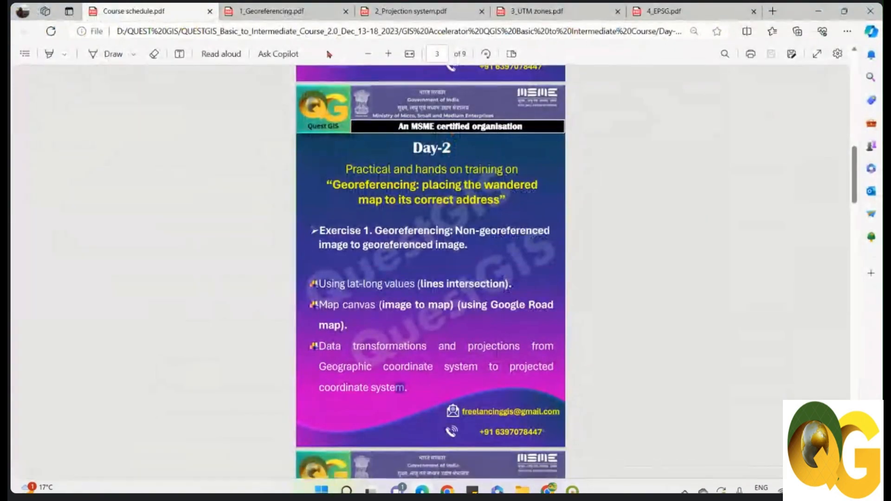
{"action": "left_click", "coordinate": [314, 13]}
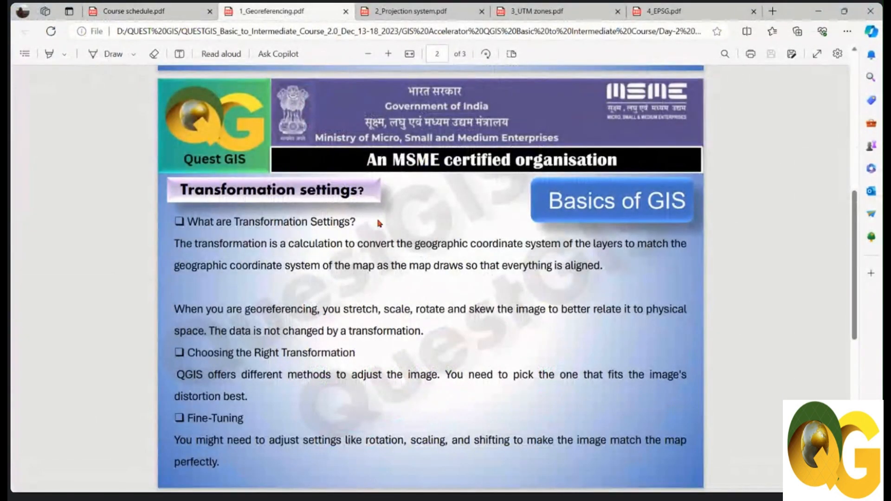
{"action": "scroll", "coordinate": [380, 223], "scroll_direction": "up", "scroll_amount": 8}
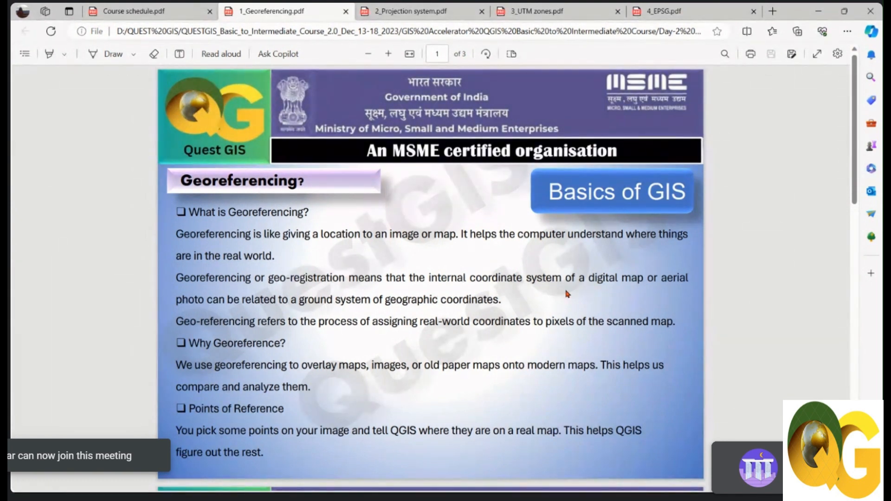
{"action": "left_click_drag", "start_coordinate": [247, 321], "coordinate": [675, 321]}
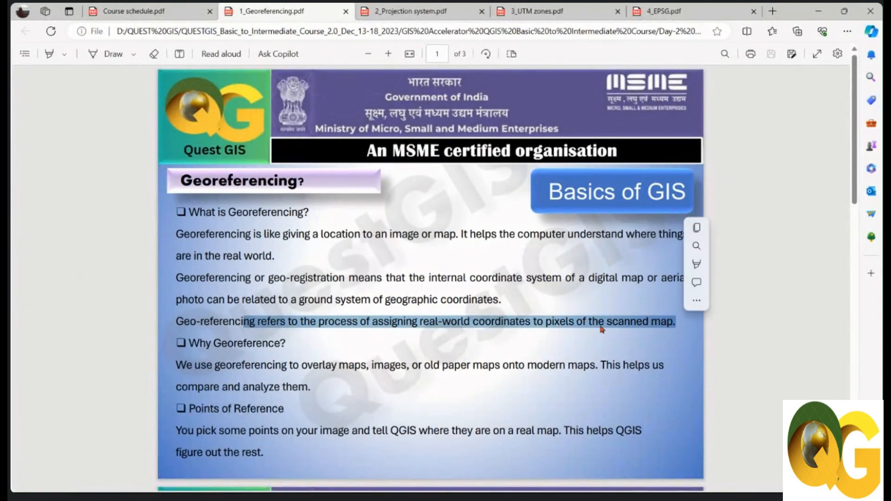
{"action": "left_click", "coordinate": [541, 321]}
{"action": "double_click", "coordinate": [548, 321]}
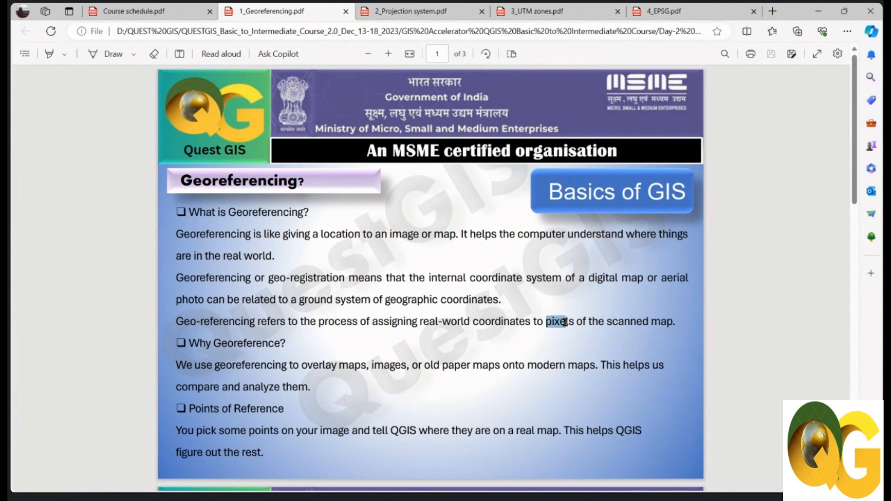
{"action": "left_click_drag", "start_coordinate": [372, 321], "coordinate": [675, 326]}
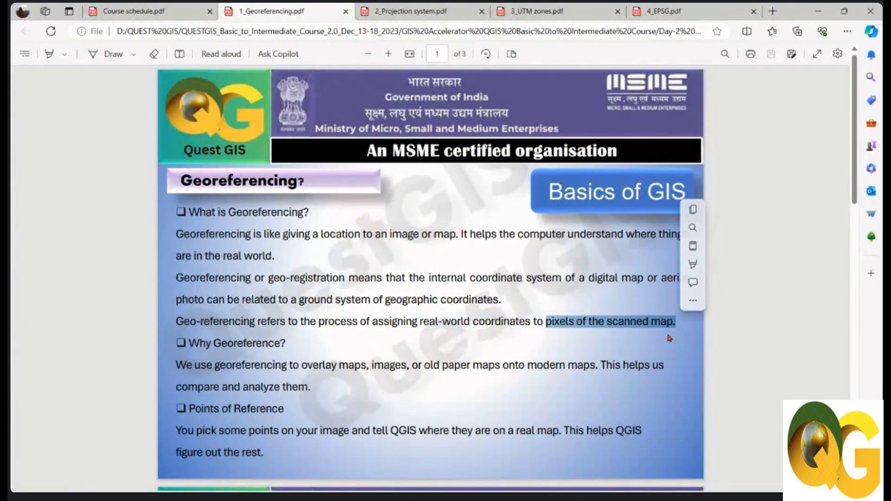
Read the "Why Georeference?" and "Points of Reference" sections of the georeferencing notes
{"action": "scroll", "coordinate": [664, 327], "scroll_direction": "down", "scroll_amount": 2}
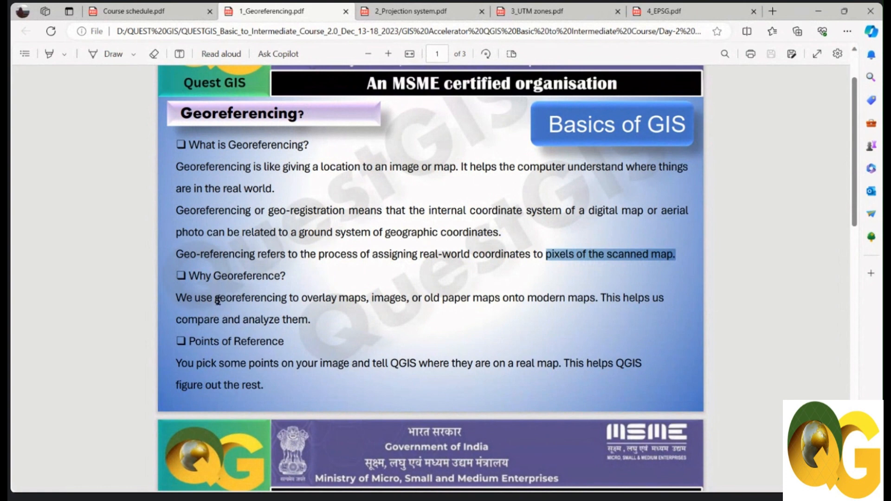
{"action": "left_click_drag", "start_coordinate": [216, 299], "coordinate": [276, 299]}
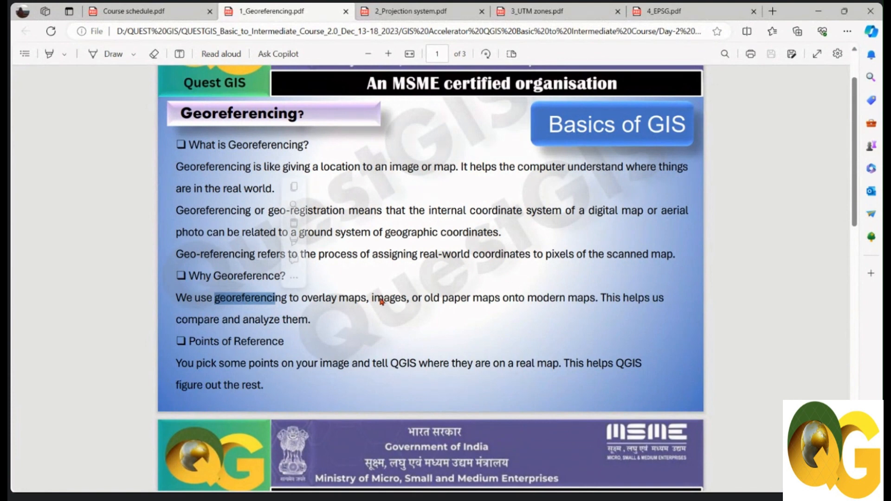
{"action": "scroll", "coordinate": [379, 301], "scroll_direction": "down", "scroll_amount": 2}
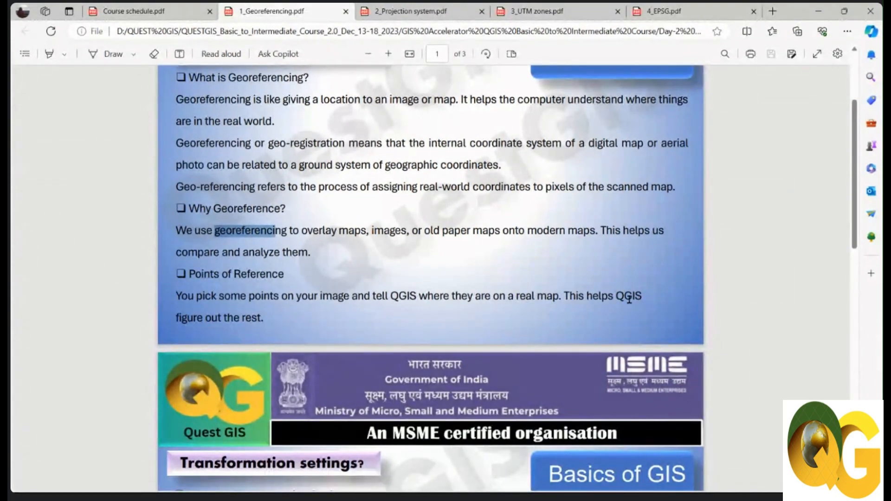
{"action": "scroll", "coordinate": [582, 297], "scroll_direction": "up", "scroll_amount": 2}
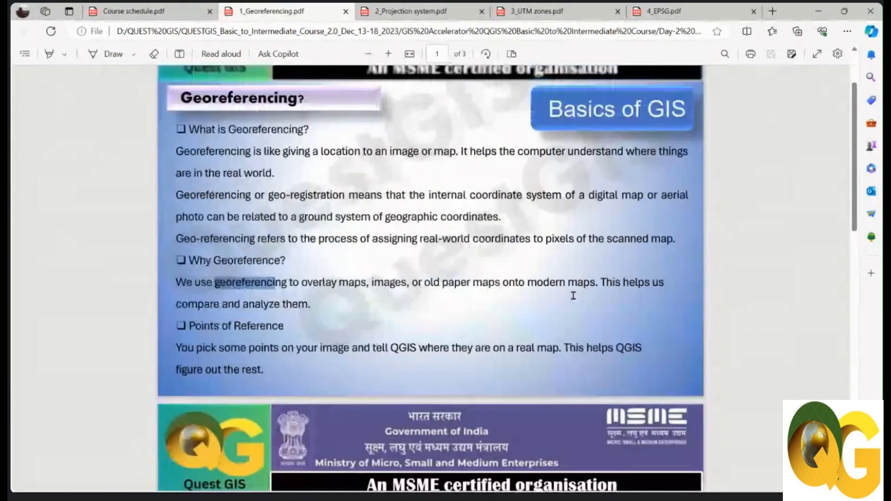
Switch back to QGIS and close the open GeoCoding address dialog without searching for a place
{"action": "mouse_move", "coordinate": [572, 480]}
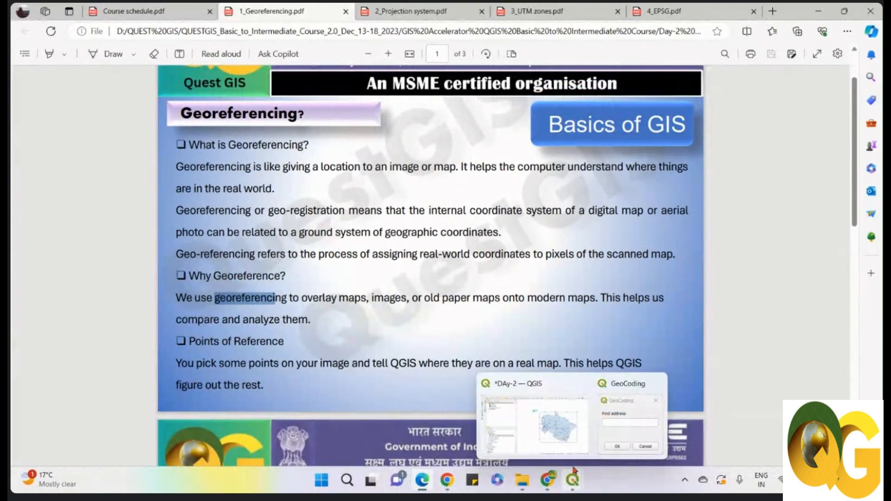
{"action": "left_click", "coordinate": [567, 435]}
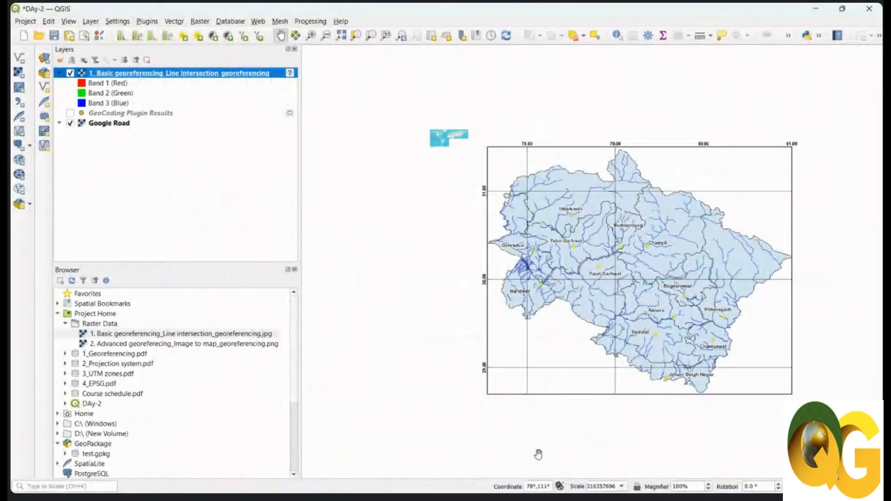
{"action": "mouse_move", "coordinate": [572, 483]}
{"action": "left_click", "coordinate": [620, 420]}
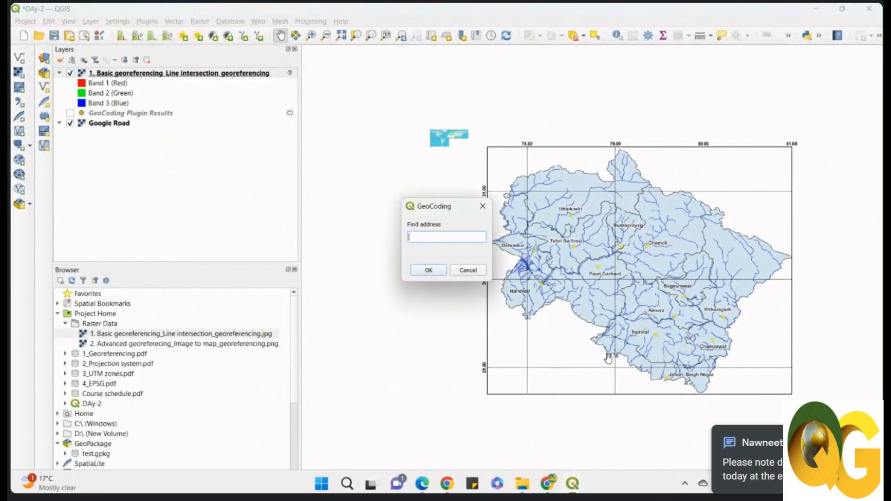
{"action": "left_click", "coordinate": [483, 207]}
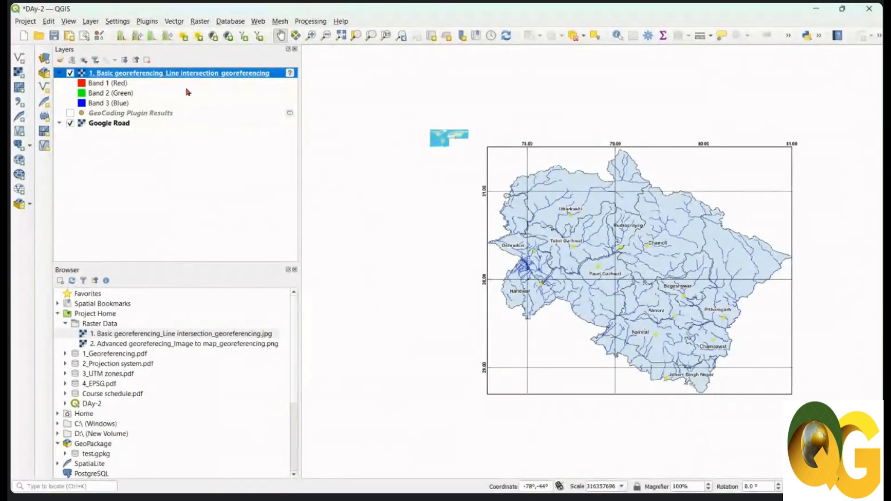
{"action": "left_click_drag", "start_coordinate": [582, 230], "coordinate": [564, 230]}
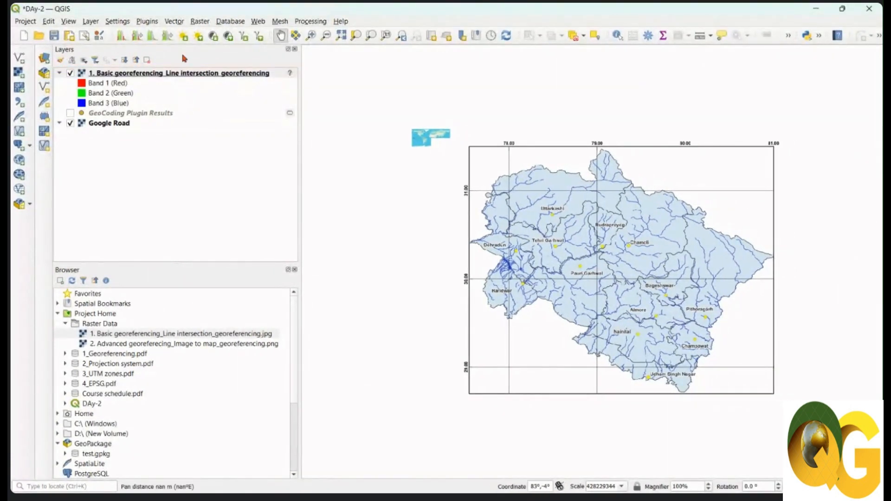
Open the Georeferencer and configure its window to show docked in the main window
{"action": "left_click", "coordinate": [91, 22]}
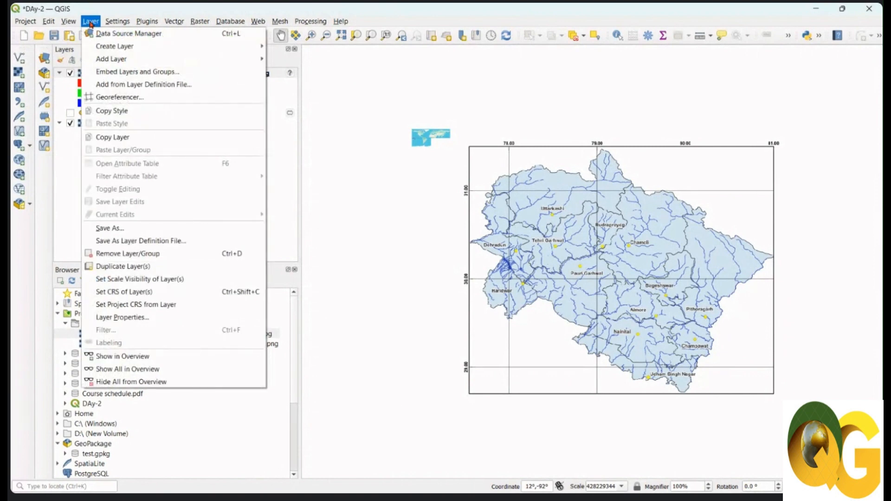
{"action": "left_click", "coordinate": [134, 99]}
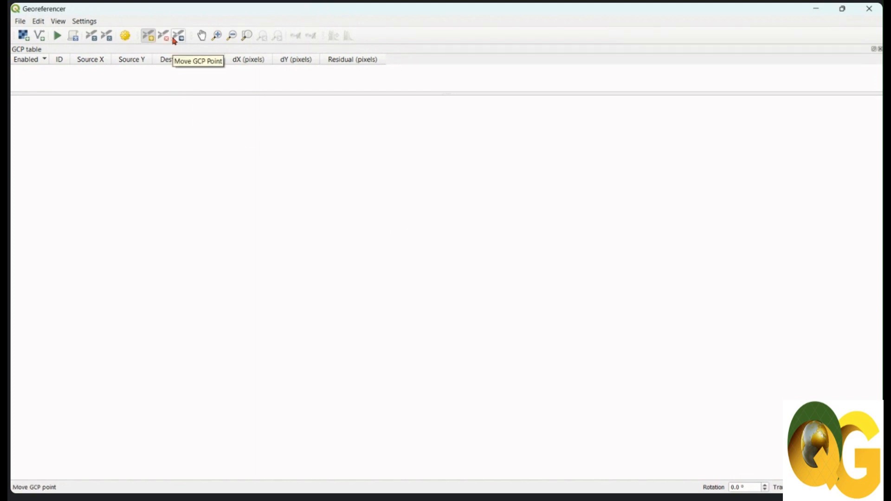
{"action": "left_click", "coordinate": [80, 23]}
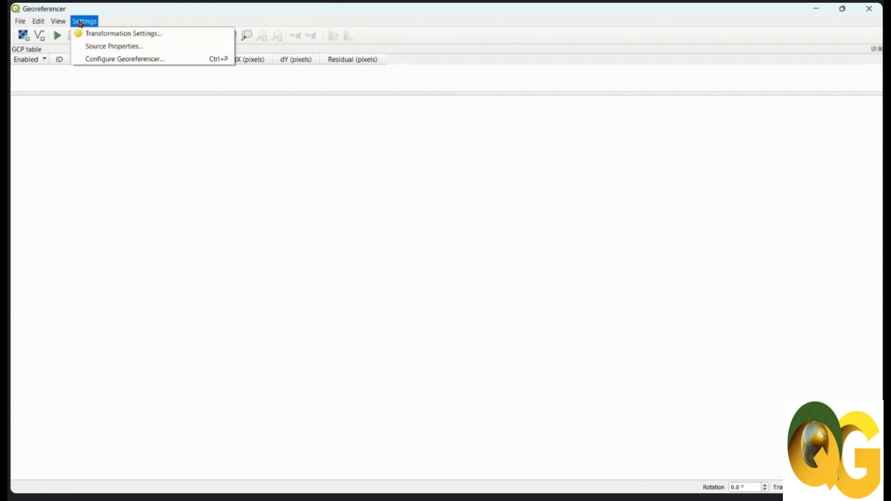
{"action": "left_click", "coordinate": [99, 59]}
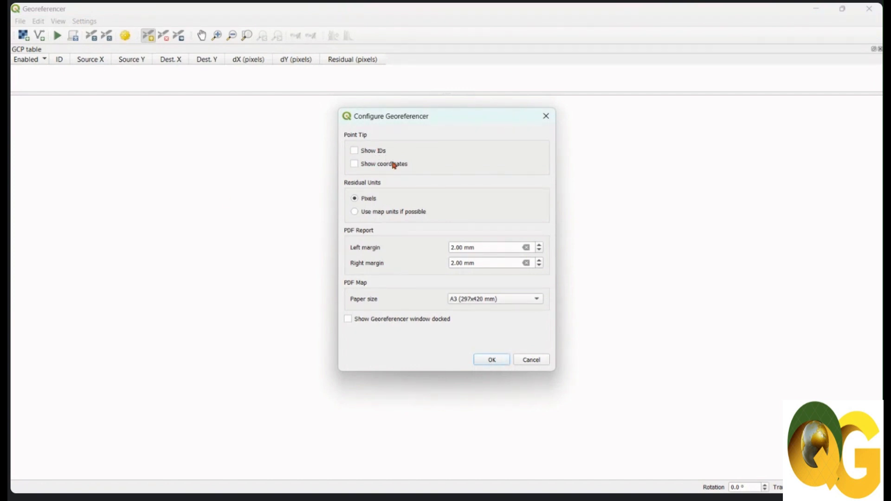
{"action": "left_click", "coordinate": [348, 319]}
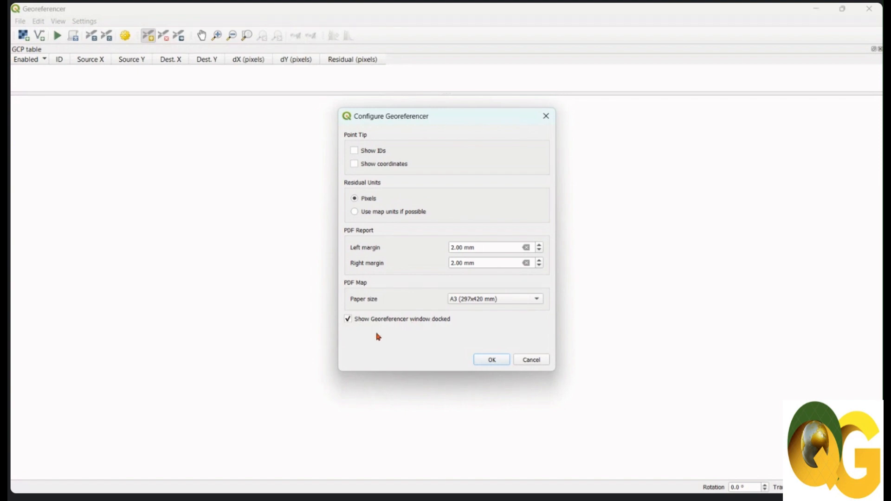
{"action": "left_click", "coordinate": [493, 360]}
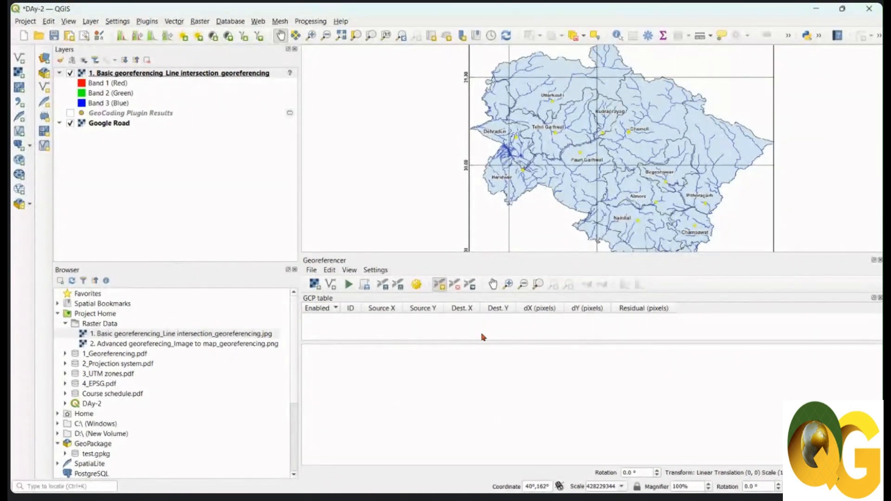
Load "1. Basic georeferencing_Line intersection_georeferencing.jpg" from the Day-2 Georeferencing folder's Raster Data subfolder into the Georeferencer
{"action": "left_click", "coordinate": [314, 284]}
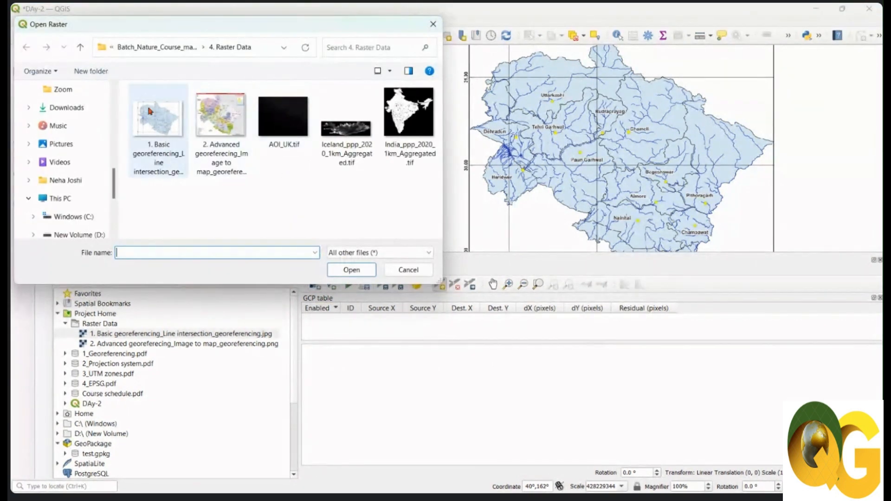
{"action": "left_click", "coordinate": [79, 49]}
{"action": "left_click", "coordinate": [80, 49]}
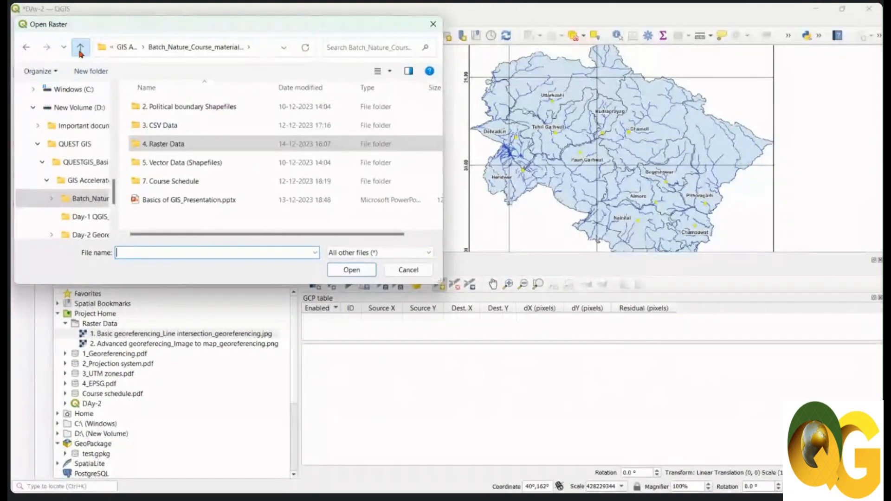
{"action": "double_click", "coordinate": [215, 147]}
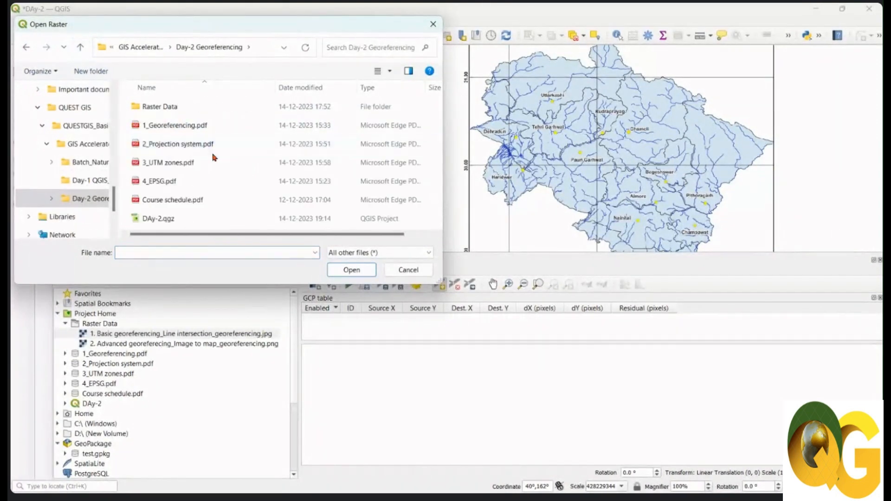
{"action": "double_click", "coordinate": [174, 107]}
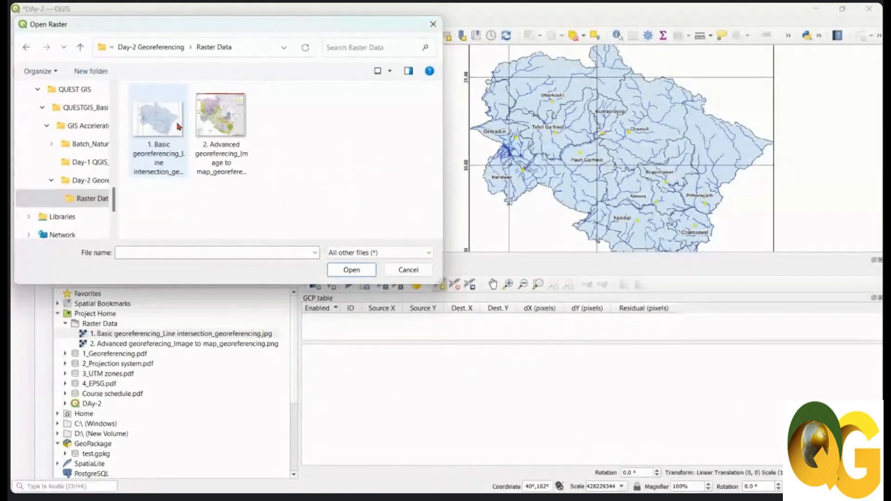
{"action": "left_click", "coordinate": [153, 131]}
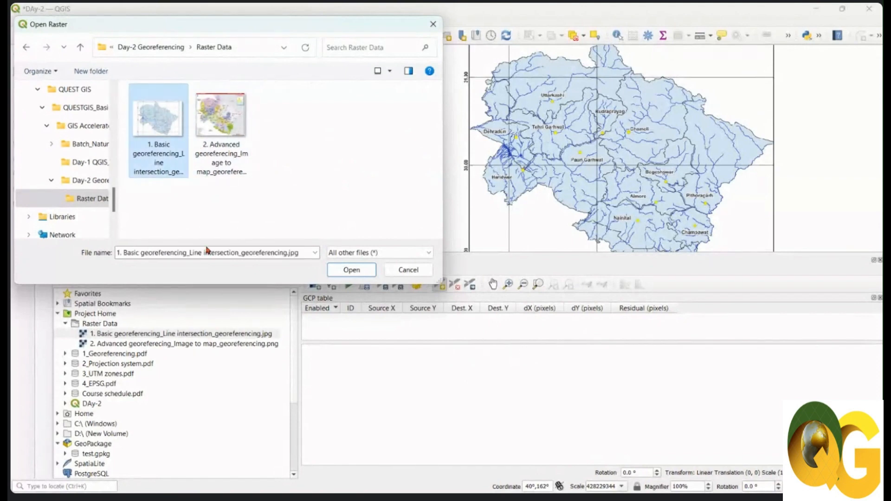
{"action": "left_click", "coordinate": [352, 269]}
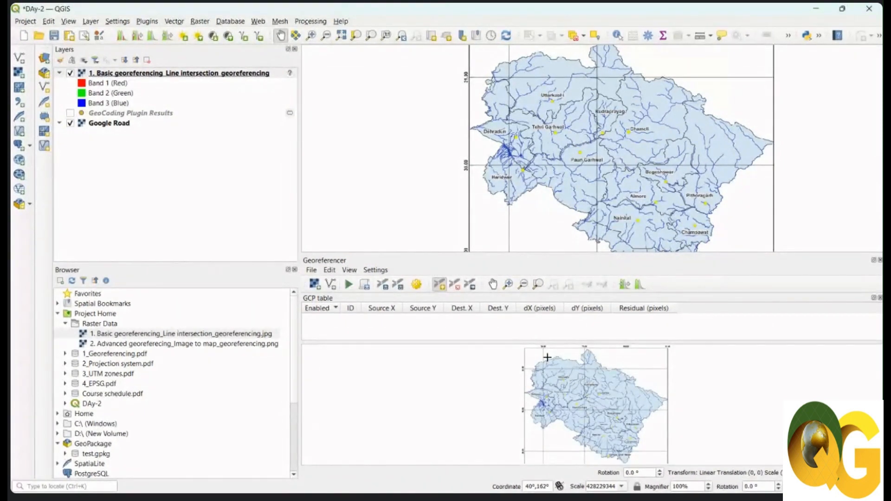
Undock the Georeferencer panel and bring it up as a separate window showing the whole Uttarakhand map
{"action": "scroll", "coordinate": [546, 357], "scroll_direction": "up", "scroll_amount": 3}
{"action": "scroll", "coordinate": [532, 372], "scroll_direction": "up", "scroll_amount": 2}
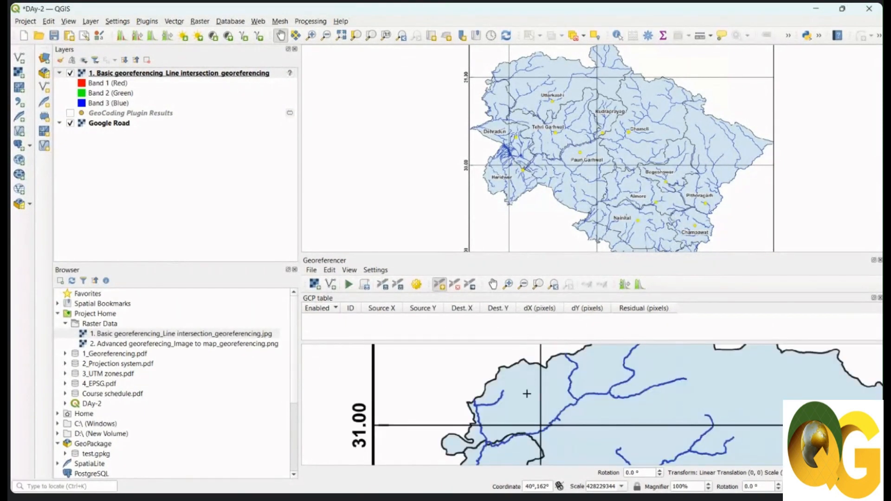
{"action": "scroll", "coordinate": [543, 413], "scroll_direction": "up", "scroll_amount": 2}
{"action": "scroll", "coordinate": [540, 417], "scroll_direction": "down", "scroll_amount": 4}
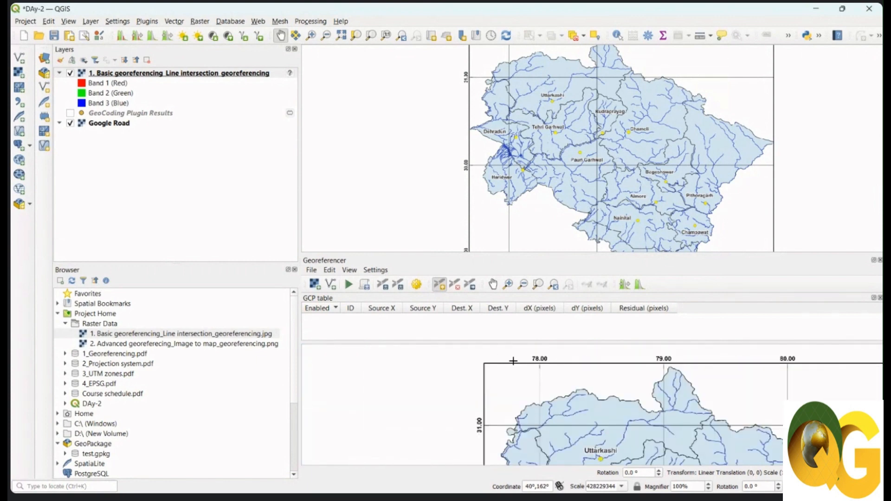
{"action": "left_click", "coordinate": [873, 260]}
{"action": "left_click", "coordinate": [877, 249]}
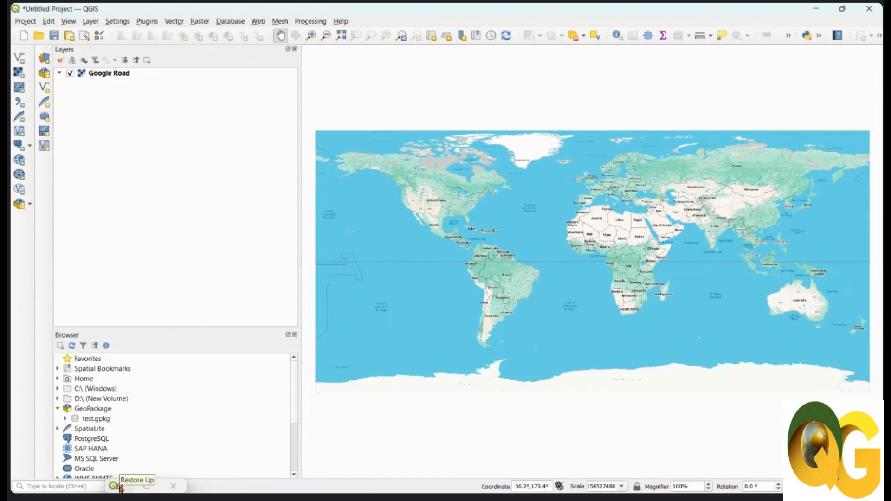
{"action": "left_click", "coordinate": [117, 486]}
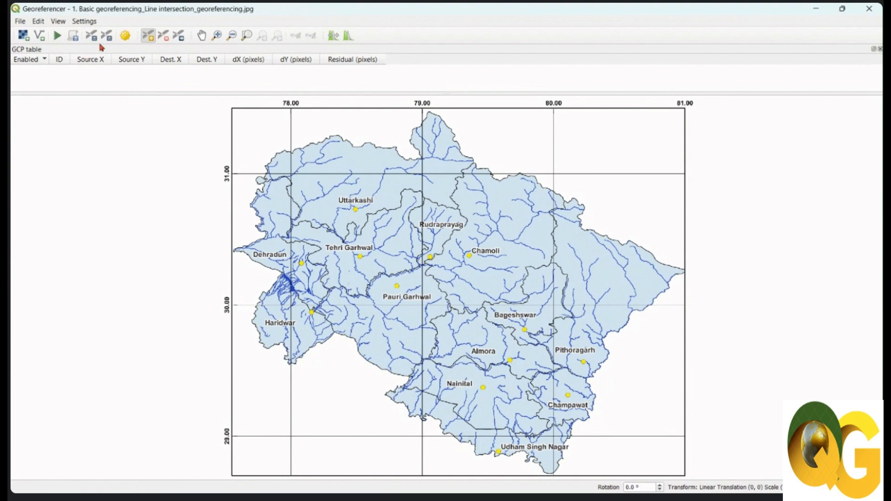
Add a ground control point at the exact pixel centre where the 78.00 longitude and 31.00 latitude lines cross
{"action": "left_click", "coordinate": [147, 38]}
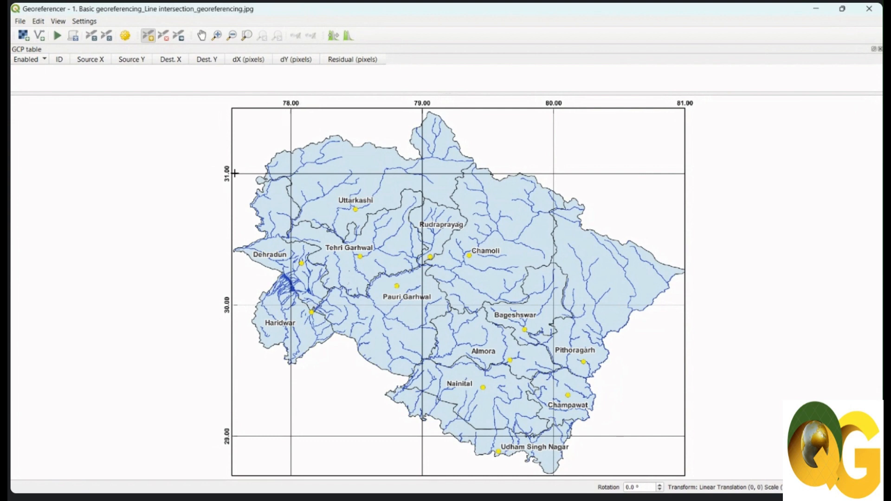
{"action": "scroll", "coordinate": [290, 172], "scroll_direction": "up", "scroll_amount": 4}
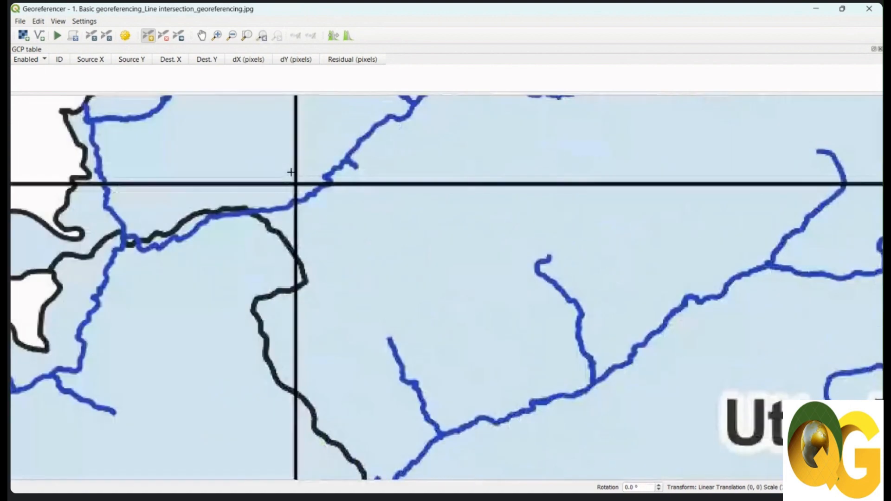
{"action": "scroll", "coordinate": [290, 172], "scroll_direction": "up", "scroll_amount": 2}
{"action": "scroll", "coordinate": [300, 199], "scroll_direction": "up", "scroll_amount": 3}
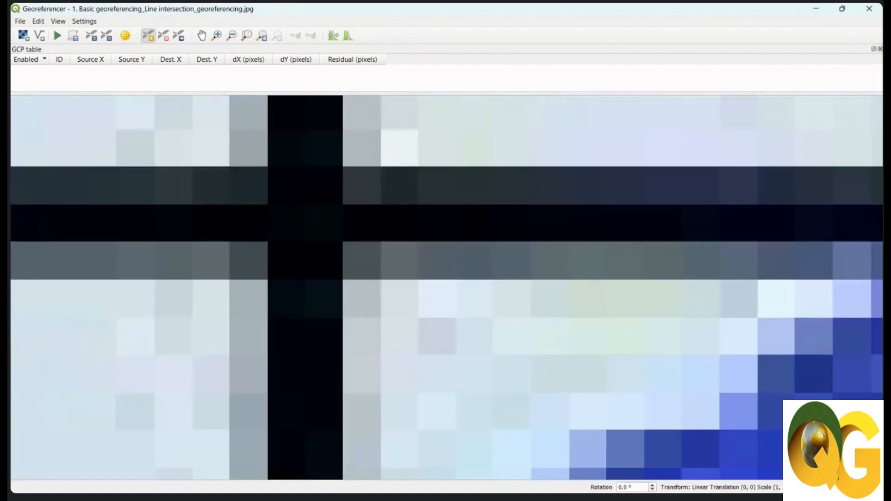
{"action": "scroll", "coordinate": [300, 200], "scroll_direction": "up", "scroll_amount": 1}
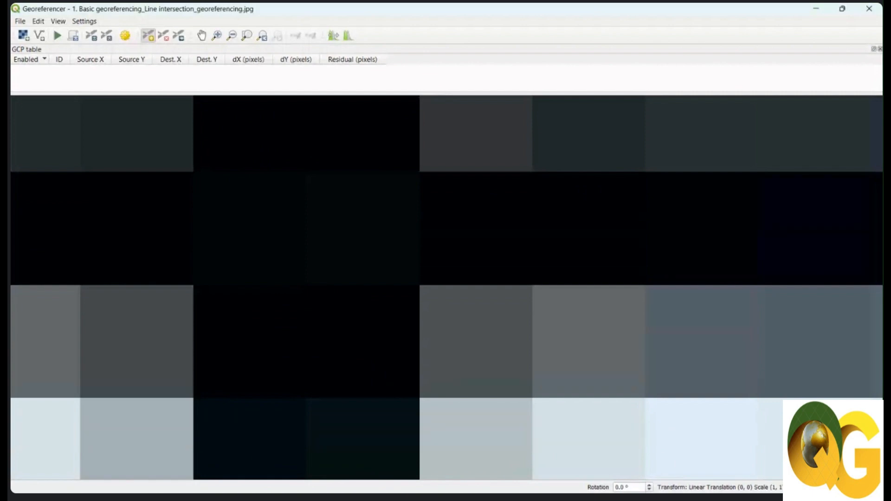
{"action": "left_click", "coordinate": [306, 228]}
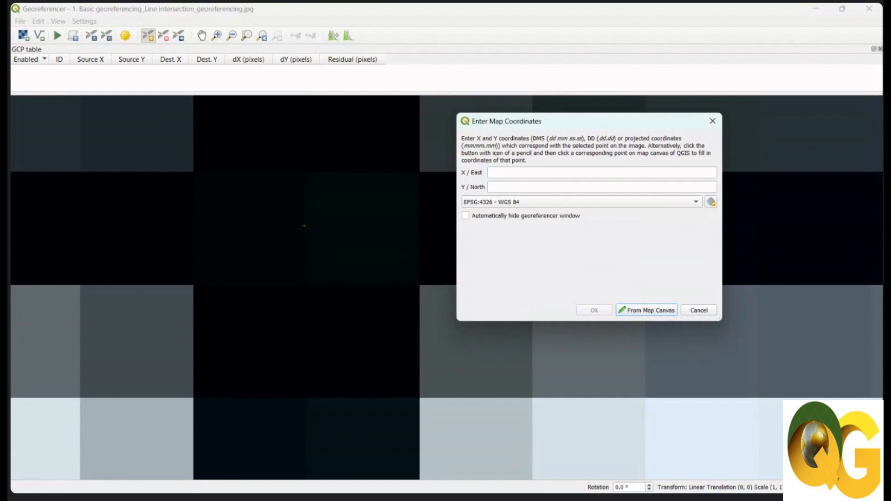
Assign map coordinates X/East 78 and Y/North 31 to the marked ground control point
{"action": "left_click", "coordinate": [520, 170]}
{"action": "type", "text": "78"}
{"action": "left_click", "coordinate": [510, 188]}
{"action": "type", "text": "3"}
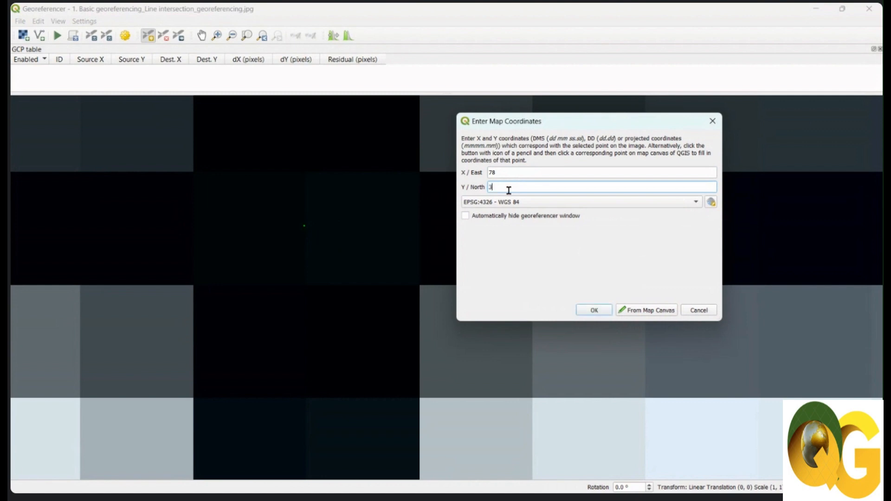
{"action": "type", "text": "1"}
{"action": "left_click", "coordinate": [599, 314]}
Add a second ground control point at the exact intersection of the 80.00 longitude and 31.00 latitude lines
{"action": "scroll", "coordinate": [288, 216], "scroll_direction": "down", "scroll_amount": 2}
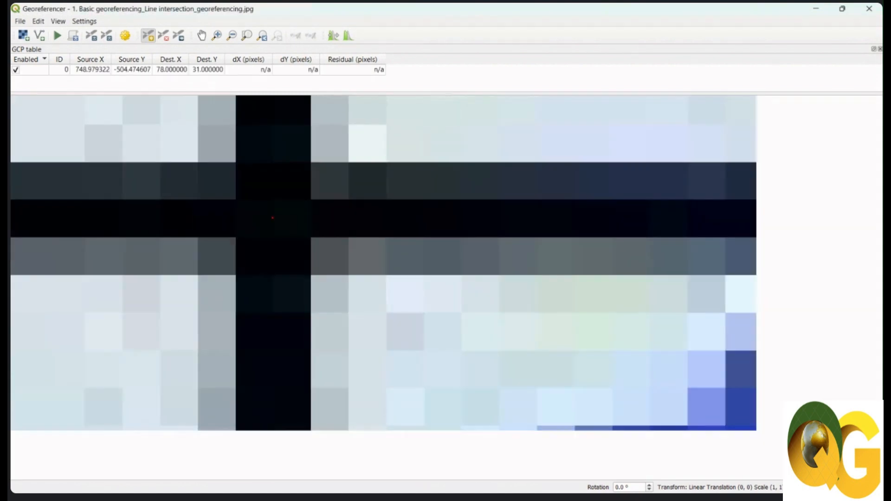
{"action": "scroll", "coordinate": [301, 216], "scroll_direction": "down", "scroll_amount": 3}
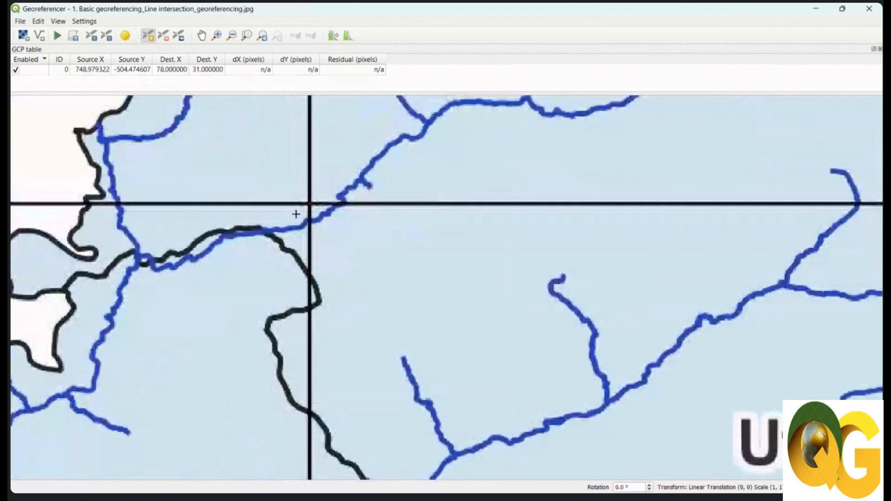
{"action": "scroll", "coordinate": [306, 218], "scroll_direction": "down", "scroll_amount": 2}
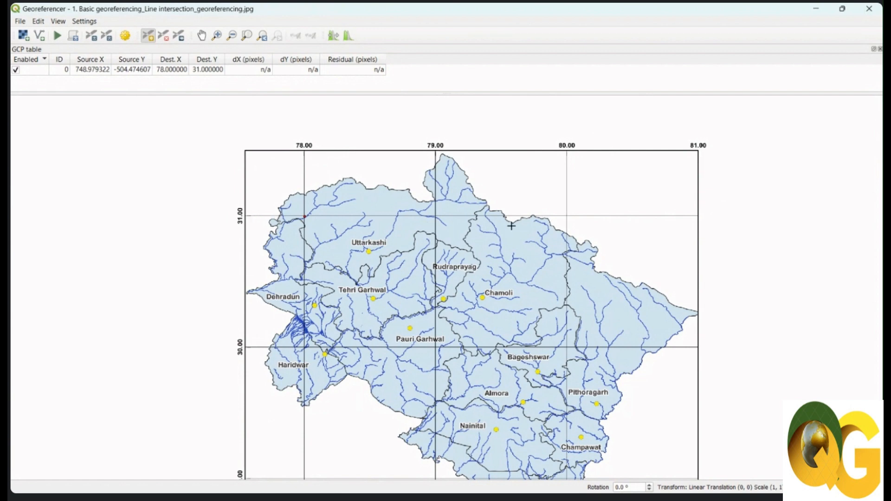
{"action": "scroll", "coordinate": [568, 215], "scroll_direction": "up", "scroll_amount": 6}
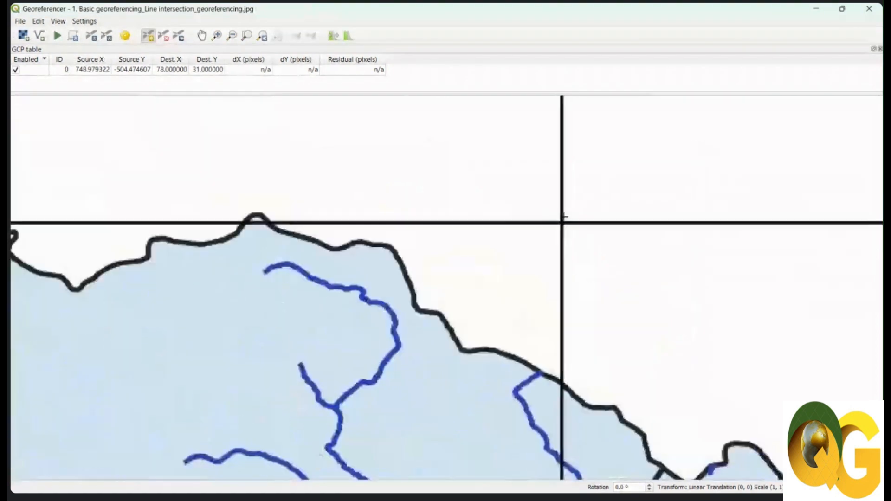
{"action": "scroll", "coordinate": [563, 229], "scroll_direction": "up", "scroll_amount": 2}
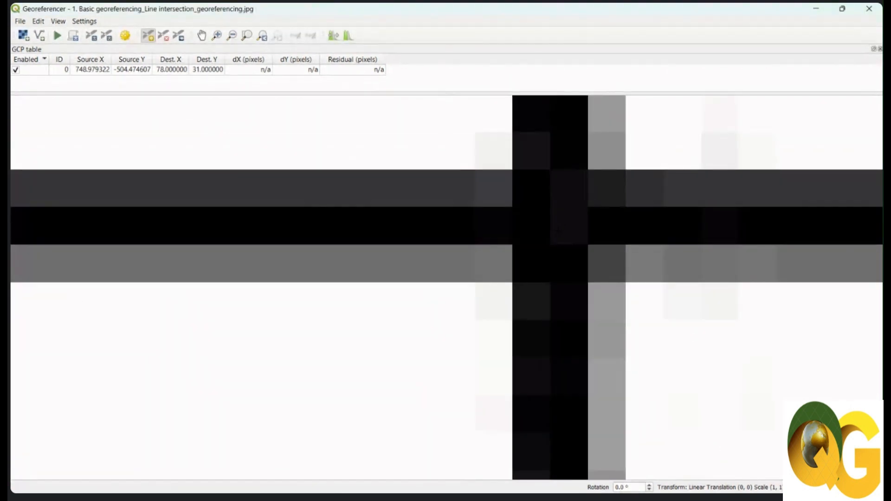
{"action": "scroll", "coordinate": [558, 228], "scroll_direction": "up", "scroll_amount": 2}
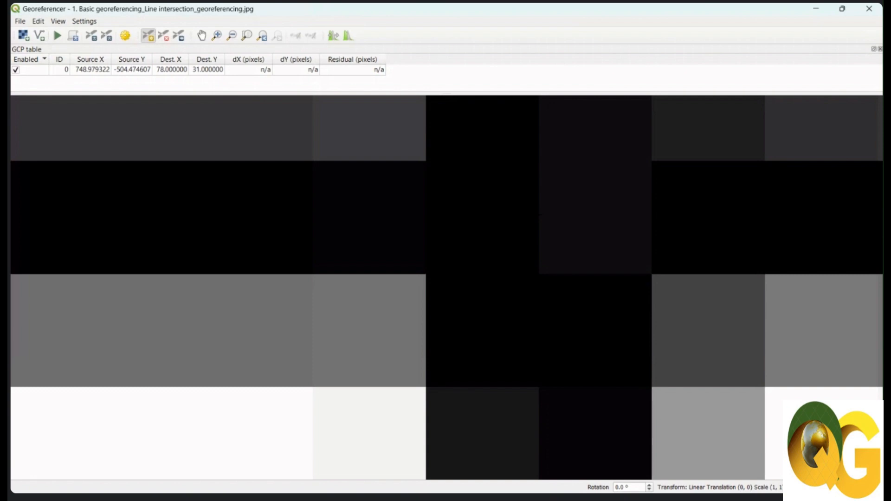
{"action": "scroll", "coordinate": [538, 214], "scroll_direction": "down", "scroll_amount": 10}
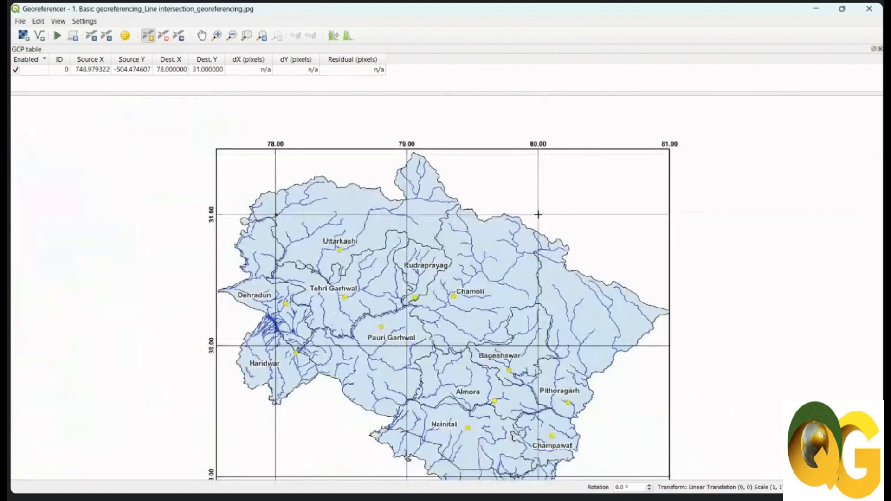
{"action": "scroll", "coordinate": [538, 215], "scroll_direction": "up", "scroll_amount": 10}
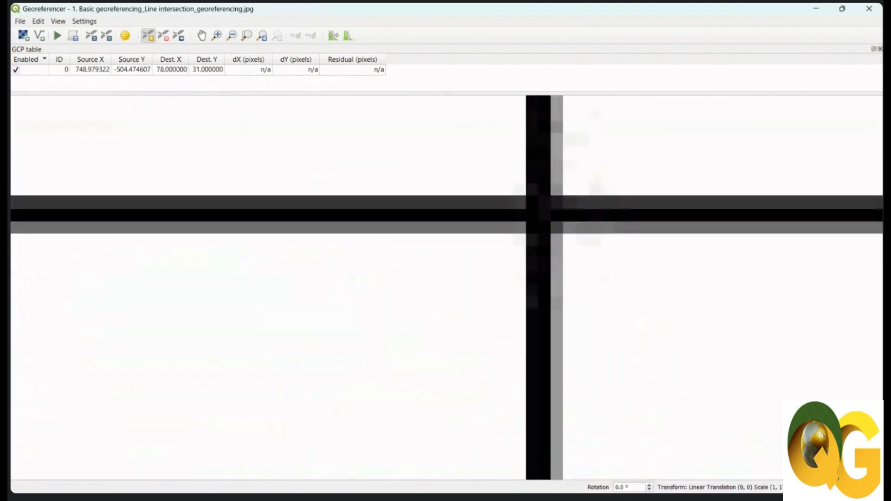
{"action": "scroll", "coordinate": [538, 215], "scroll_direction": "up", "scroll_amount": 3}
{"action": "scroll", "coordinate": [538, 215], "scroll_direction": "up", "scroll_amount": 3}
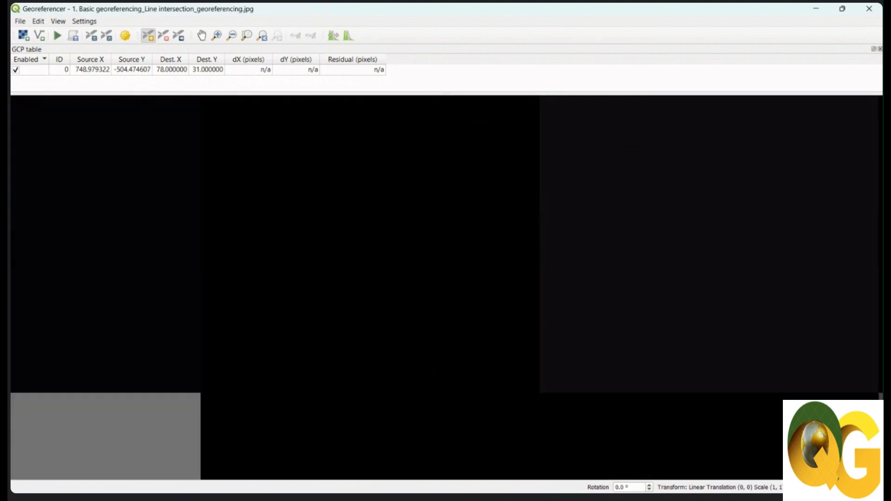
{"action": "scroll", "coordinate": [538, 215], "scroll_direction": "down", "scroll_amount": 3}
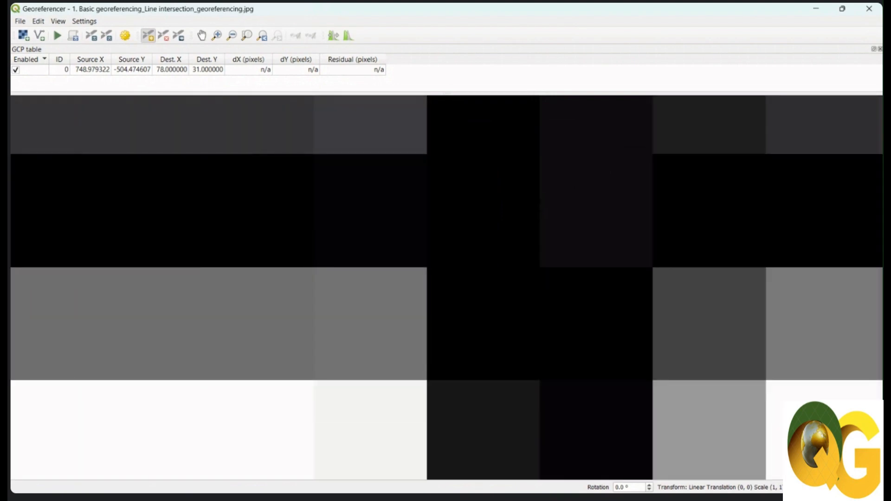
{"action": "left_click", "coordinate": [539, 213]}
Assign map coordinates X/East 80 and Y/North 31 to the second ground control point
{"action": "left_click", "coordinate": [524, 172]}
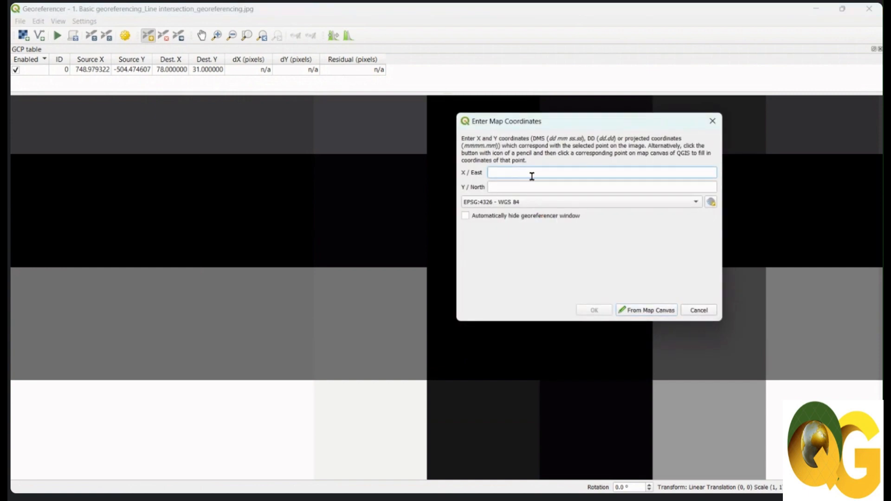
{"action": "type", "text": "80"}
{"action": "key", "text": "Tab"}
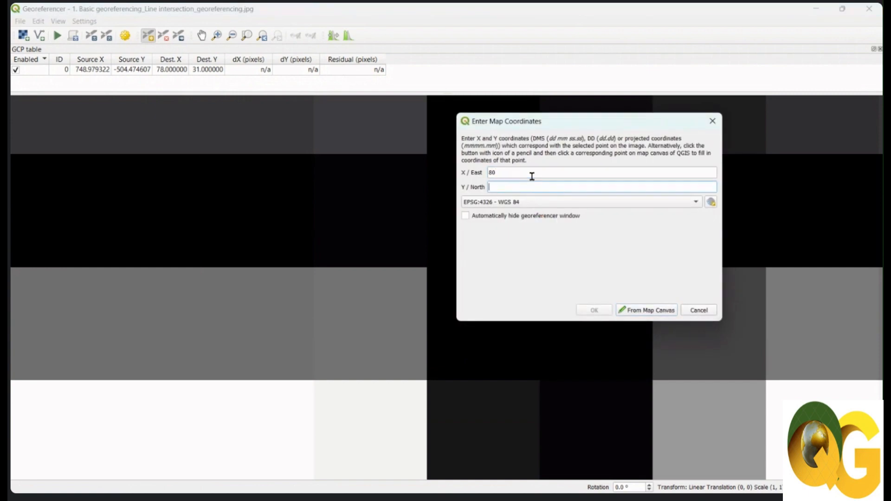
{"action": "type", "text": "31"}
{"action": "left_click", "coordinate": [592, 309]}
Add a third ground control point at the exact intersection of the 78.00 longitude and 29.00 latitude lines
{"action": "scroll", "coordinate": [523, 199], "scroll_direction": "down", "scroll_amount": 10}
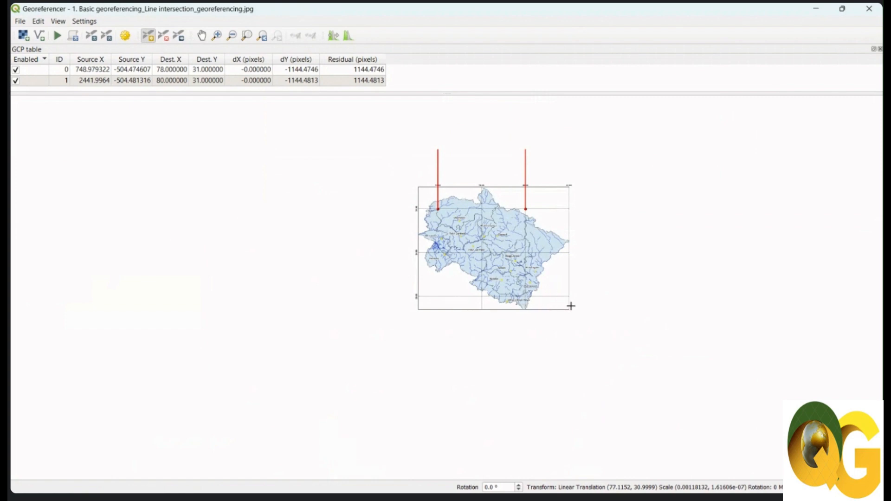
{"action": "scroll", "coordinate": [423, 293], "scroll_direction": "up", "scroll_amount": 2}
{"action": "scroll", "coordinate": [420, 306], "scroll_direction": "down", "scroll_amount": 2}
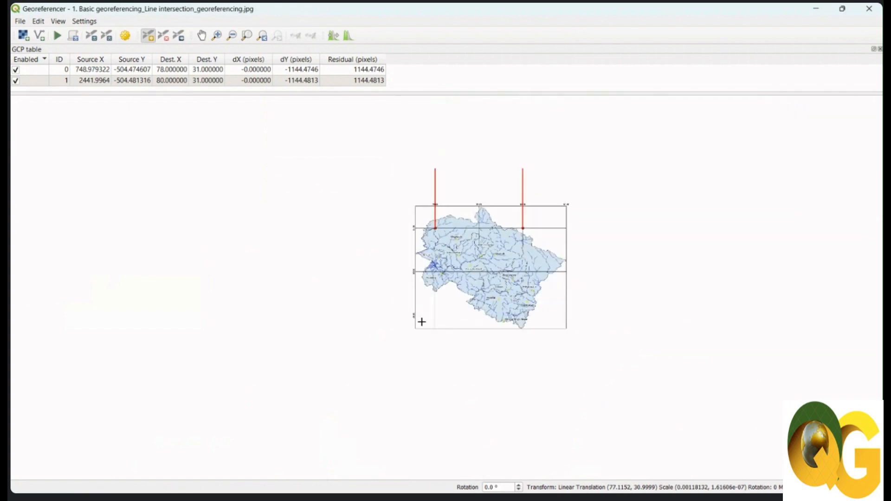
{"action": "scroll", "coordinate": [435, 164], "scroll_direction": "up", "scroll_amount": 2}
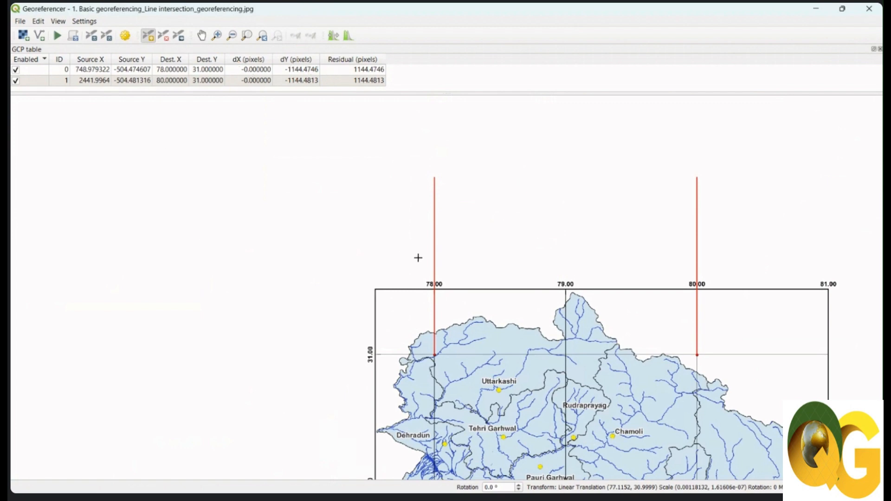
{"action": "scroll", "coordinate": [408, 192], "scroll_direction": "down", "scroll_amount": 2}
{"action": "scroll", "coordinate": [415, 237], "scroll_direction": "up", "scroll_amount": 2}
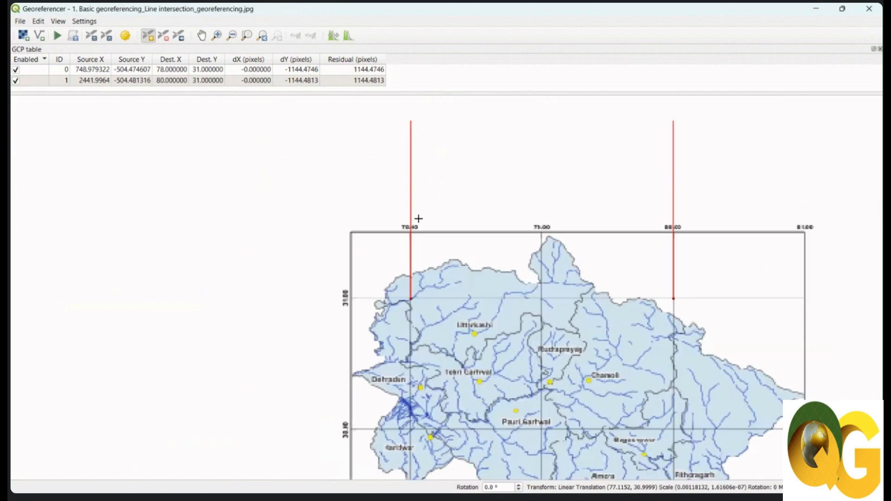
{"action": "scroll", "coordinate": [410, 237], "scroll_direction": "up", "scroll_amount": 2}
{"action": "scroll", "coordinate": [415, 187], "scroll_direction": "down", "scroll_amount": 2}
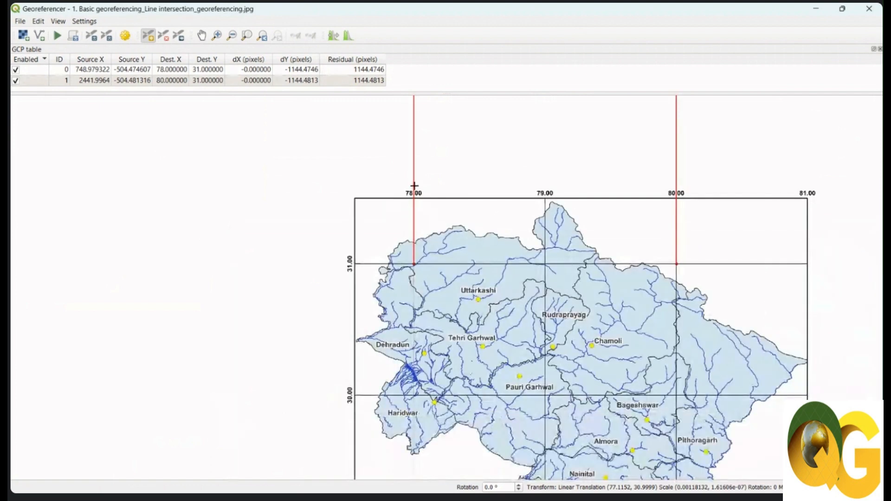
{"action": "scroll", "coordinate": [394, 204], "scroll_direction": "down", "scroll_amount": 2}
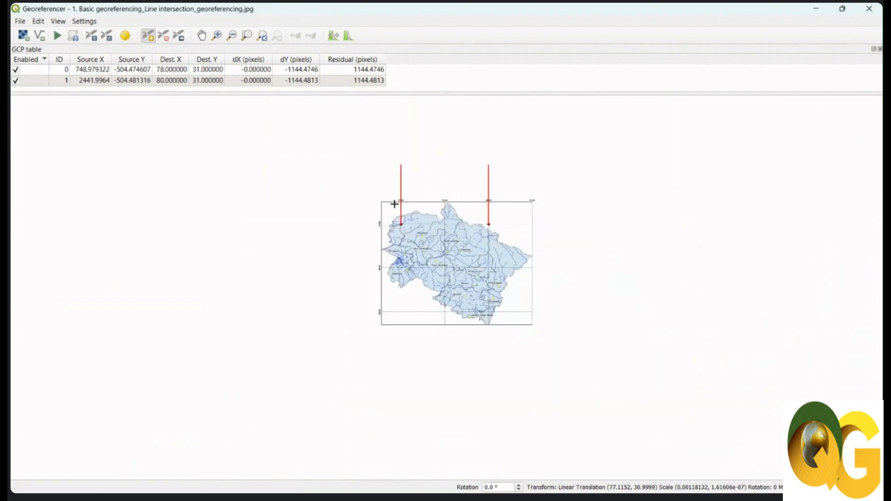
{"action": "scroll", "coordinate": [406, 306], "scroll_direction": "up", "scroll_amount": 2}
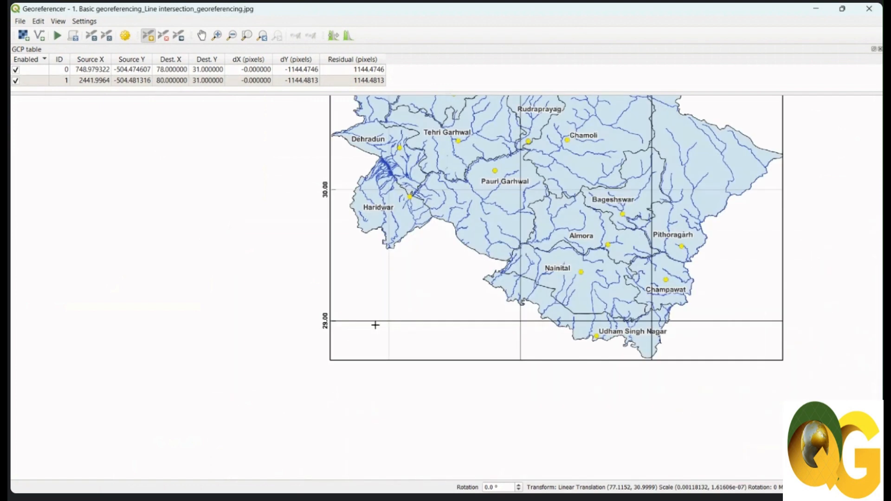
{"action": "scroll", "coordinate": [390, 321], "scroll_direction": "up", "scroll_amount": 4}
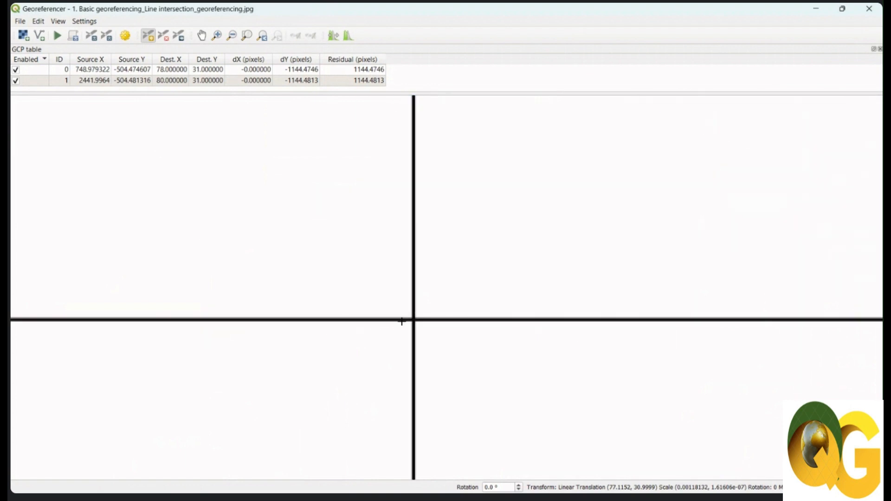
{"action": "scroll", "coordinate": [409, 323], "scroll_direction": "up", "scroll_amount": 3}
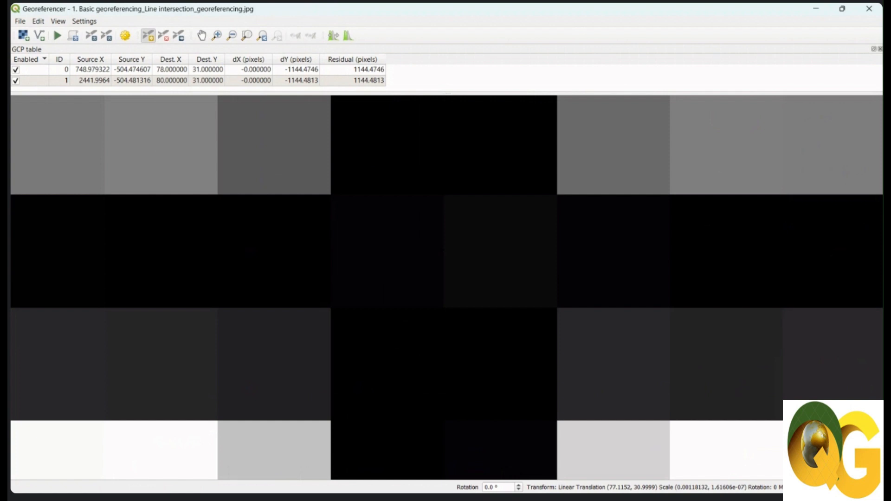
{"action": "left_click", "coordinate": [442, 250]}
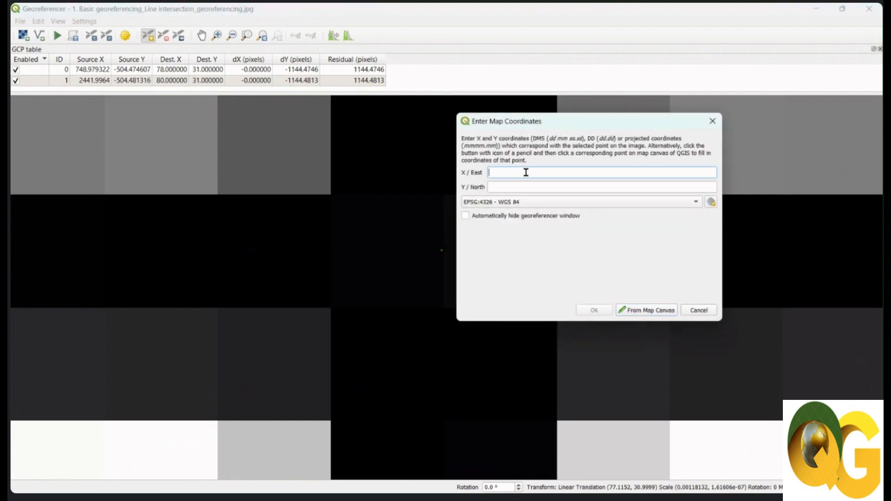
Assign map coordinates X/East 78 and Y/North 29 to the third ground control point
{"action": "type", "text": "78"}
{"action": "key", "text": "Tab"}
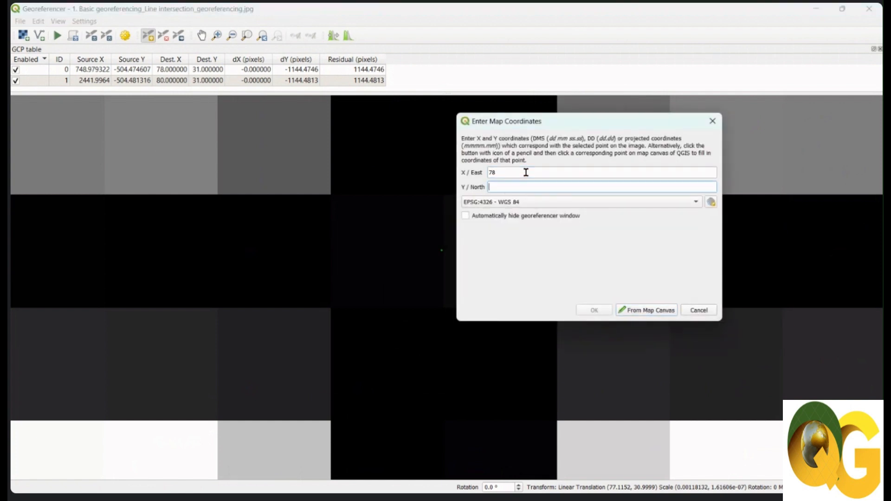
{"action": "type", "text": "29"}
{"action": "left_click", "coordinate": [598, 311]}
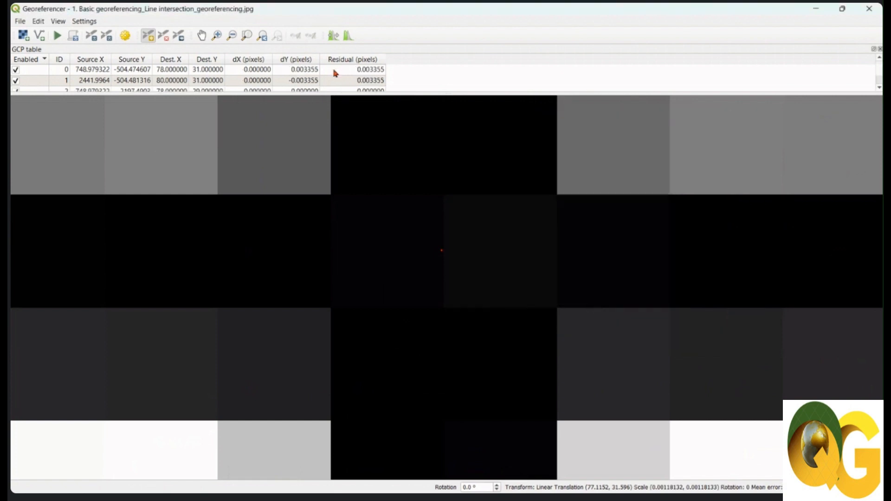
Bring the whole map back into view and enlarge the GCP table so all three control point rows fit
{"action": "scroll", "coordinate": [381, 247], "scroll_direction": "down", "scroll_amount": 3}
{"action": "scroll", "coordinate": [368, 277], "scroll_direction": "down", "scroll_amount": 5}
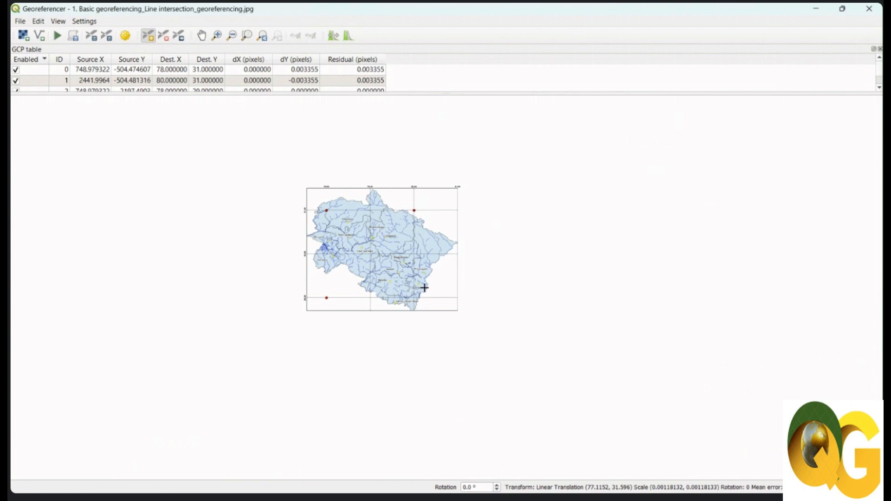
{"action": "left_click_drag", "start_coordinate": [450, 93], "coordinate": [450, 103]}
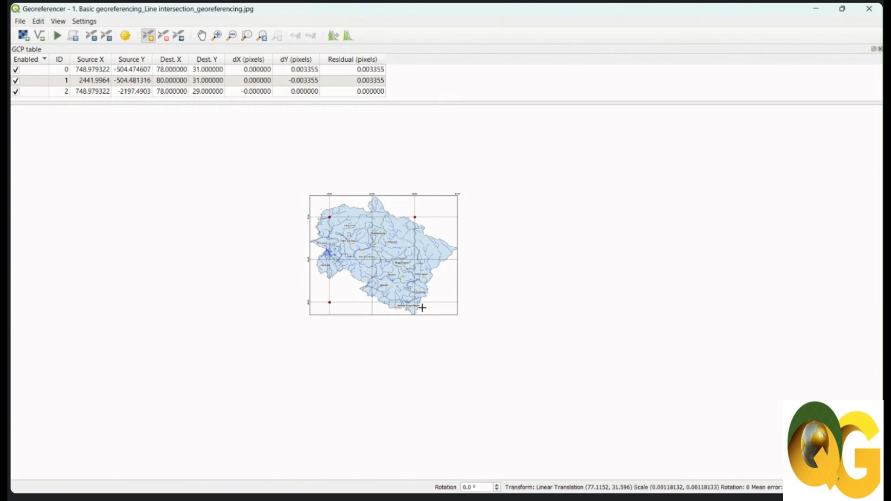
Add a fourth ground control point at the exact intersection of the 80.00 longitude and 29.00 latitude lines
{"action": "scroll", "coordinate": [419, 308], "scroll_direction": "up", "scroll_amount": 2}
{"action": "scroll", "coordinate": [398, 341], "scroll_direction": "down", "scroll_amount": 2}
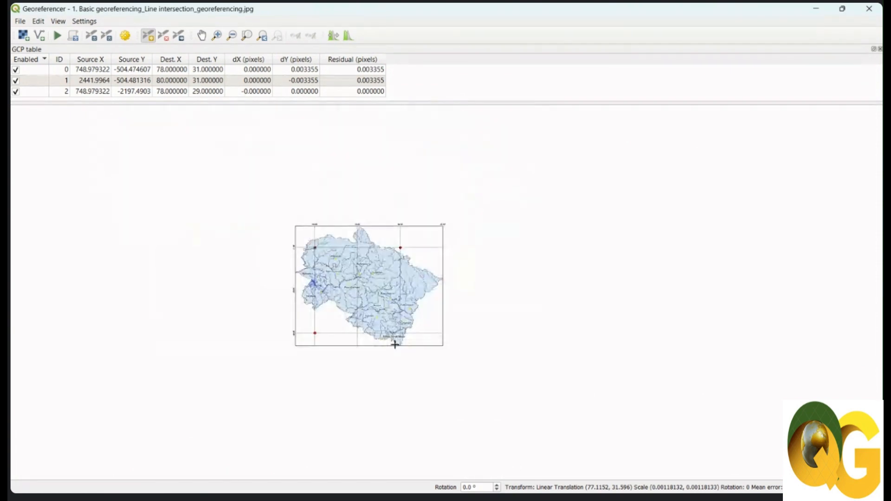
{"action": "scroll", "coordinate": [399, 196], "scroll_direction": "up", "scroll_amount": 2}
{"action": "scroll", "coordinate": [401, 179], "scroll_direction": "down", "scroll_amount": 2}
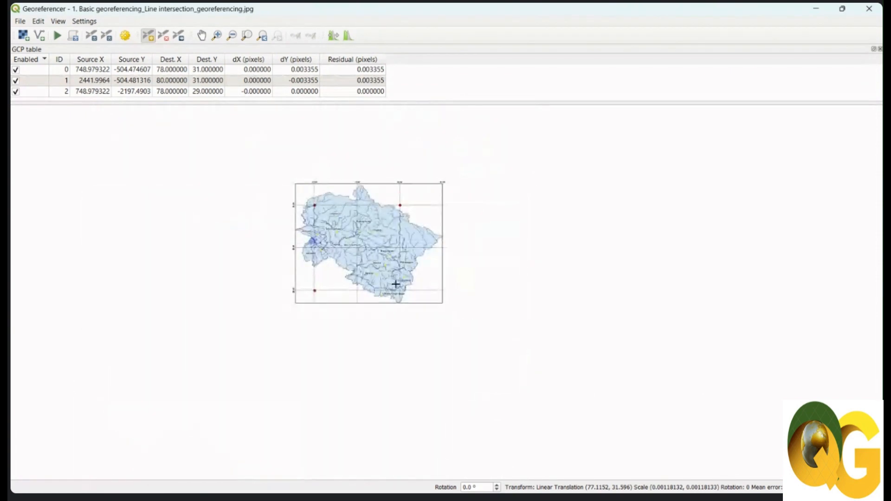
{"action": "scroll", "coordinate": [398, 288], "scroll_direction": "up", "scroll_amount": 6}
{"action": "scroll", "coordinate": [408, 294], "scroll_direction": "up", "scroll_amount": 8}
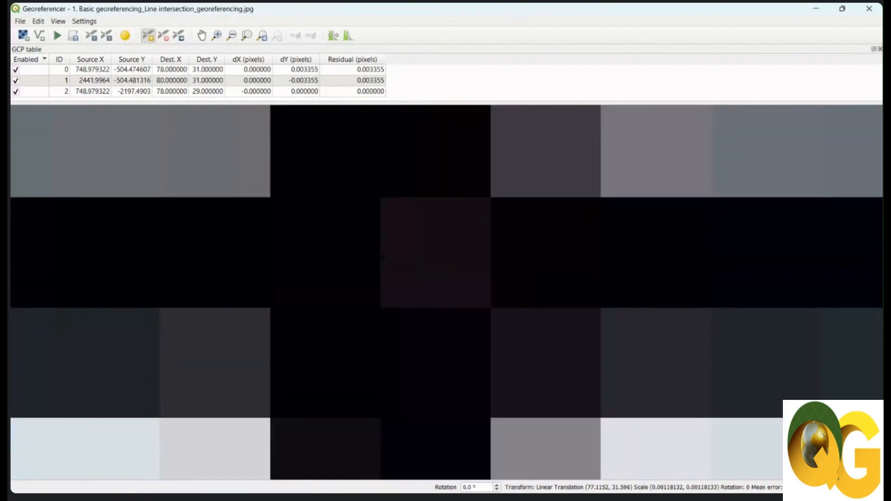
{"action": "left_click", "coordinate": [380, 255]}
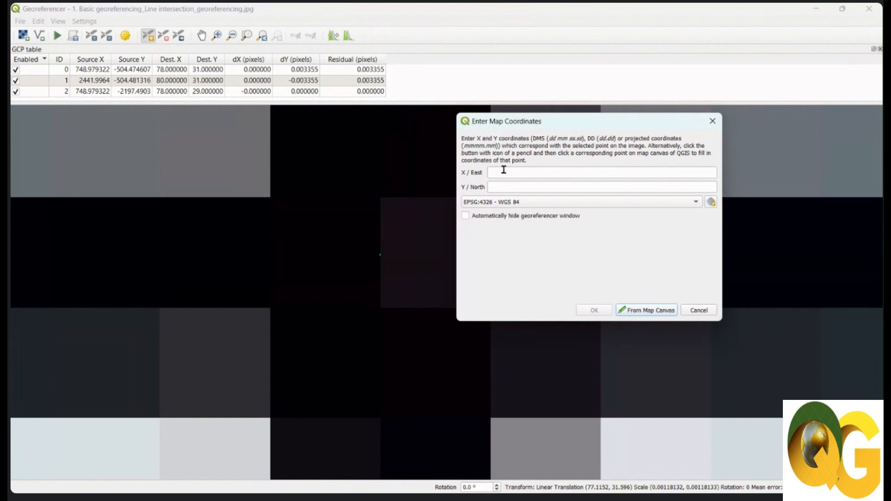
Assign map coordinates X/East 80 and Y/North 29 to the fourth ground control point
{"action": "type", "text": "80"}
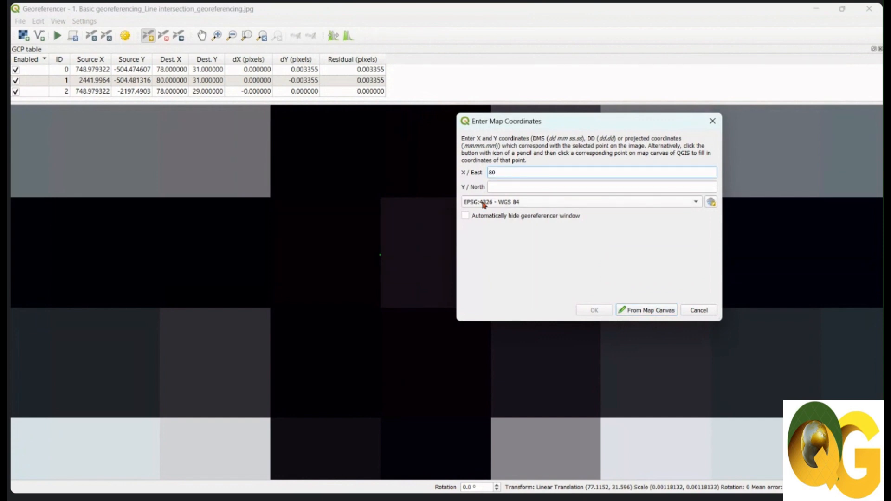
{"action": "key", "text": "Tab"}
{"action": "type", "text": "29"}
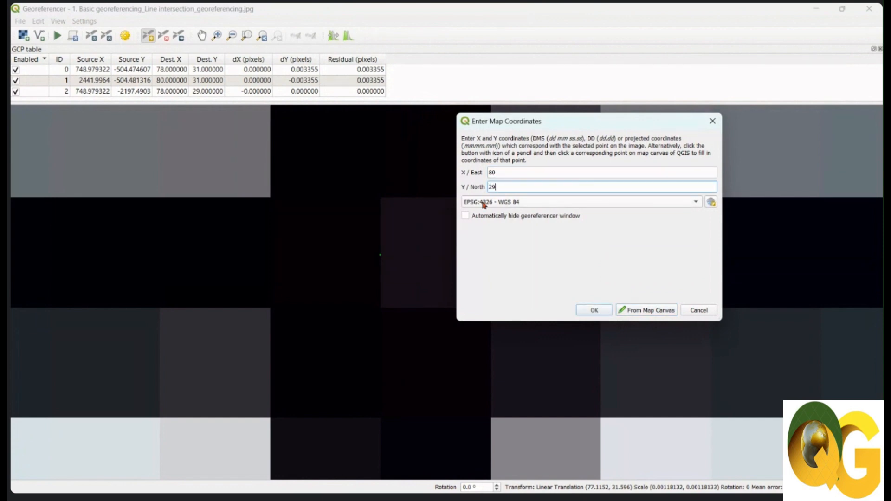
{"action": "left_click_drag", "start_coordinate": [554, 126], "coordinate": [674, 125]}
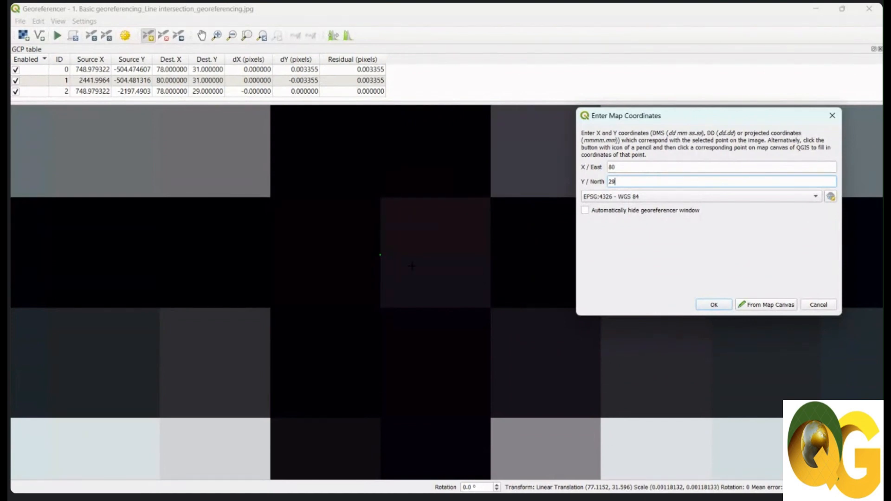
{"action": "scroll", "coordinate": [411, 266], "scroll_direction": "down", "scroll_amount": 2}
{"action": "scroll", "coordinate": [411, 266], "scroll_direction": "down", "scroll_amount": 2}
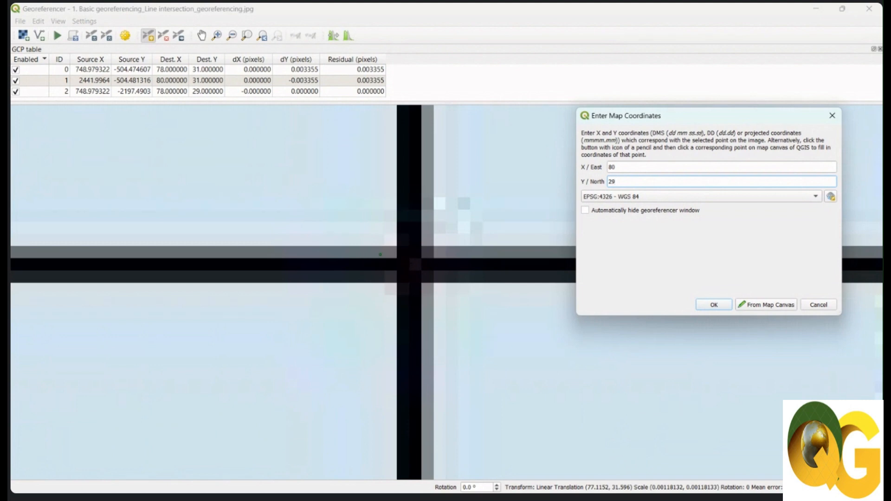
{"action": "scroll", "coordinate": [409, 264], "scroll_direction": "down", "scroll_amount": 6}
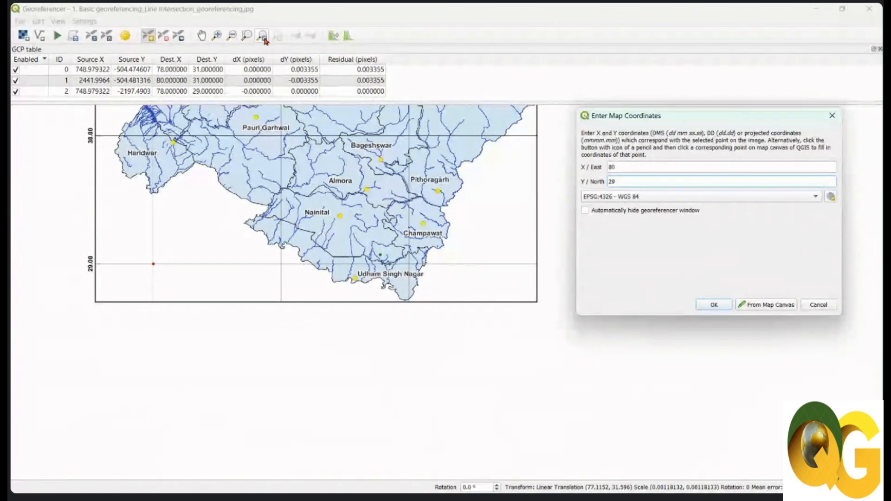
{"action": "left_click", "coordinate": [263, 36]}
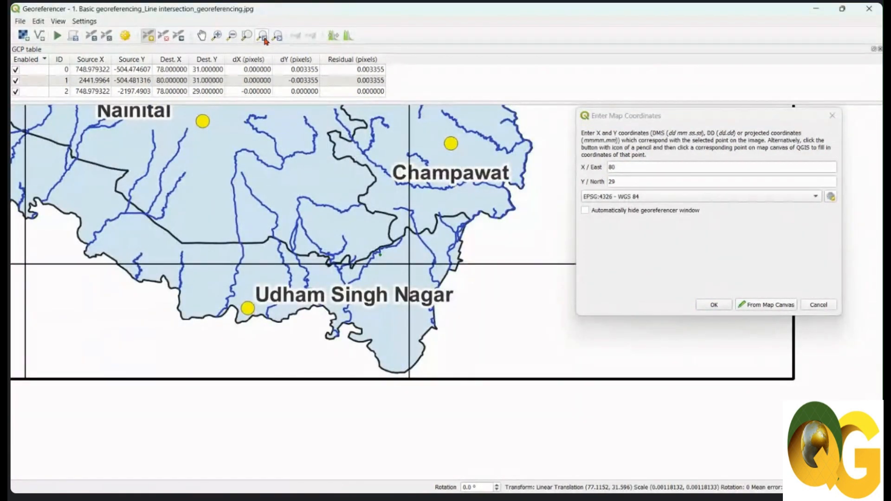
{"action": "left_click", "coordinate": [264, 39]}
{"action": "left_click", "coordinate": [264, 39]}
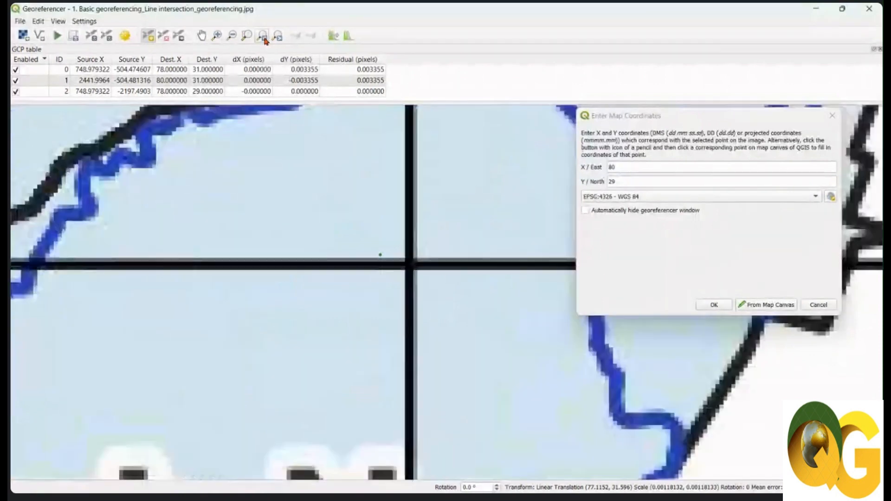
{"action": "left_click", "coordinate": [264, 38]}
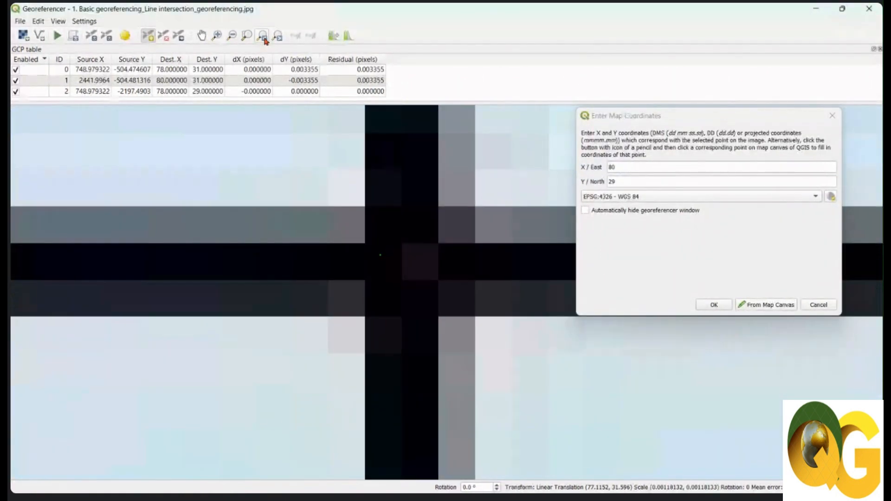
{"action": "left_click", "coordinate": [264, 39]}
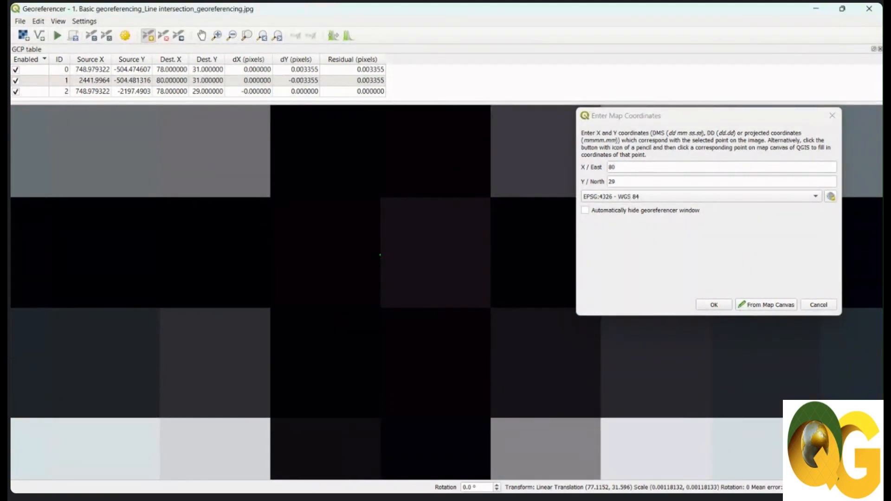
{"action": "left_click", "coordinate": [715, 306]}
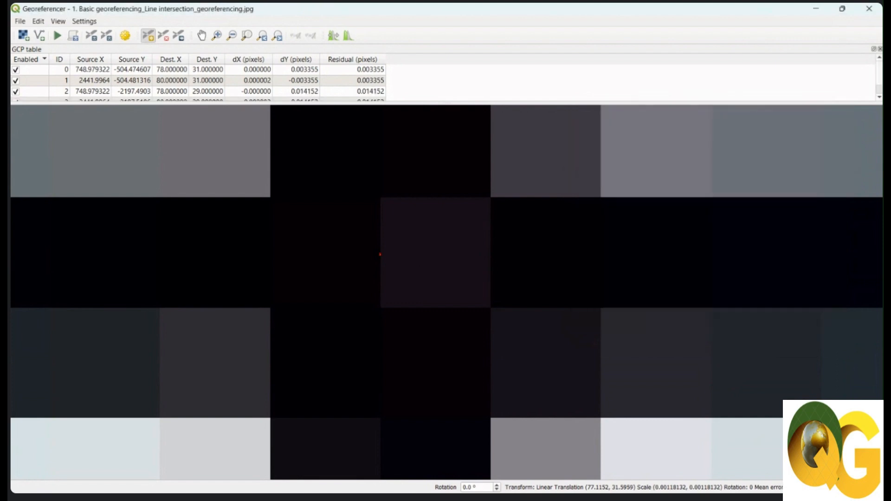
Enlarge the GCP table so all four control point rows fit
{"action": "scroll", "coordinate": [380, 254], "scroll_direction": "up", "scroll_amount": 2}
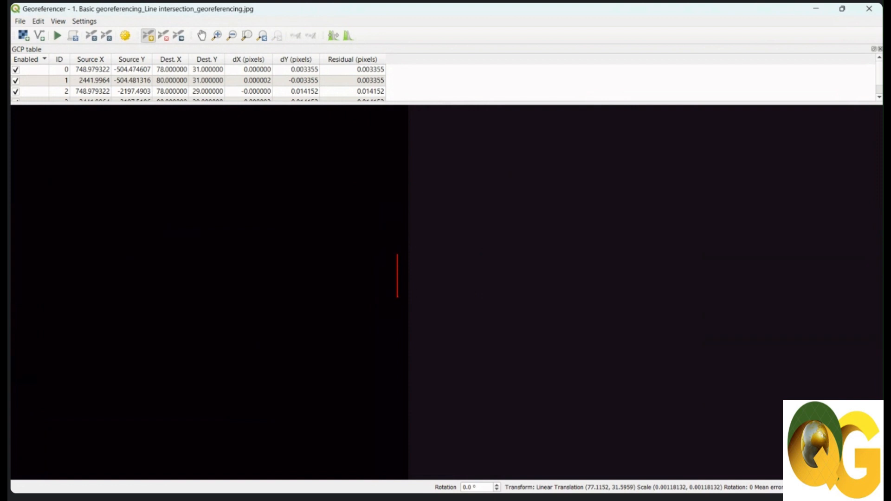
{"action": "scroll", "coordinate": [311, 76], "scroll_direction": "down", "scroll_amount": 1}
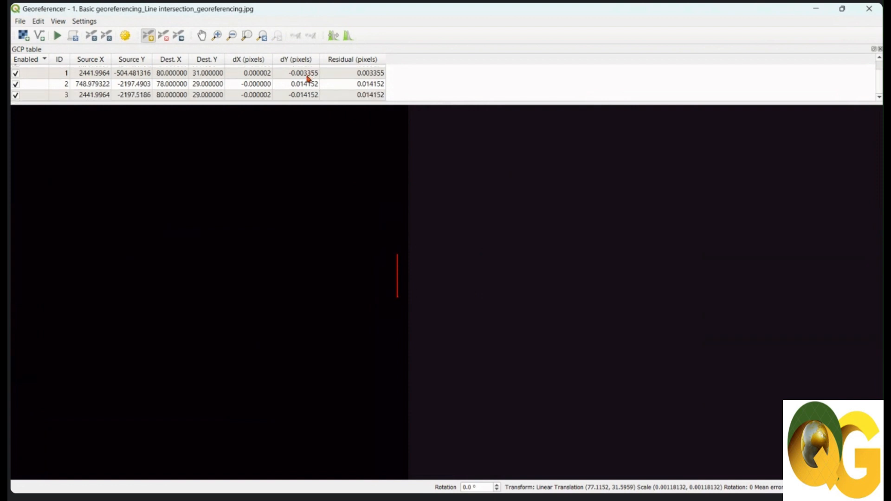
{"action": "mouse_move", "coordinate": [371, 104]}
{"action": "left_mouse_down"}
{"action": "mouse_move", "coordinate": [368, 141]}
{"action": "mouse_move", "coordinate": [370, 120]}
{"action": "left_mouse_up"}
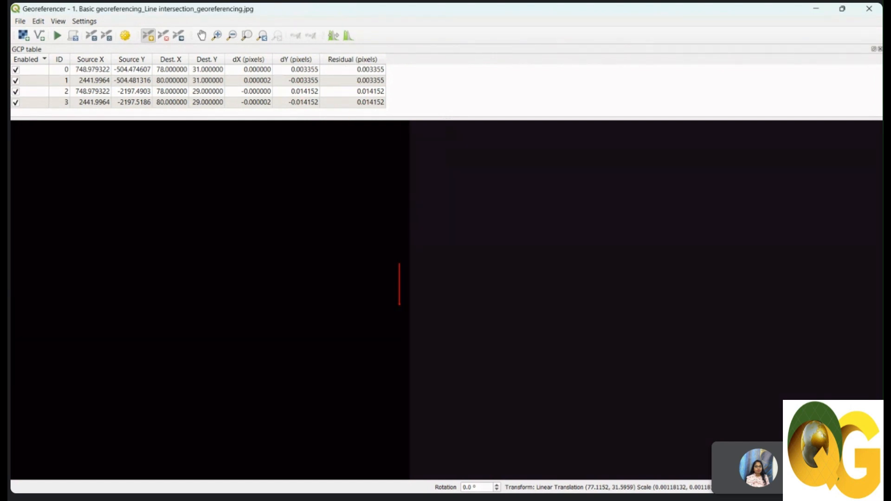
Add a fifth ground control point at the exact intersection of the 79.00 longitude and 30.00 latitude lines
{"action": "scroll", "coordinate": [394, 285], "scroll_direction": "down", "scroll_amount": 11}
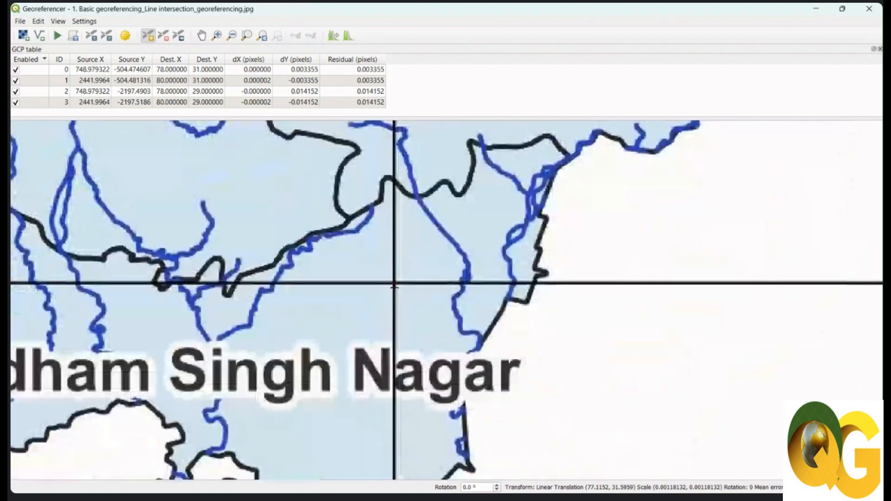
{"action": "scroll", "coordinate": [393, 287], "scroll_direction": "down", "scroll_amount": 8}
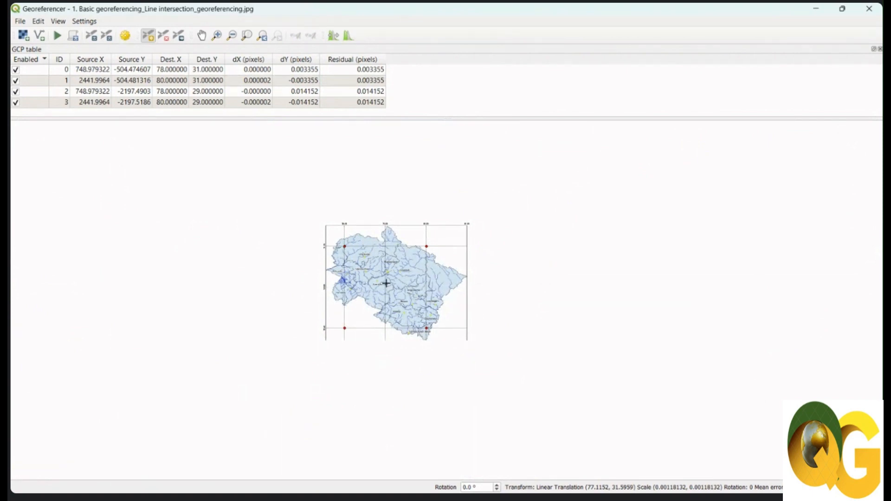
{"action": "scroll", "coordinate": [385, 236], "scroll_direction": "up", "scroll_amount": 2}
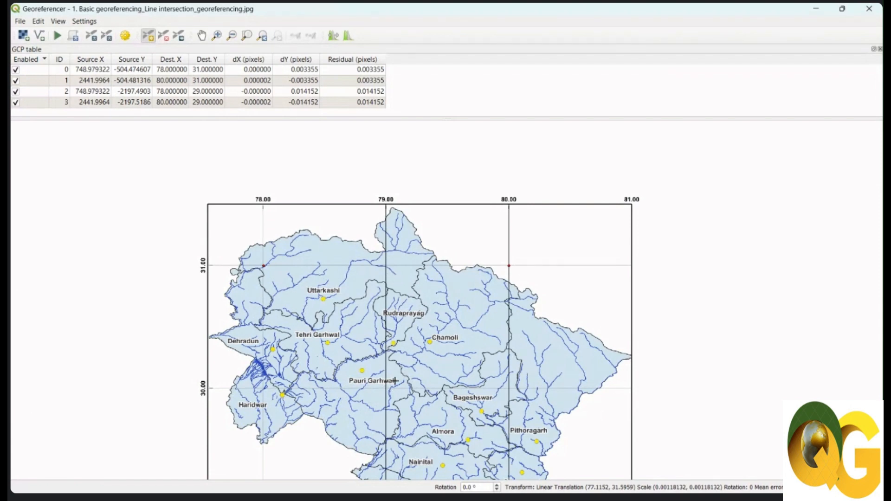
{"action": "scroll", "coordinate": [382, 392], "scroll_direction": "up", "scroll_amount": 2}
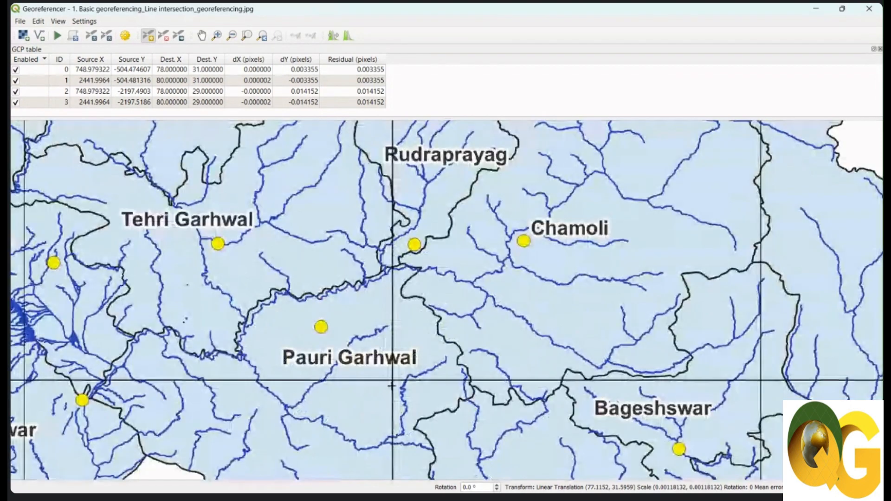
{"action": "scroll", "coordinate": [391, 385], "scroll_direction": "up", "scroll_amount": 3}
{"action": "scroll", "coordinate": [391, 385], "scroll_direction": "up", "scroll_amount": 2}
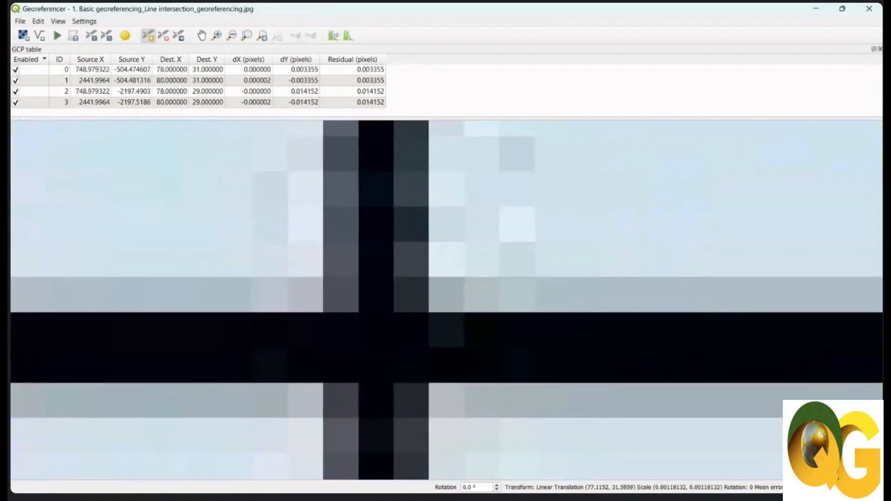
{"action": "scroll", "coordinate": [391, 385], "scroll_direction": "up", "scroll_amount": 3}
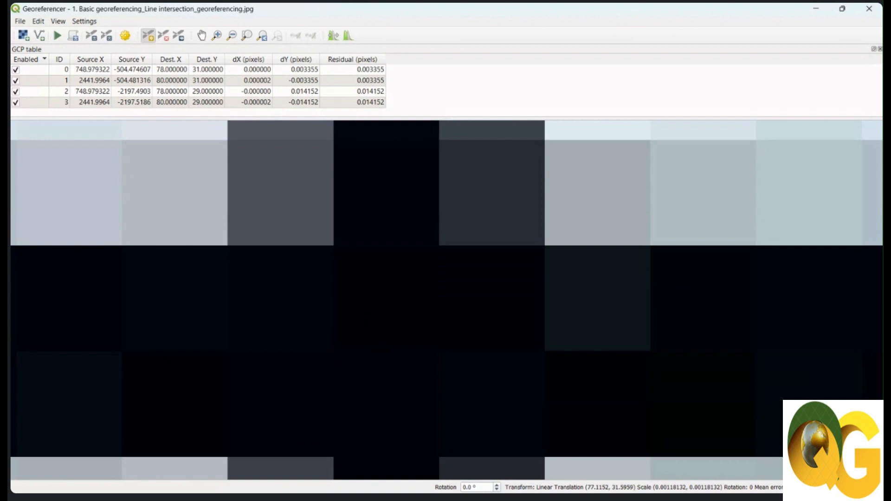
{"action": "left_click", "coordinate": [385, 348]}
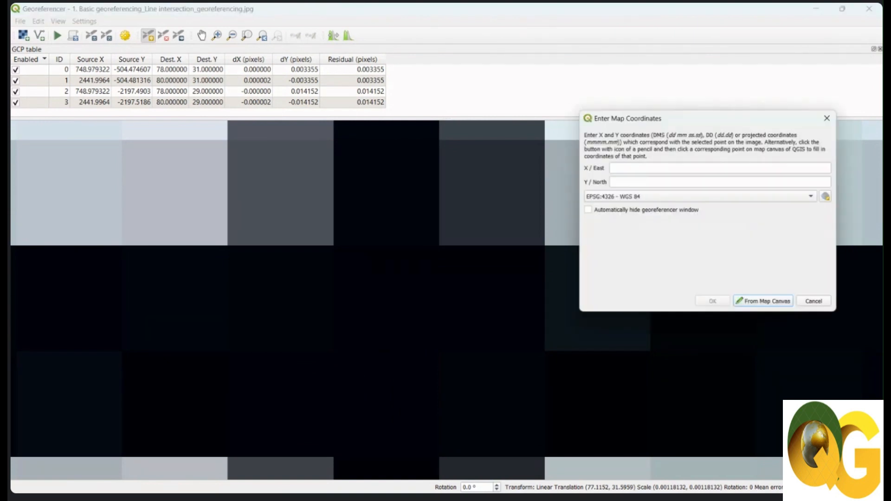
Assign map coordinates X/East 79 and Y/North 30 to the fifth ground control point
{"action": "left_click", "coordinate": [627, 166]}
{"action": "scroll", "coordinate": [292, 330], "scroll_direction": "down", "scroll_amount": 3}
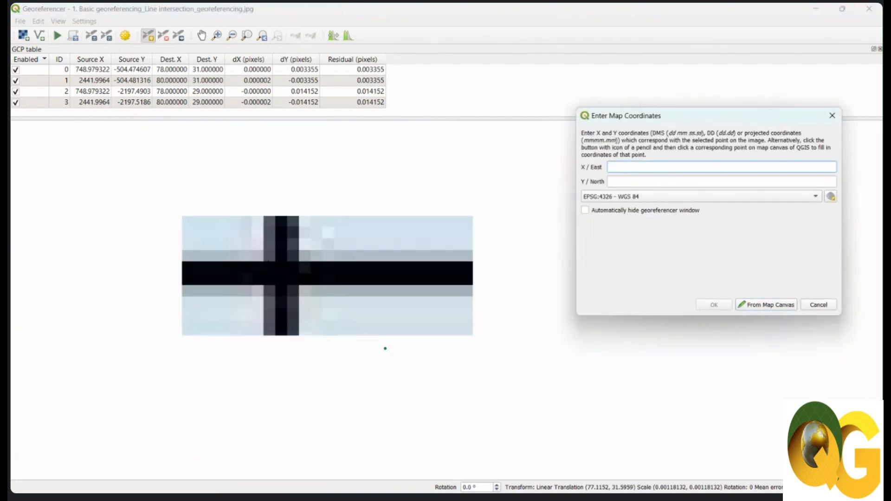
{"action": "scroll", "coordinate": [293, 330], "scroll_direction": "down", "scroll_amount": 8}
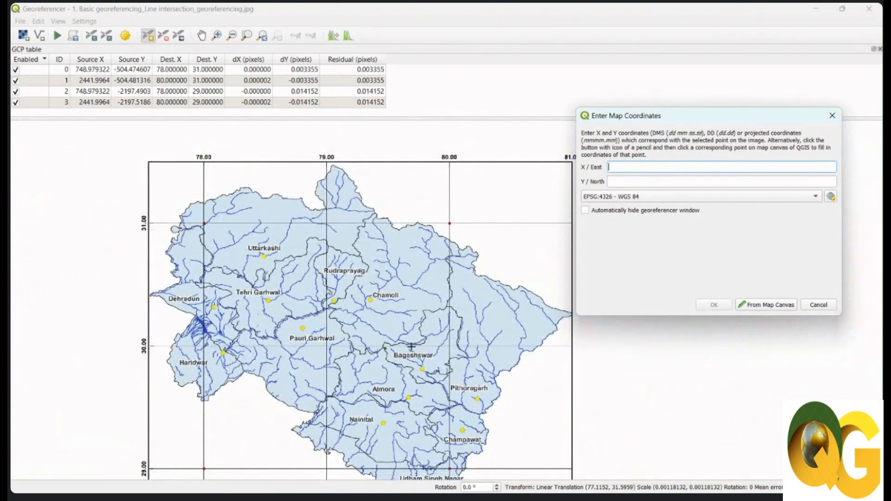
{"action": "left_click", "coordinate": [262, 36]}
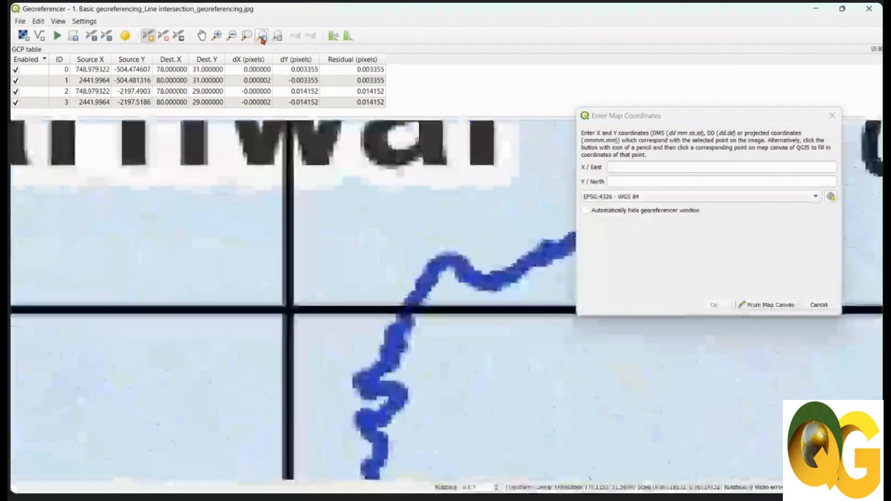
{"action": "left_click", "coordinate": [262, 36]}
{"action": "left_click", "coordinate": [263, 36]}
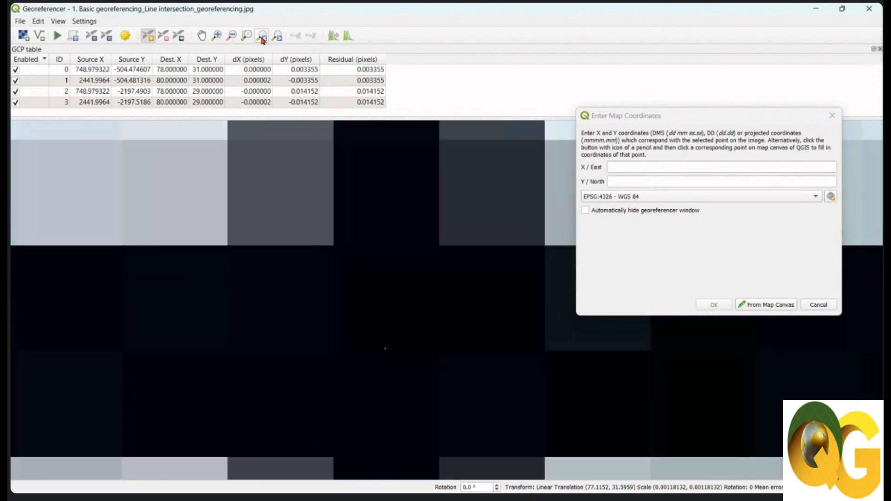
{"action": "left_click", "coordinate": [646, 168]}
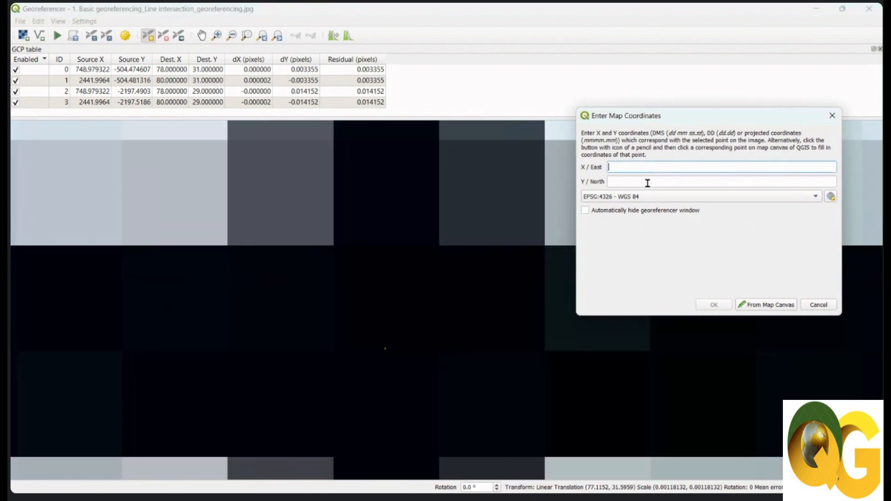
{"action": "type", "text": "79"}
{"action": "left_click", "coordinate": [647, 182]}
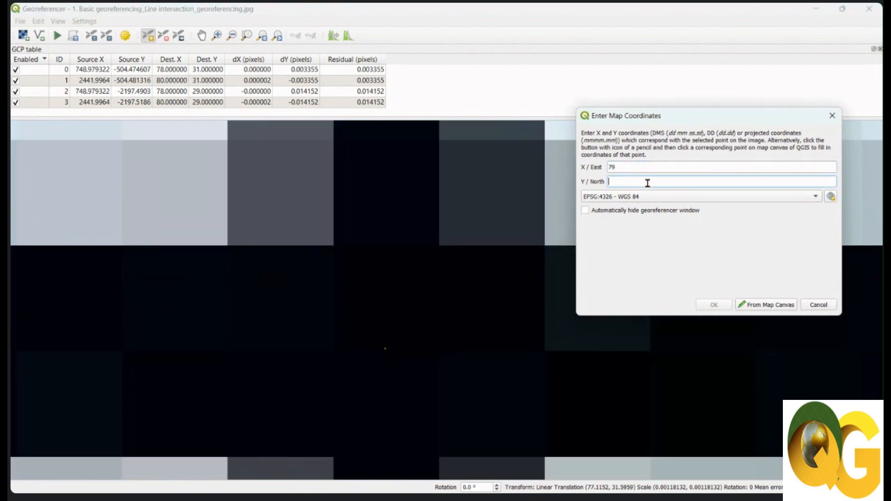
{"action": "type", "text": "30"}
{"action": "left_click", "coordinate": [713, 305]}
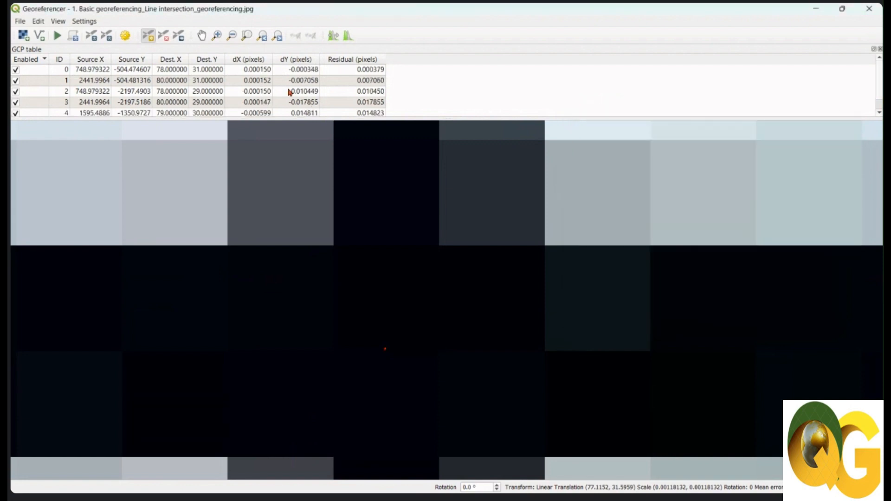
Delete the fifth ground control point at the intersection of the 79.00 longitude and 30.00 latitude lines
{"action": "scroll", "coordinate": [373, 268], "scroll_direction": "down", "scroll_amount": 3}
{"action": "scroll", "coordinate": [373, 273], "scroll_direction": "down", "scroll_amount": 5}
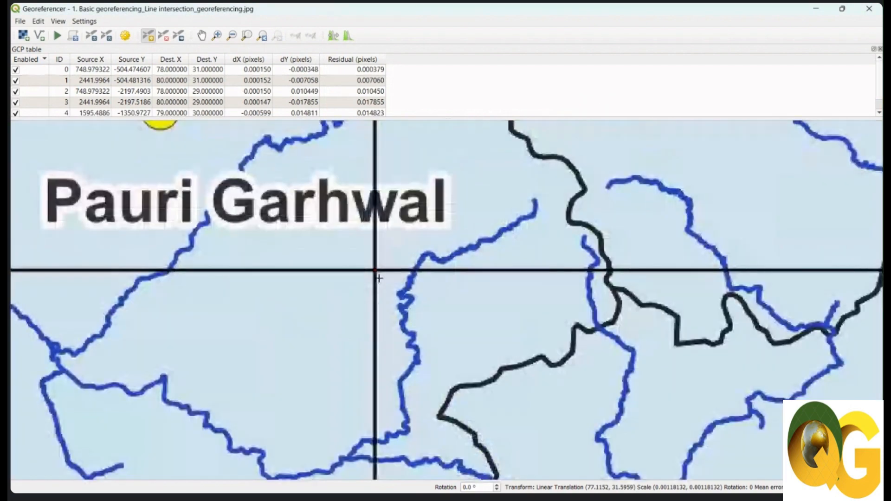
{"action": "scroll", "coordinate": [413, 297], "scroll_direction": "down", "scroll_amount": 2}
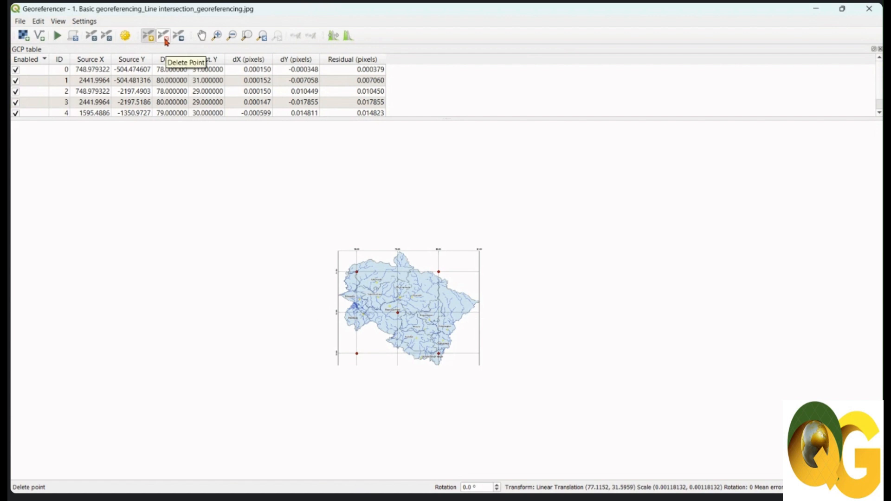
{"action": "scroll", "coordinate": [116, 100], "scroll_direction": "down", "scroll_amount": 1}
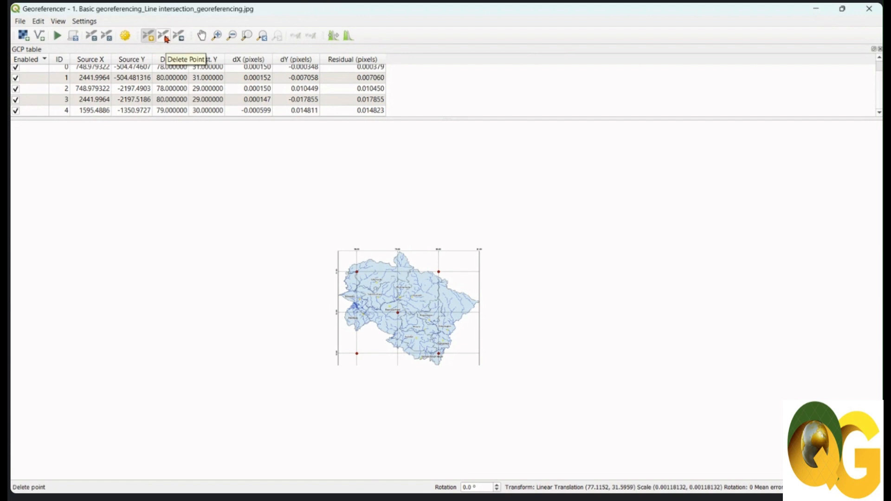
{"action": "left_click", "coordinate": [164, 36]}
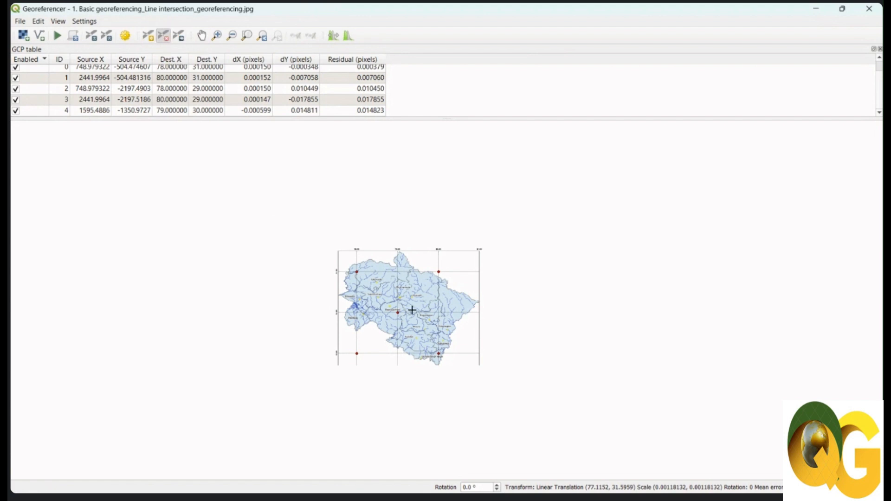
{"action": "scroll", "coordinate": [397, 312], "scroll_direction": "up", "scroll_amount": 10}
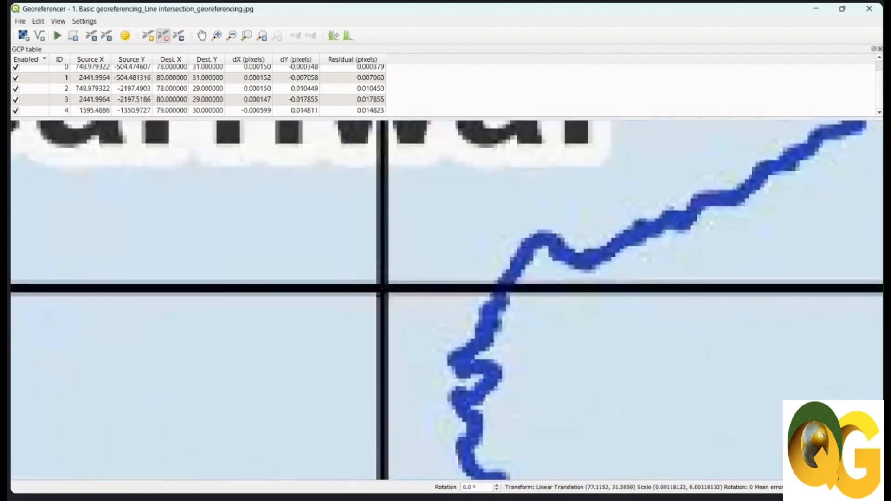
{"action": "scroll", "coordinate": [380, 286], "scroll_direction": "up", "scroll_amount": 6}
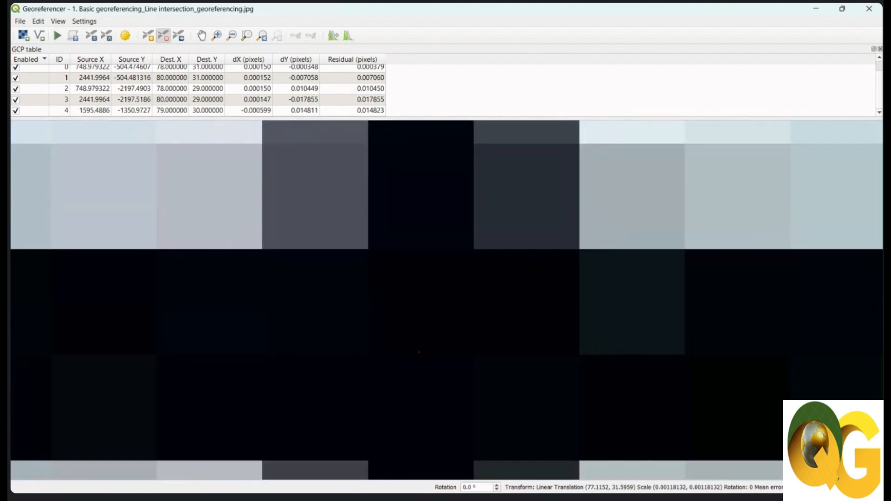
{"action": "left_click", "coordinate": [419, 353]}
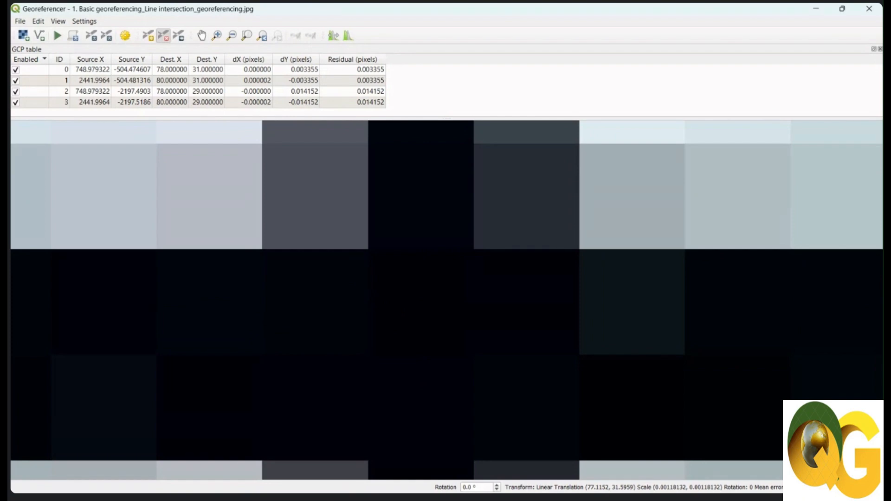
{"action": "scroll", "coordinate": [468, 337], "scroll_direction": "down", "scroll_amount": 15}
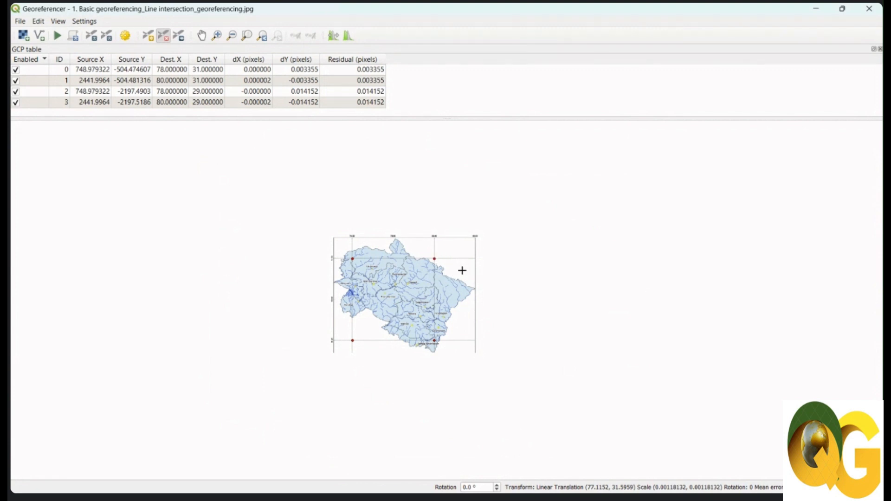
Set the transformation type to Polynomial 1 in the Georeferencer's transformation settings
{"action": "left_click", "coordinate": [84, 22]}
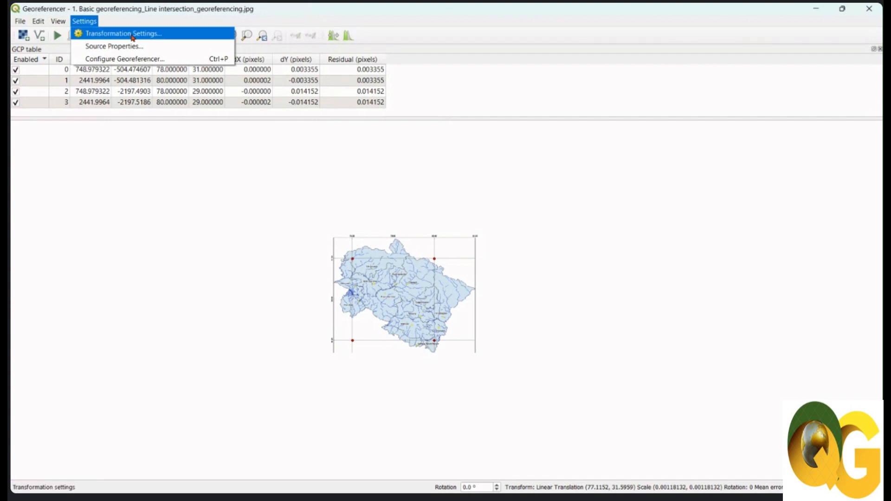
{"action": "left_click", "coordinate": [163, 36]}
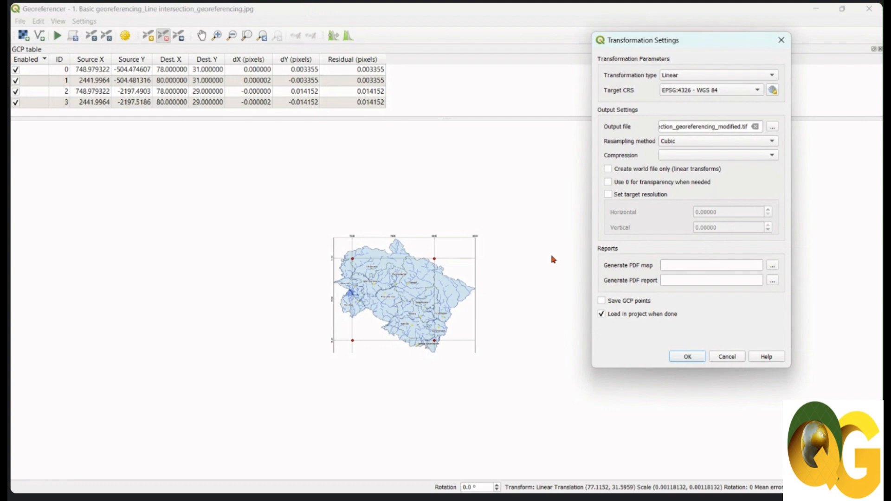
{"action": "left_click", "coordinate": [742, 77]}
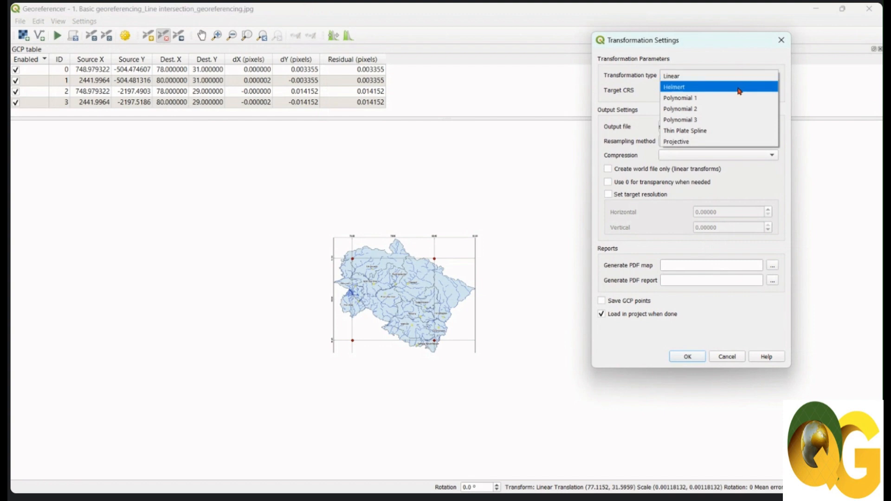
{"action": "left_click", "coordinate": [713, 98]}
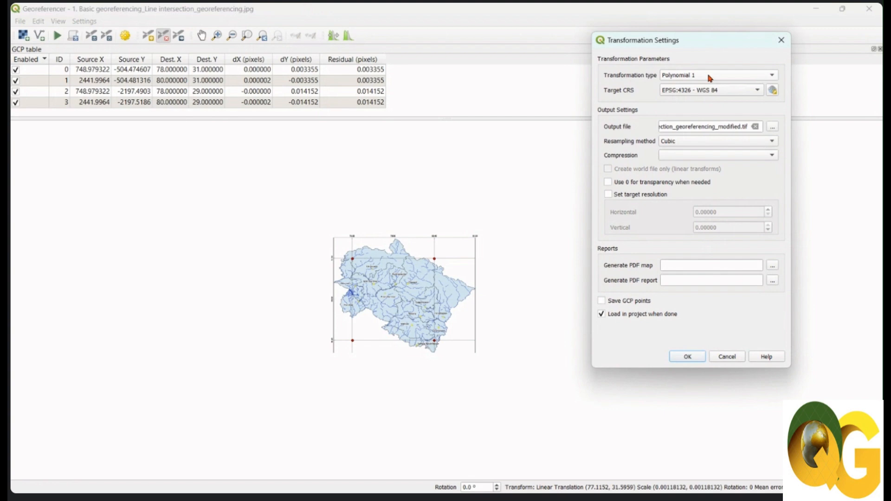
{"action": "left_click", "coordinate": [710, 76]}
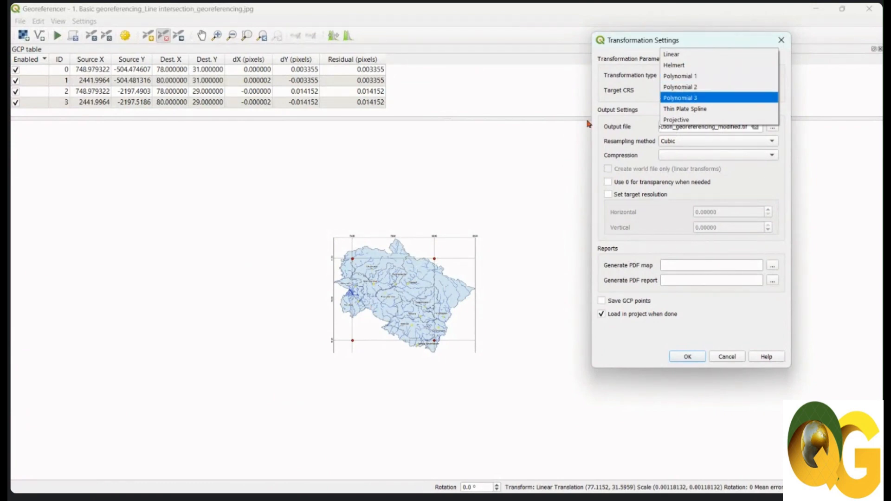
{"action": "left_click", "coordinate": [606, 79]}
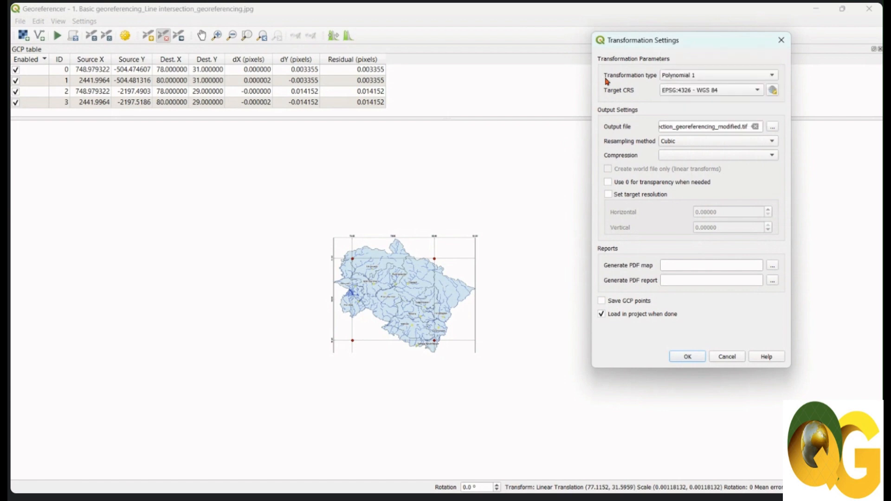
Apply the transformation settings with EPSG:4326 - WGS 84 as the target CRS and Cubic as the resampling method
{"action": "left_click", "coordinate": [735, 92]}
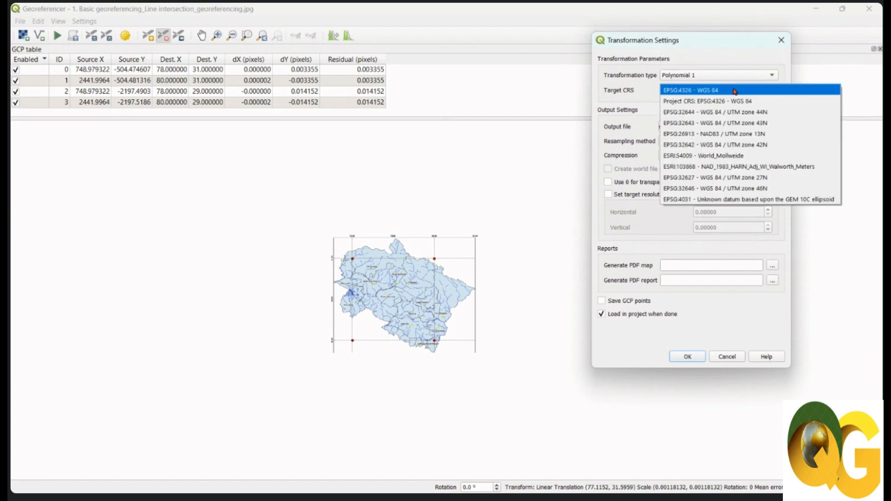
{"action": "left_click", "coordinate": [734, 91]}
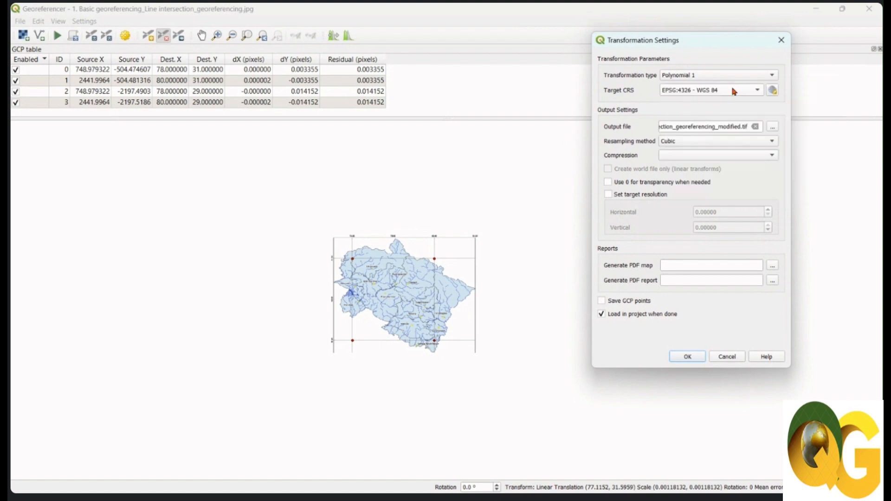
{"action": "left_click", "coordinate": [733, 91]}
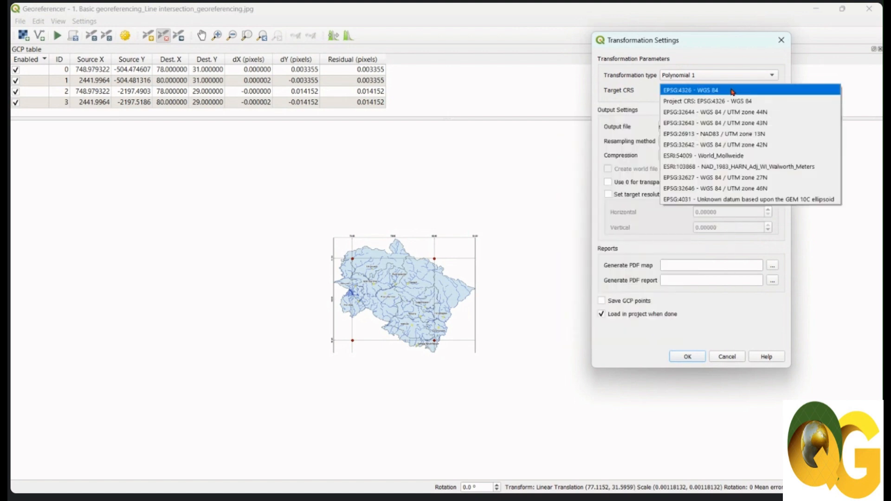
{"action": "left_click", "coordinate": [732, 92]}
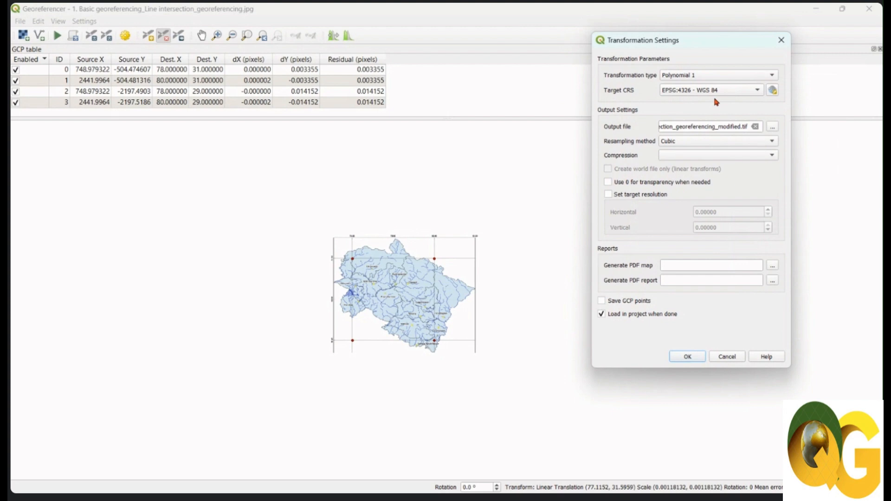
{"action": "left_click", "coordinate": [697, 142]}
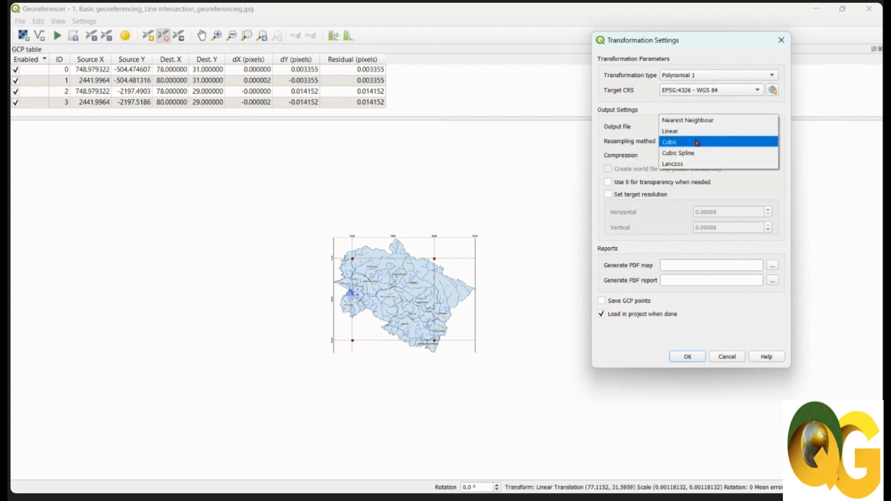
{"action": "left_click", "coordinate": [697, 142]}
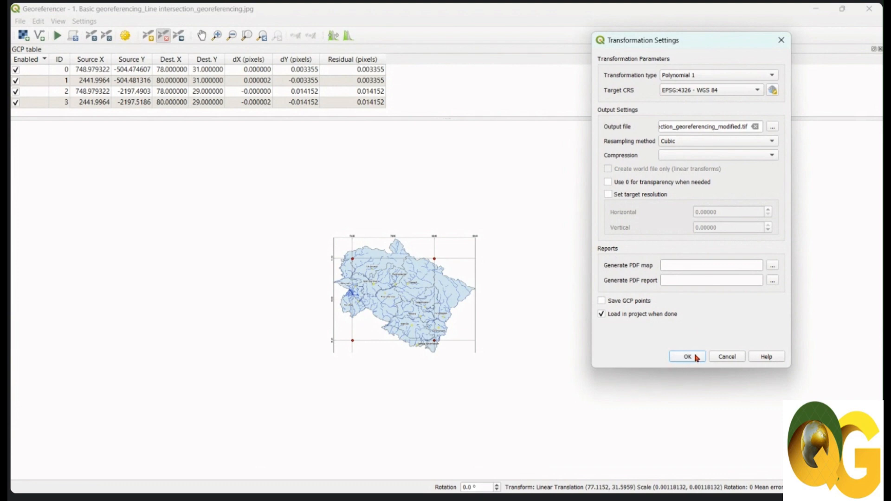
{"action": "left_click", "coordinate": [711, 75]}
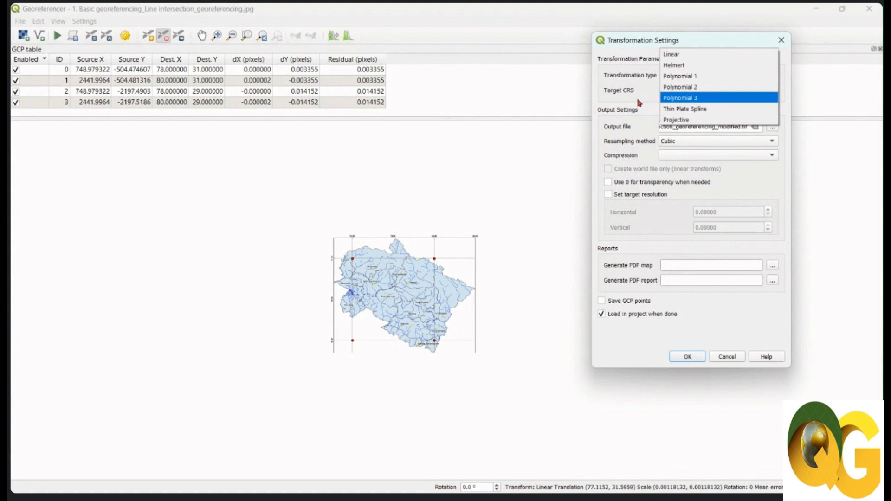
{"action": "left_click", "coordinate": [639, 102]}
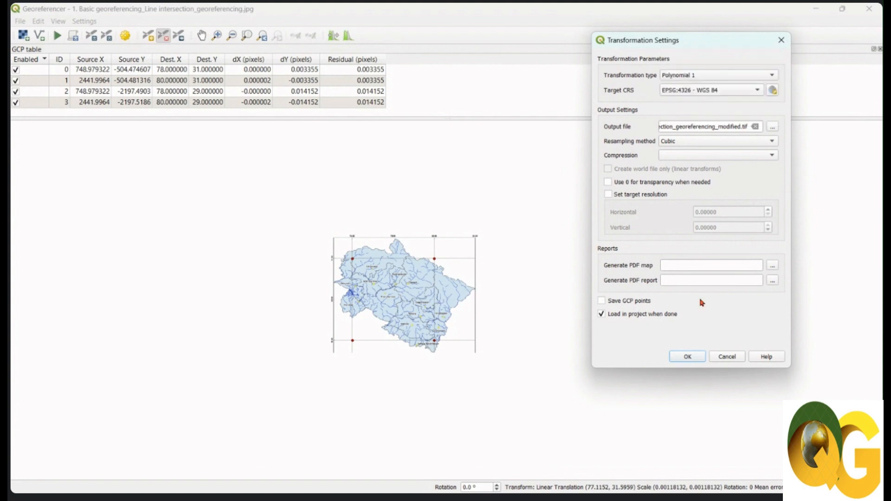
{"action": "left_click", "coordinate": [687, 356]}
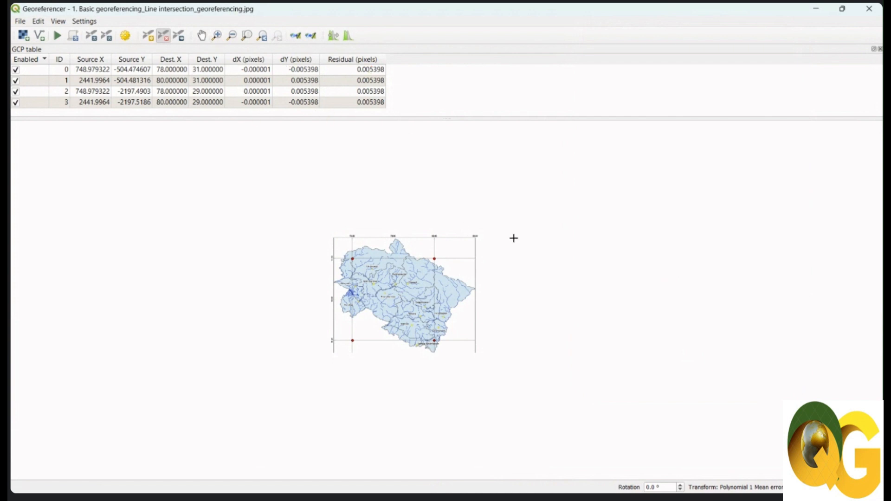
Run the georeferencing of the raster and return to the main QGIS window
{"action": "left_click", "coordinate": [55, 36]}
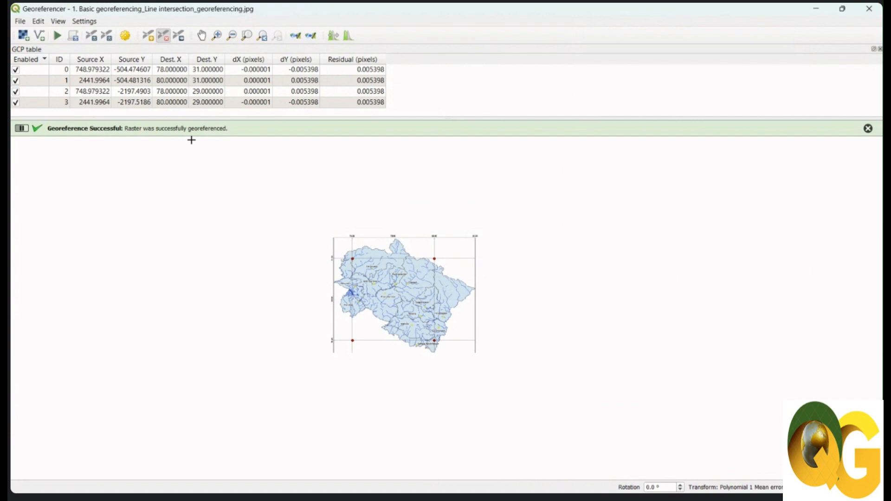
{"action": "left_click", "coordinate": [868, 129]}
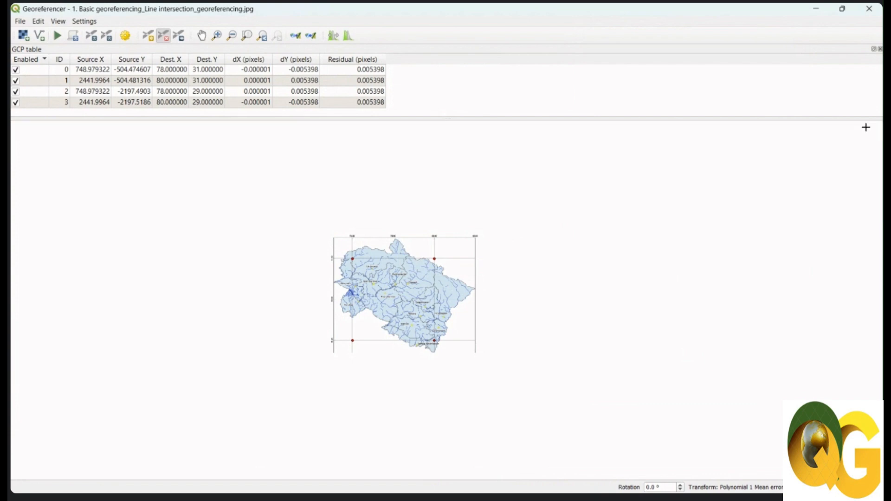
{"action": "left_click", "coordinate": [817, 10]}
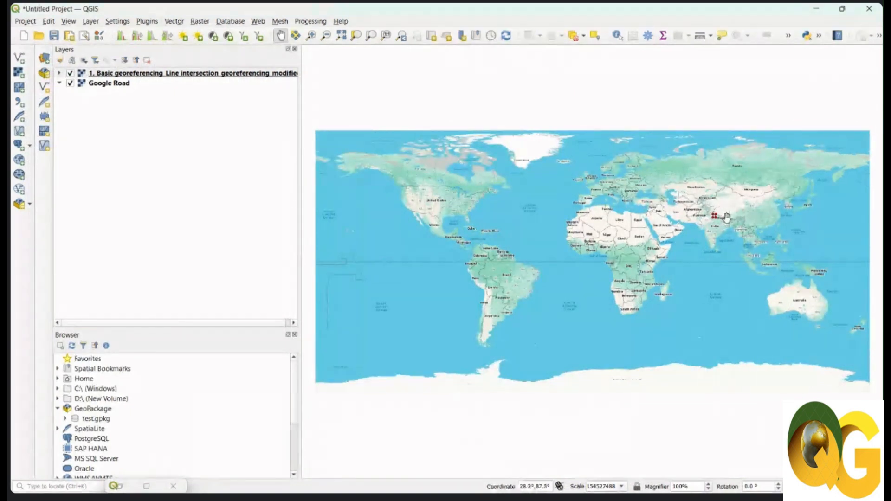
Zoom to the georeferenced raster layer and examine its placement over the Google Road basemap
{"action": "left_click", "coordinate": [134, 74]}
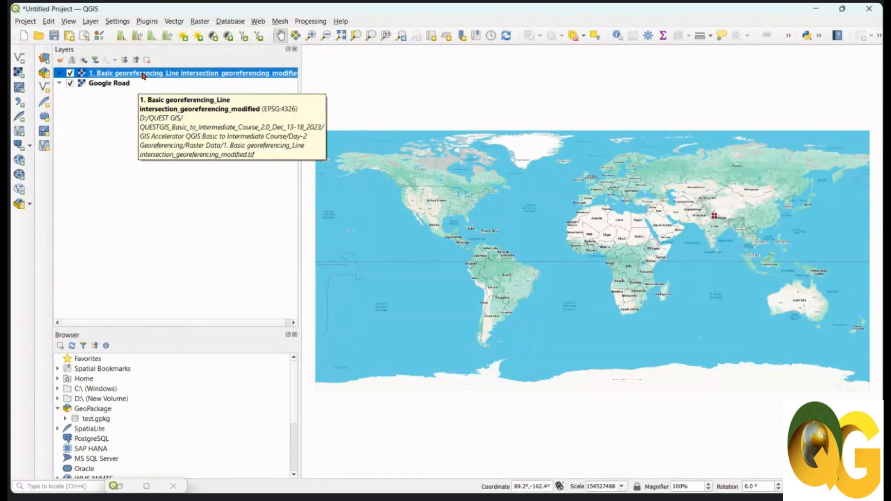
{"action": "right_click", "coordinate": [142, 74]}
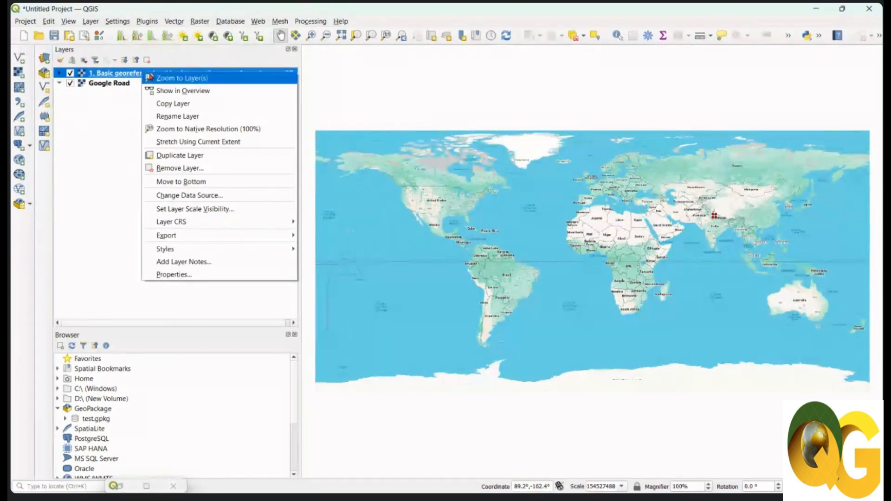
{"action": "left_click", "coordinate": [215, 79]}
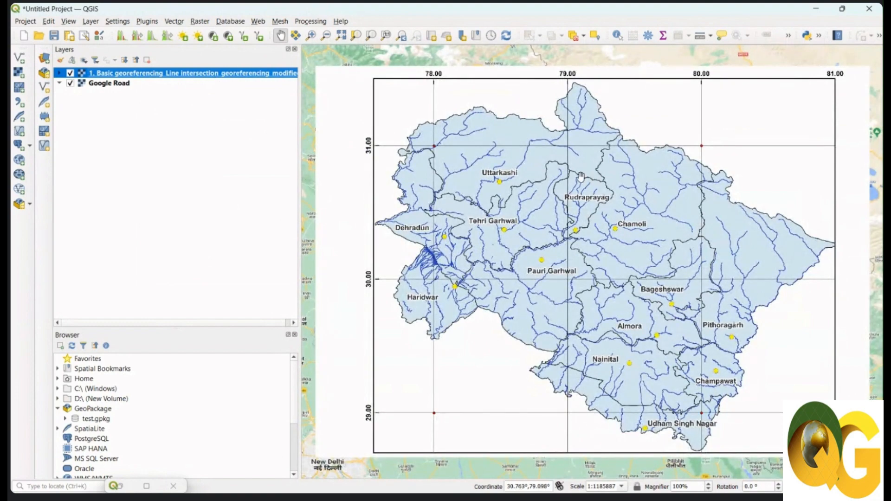
{"action": "scroll", "coordinate": [567, 176], "scroll_direction": "down", "scroll_amount": 2}
{"action": "left_click_drag", "start_coordinate": [586, 192], "coordinate": [578, 195]}
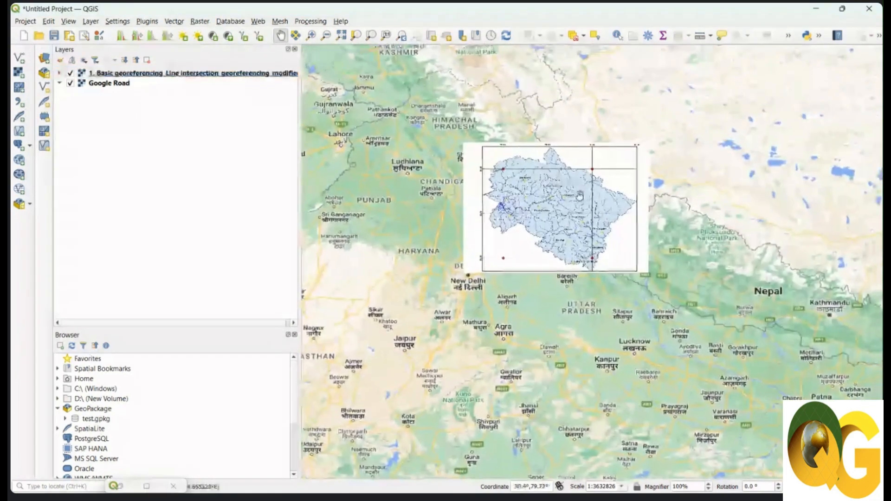
{"action": "left_click", "coordinate": [258, 73]}
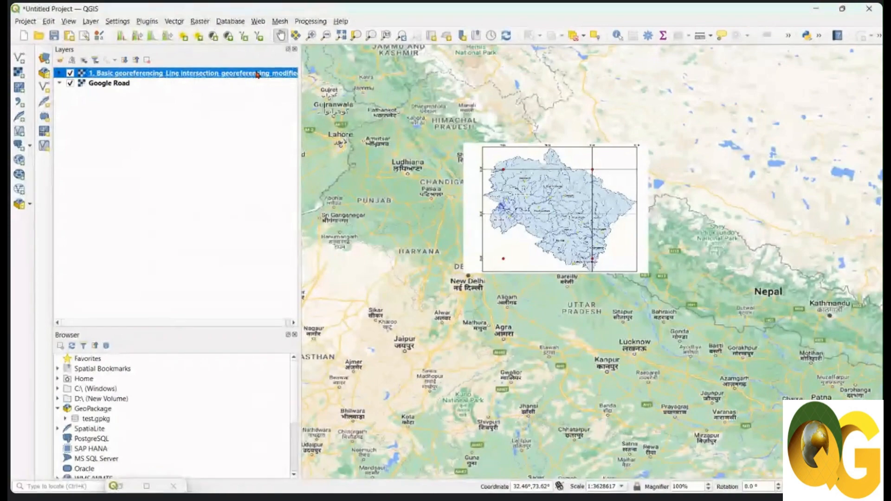
{"action": "scroll", "coordinate": [524, 162], "scroll_direction": "up", "scroll_amount": 3}
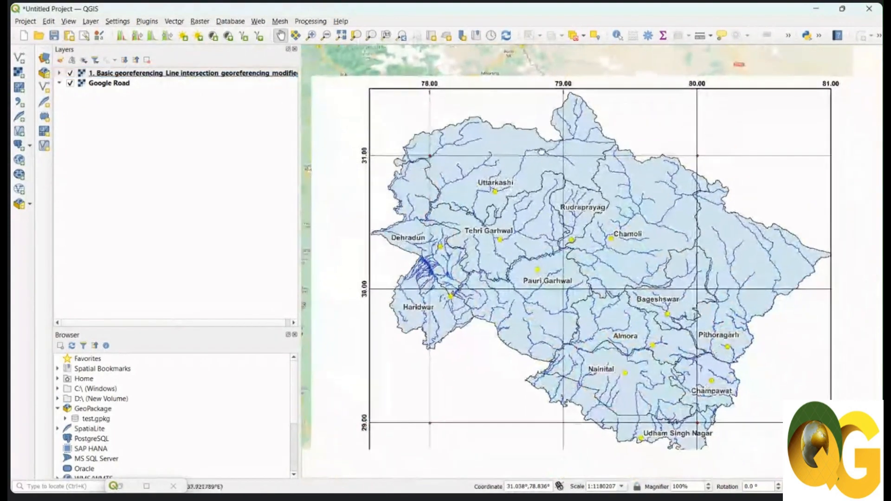
{"action": "left_click_drag", "start_coordinate": [537, 119], "coordinate": [534, 122]}
{"action": "left_click_drag", "start_coordinate": [576, 151], "coordinate": [575, 164]}
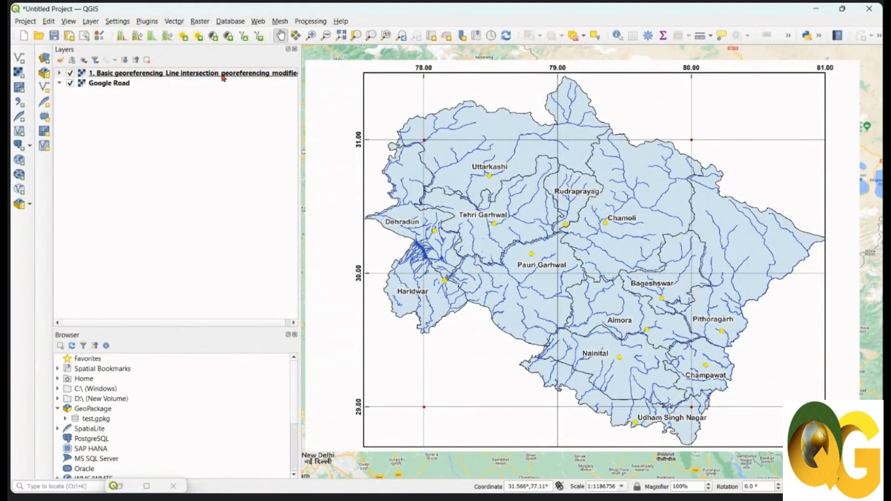
Set the global opacity of the georeferenced raster layer to 50% in its transparency styling
{"action": "mouse_move", "coordinate": [215, 79]}
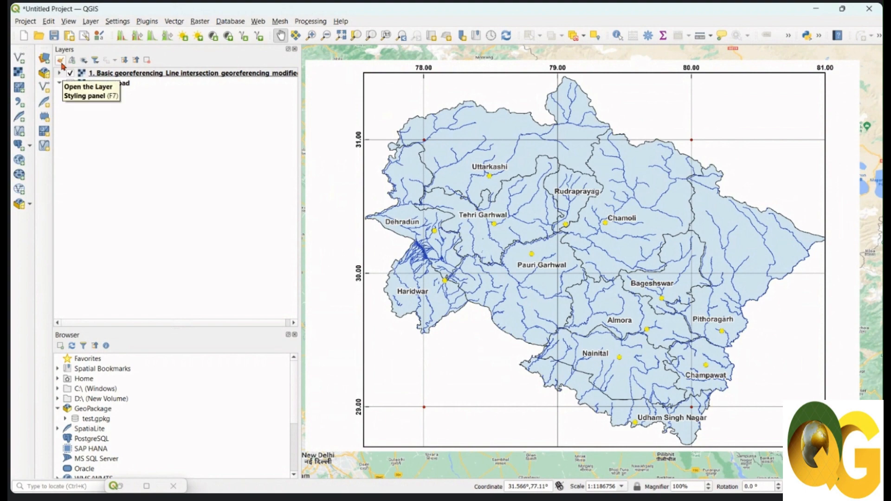
{"action": "left_click", "coordinate": [60, 60]}
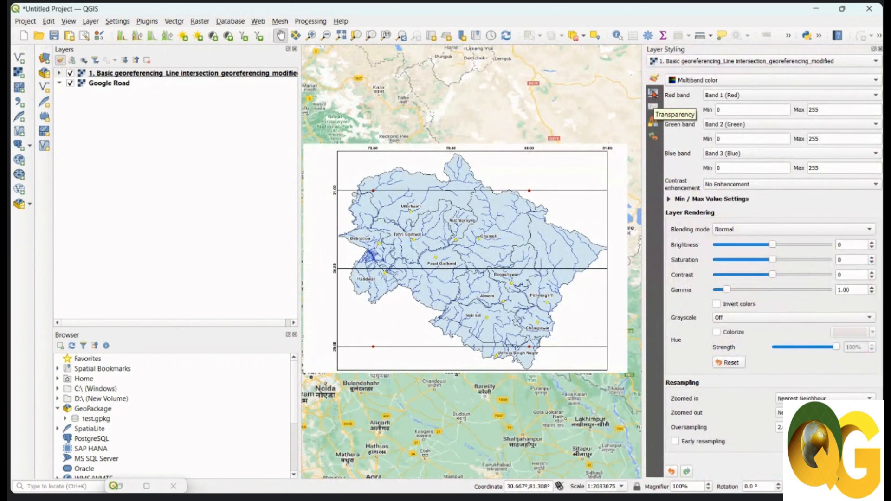
{"action": "left_click", "coordinate": [653, 93]}
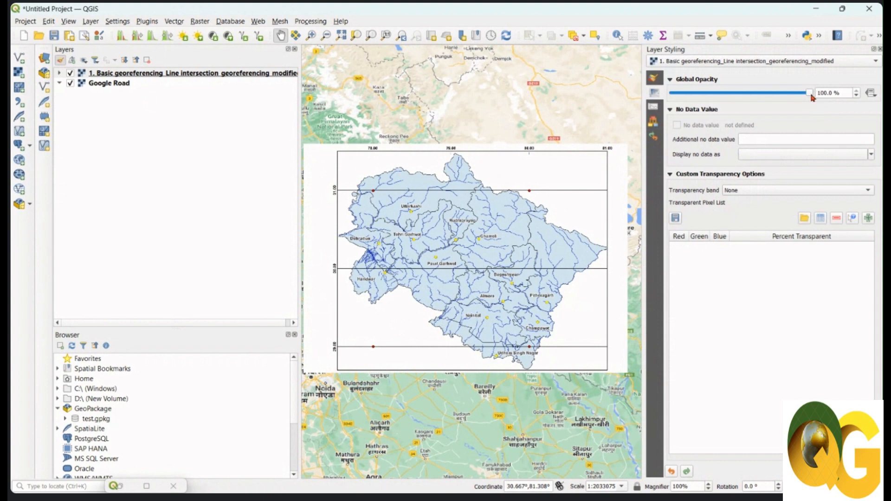
{"action": "left_click_drag", "start_coordinate": [828, 93], "coordinate": [816, 94]}
{"action": "type", "text": "40"}
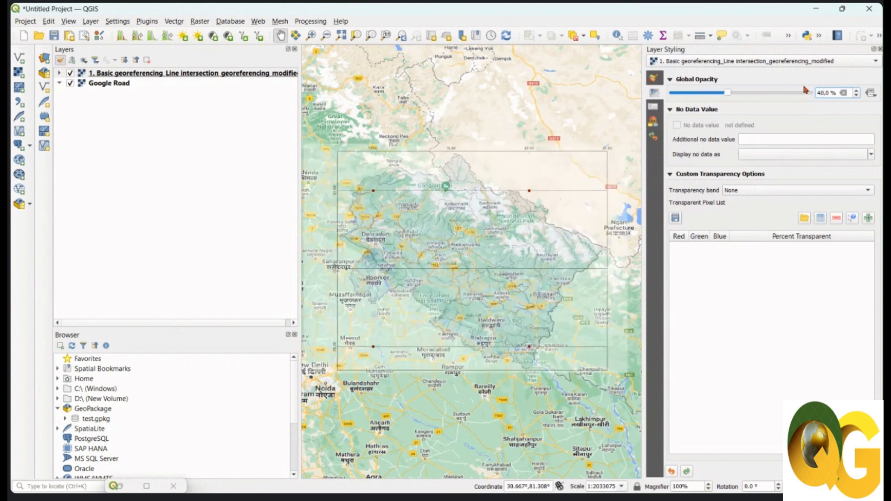
{"action": "key", "text": "BackSpace"}
{"action": "key", "text": "BackSpace"}
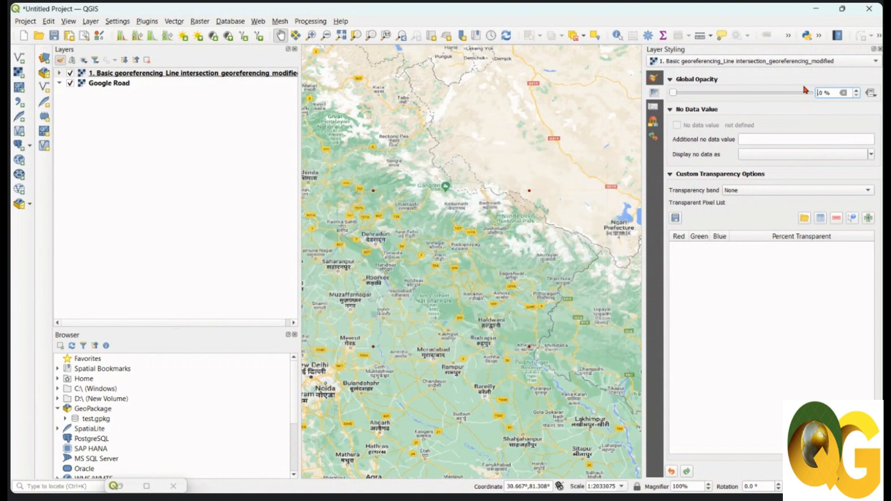
{"action": "type", "text": "50."}
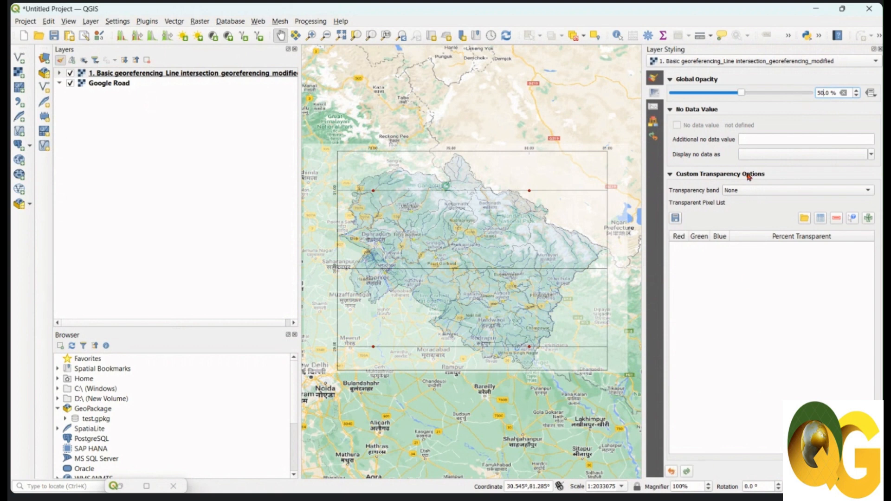
Undo and redo the opacity change to compare the raster with the basemap, and close the layer styling
{"action": "left_click", "coordinate": [671, 472]}
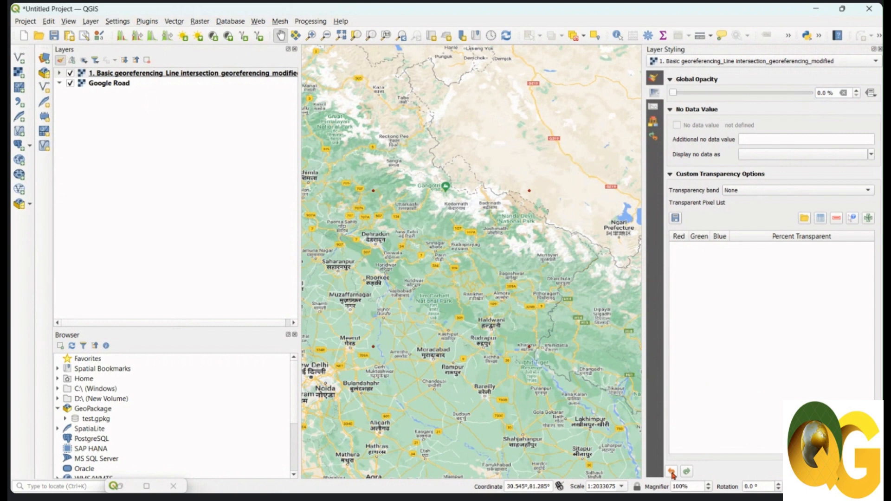
{"action": "left_click", "coordinate": [685, 472]}
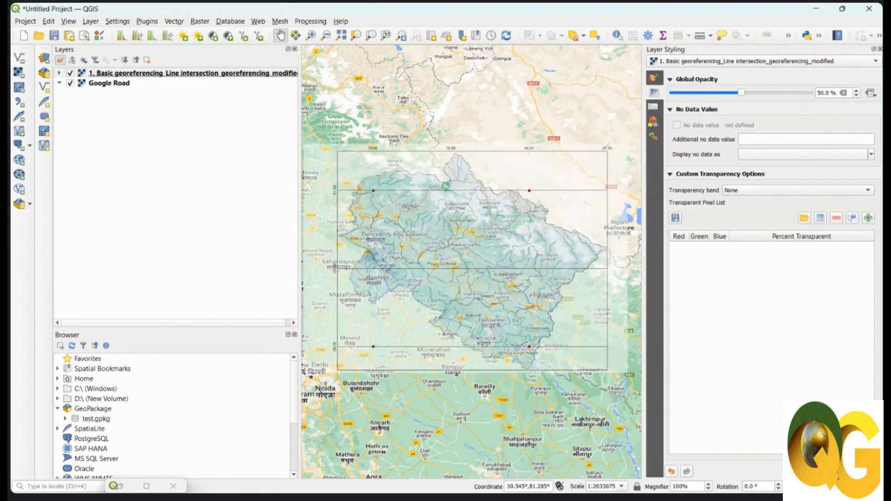
{"action": "left_click", "coordinate": [879, 49]}
Examine the semi-transparent raster's eastern boundary around Pithoragarh and Champawat against the Google Road basemap
{"action": "scroll", "coordinate": [659, 185], "scroll_direction": "up", "scroll_amount": 3}
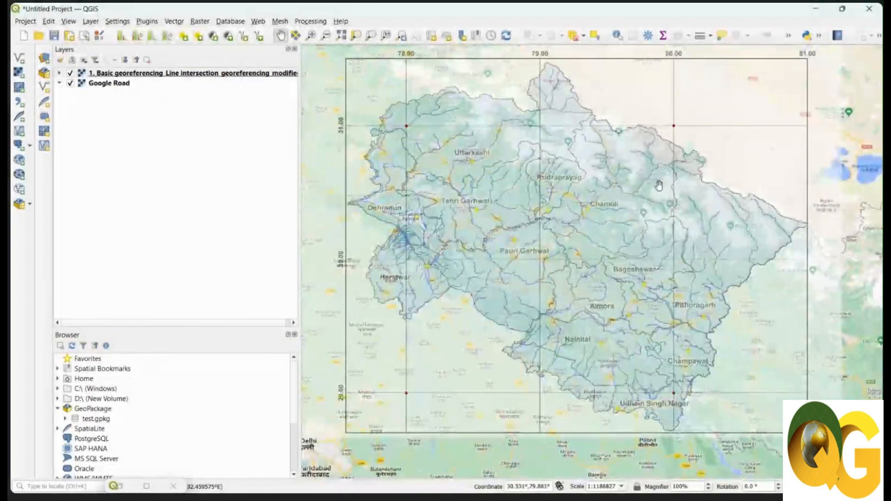
{"action": "left_click_drag", "start_coordinate": [803, 350], "coordinate": [665, 270]}
{"action": "left_click_drag", "start_coordinate": [712, 304], "coordinate": [684, 312]}
{"action": "scroll", "coordinate": [650, 166], "scroll_direction": "up", "scroll_amount": 3}
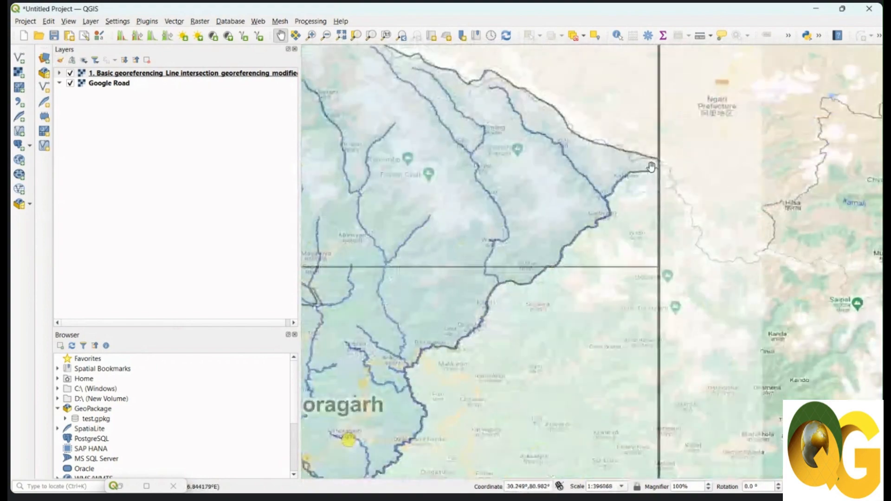
{"action": "left_click_drag", "start_coordinate": [640, 236], "coordinate": [656, 208]}
{"action": "left_click_drag", "start_coordinate": [606, 302], "coordinate": [653, 271]}
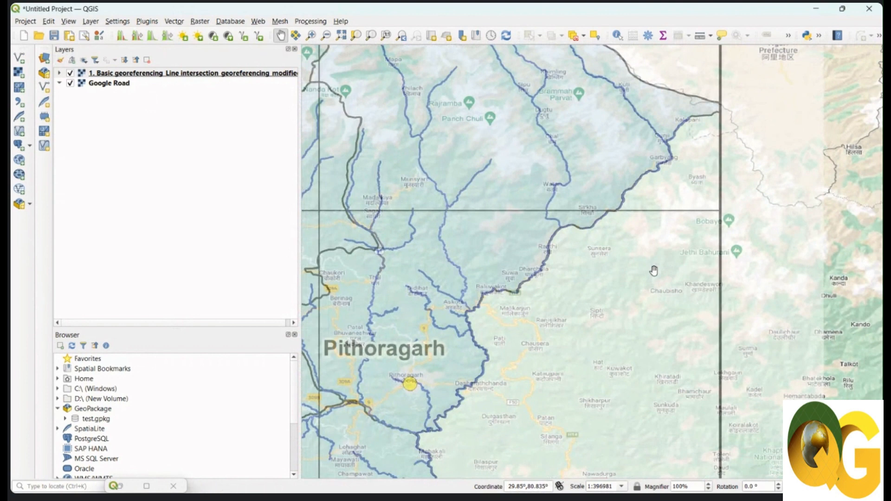
{"action": "left_click_drag", "start_coordinate": [602, 270], "coordinate": [627, 223]}
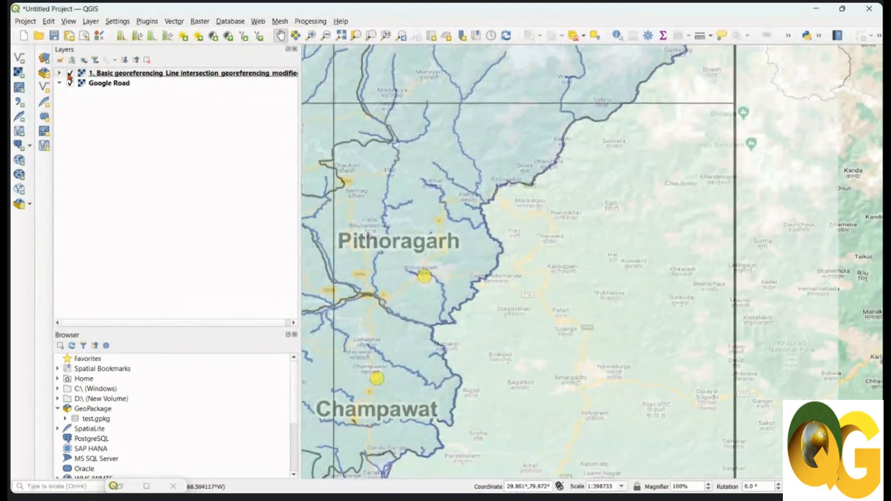
Hide the georeferenced raster layer and examine the India–Nepal border river near Birgola on the Google Road basemap
{"action": "left_click", "coordinate": [70, 74]}
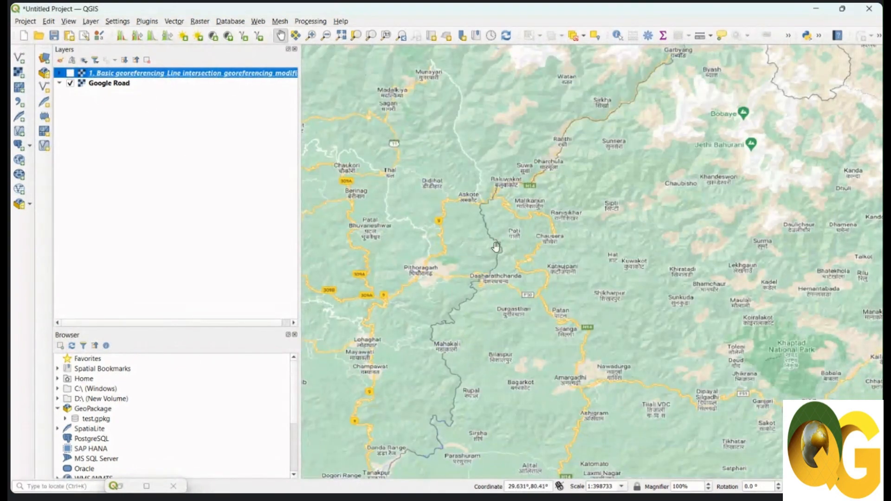
{"action": "scroll", "coordinate": [462, 432], "scroll_direction": "up", "scroll_amount": 3}
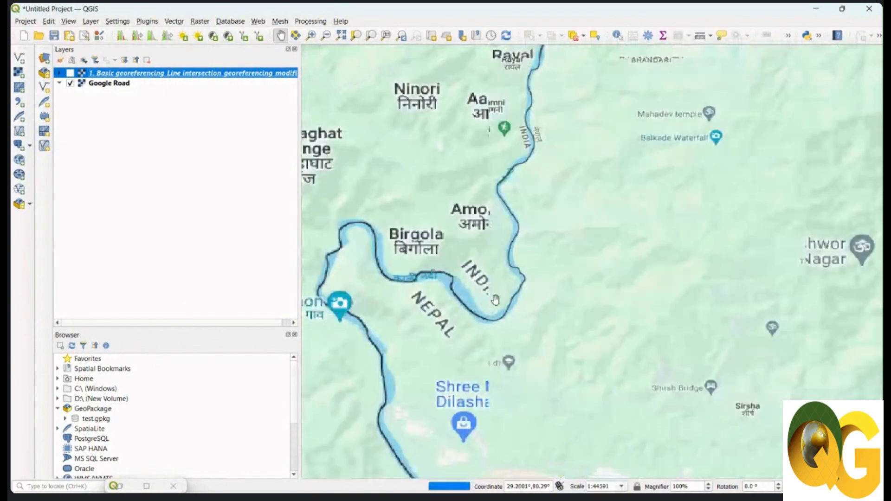
{"action": "scroll", "coordinate": [389, 278], "scroll_direction": "up", "scroll_amount": 2}
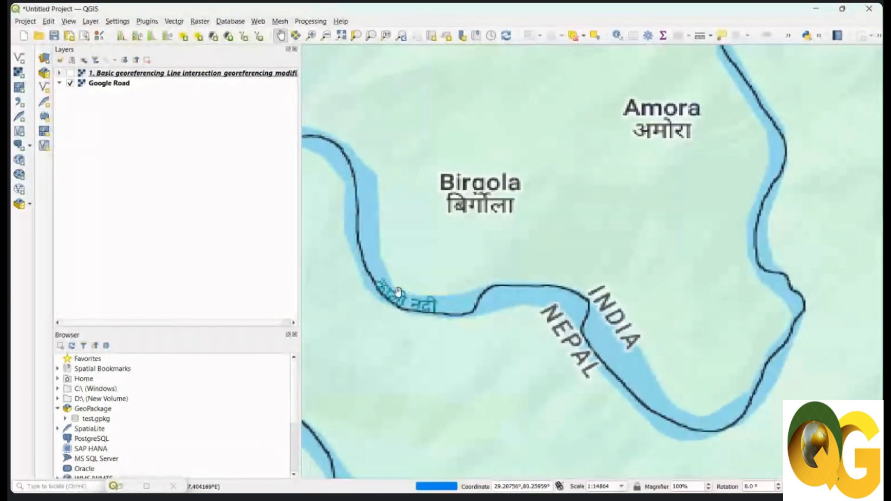
{"action": "scroll", "coordinate": [384, 289], "scroll_direction": "down", "scroll_amount": 3}
{"action": "scroll", "coordinate": [432, 246], "scroll_direction": "down", "scroll_amount": 1}
{"action": "scroll", "coordinate": [423, 239], "scroll_direction": "up", "scroll_amount": 3}
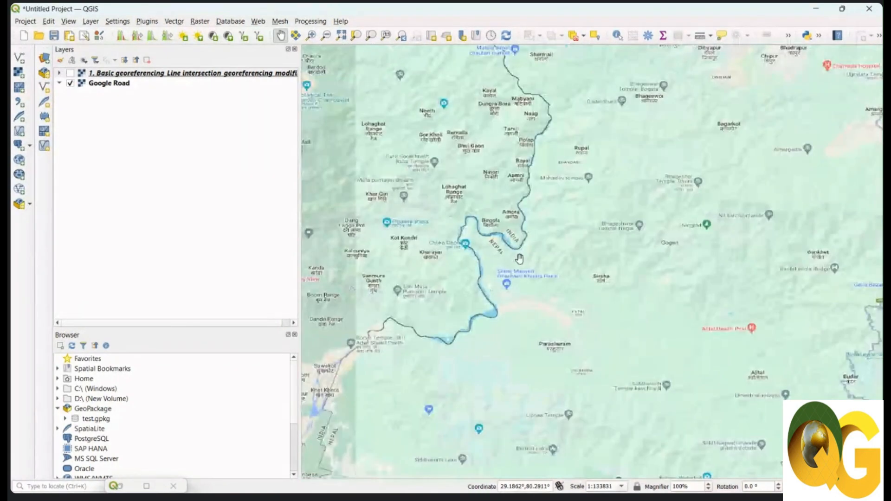
{"action": "scroll", "coordinate": [513, 253], "scroll_direction": "down", "scroll_amount": 2}
{"action": "left_click_drag", "start_coordinate": [460, 210], "coordinate": [461, 271]}
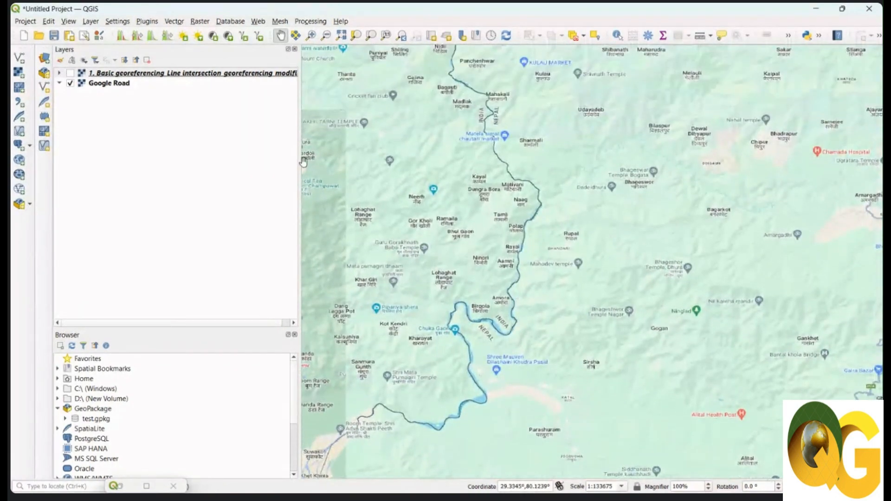
Show the georeferenced raster again and follow the India–Nepal border river northward, comparing its drawn line with the basemap river
{"action": "left_click", "coordinate": [70, 74]}
{"action": "scroll", "coordinate": [533, 215], "scroll_direction": "up", "scroll_amount": 3}
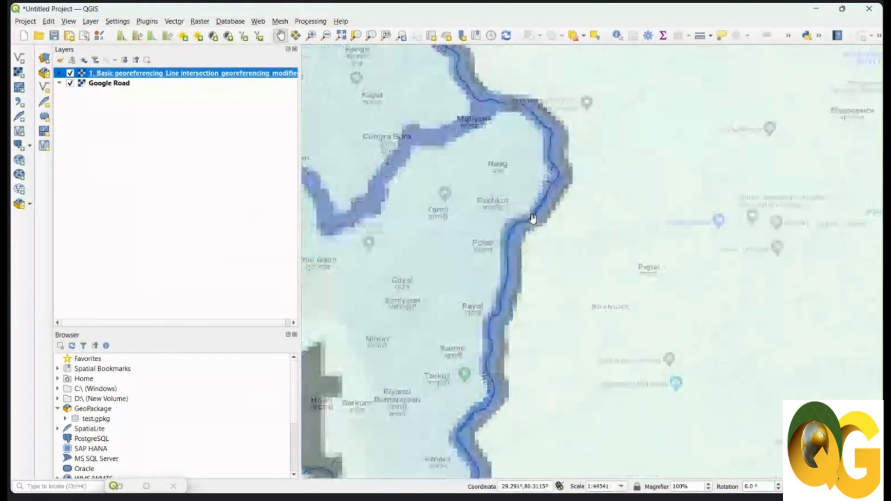
{"action": "left_click_drag", "start_coordinate": [474, 257], "coordinate": [558, 398]}
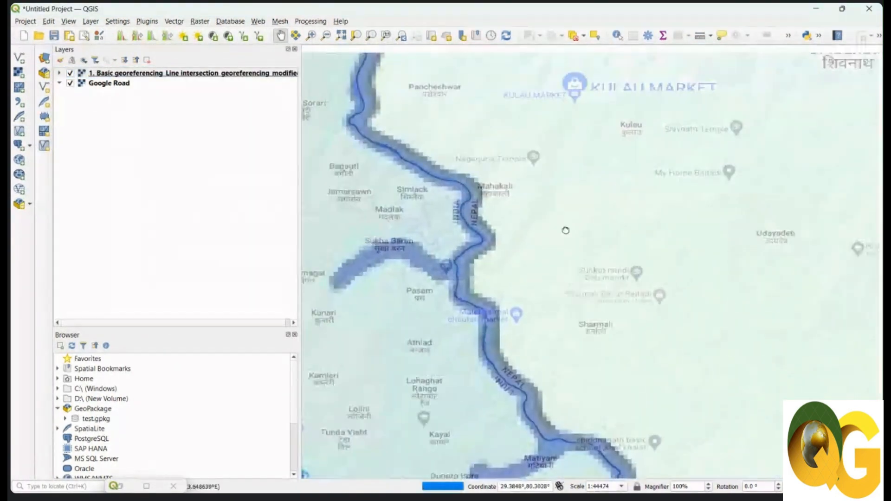
{"action": "left_click_drag", "start_coordinate": [569, 203], "coordinate": [535, 364]}
{"action": "left_click_drag", "start_coordinate": [489, 196], "coordinate": [559, 351]}
{"action": "left_click_drag", "start_coordinate": [585, 235], "coordinate": [579, 352]}
{"action": "left_click_drag", "start_coordinate": [698, 272], "coordinate": [583, 353]}
{"action": "left_click_drag", "start_coordinate": [716, 174], "coordinate": [564, 336]}
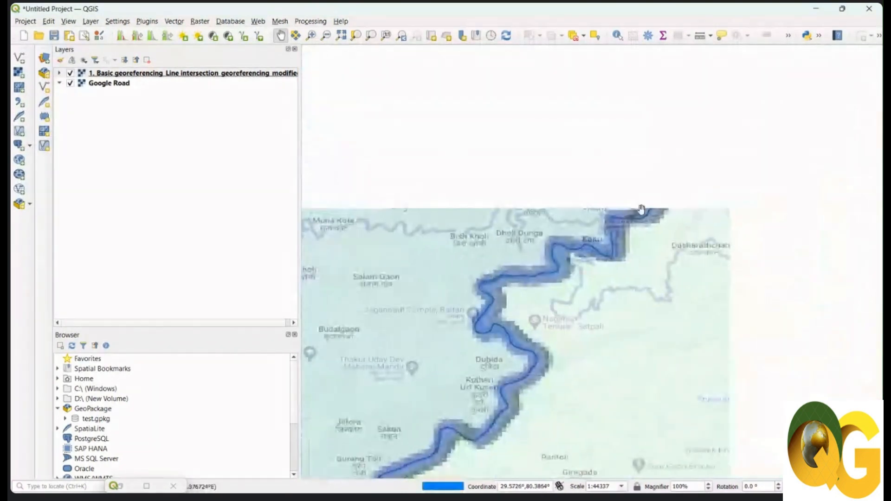
{"action": "left_click_drag", "start_coordinate": [690, 175], "coordinate": [583, 316]}
{"action": "left_click_drag", "start_coordinate": [650, 229], "coordinate": [628, 308]}
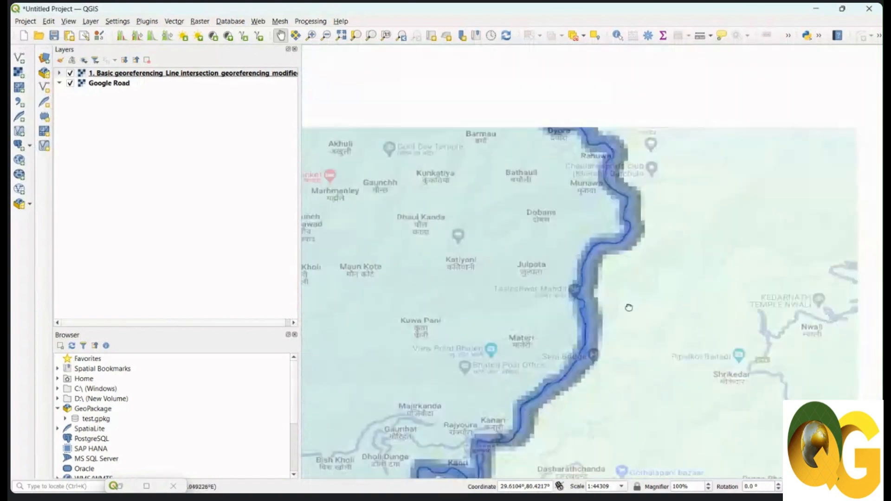
{"action": "left_click_drag", "start_coordinate": [649, 209], "coordinate": [630, 276]}
{"action": "left_click_drag", "start_coordinate": [597, 226], "coordinate": [623, 317]}
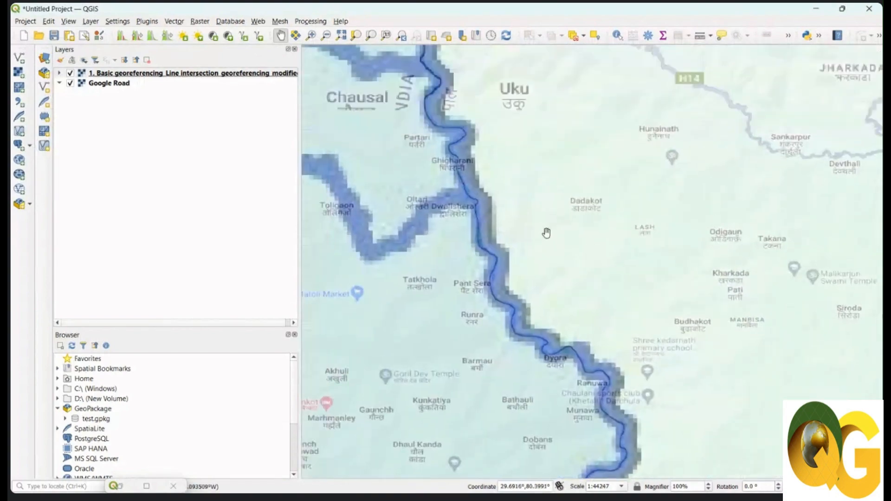
{"action": "left_click_drag", "start_coordinate": [568, 264], "coordinate": [570, 229]}
{"action": "left_click_drag", "start_coordinate": [499, 204], "coordinate": [690, 190]}
Compare the raster's river lines around Champawat, Nainital and the area west of Haldwani with the basemap
{"action": "scroll", "coordinate": [599, 170], "scroll_direction": "down", "scroll_amount": 3}
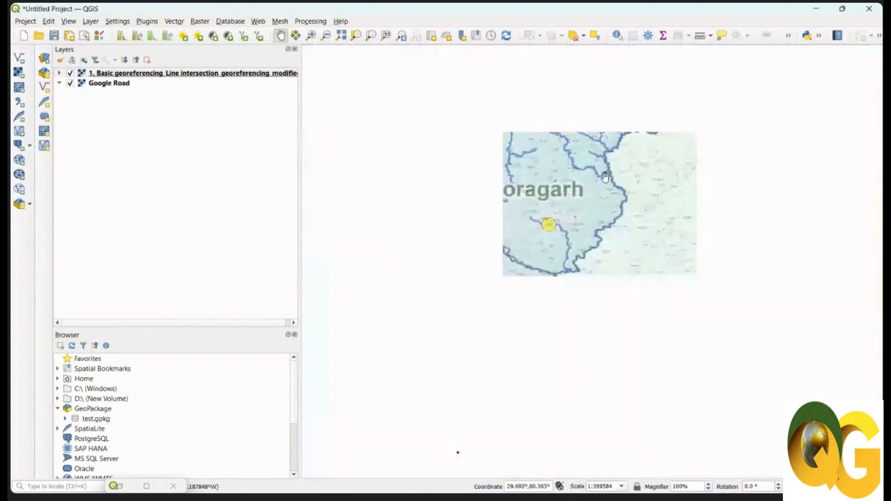
{"action": "scroll", "coordinate": [484, 226], "scroll_direction": "up", "scroll_amount": 3}
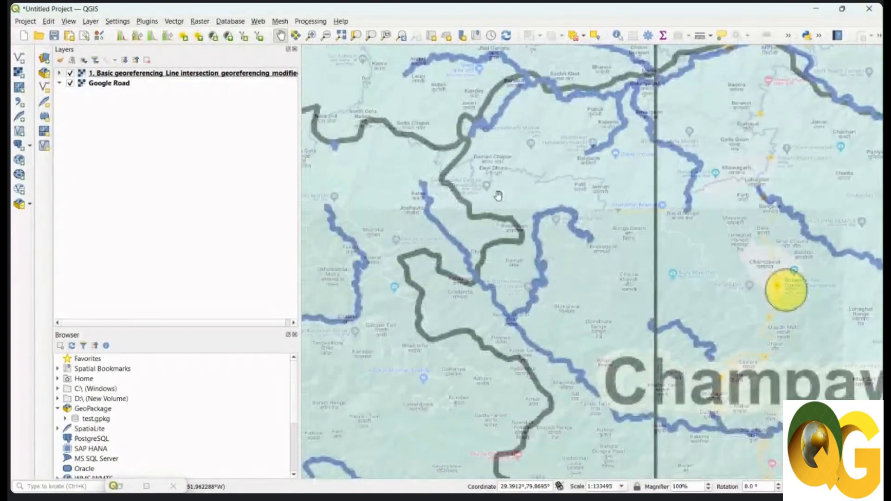
{"action": "scroll", "coordinate": [498, 195], "scroll_direction": "down", "scroll_amount": 2}
{"action": "left_click_drag", "start_coordinate": [534, 253], "coordinate": [541, 291]}
{"action": "scroll", "coordinate": [447, 255], "scroll_direction": "up", "scroll_amount": 1}
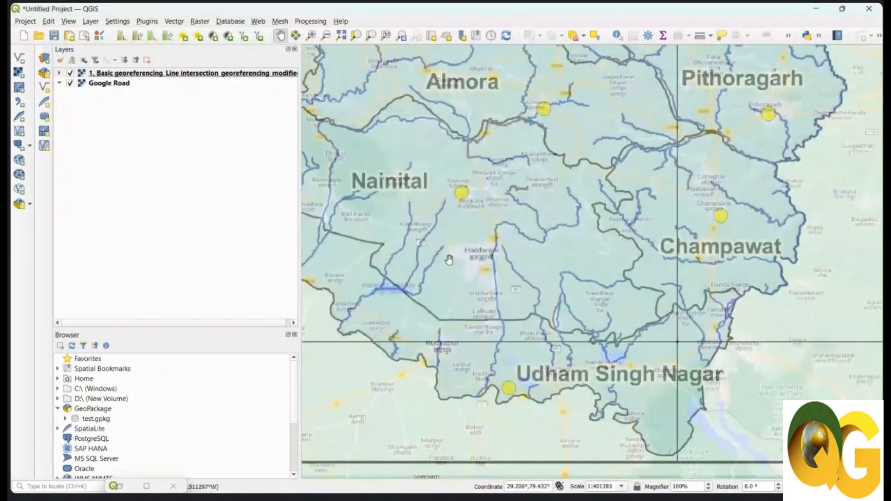
{"action": "scroll", "coordinate": [399, 261], "scroll_direction": "up", "scroll_amount": 1}
{"action": "left_click_drag", "start_coordinate": [487, 197], "coordinate": [490, 269]}
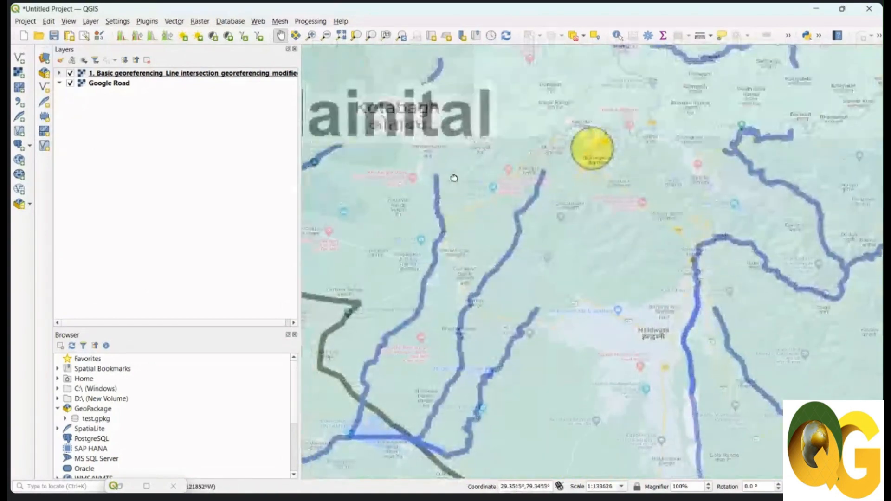
{"action": "left_click_drag", "start_coordinate": [454, 178], "coordinate": [466, 214]}
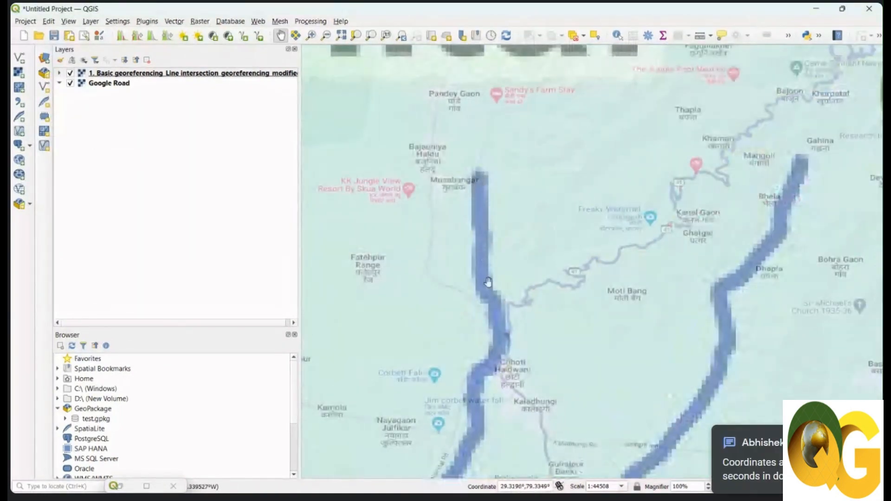
{"action": "left_click_drag", "start_coordinate": [490, 296], "coordinate": [502, 183]}
{"action": "left_click_drag", "start_coordinate": [478, 358], "coordinate": [487, 278]}
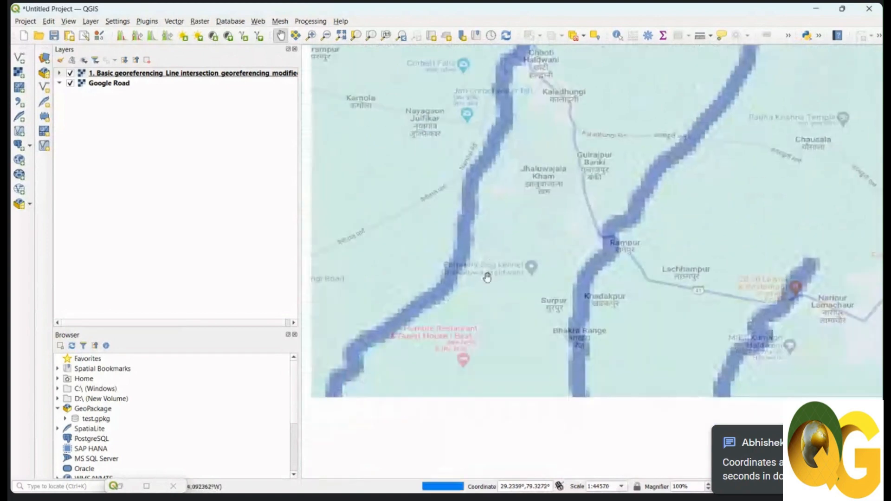
{"action": "scroll", "coordinate": [436, 289], "scroll_direction": "up", "scroll_amount": 2}
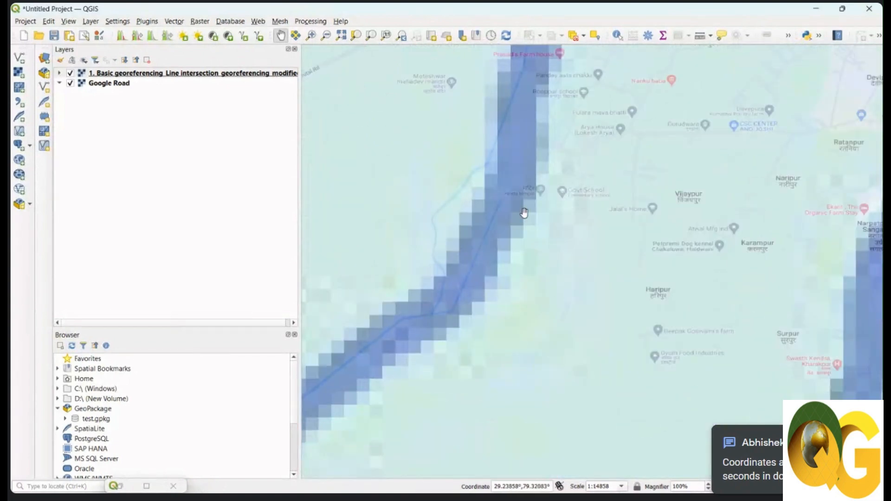
{"action": "scroll", "coordinate": [518, 163], "scroll_direction": "down", "scroll_amount": 2}
{"action": "left_click_drag", "start_coordinate": [503, 232], "coordinate": [513, 178]}
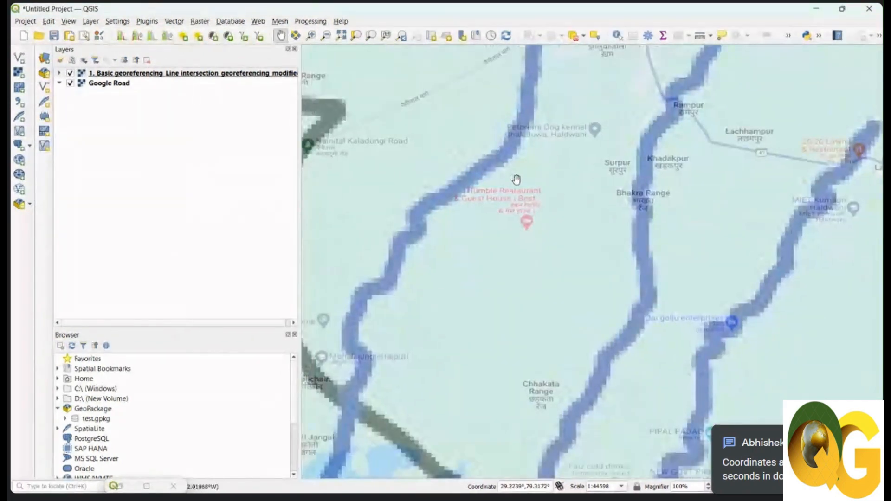
{"action": "left_click_drag", "start_coordinate": [469, 327], "coordinate": [487, 243]}
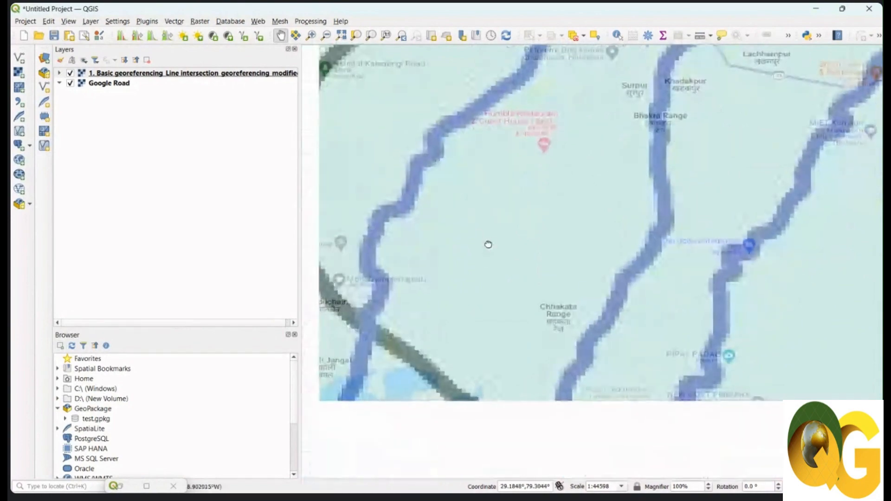
{"action": "scroll", "coordinate": [488, 179], "scroll_direction": "down", "scroll_amount": 1}
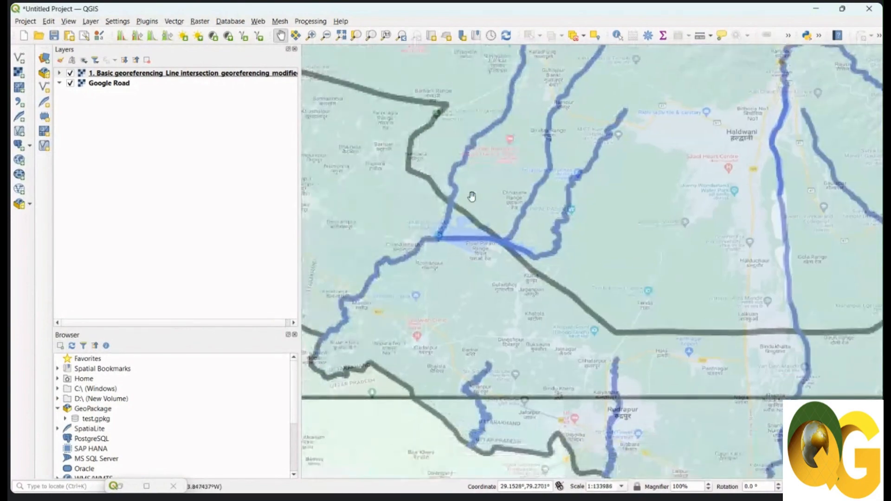
Examine the raster's alignment with the basemap along the northwestern Himachal Pradesh–Uttarakhand border
{"action": "scroll", "coordinate": [441, 117], "scroll_direction": "down", "scroll_amount": 1}
{"action": "scroll", "coordinate": [520, 268], "scroll_direction": "down", "scroll_amount": 3}
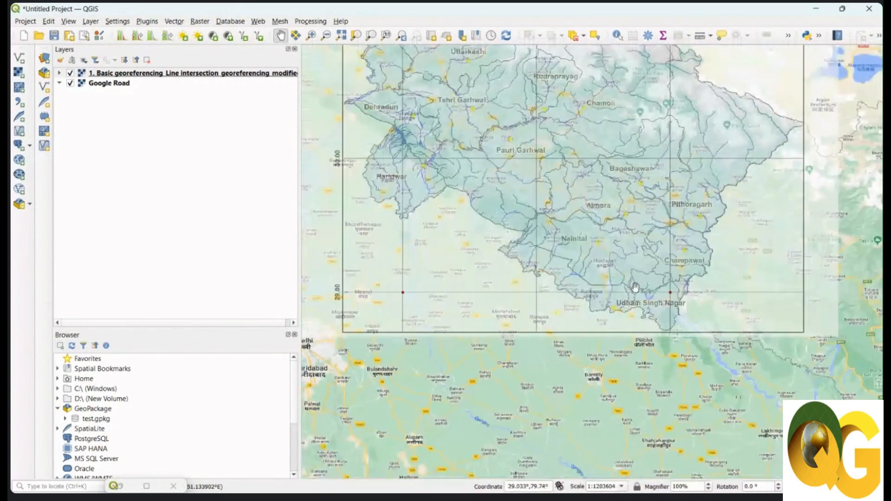
{"action": "left_click_drag", "start_coordinate": [676, 249], "coordinate": [695, 310]}
{"action": "left_click_drag", "start_coordinate": [479, 212], "coordinate": [527, 257]}
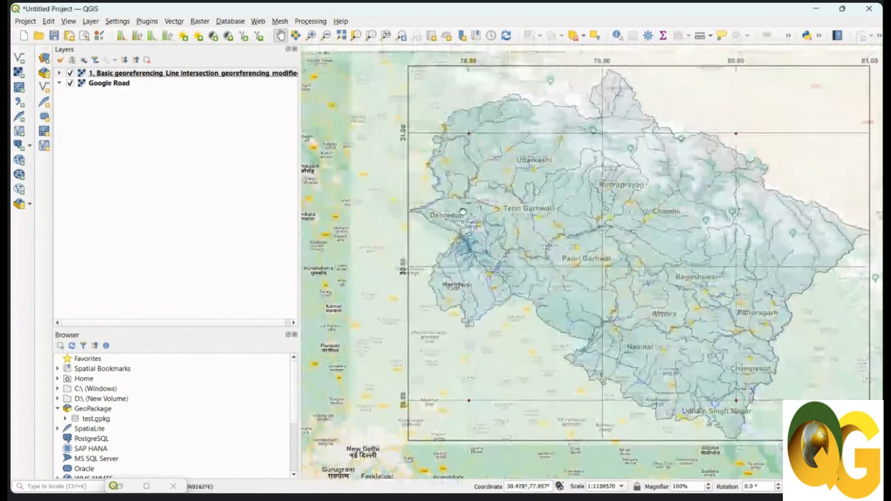
{"action": "left_click_drag", "start_coordinate": [428, 146], "coordinate": [430, 201]}
{"action": "scroll", "coordinate": [430, 201], "scroll_direction": "up", "scroll_amount": 5}
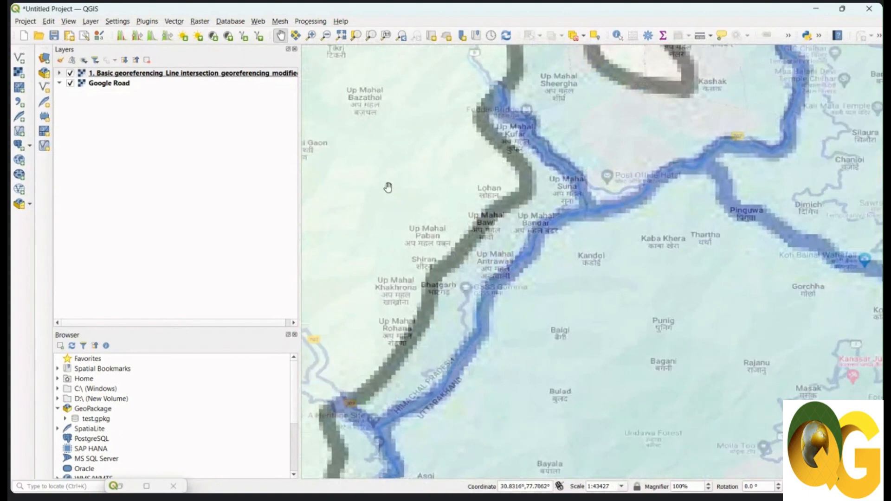
Follow the Himachal Pradesh–Uttarakhand border south past Dharwa, comparing the raster's river lines with the basemap, and return to the whole state
{"action": "left_click_drag", "start_coordinate": [478, 330], "coordinate": [480, 207]}
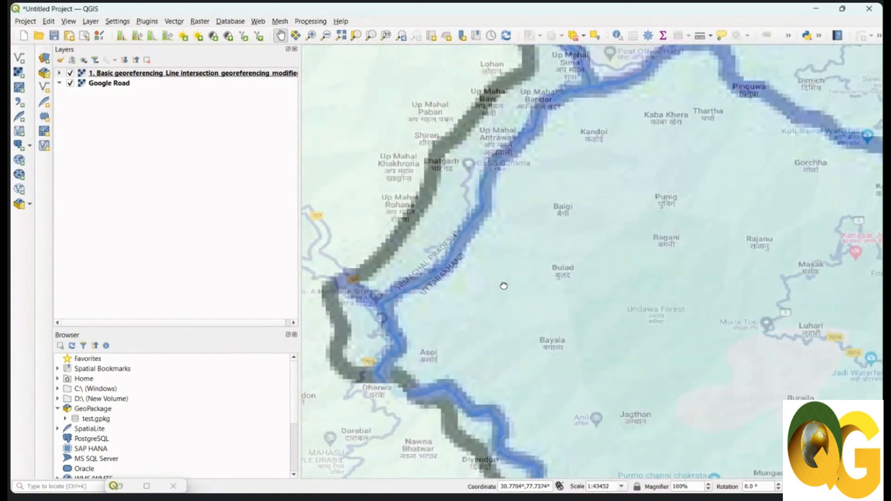
{"action": "left_click_drag", "start_coordinate": [501, 280], "coordinate": [443, 209]}
{"action": "scroll", "coordinate": [443, 209], "scroll_direction": "down", "scroll_amount": 3}
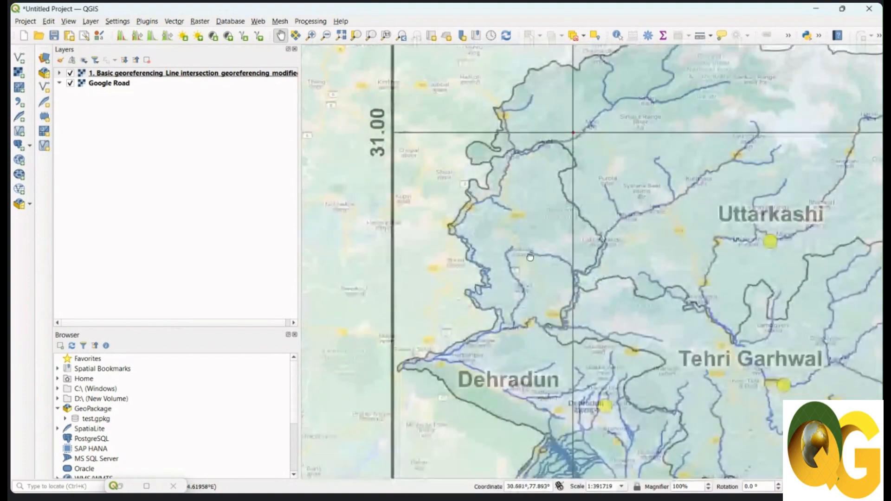
{"action": "scroll", "coordinate": [520, 241], "scroll_direction": "down", "scroll_amount": 2}
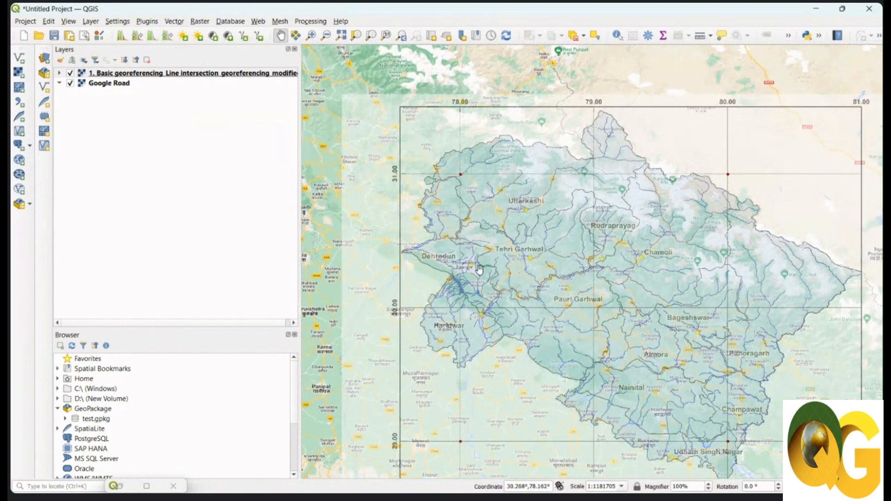
{"action": "left_click_drag", "start_coordinate": [481, 315], "coordinate": [480, 293]}
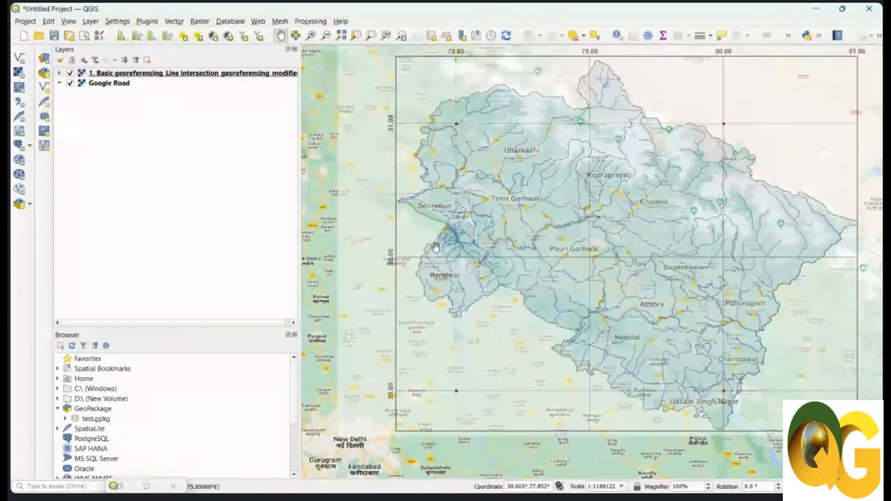
Compare the raster's river and border lines with the basemap from Rampur Ghat past Vikasnagar and Dakpatthar to the Himachal Pradesh border
{"action": "scroll", "coordinate": [439, 281], "scroll_direction": "up", "scroll_amount": 2}
{"action": "scroll", "coordinate": [444, 271], "scroll_direction": "up", "scroll_amount": 3}
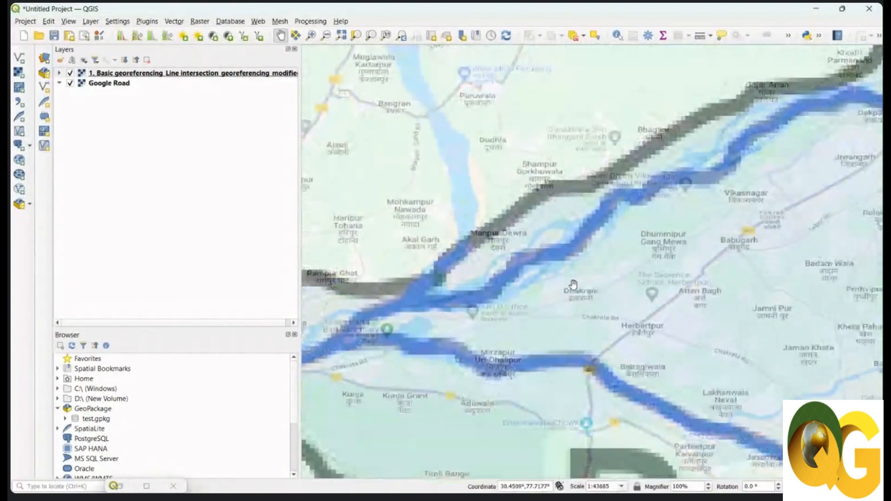
{"action": "left_click_drag", "start_coordinate": [600, 215], "coordinate": [506, 258]}
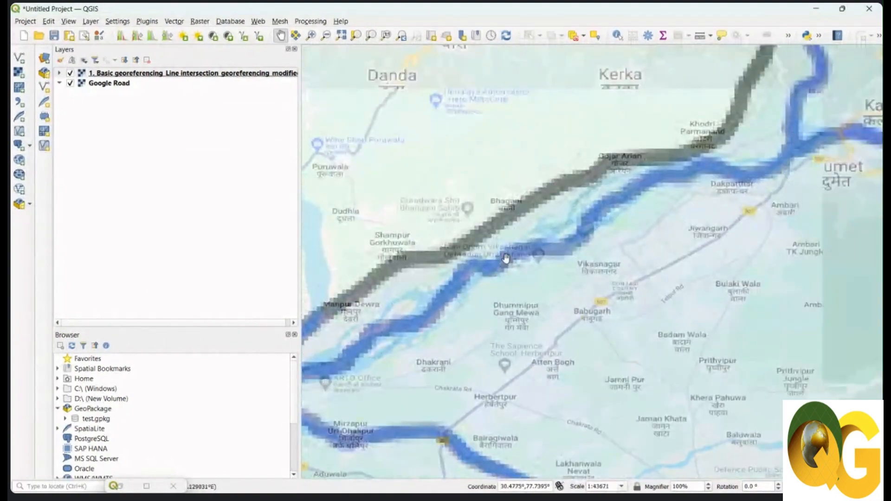
{"action": "left_click_drag", "start_coordinate": [595, 217], "coordinate": [538, 266]}
{"action": "left_click_drag", "start_coordinate": [641, 231], "coordinate": [524, 285]}
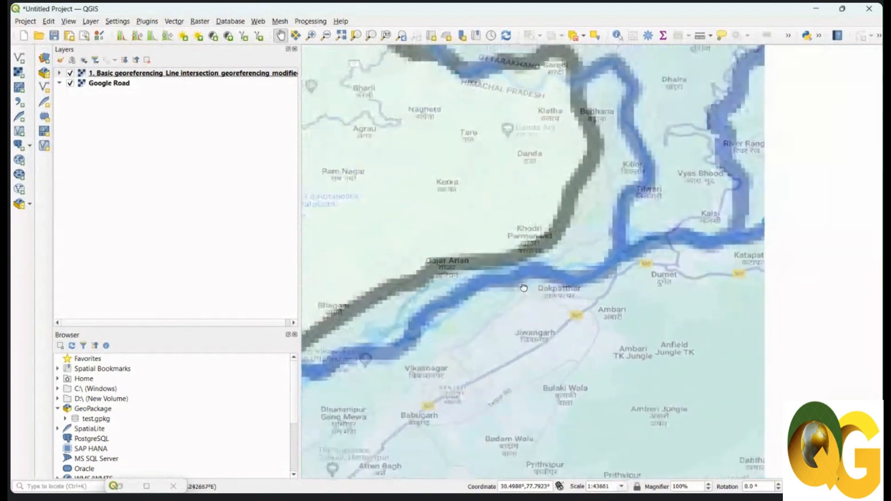
{"action": "left_click_drag", "start_coordinate": [599, 196], "coordinate": [578, 343]}
{"action": "left_click_drag", "start_coordinate": [572, 252], "coordinate": [575, 213]}
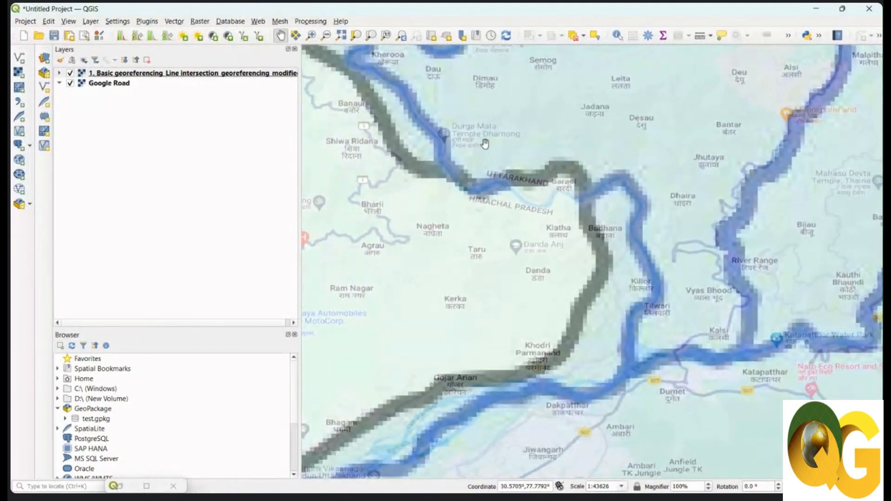
{"action": "scroll", "coordinate": [510, 160], "scroll_direction": "down", "scroll_amount": 2}
{"action": "scroll", "coordinate": [511, 160], "scroll_direction": "down", "scroll_amount": 2}
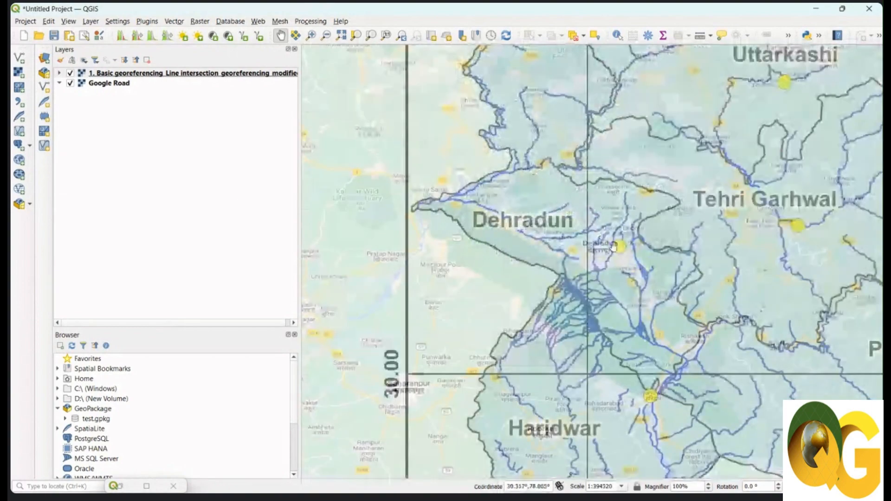
Examine the raster's alignment from Dehradun southeast to Nainital and Udham Singh Nagar, finishing with an overview of the full Uttarakhand map
{"action": "left_click_drag", "start_coordinate": [690, 329], "coordinate": [544, 263]}
{"action": "left_click_drag", "start_coordinate": [578, 333], "coordinate": [543, 213]}
{"action": "left_click_drag", "start_coordinate": [694, 256], "coordinate": [532, 253]}
{"action": "left_click_drag", "start_coordinate": [684, 419], "coordinate": [546, 288]}
{"action": "left_click_drag", "start_coordinate": [698, 325], "coordinate": [524, 338]}
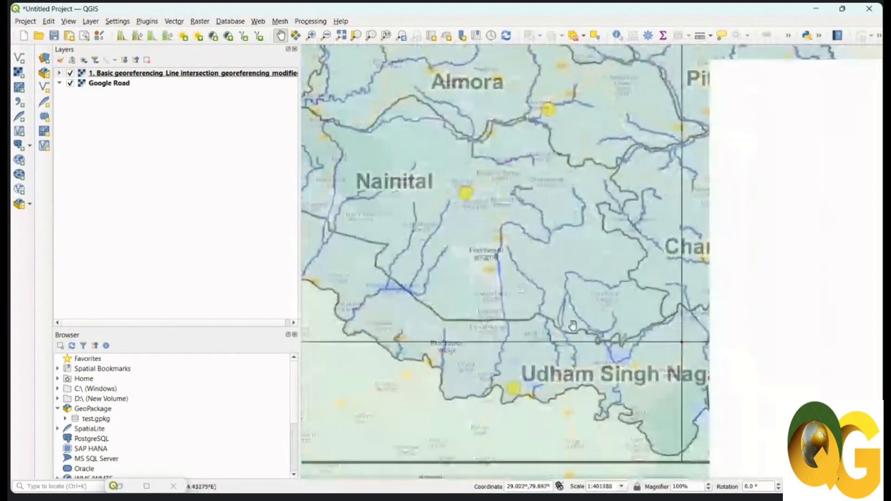
{"action": "left_click_drag", "start_coordinate": [651, 282], "coordinate": [590, 337]}
{"action": "left_click_drag", "start_coordinate": [568, 154], "coordinate": [632, 281]}
{"action": "scroll", "coordinate": [636, 277], "scroll_direction": "down", "scroll_amount": 2}
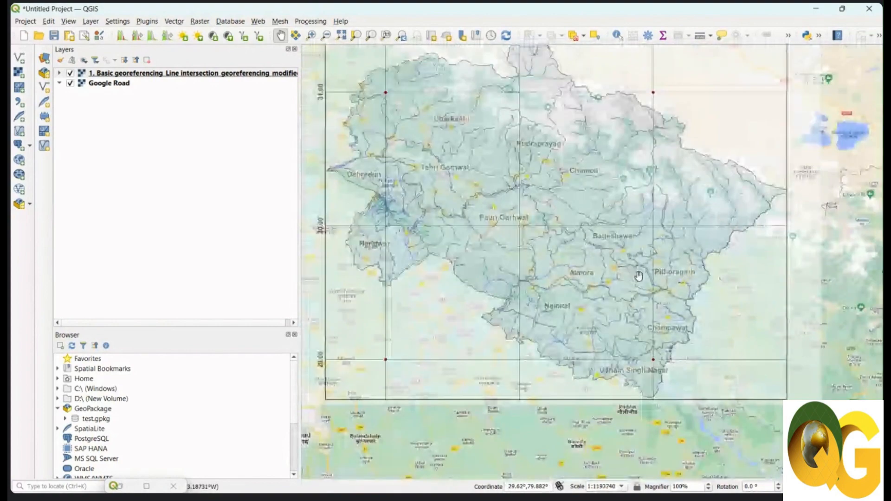
{"action": "left_click_drag", "start_coordinate": [592, 226], "coordinate": [598, 269]}
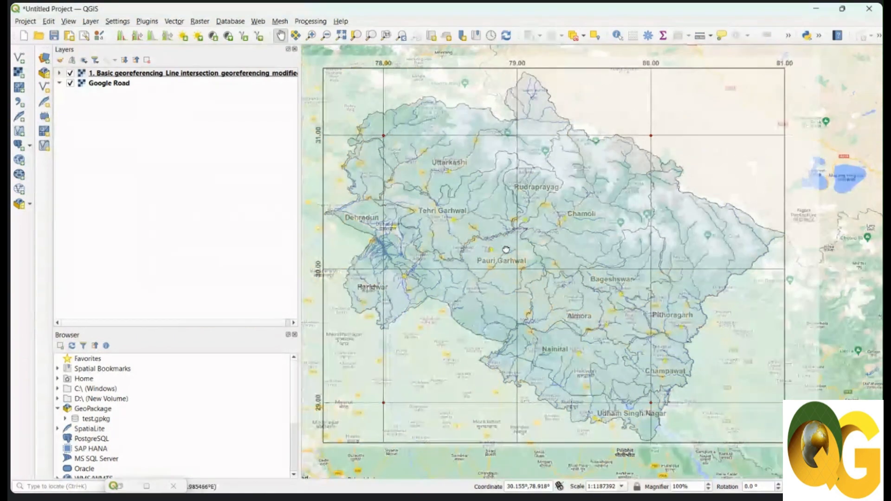
{"action": "left_click_drag", "start_coordinate": [513, 247], "coordinate": [553, 268]}
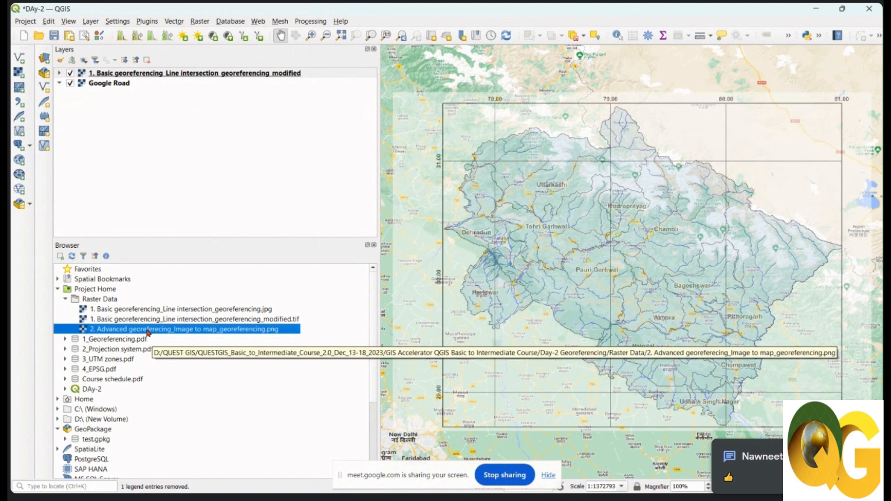
Add the raster "2. Advanced georeferecing_Image to map_georeferencing.png" from the project's Raster Data folder as a layer
{"action": "left_click_drag", "start_coordinate": [133, 330], "coordinate": [567, 269]}
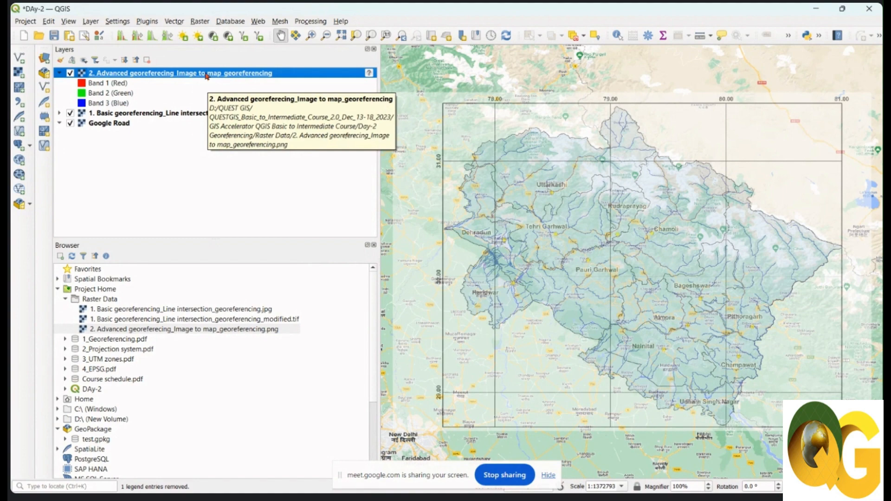
Zoom to the advanced image-to-map layer and examine the Uttarakhand map's towns, district boundaries and state border
{"action": "right_click", "coordinate": [207, 76]}
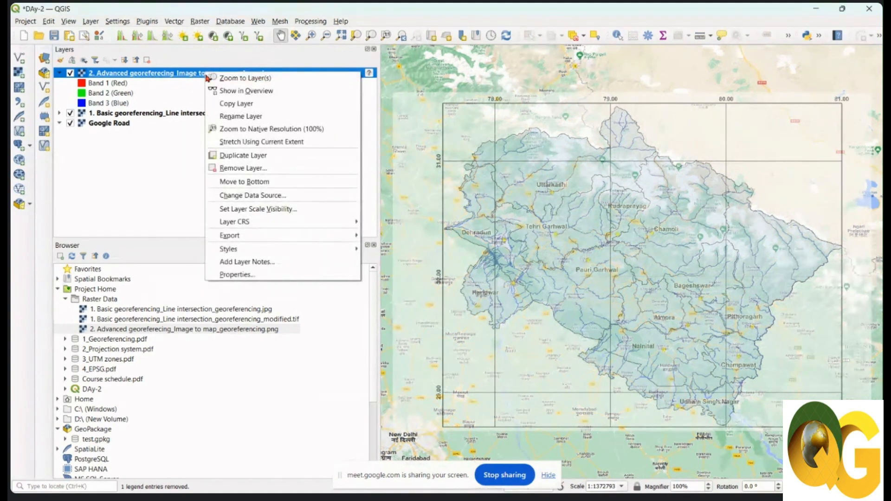
{"action": "left_click", "coordinate": [263, 79]}
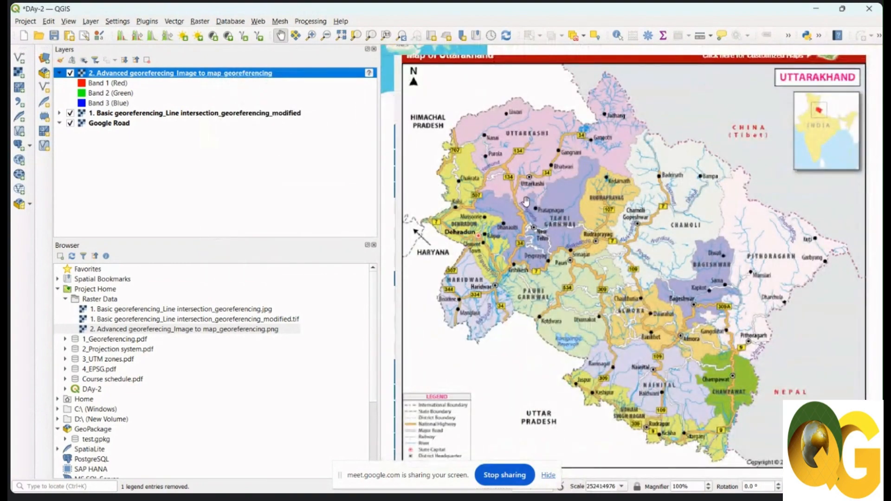
{"action": "scroll", "coordinate": [572, 238], "scroll_direction": "down", "scroll_amount": 1}
{"action": "scroll", "coordinate": [647, 250], "scroll_direction": "up", "scroll_amount": 1}
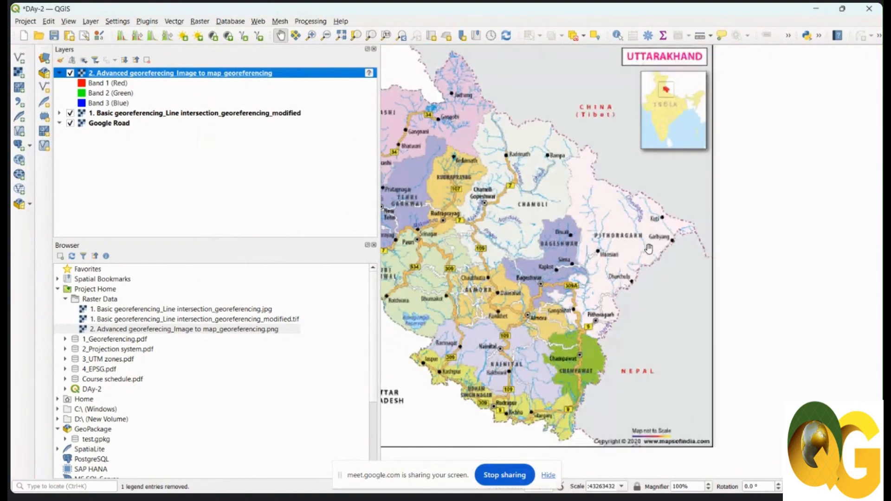
{"action": "mouse_move", "coordinate": [594, 217]}
{"action": "left_mouse_down"}
{"action": "mouse_move", "coordinate": [719, 238]}
{"action": "mouse_move", "coordinate": [594, 223]}
{"action": "mouse_move", "coordinate": [603, 219]}
{"action": "left_mouse_up"}
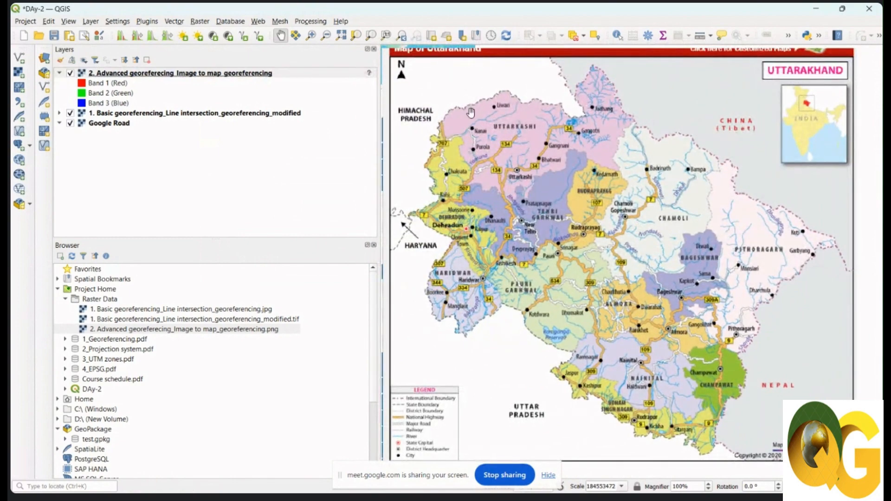
{"action": "scroll", "coordinate": [477, 121], "scroll_direction": "down", "scroll_amount": 1}
{"action": "scroll", "coordinate": [457, 103], "scroll_direction": "up", "scroll_amount": 1}
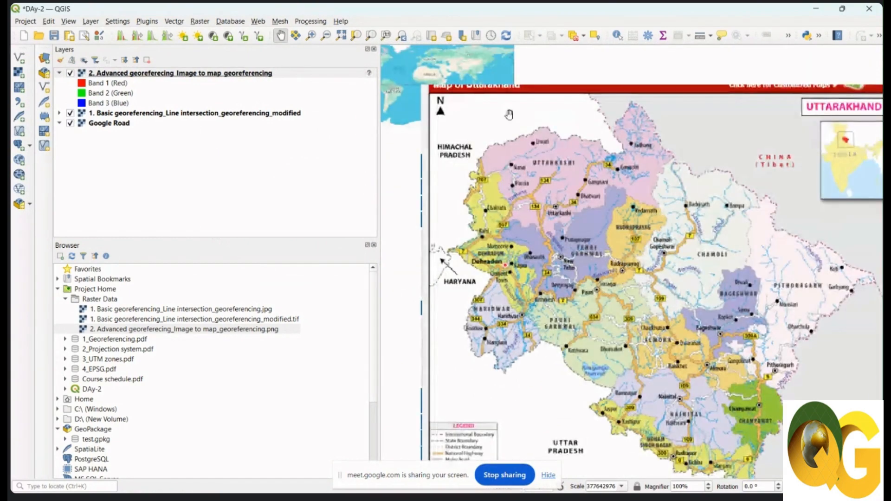
{"action": "scroll", "coordinate": [524, 171], "scroll_direction": "up", "scroll_amount": 2}
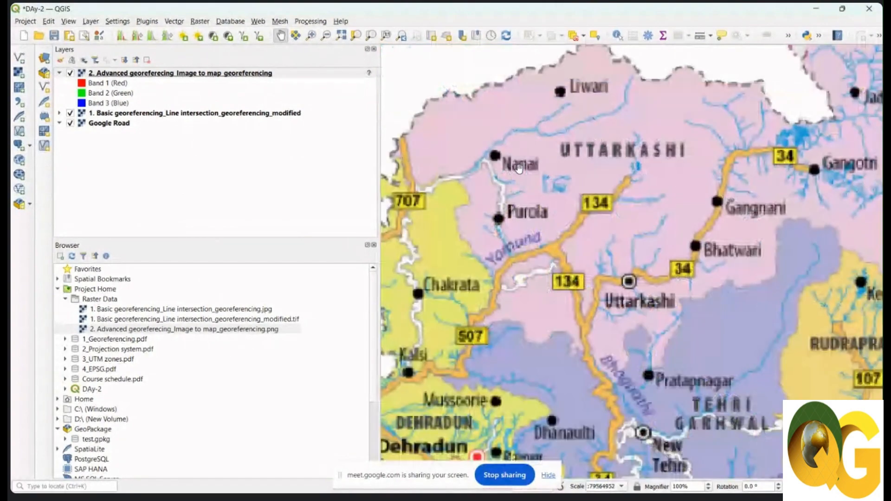
{"action": "scroll", "coordinate": [533, 185], "scroll_direction": "up", "scroll_amount": 1}
{"action": "scroll", "coordinate": [527, 197], "scroll_direction": "down", "scroll_amount": 1}
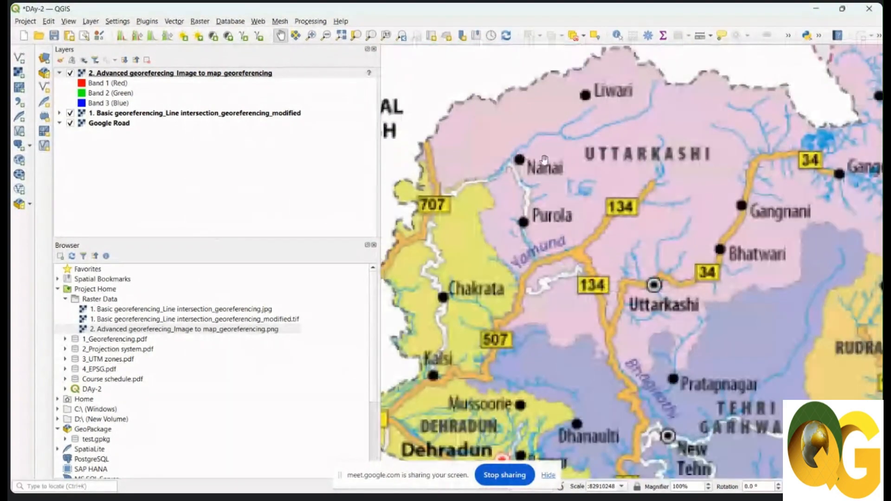
{"action": "left_click_drag", "start_coordinate": [696, 266], "coordinate": [636, 155]}
{"action": "left_click_drag", "start_coordinate": [680, 209], "coordinate": [591, 132]}
{"action": "left_click_drag", "start_coordinate": [670, 347], "coordinate": [645, 290]}
{"action": "scroll", "coordinate": [561, 157], "scroll_direction": "down", "scroll_amount": 3}
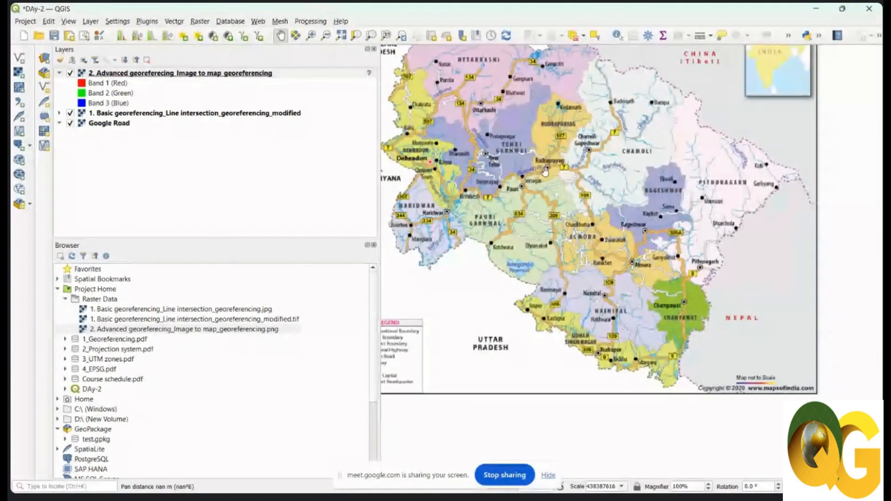
{"action": "left_click_drag", "start_coordinate": [716, 376], "coordinate": [696, 368]}
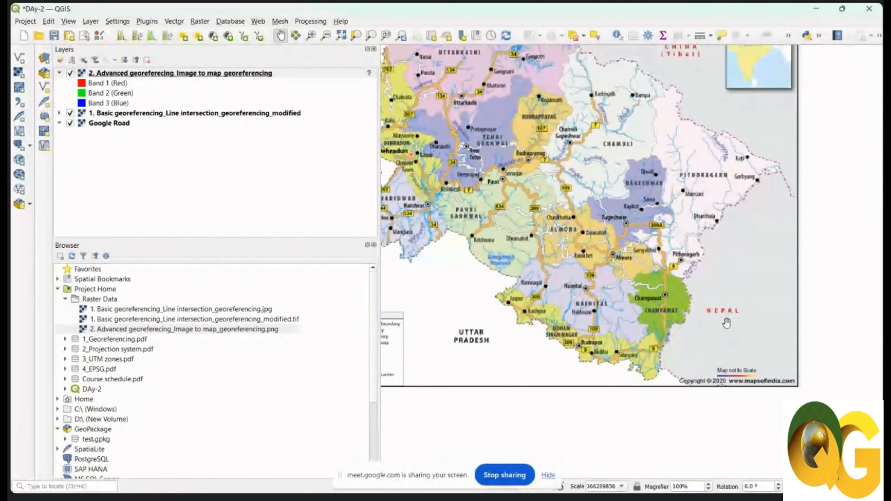
{"action": "left_click_drag", "start_coordinate": [727, 325], "coordinate": [737, 354]}
{"action": "left_click_drag", "start_coordinate": [662, 229], "coordinate": [719, 272]}
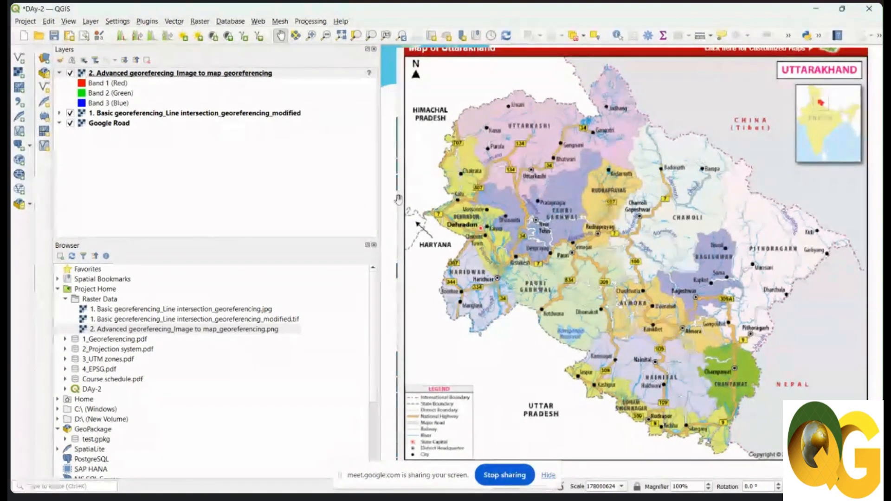
Open the Georeferencer and load the raster "2. Advanced georeferecing_Image to map_georeferencing.png"
{"action": "left_click", "coordinate": [91, 22]}
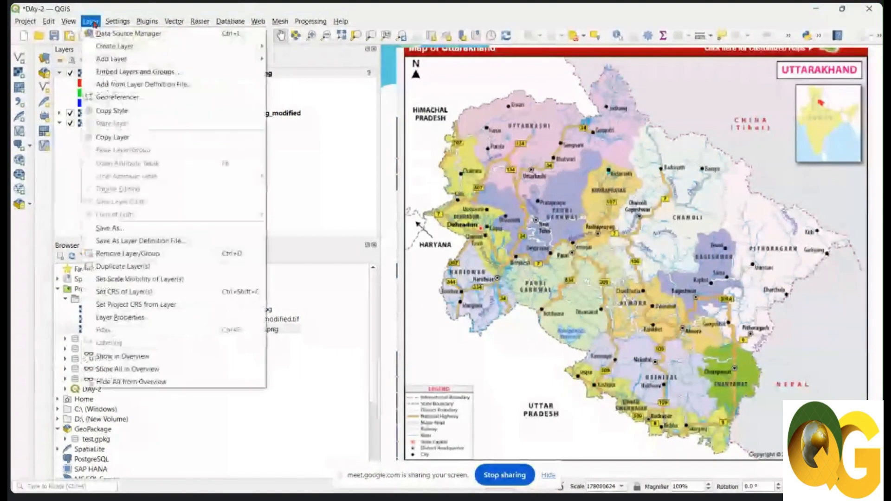
{"action": "left_click", "coordinate": [120, 99]}
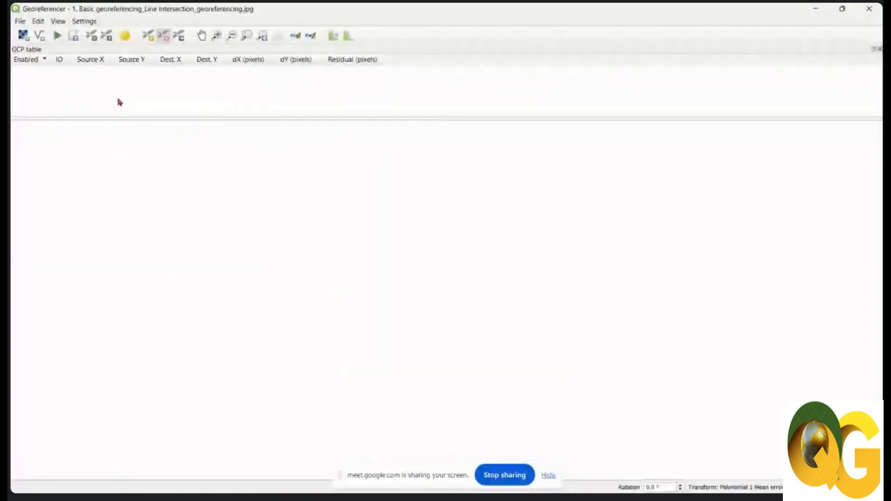
{"action": "left_click", "coordinate": [26, 40]}
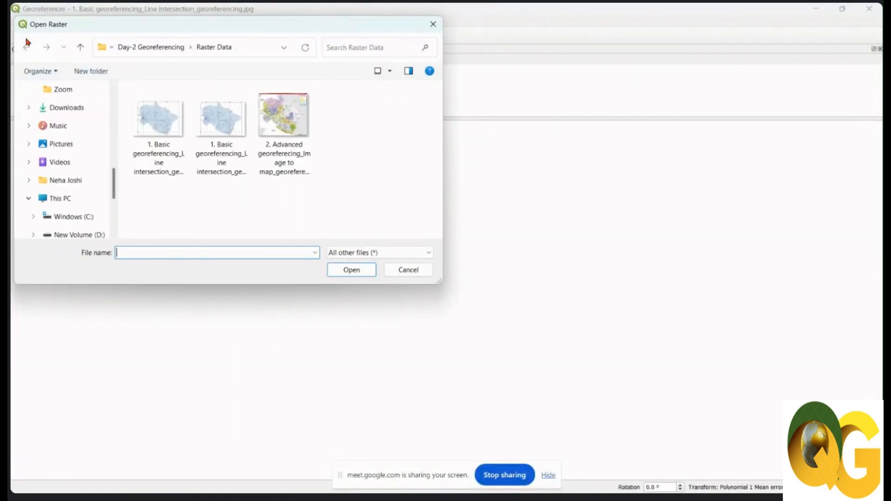
{"action": "left_click", "coordinate": [290, 147]}
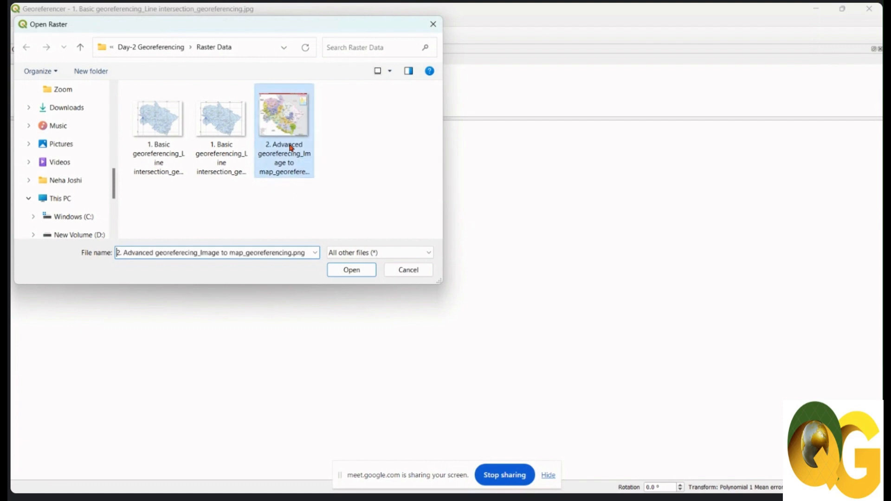
{"action": "left_click", "coordinate": [351, 270]}
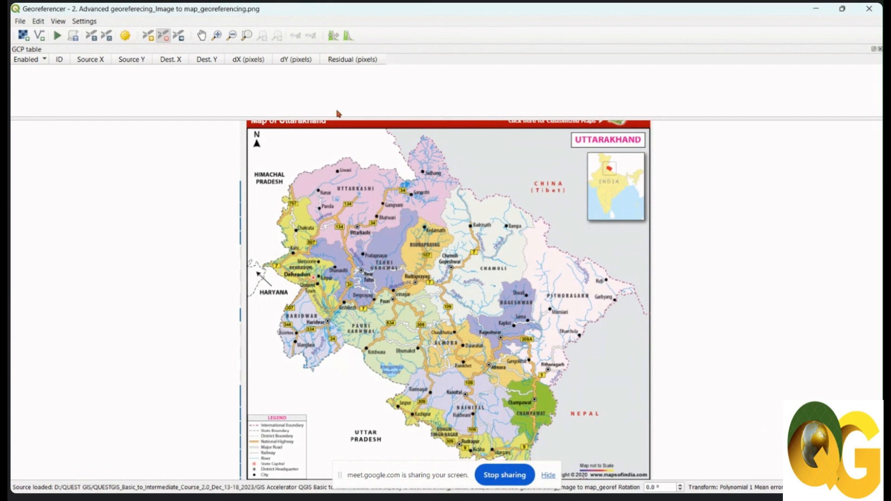
Add a control point at the border junction east of Garbyang on the image and choose to take its coordinates from the map canvas
{"action": "left_click", "coordinate": [149, 40]}
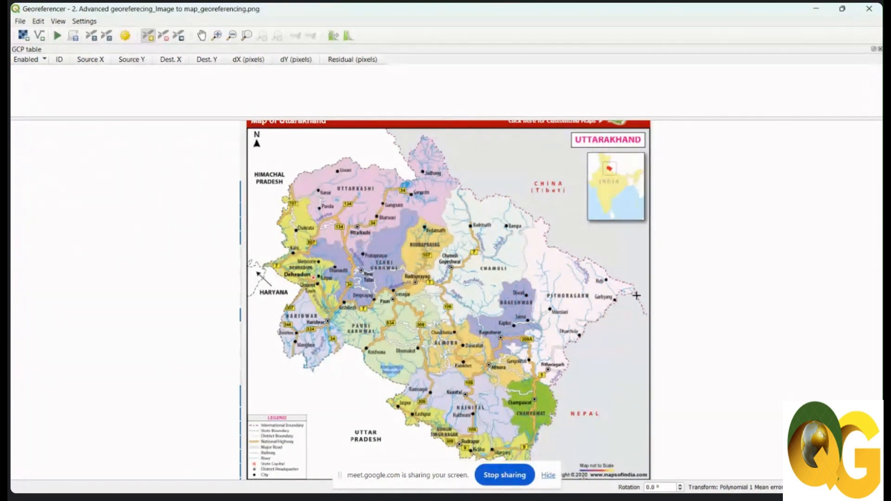
{"action": "scroll", "coordinate": [640, 294], "scroll_direction": "up", "scroll_amount": 3}
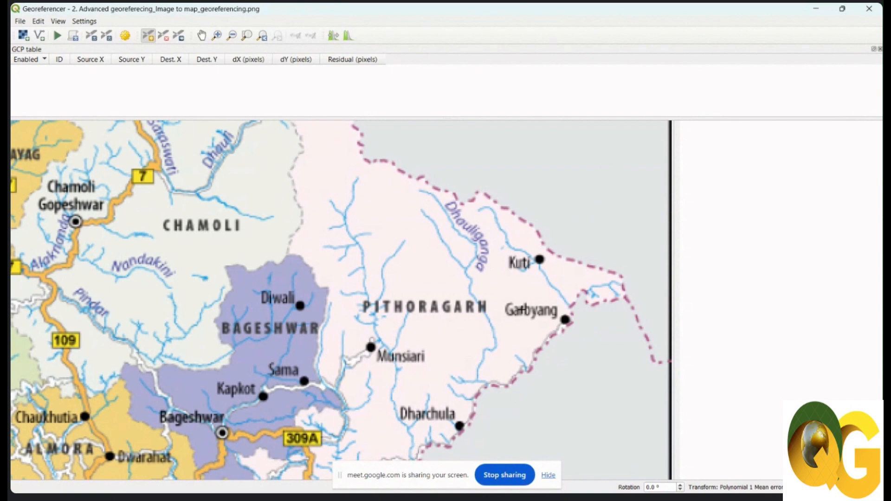
{"action": "scroll", "coordinate": [627, 291], "scroll_direction": "up", "scroll_amount": 3}
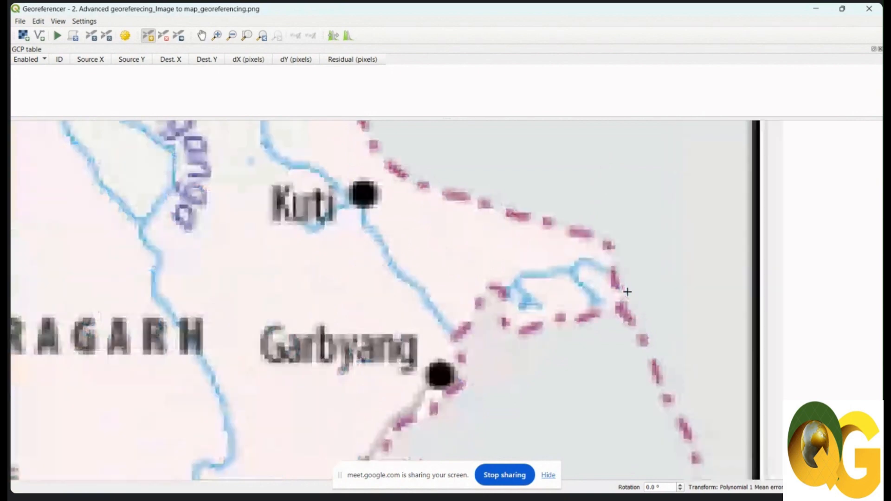
{"action": "scroll", "coordinate": [627, 291], "scroll_direction": "up", "scroll_amount": 3}
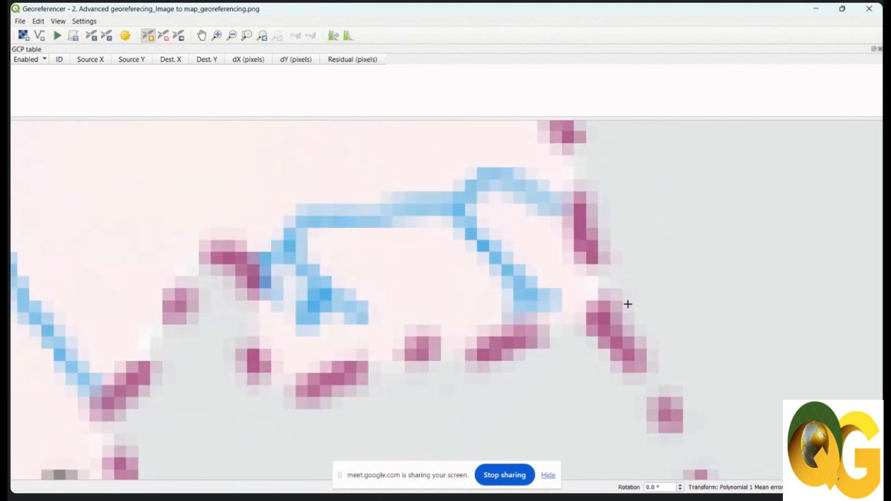
{"action": "left_click", "coordinate": [598, 311]}
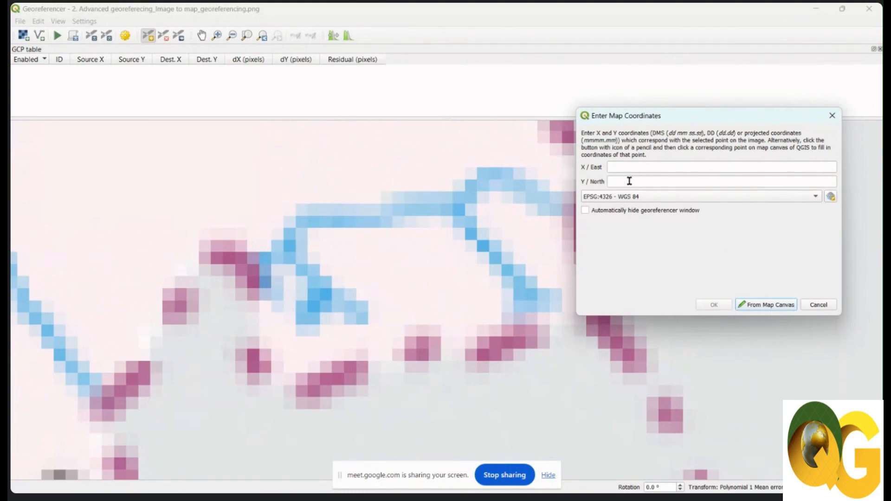
{"action": "left_click", "coordinate": [765, 307]}
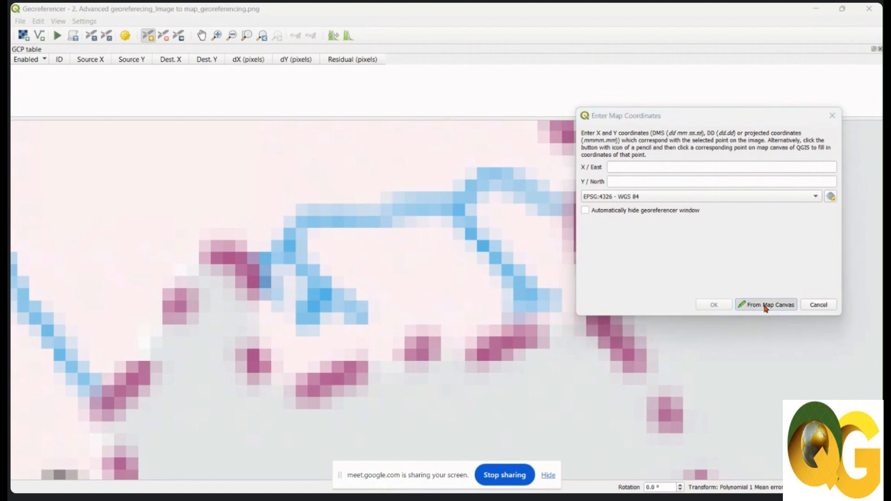
Show the Google Road layer around Uttarakhand's eastern border in the main map and hide the "1. Basic georeferencing_Line intersection_georeferencing_modified" layer
{"action": "left_click", "coordinate": [813, 9]}
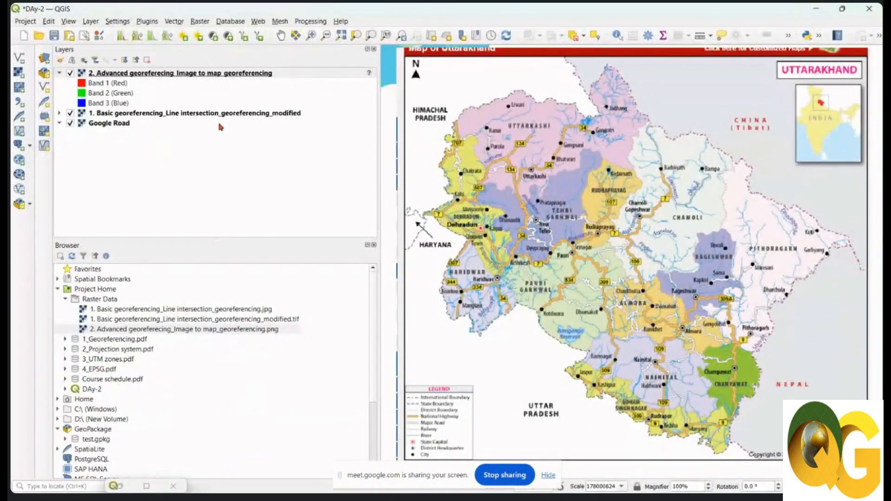
{"action": "left_click", "coordinate": [111, 125]}
{"action": "right_click", "coordinate": [110, 123]}
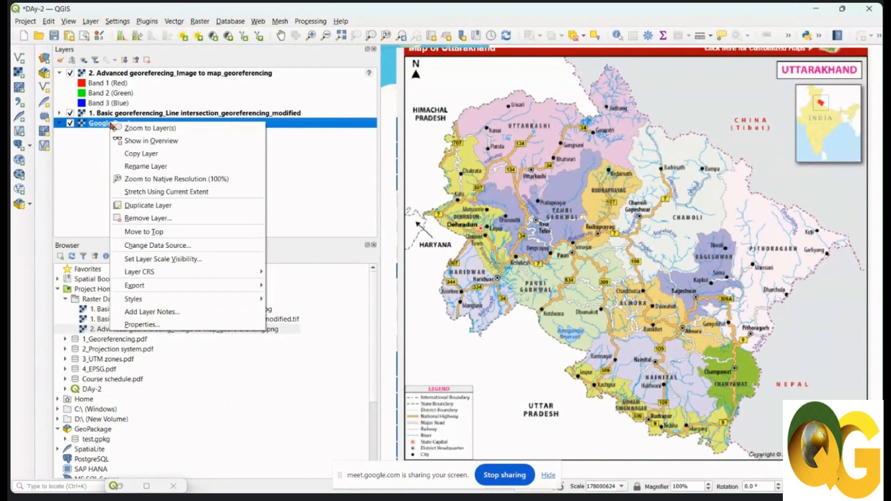
{"action": "left_click", "coordinate": [146, 130]}
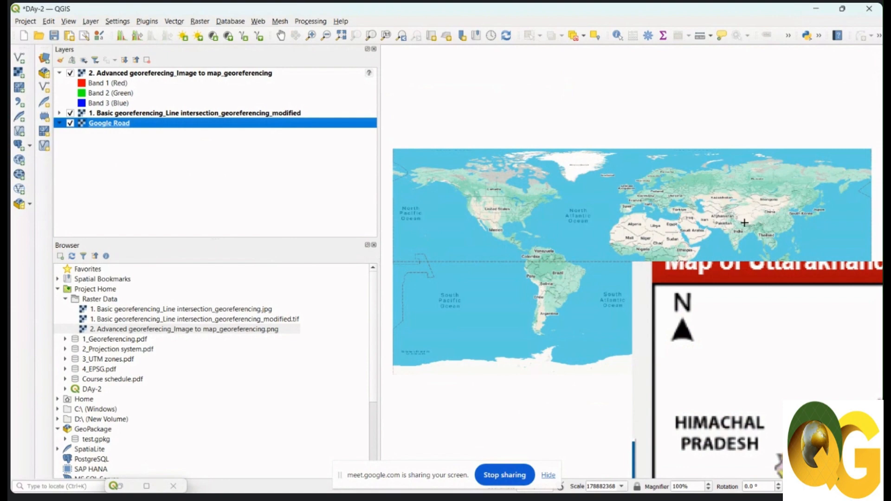
{"action": "scroll", "coordinate": [744, 223], "scroll_direction": "up", "scroll_amount": 5}
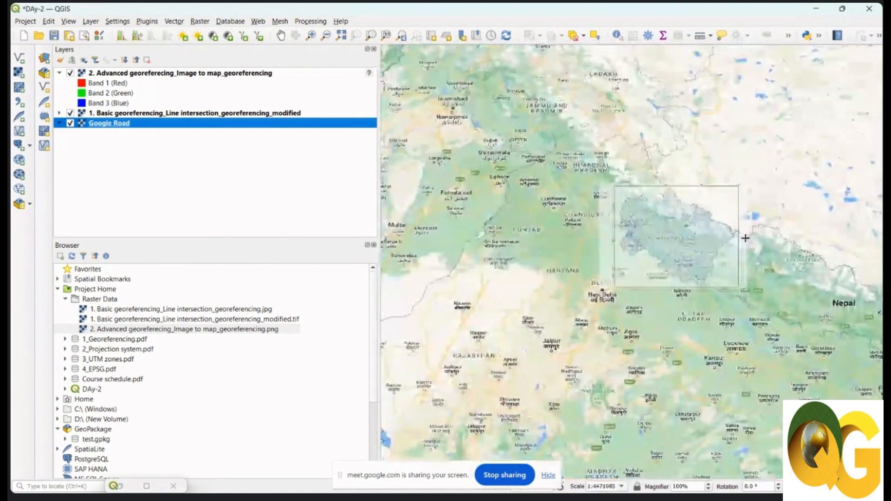
{"action": "scroll", "coordinate": [745, 238], "scroll_direction": "up", "scroll_amount": 3}
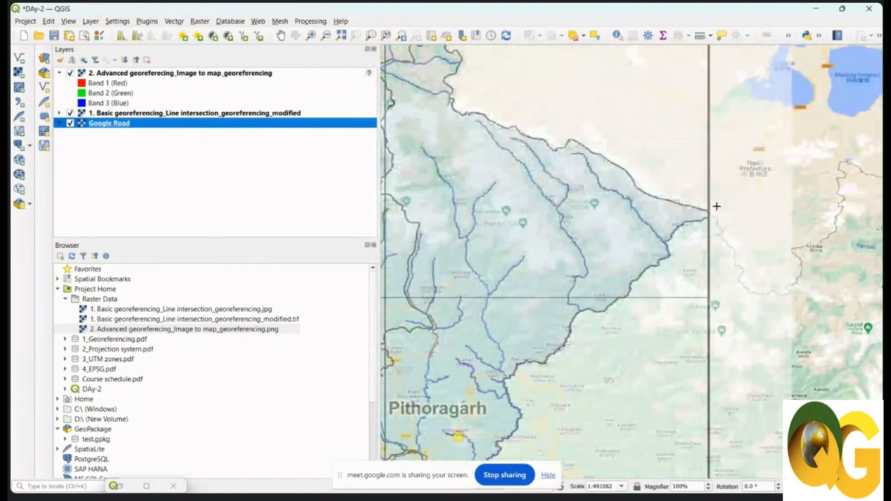
{"action": "scroll", "coordinate": [716, 204], "scroll_direction": "up", "scroll_amount": 2}
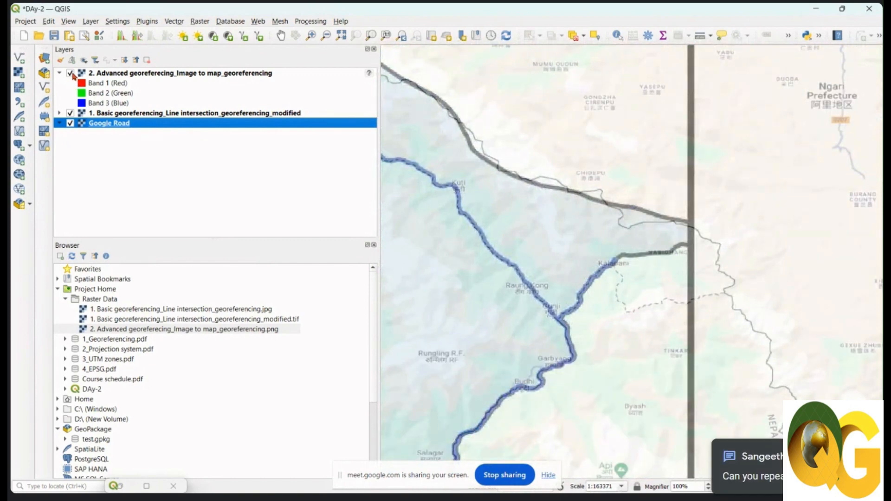
{"action": "left_click", "coordinate": [70, 112]}
Pick the matching border junction near Om Parvat on Google Road, about 81.0346 east, 30.1972 north, and accept the control point in EPSG:4326
{"action": "scroll", "coordinate": [636, 216], "scroll_direction": "down", "scroll_amount": 2}
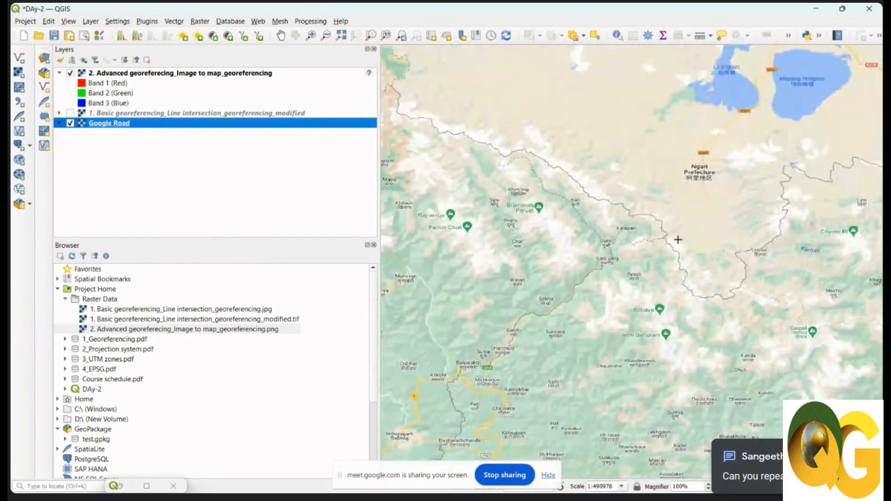
{"action": "scroll", "coordinate": [634, 224], "scroll_direction": "up", "scroll_amount": 2}
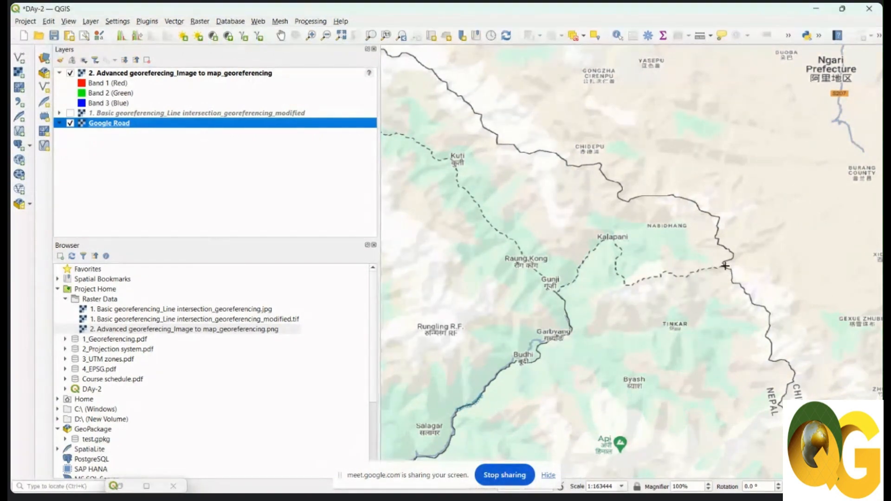
{"action": "scroll", "coordinate": [724, 266], "scroll_direction": "down", "scroll_amount": 2}
{"action": "scroll", "coordinate": [725, 273], "scroll_direction": "up", "scroll_amount": 4}
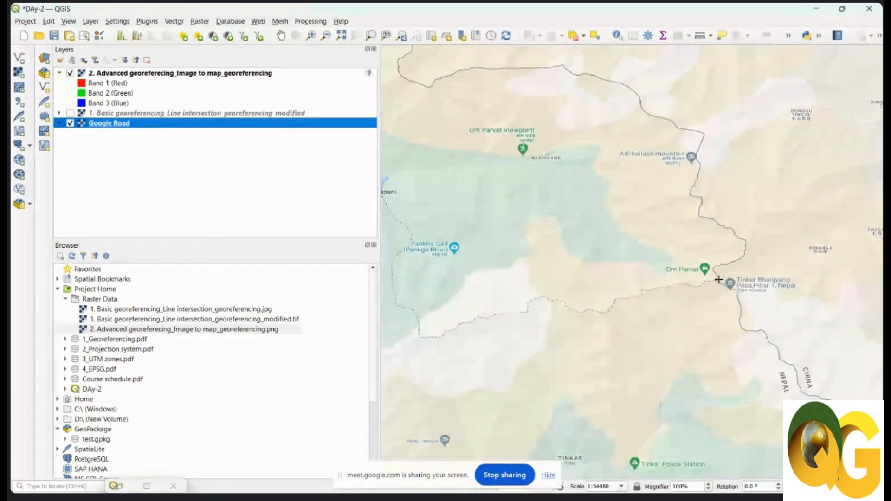
{"action": "scroll", "coordinate": [718, 279], "scroll_direction": "up", "scroll_amount": 5}
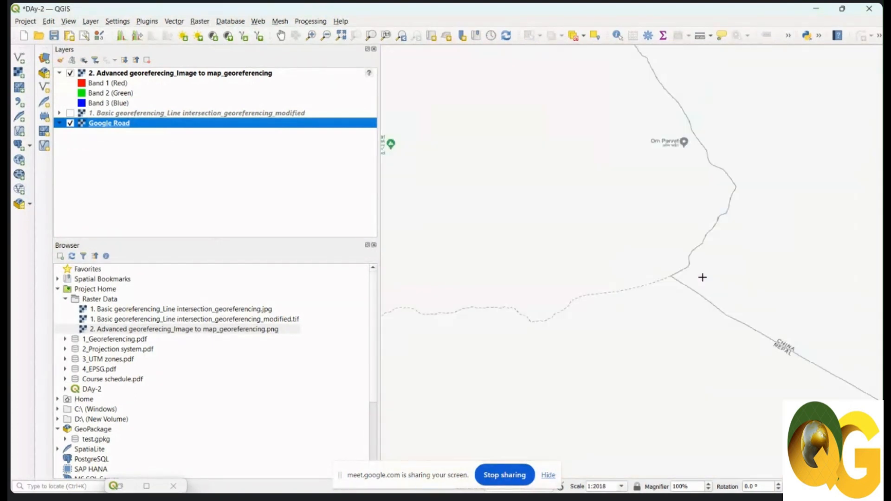
{"action": "scroll", "coordinate": [696, 277], "scroll_direction": "up", "scroll_amount": 5}
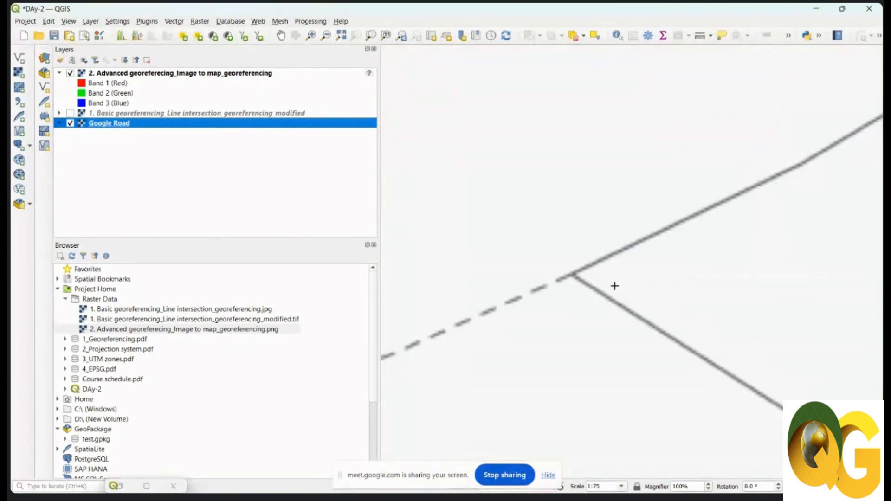
{"action": "left_click", "coordinate": [574, 274]}
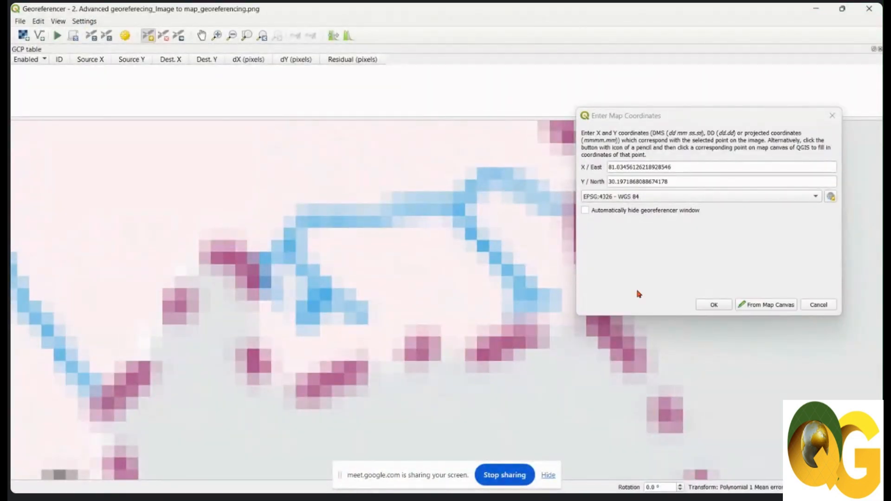
{"action": "left_click", "coordinate": [715, 305]}
{"action": "scroll", "coordinate": [636, 241], "scroll_direction": "down", "scroll_amount": 5}
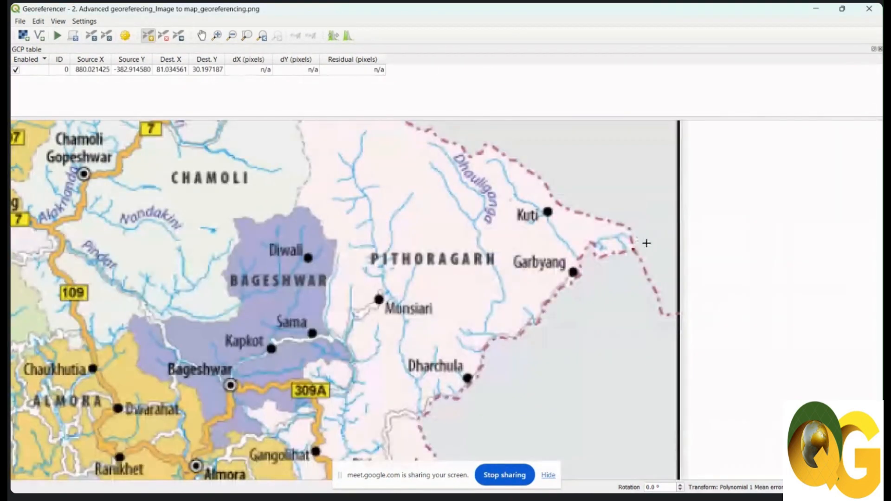
{"action": "scroll", "coordinate": [646, 243], "scroll_direction": "down", "scroll_amount": 3}
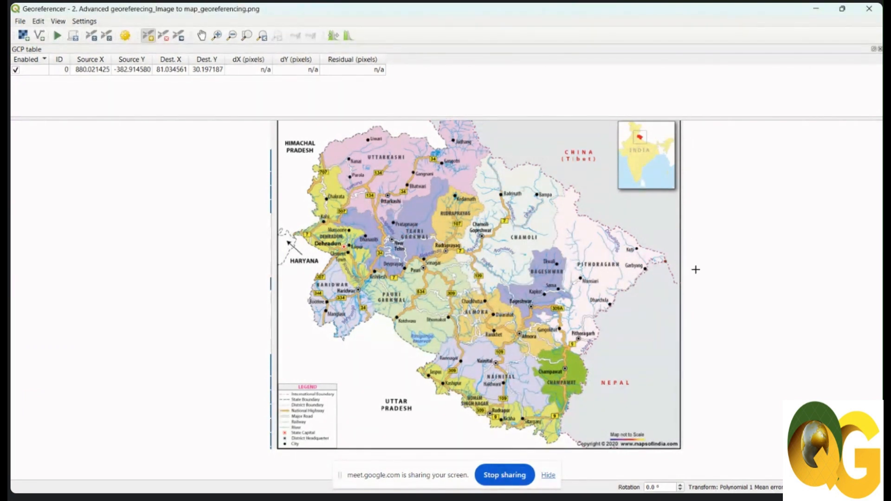
Add a control point at the Nepal border junction southeast of Sitarganj on the image and choose to take its coordinates from the map canvas
{"action": "scroll", "coordinate": [683, 304], "scroll_direction": "down", "scroll_amount": 3}
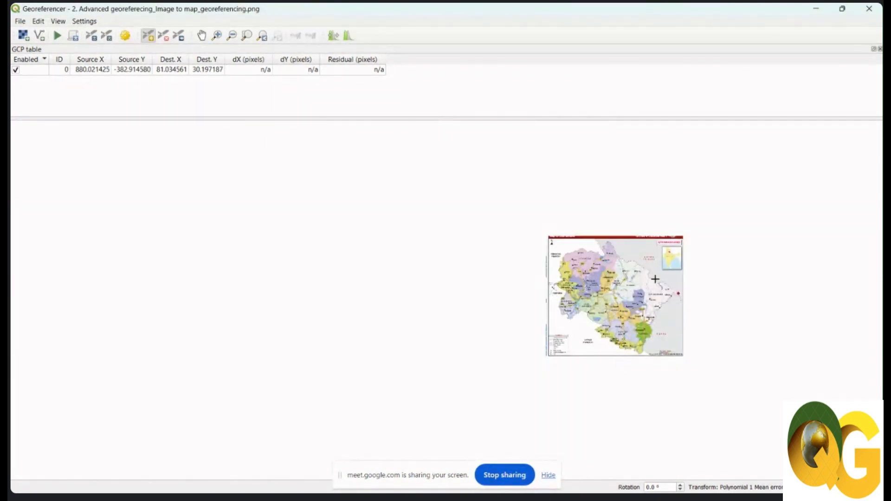
{"action": "scroll", "coordinate": [650, 350], "scroll_direction": "up", "scroll_amount": 3}
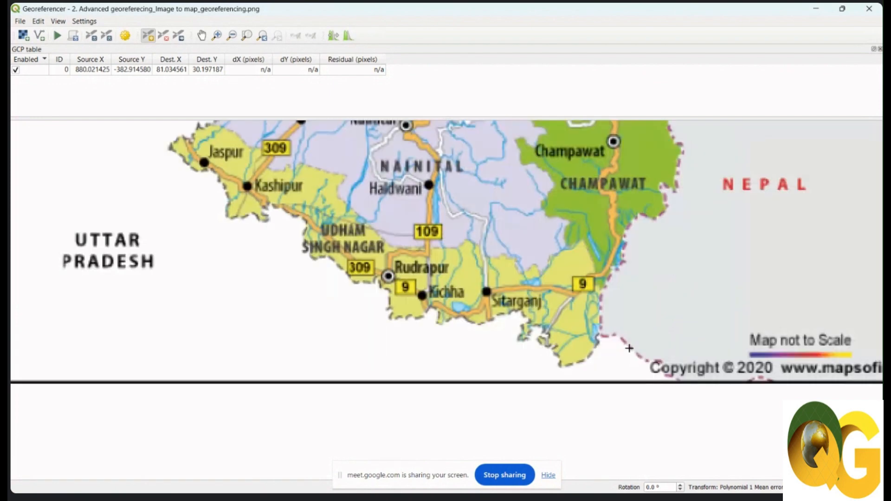
{"action": "scroll", "coordinate": [599, 333], "scroll_direction": "up", "scroll_amount": 2}
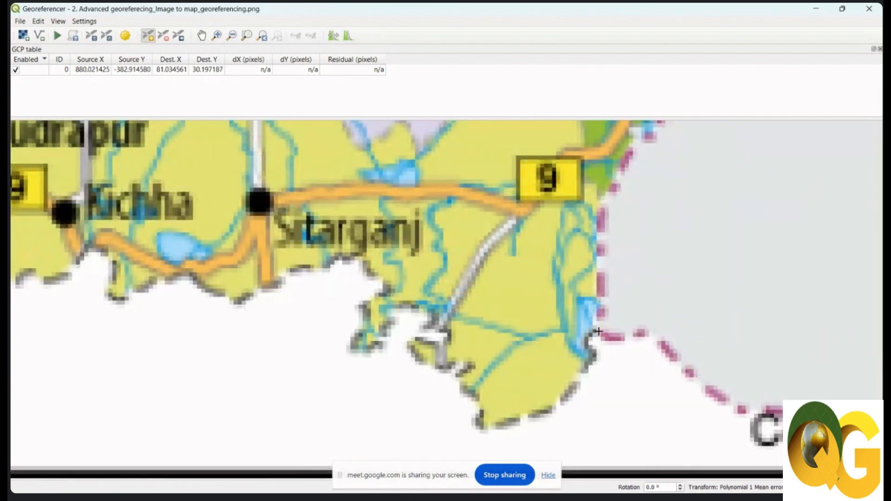
{"action": "scroll", "coordinate": [599, 338], "scroll_direction": "down", "scroll_amount": 5}
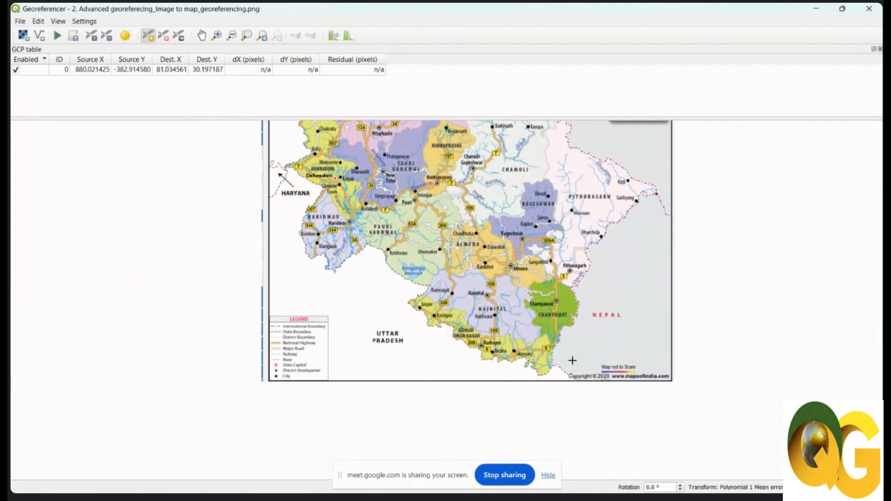
{"action": "scroll", "coordinate": [555, 363], "scroll_direction": "up", "scroll_amount": 3}
{"action": "scroll", "coordinate": [550, 371], "scroll_direction": "up", "scroll_amount": 2}
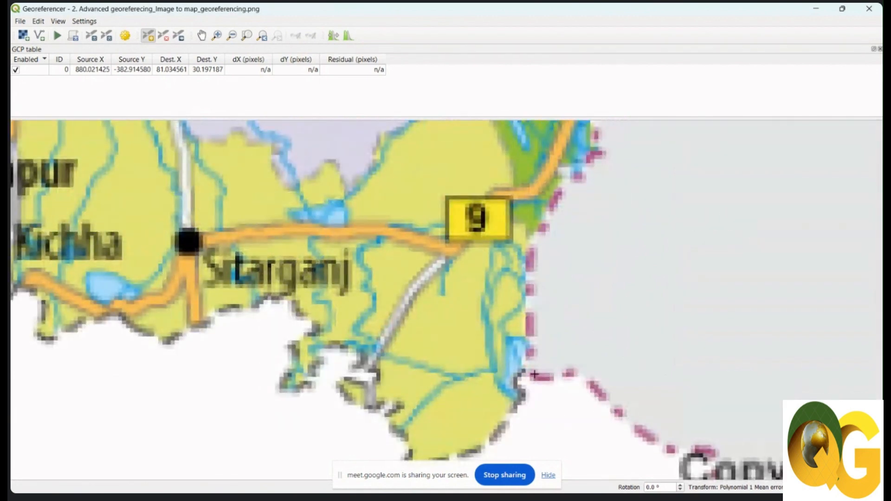
{"action": "scroll", "coordinate": [532, 376], "scroll_direction": "up", "scroll_amount": 3}
{"action": "scroll", "coordinate": [532, 375], "scroll_direction": "down", "scroll_amount": 8}
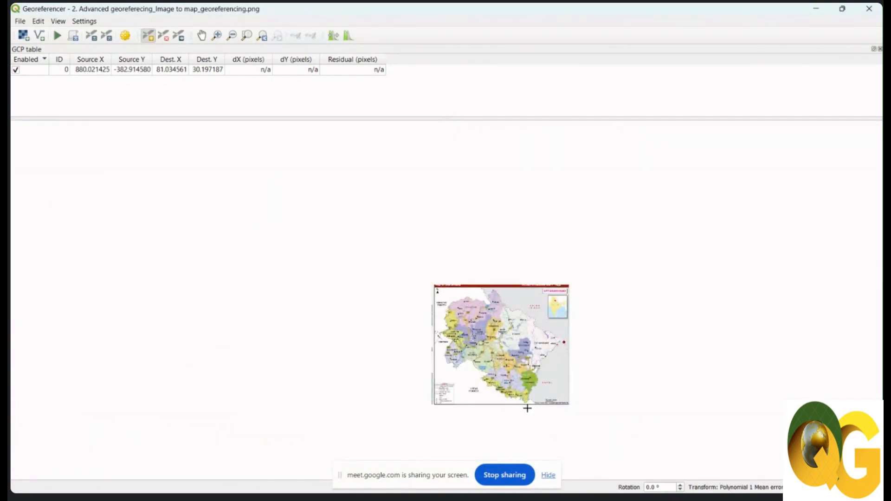
{"action": "scroll", "coordinate": [528, 409], "scroll_direction": "up", "scroll_amount": 2}
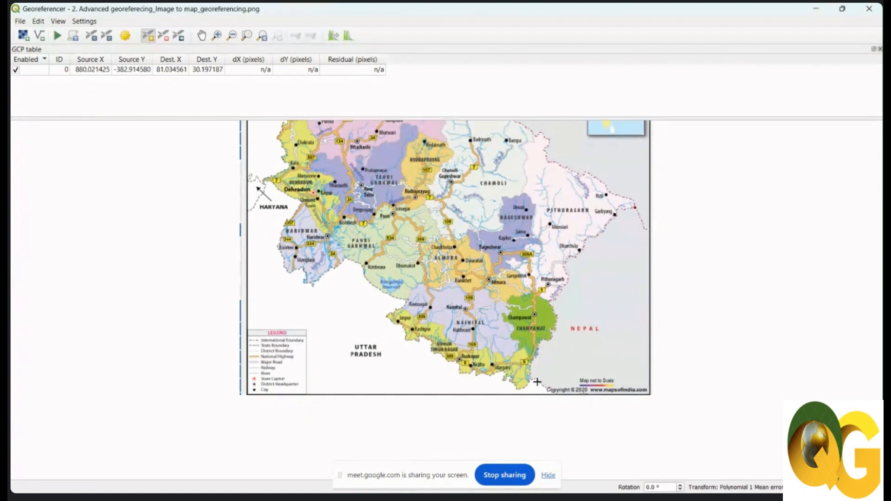
{"action": "scroll", "coordinate": [532, 380], "scroll_direction": "up", "scroll_amount": 2}
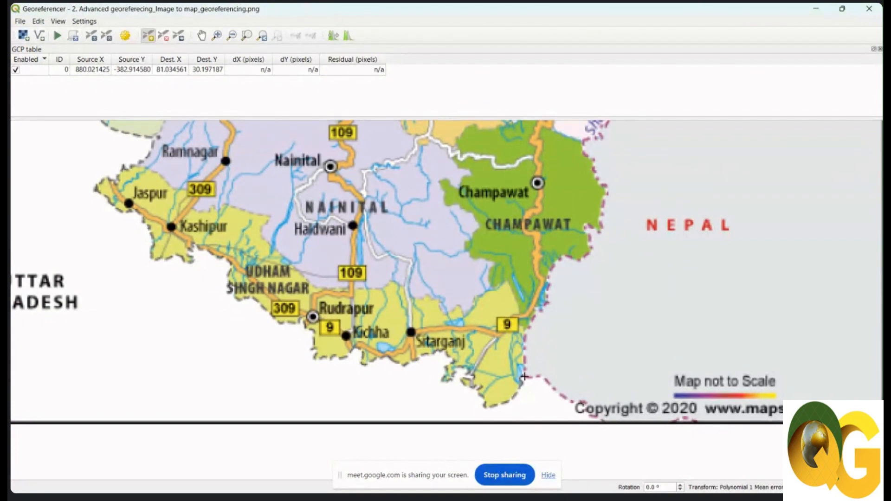
{"action": "scroll", "coordinate": [524, 376], "scroll_direction": "up", "scroll_amount": 2}
{"action": "scroll", "coordinate": [482, 374], "scroll_direction": "down", "scroll_amount": 4}
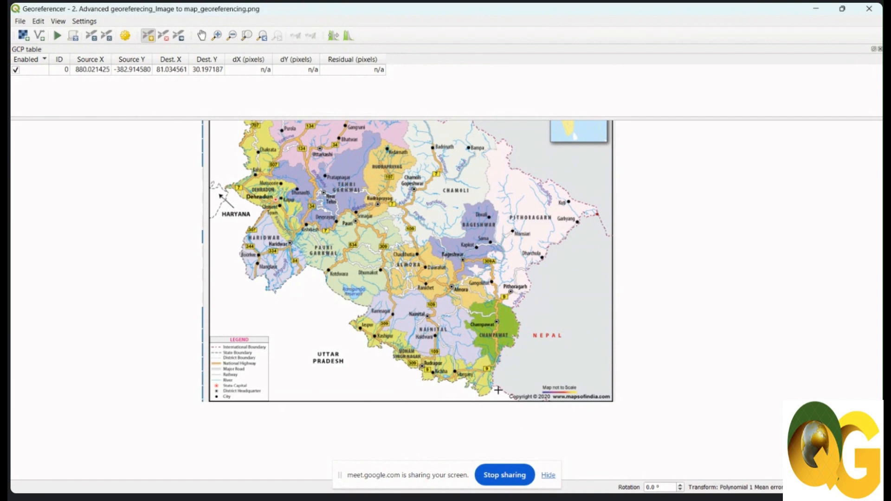
{"action": "scroll", "coordinate": [498, 390], "scroll_direction": "up", "scroll_amount": 2}
{"action": "scroll", "coordinate": [481, 371], "scroll_direction": "up", "scroll_amount": 5}
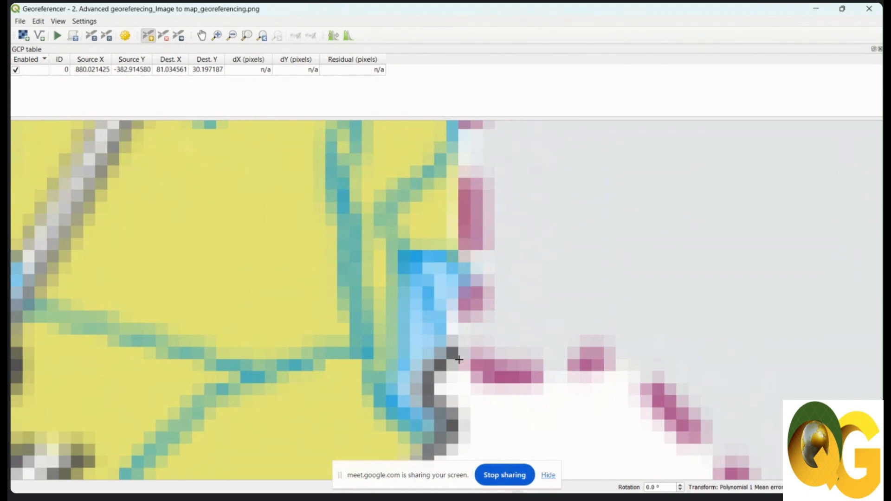
{"action": "left_click", "coordinate": [459, 359]}
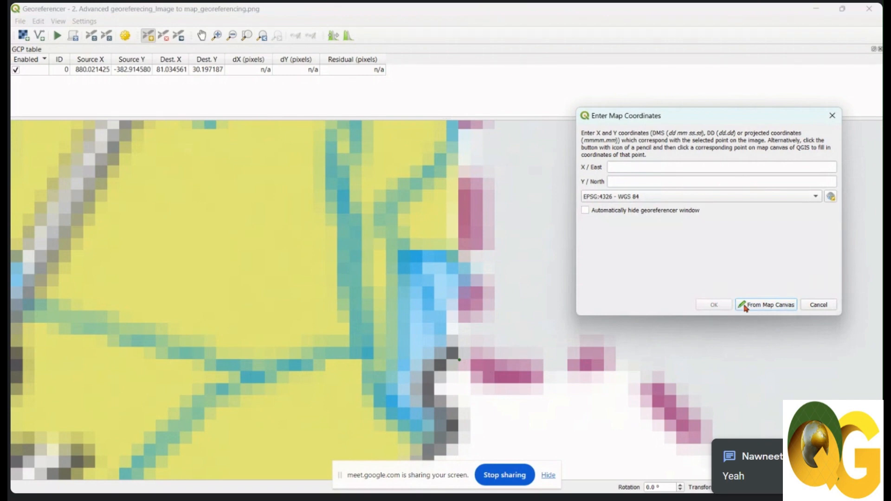
{"action": "left_click", "coordinate": [769, 307]}
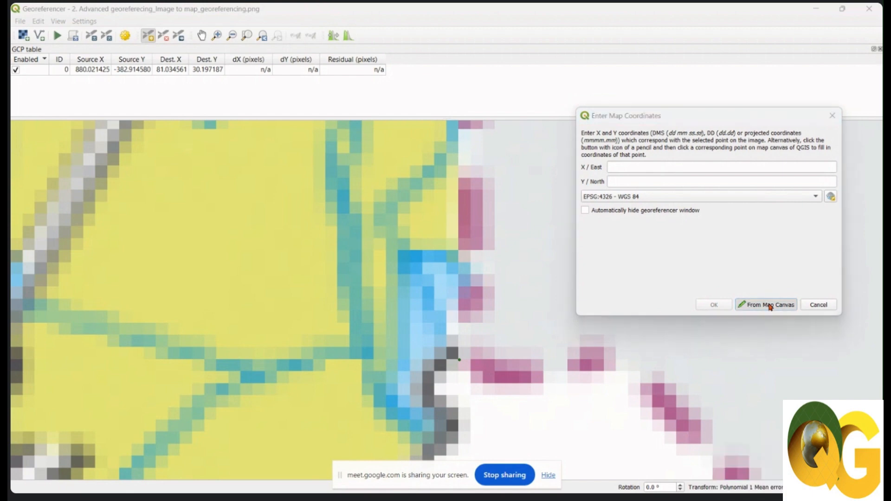
Pick the matching Uttarakhand–Uttar Pradesh–Nepal triple point on Google Road, about 80.0654 east, 28.8369 north, and accept the control point in EPSG:4326
{"action": "left_click", "coordinate": [815, 9]}
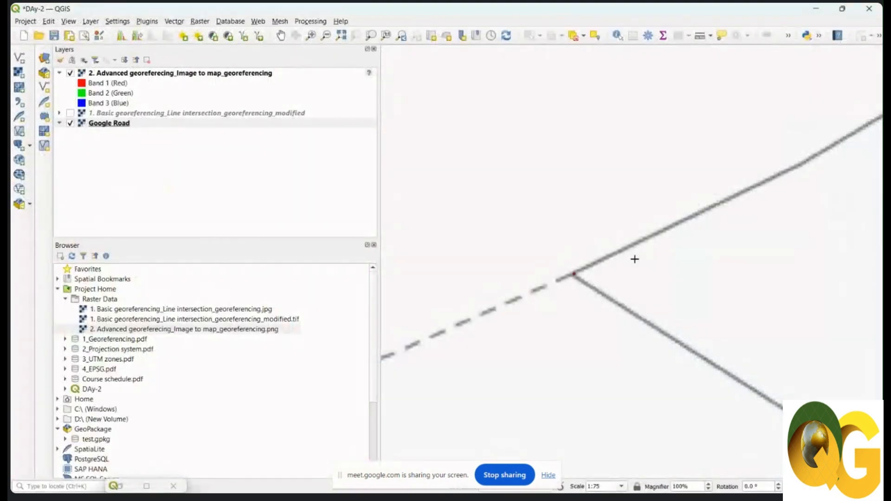
{"action": "scroll", "coordinate": [712, 194], "scroll_direction": "down", "scroll_amount": 6}
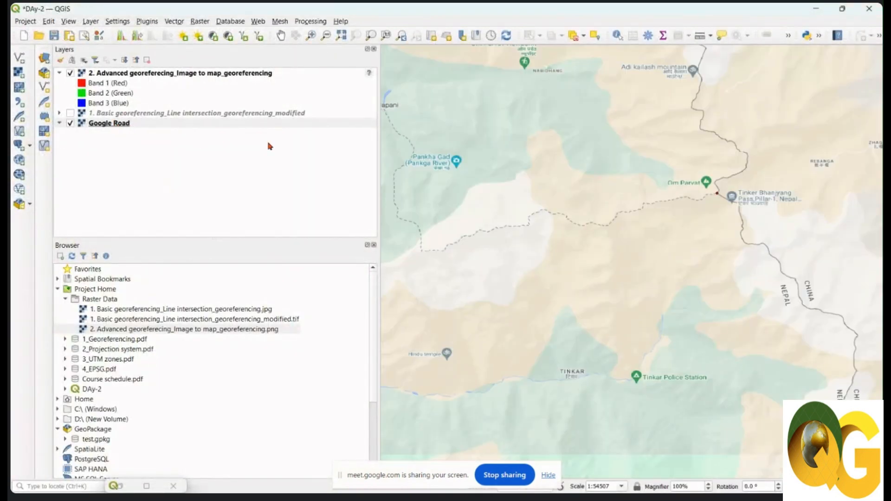
{"action": "scroll", "coordinate": [670, 167], "scroll_direction": "down", "scroll_amount": 2}
{"action": "scroll", "coordinate": [716, 180], "scroll_direction": "down", "scroll_amount": 4}
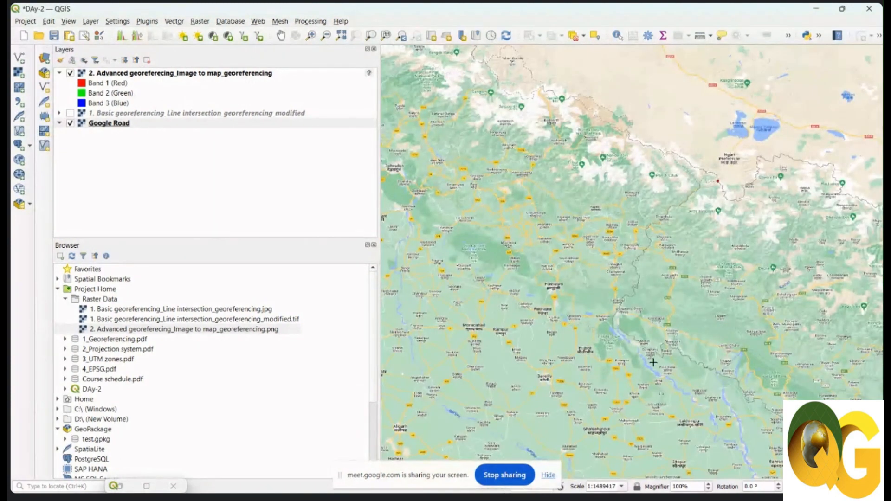
{"action": "scroll", "coordinate": [678, 362], "scroll_direction": "up", "scroll_amount": 2}
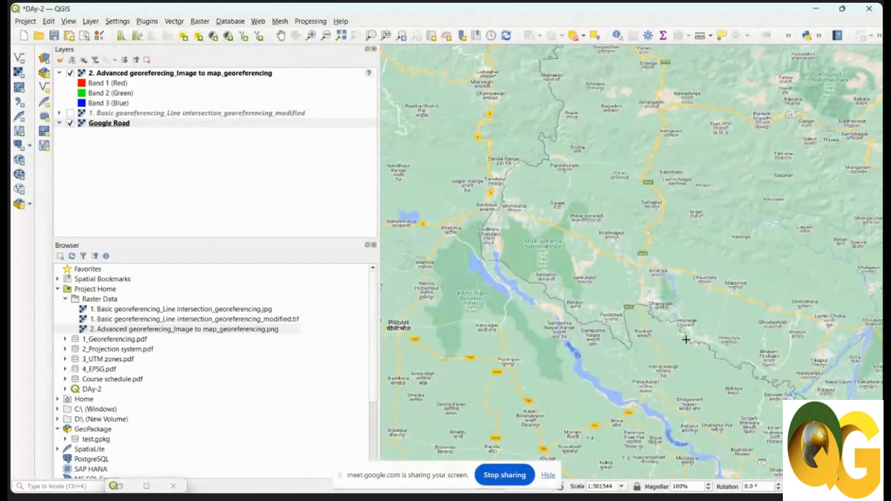
{"action": "scroll", "coordinate": [573, 276], "scroll_direction": "up", "scroll_amount": 2}
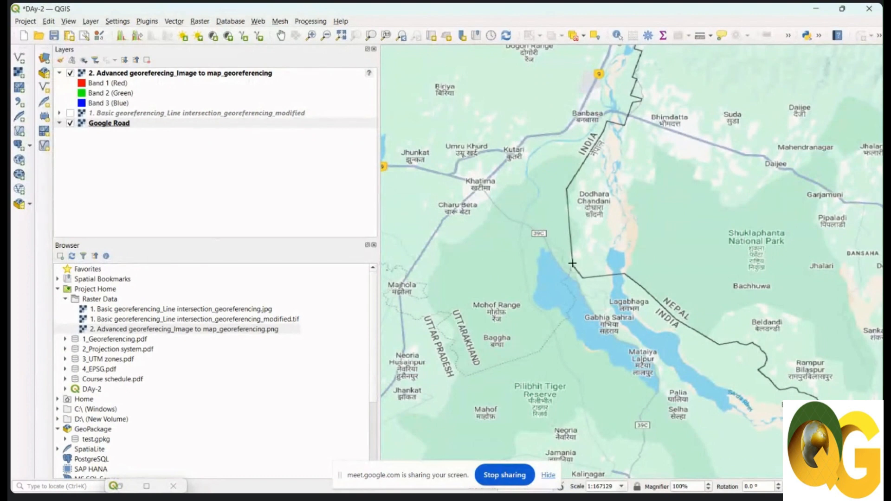
{"action": "scroll", "coordinate": [574, 264], "scroll_direction": "up", "scroll_amount": 3}
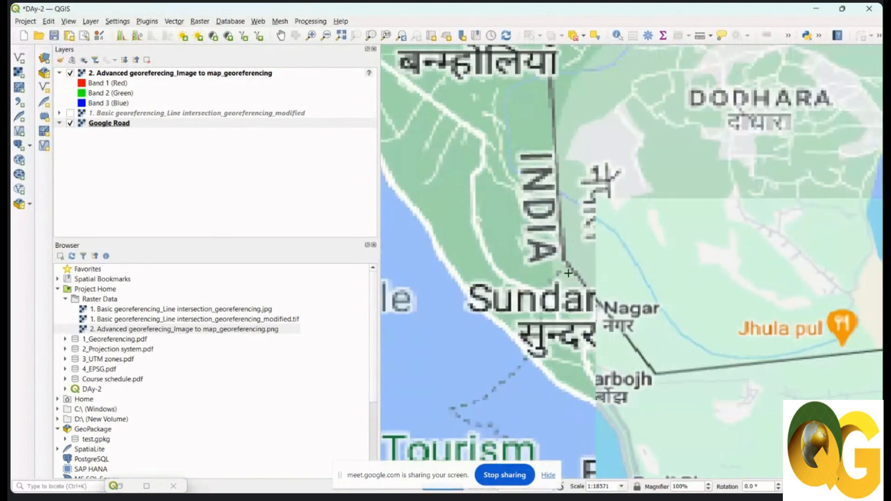
{"action": "scroll", "coordinate": [567, 263], "scroll_direction": "up", "scroll_amount": 3}
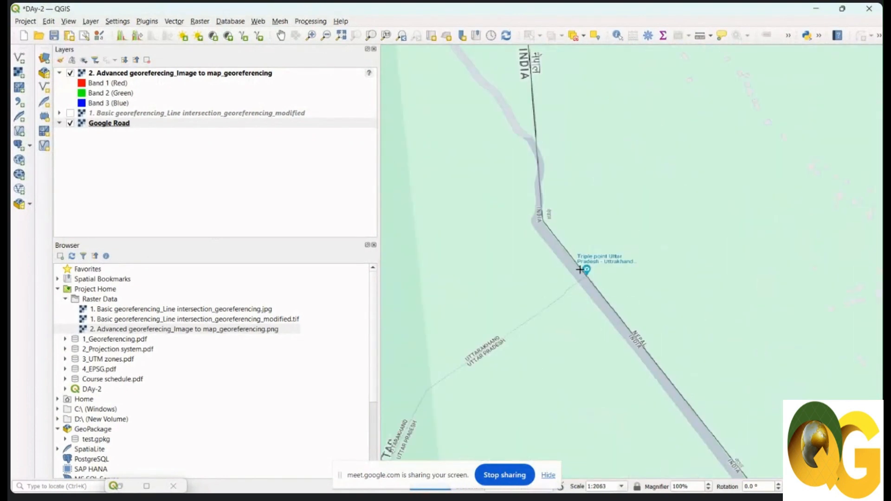
{"action": "scroll", "coordinate": [587, 270], "scroll_direction": "up", "scroll_amount": 1}
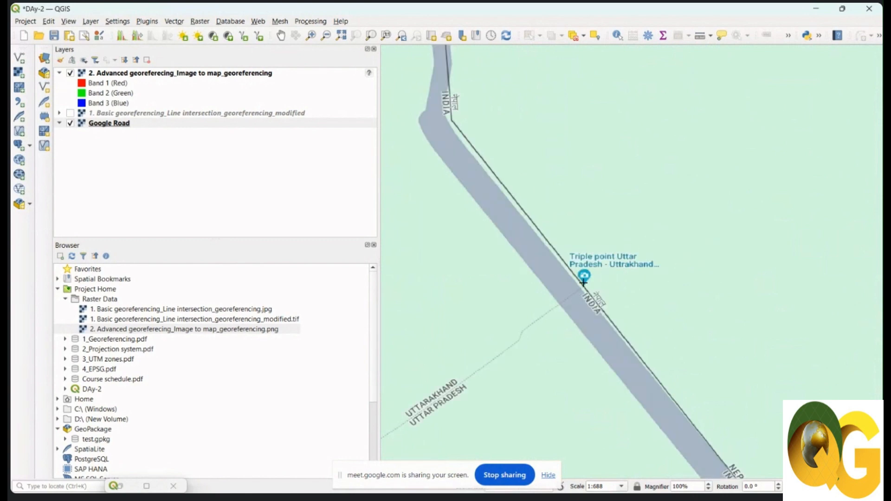
{"action": "scroll", "coordinate": [588, 291], "scroll_direction": "up", "scroll_amount": 1}
{"action": "scroll", "coordinate": [588, 290], "scroll_direction": "up", "scroll_amount": 2}
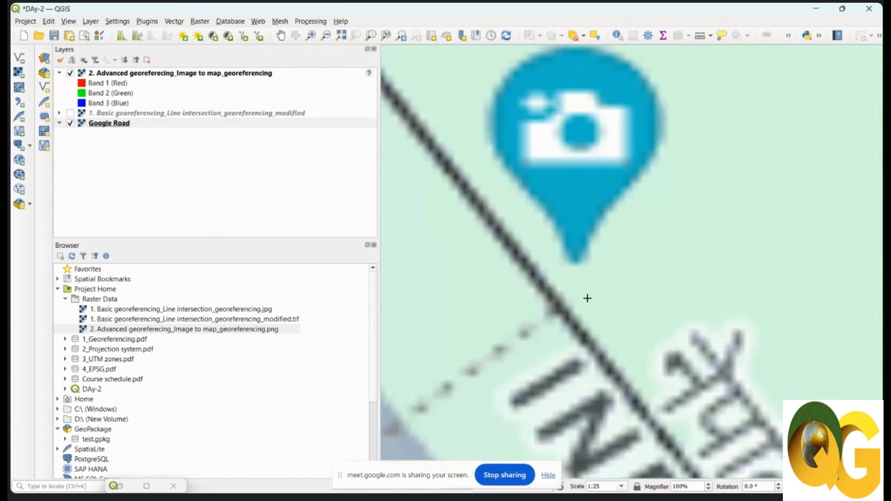
{"action": "left_click", "coordinate": [556, 306]}
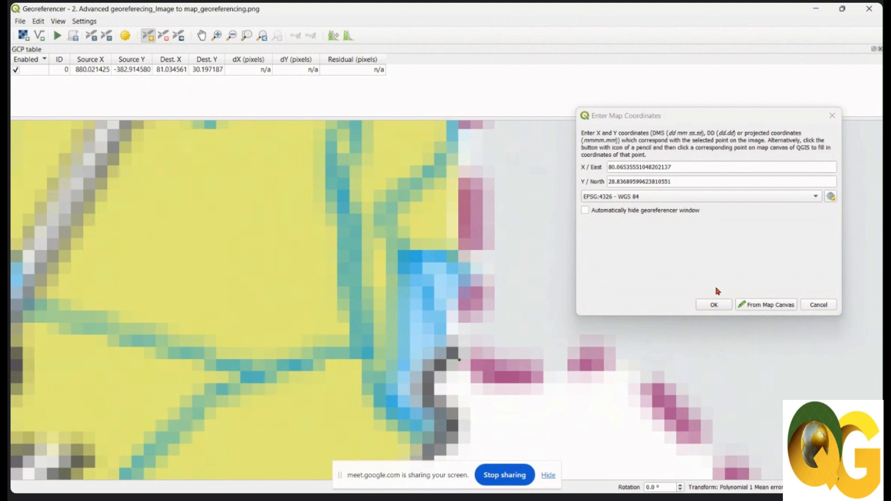
{"action": "left_click", "coordinate": [713, 305]}
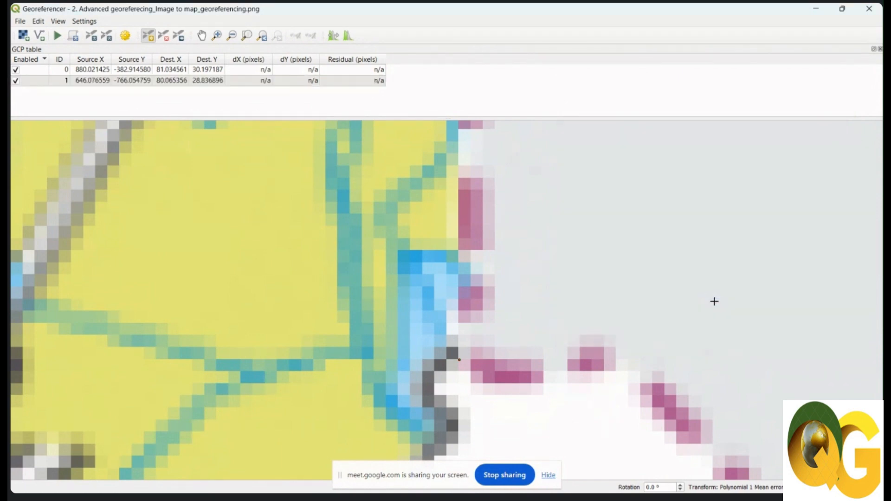
Add a control point at the state border junction just west of highway 7 near Haryana and choose to take its coordinates from the map canvas
{"action": "scroll", "coordinate": [717, 223], "scroll_direction": "down", "scroll_amount": 6}
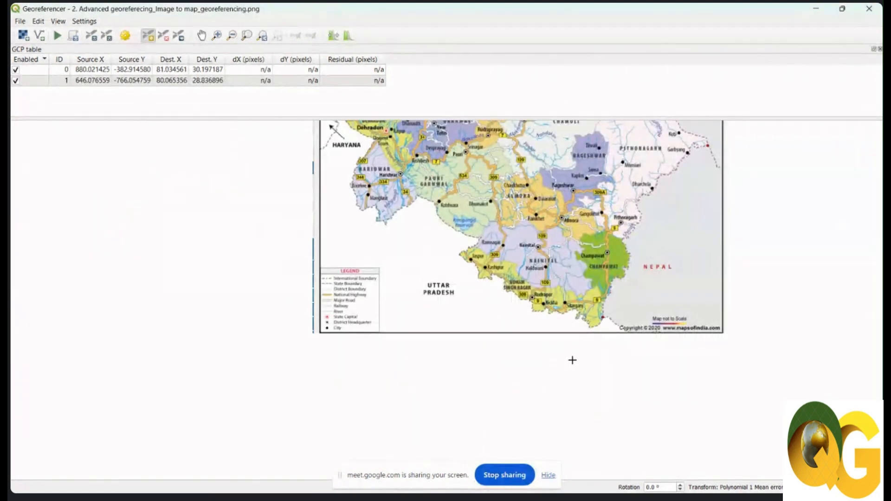
{"action": "scroll", "coordinate": [574, 361], "scroll_direction": "down", "scroll_amount": 3}
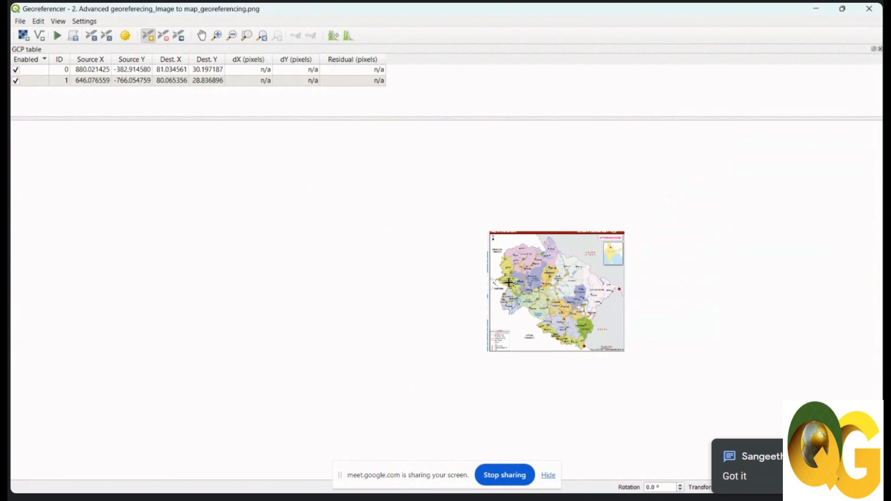
{"action": "scroll", "coordinate": [509, 282], "scroll_direction": "up", "scroll_amount": 6}
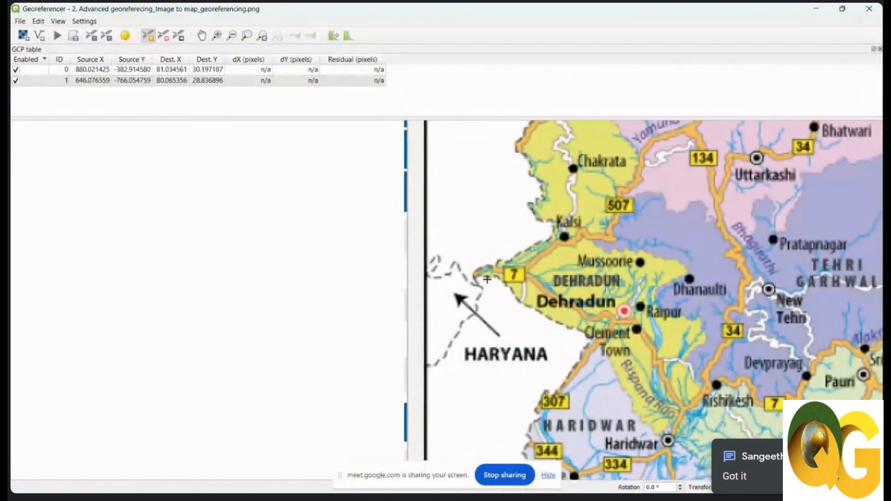
{"action": "scroll", "coordinate": [459, 292], "scroll_direction": "up", "scroll_amount": 3}
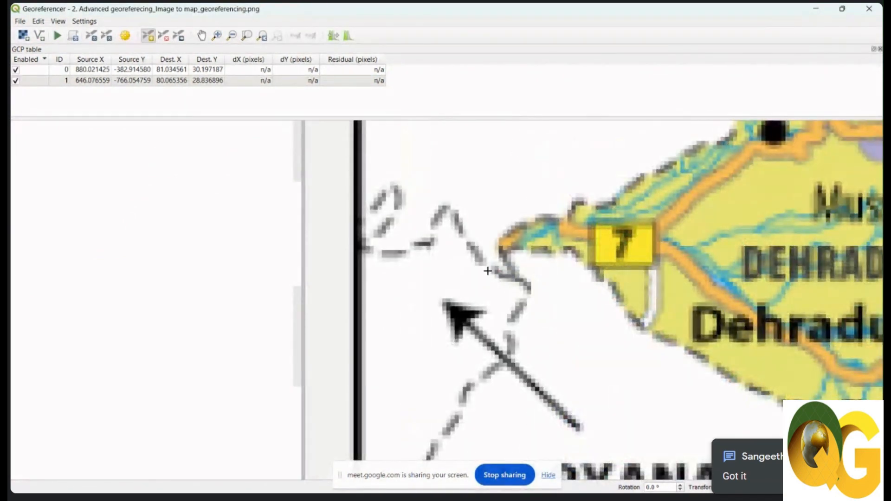
{"action": "scroll", "coordinate": [438, 293], "scroll_direction": "down", "scroll_amount": 3}
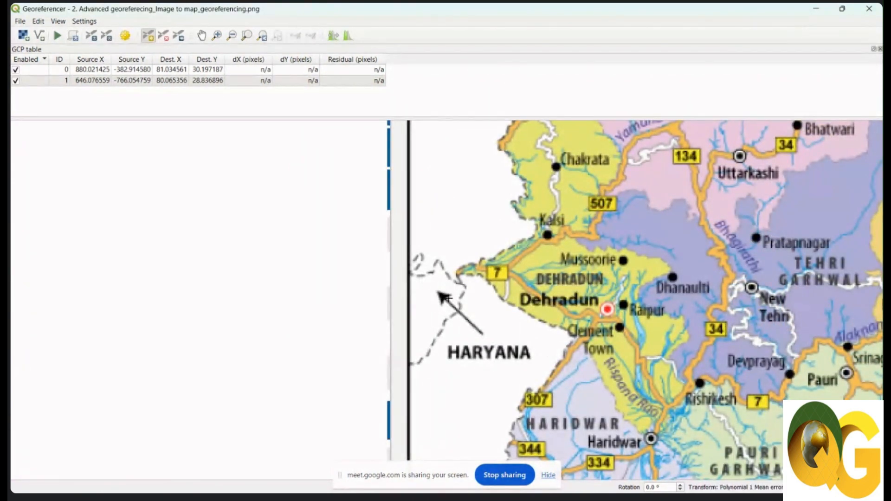
{"action": "scroll", "coordinate": [482, 306], "scroll_direction": "down", "scroll_amount": 3}
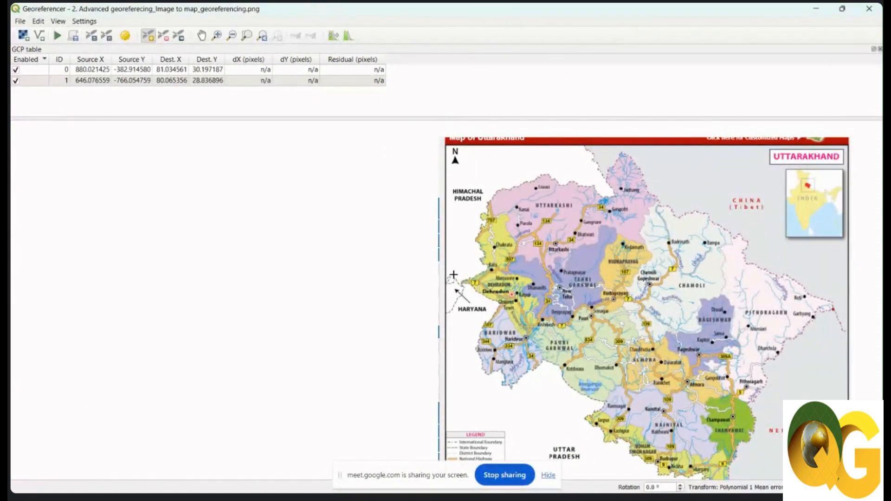
{"action": "scroll", "coordinate": [458, 287], "scroll_direction": "up", "scroll_amount": 5}
{"action": "scroll", "coordinate": [468, 312], "scroll_direction": "down", "scroll_amount": 3}
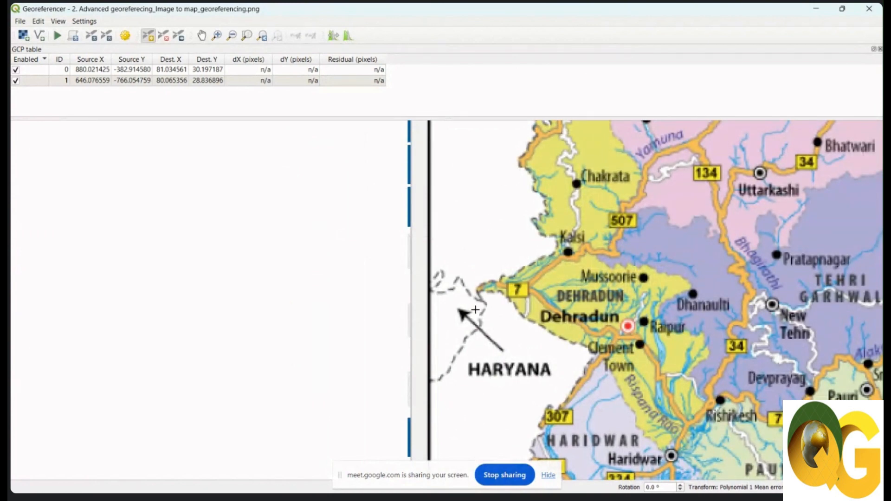
{"action": "scroll", "coordinate": [481, 302], "scroll_direction": "up", "scroll_amount": 3}
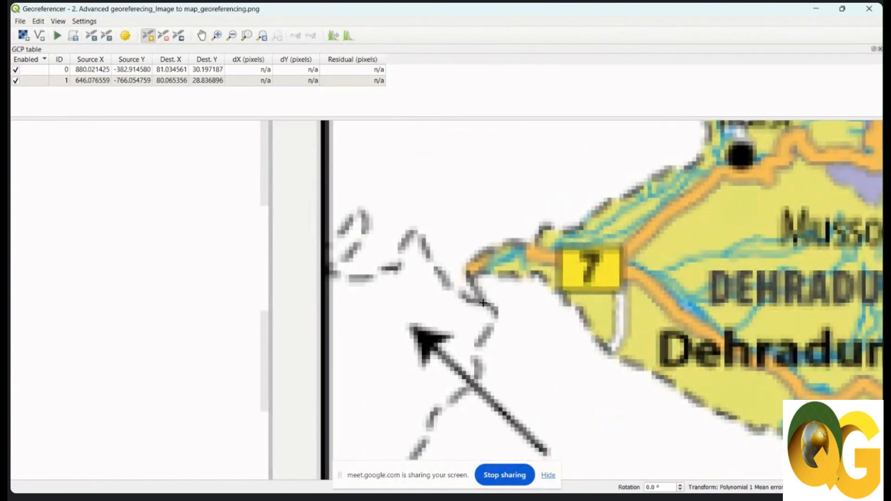
{"action": "scroll", "coordinate": [446, 274], "scroll_direction": "down", "scroll_amount": 3}
{"action": "scroll", "coordinate": [458, 287], "scroll_direction": "up", "scroll_amount": 2}
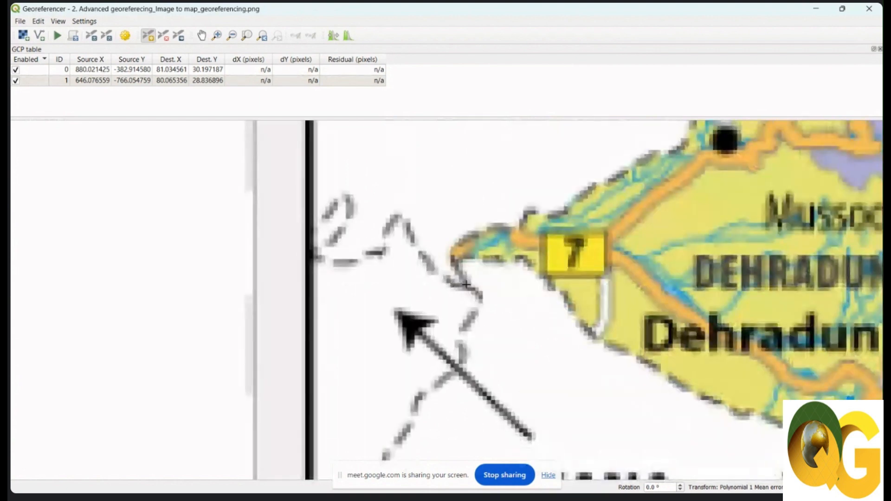
{"action": "scroll", "coordinate": [461, 289], "scroll_direction": "up", "scroll_amount": 3}
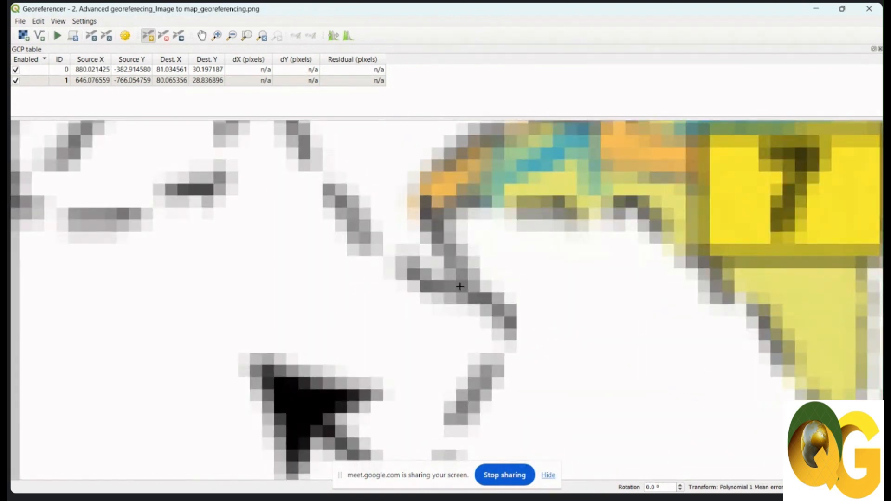
{"action": "left_click", "coordinate": [459, 286]}
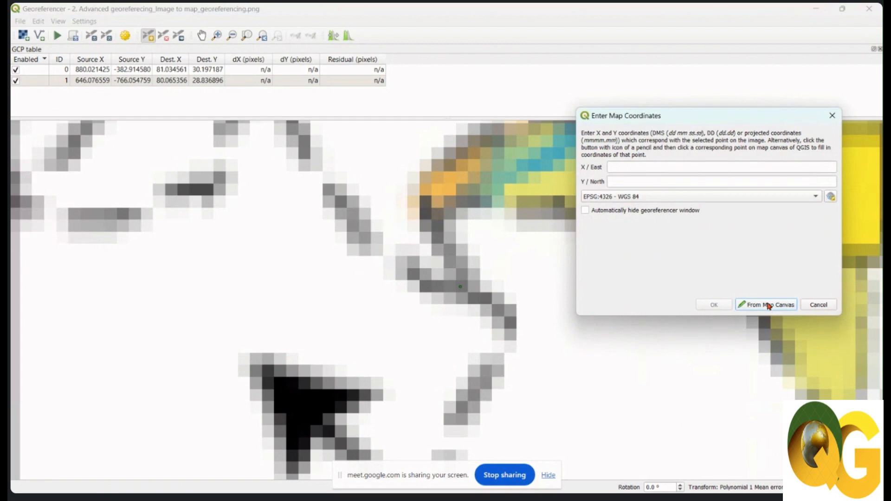
{"action": "left_click", "coordinate": [766, 305]}
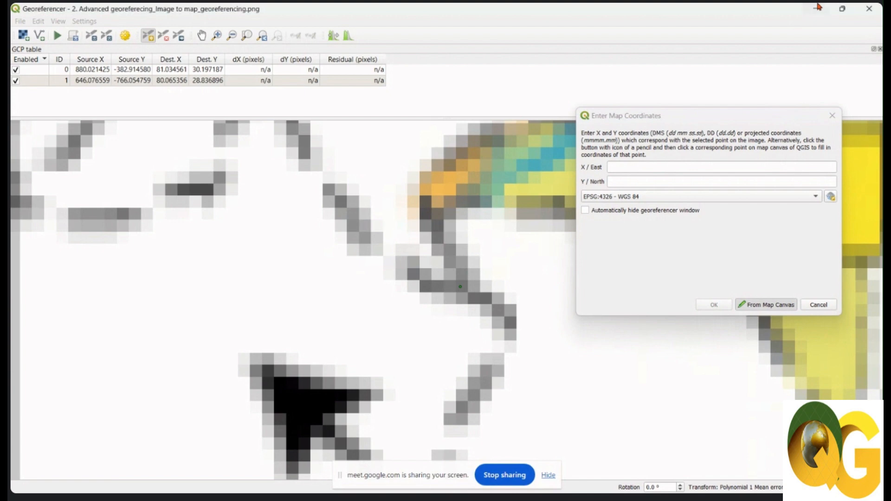
Pick the matching Uttar Pradesh–Haryana–Himachal Pradesh triple point in the Yamuna River on Google Road, about 77.5856 east, 30.3795 north
{"action": "left_click", "coordinate": [816, 8]}
{"action": "scroll", "coordinate": [696, 207], "scroll_direction": "down", "scroll_amount": 8}
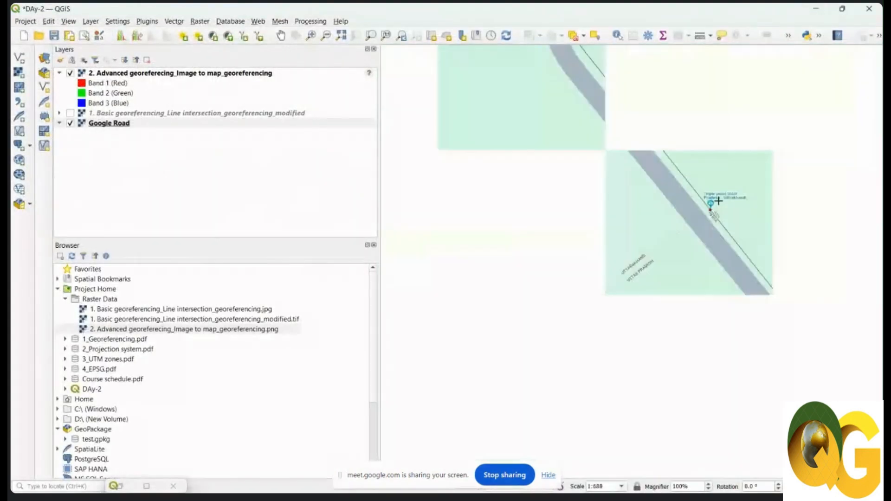
{"action": "scroll", "coordinate": [717, 187], "scroll_direction": "down", "scroll_amount": 5}
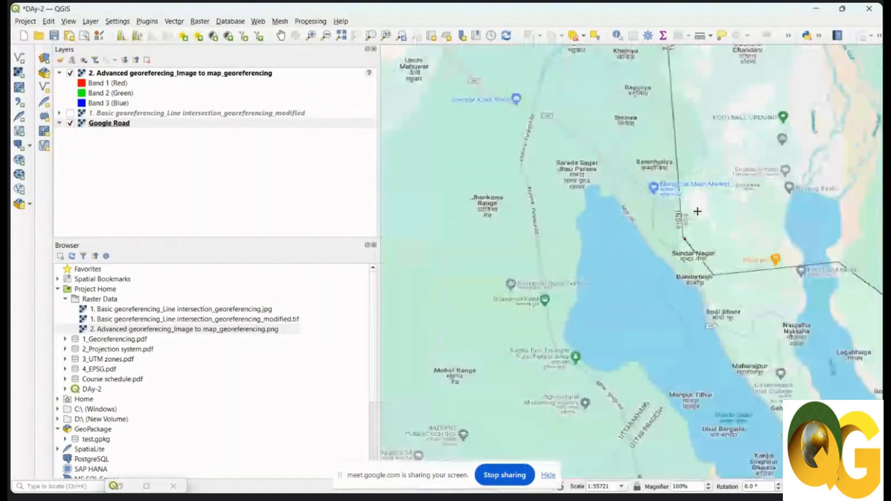
{"action": "scroll", "coordinate": [642, 301], "scroll_direction": "down", "scroll_amount": 3}
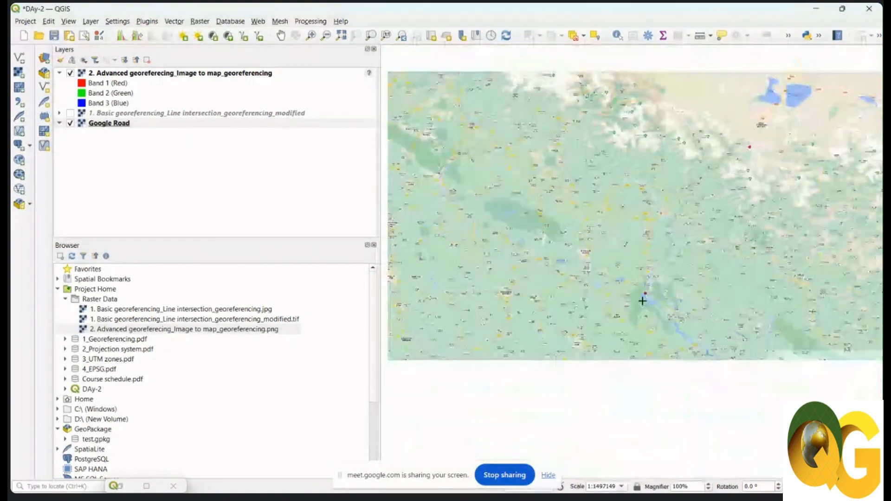
{"action": "scroll", "coordinate": [645, 297], "scroll_direction": "down", "scroll_amount": 2}
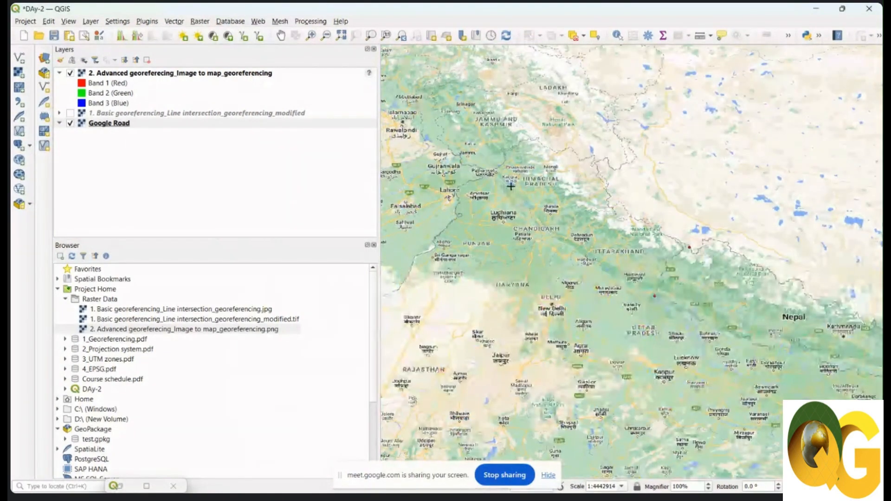
{"action": "scroll", "coordinate": [540, 231], "scroll_direction": "up", "scroll_amount": 2}
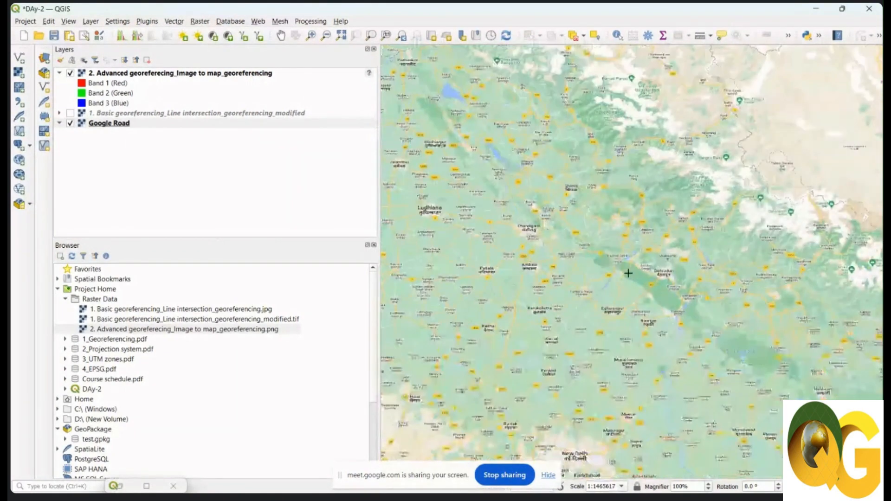
{"action": "scroll", "coordinate": [648, 290], "scroll_direction": "up", "scroll_amount": 2}
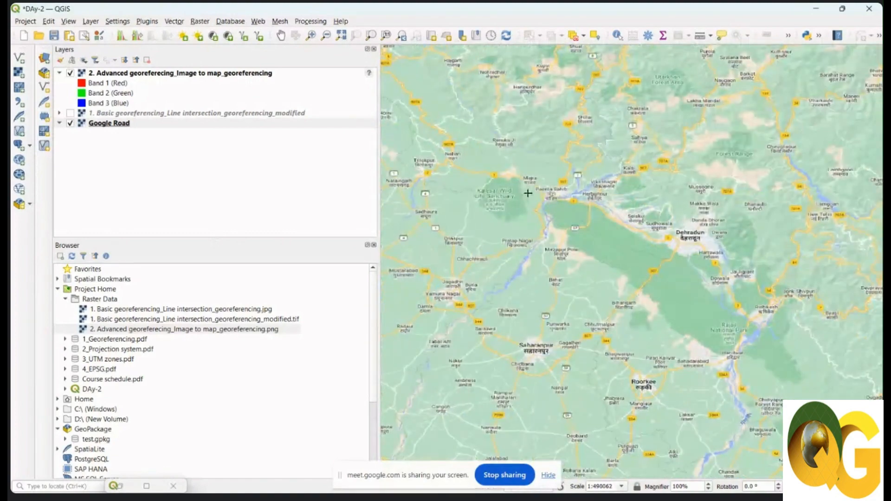
{"action": "scroll", "coordinate": [524, 193], "scroll_direction": "up", "scroll_amount": 1}
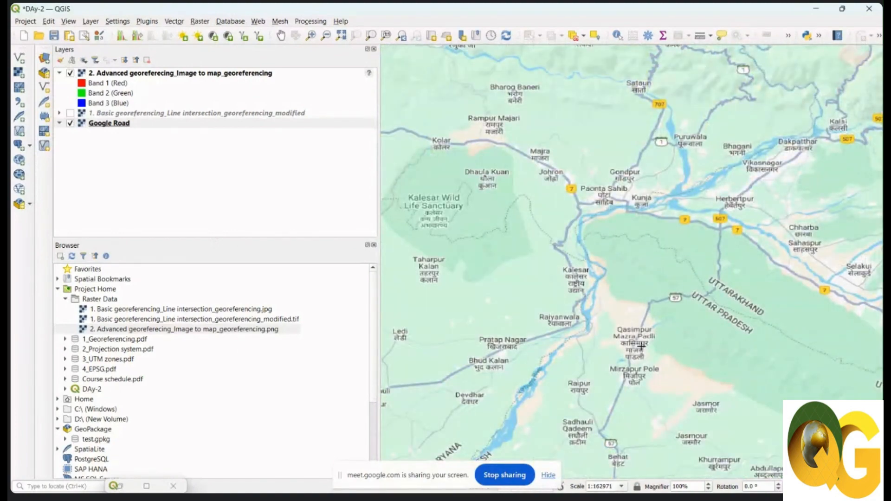
{"action": "scroll", "coordinate": [736, 302], "scroll_direction": "up", "scroll_amount": 2}
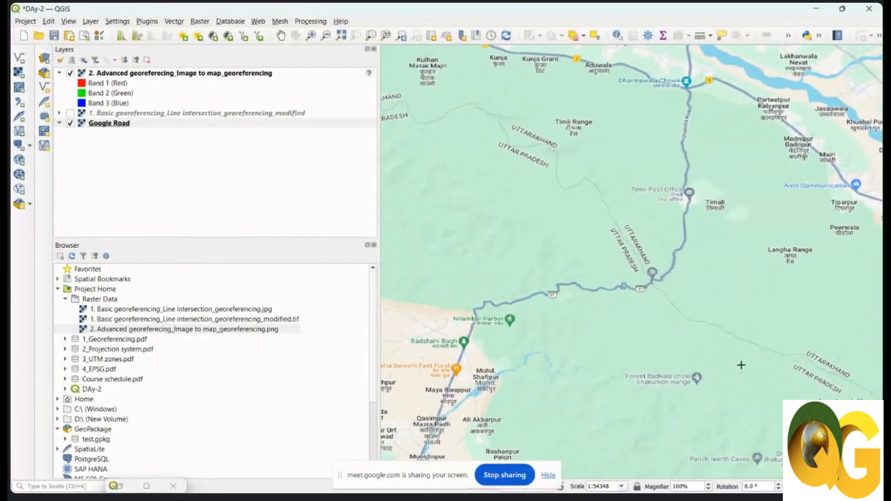
{"action": "scroll", "coordinate": [741, 365], "scroll_direction": "down", "scroll_amount": 2}
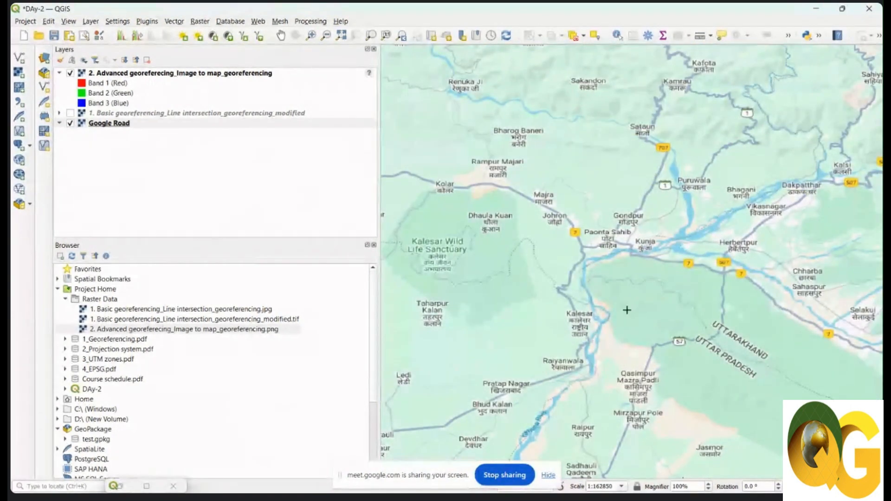
{"action": "scroll", "coordinate": [590, 299], "scroll_direction": "up", "scroll_amount": 2}
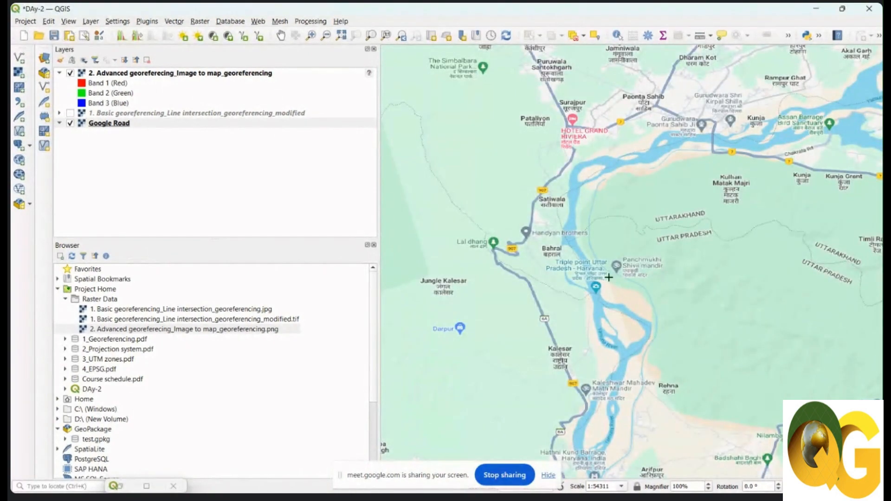
{"action": "scroll", "coordinate": [585, 276], "scroll_direction": "up", "scroll_amount": 2}
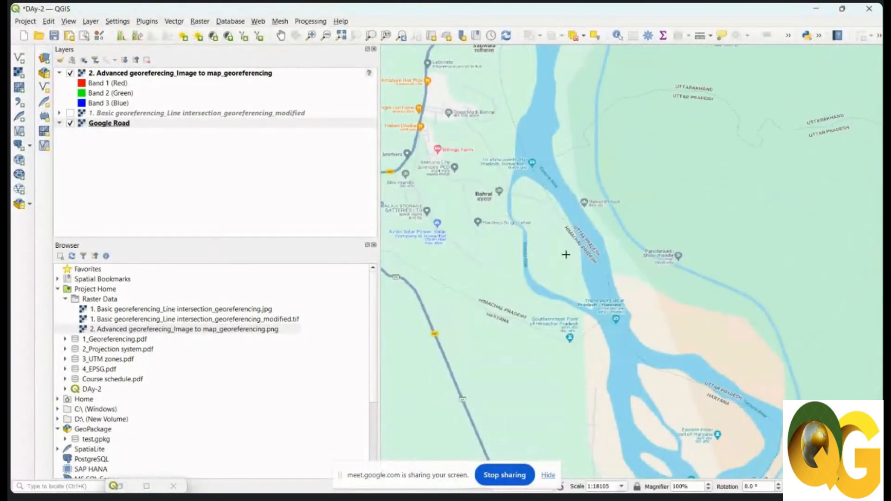
{"action": "scroll", "coordinate": [614, 315], "scroll_direction": "up", "scroll_amount": 3}
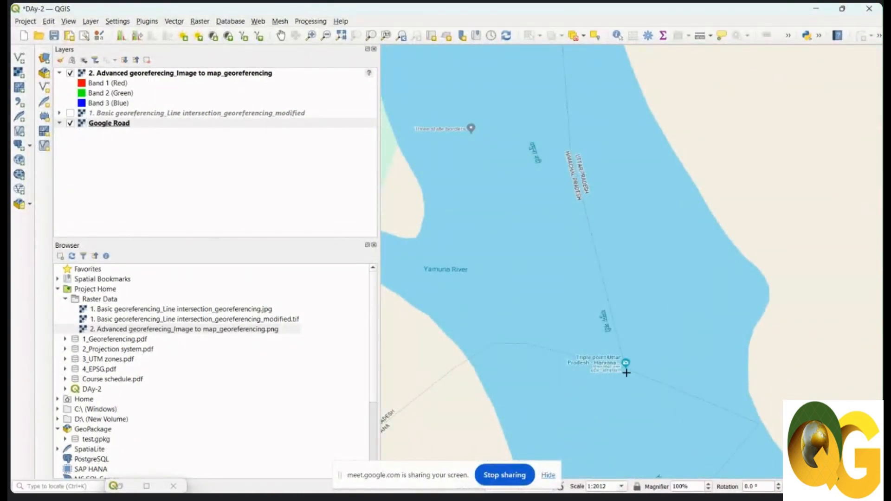
{"action": "scroll", "coordinate": [625, 372], "scroll_direction": "up", "scroll_amount": 2}
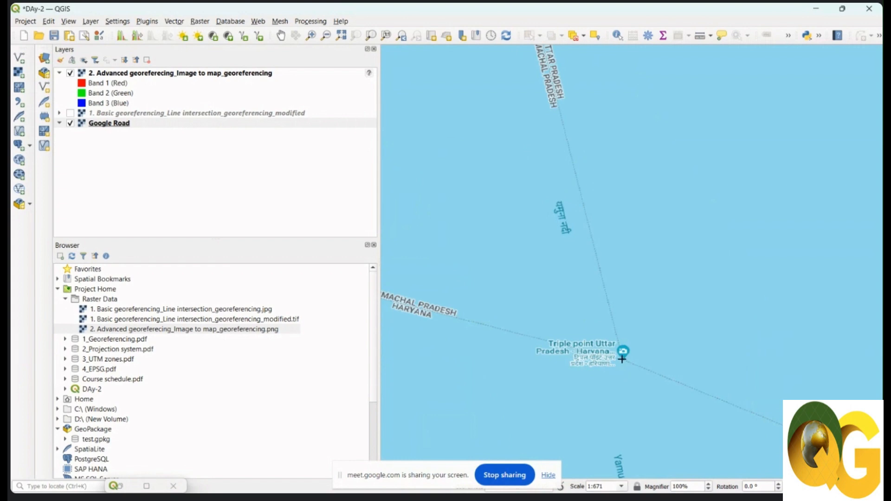
{"action": "scroll", "coordinate": [622, 359], "scroll_direction": "up", "scroll_amount": 2}
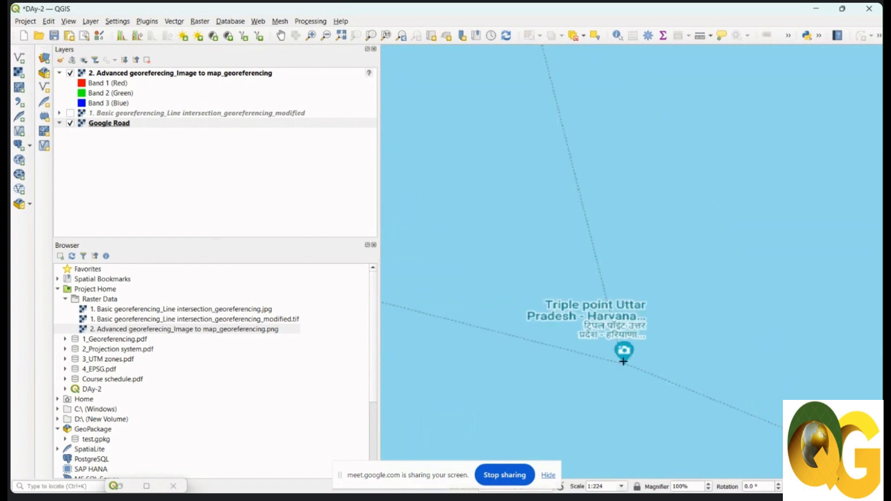
{"action": "left_click", "coordinate": [623, 363]}
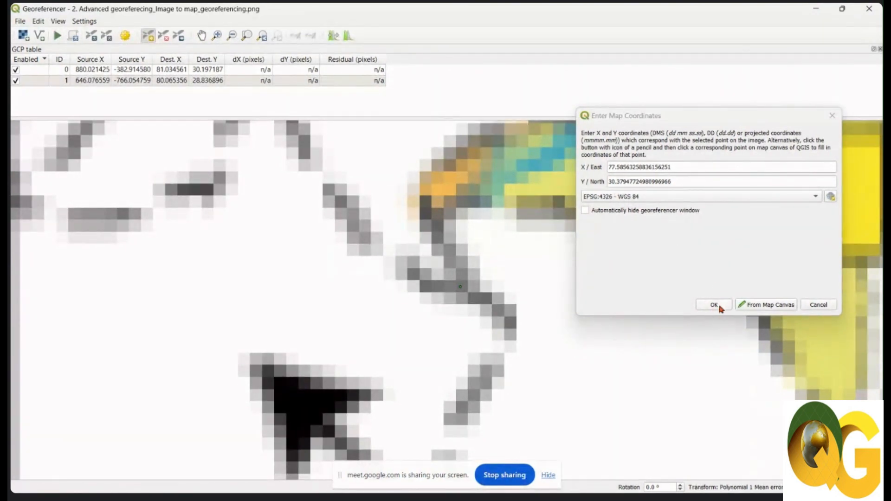
Keep EPSG:4326 - WGS 84 as the coordinate system for the triple point and accept the control point
{"action": "left_click", "coordinate": [656, 197]}
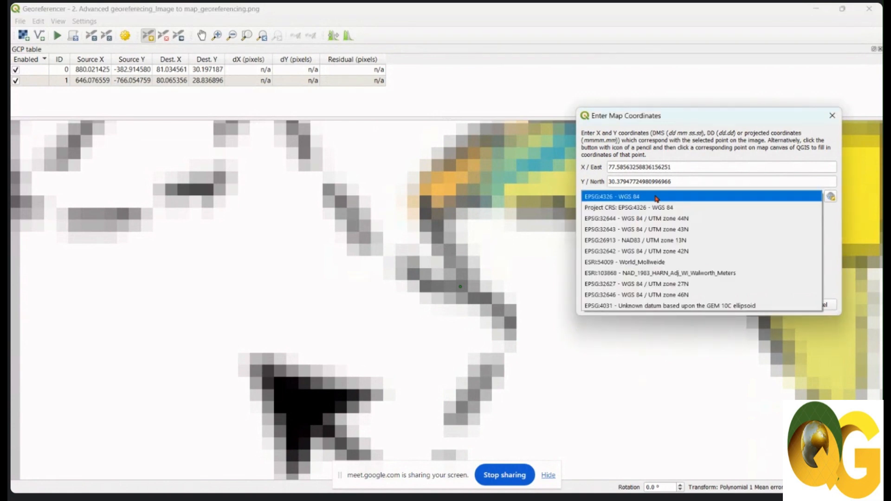
{"action": "left_click", "coordinate": [656, 198]}
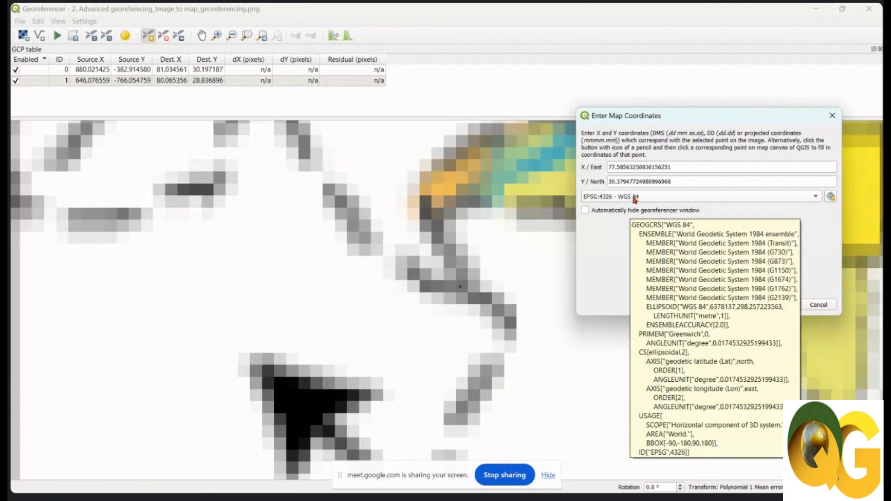
{"action": "left_click", "coordinate": [650, 198]}
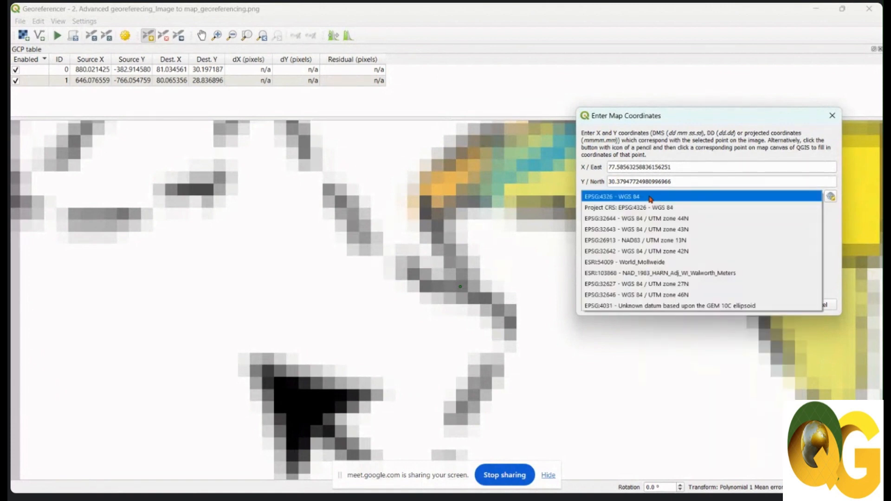
{"action": "left_click", "coordinate": [650, 197]}
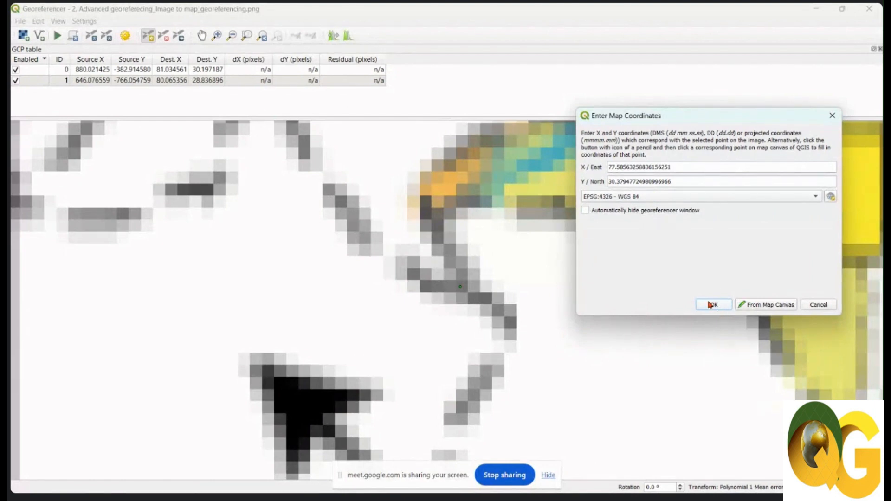
{"action": "left_click", "coordinate": [710, 305]}
Add a control point at the international border junction northwest of Jadhang on the image and choose to take its coordinates from the map canvas
{"action": "scroll", "coordinate": [596, 286], "scroll_direction": "down", "scroll_amount": 6}
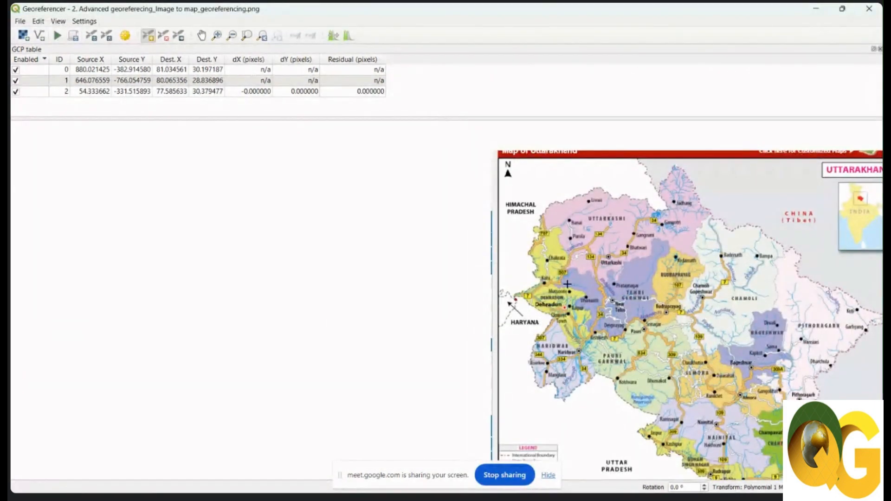
{"action": "scroll", "coordinate": [673, 191], "scroll_direction": "up", "scroll_amount": 3}
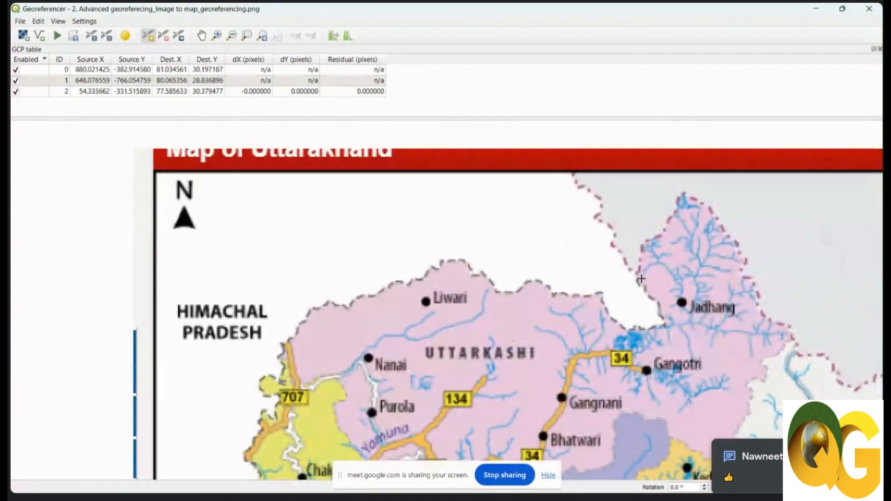
{"action": "scroll", "coordinate": [637, 275], "scroll_direction": "up", "scroll_amount": 3}
{"action": "scroll", "coordinate": [626, 281], "scroll_direction": "down", "scroll_amount": 3}
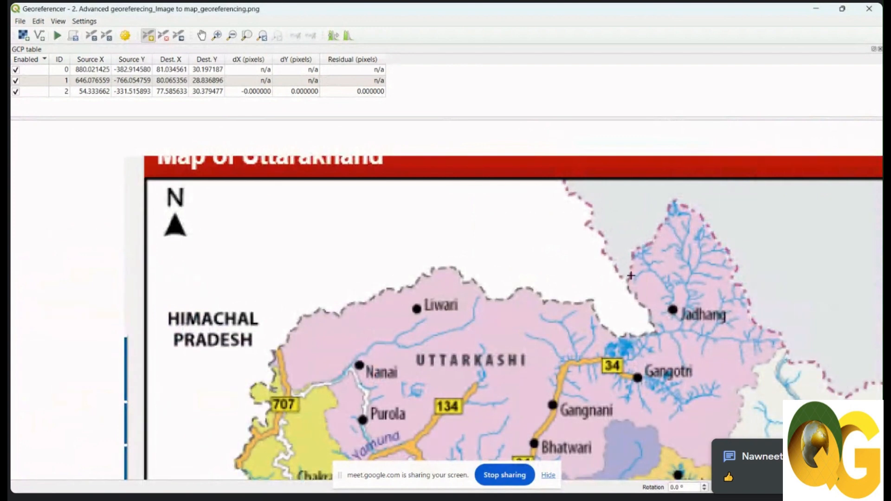
{"action": "scroll", "coordinate": [630, 275], "scroll_direction": "up", "scroll_amount": 3}
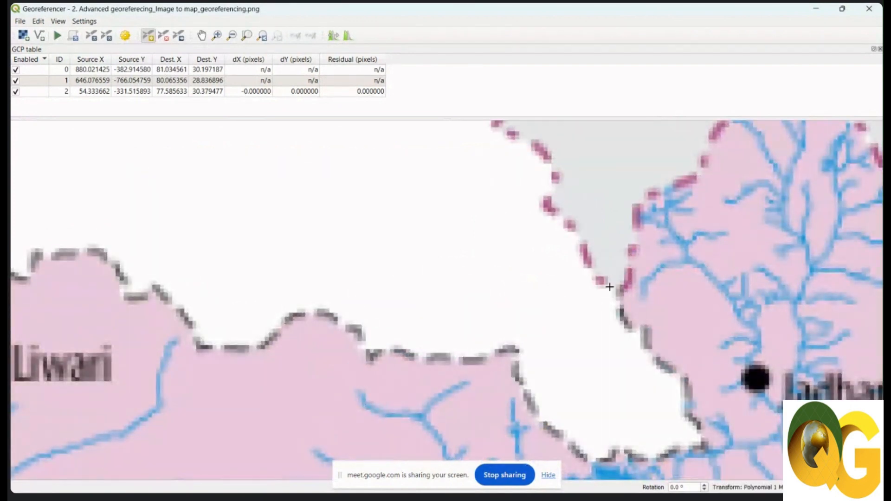
{"action": "scroll", "coordinate": [592, 314], "scroll_direction": "down", "scroll_amount": 3}
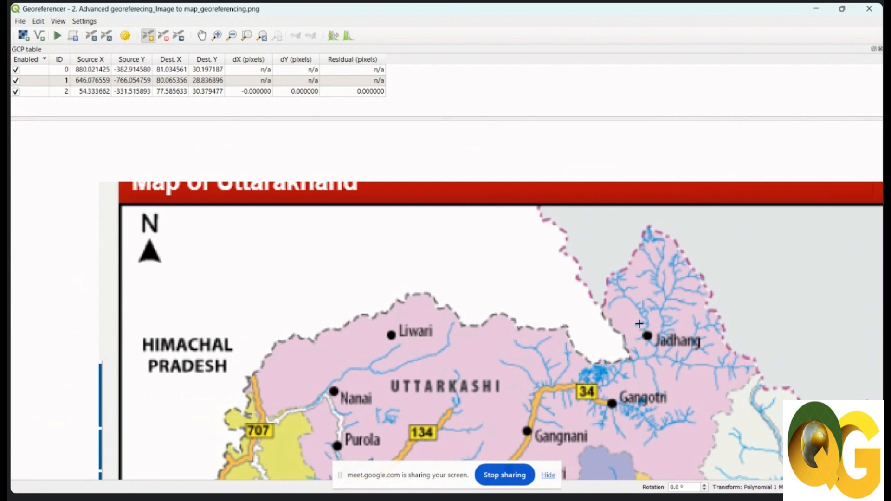
{"action": "scroll", "coordinate": [595, 302], "scroll_direction": "up", "scroll_amount": 3}
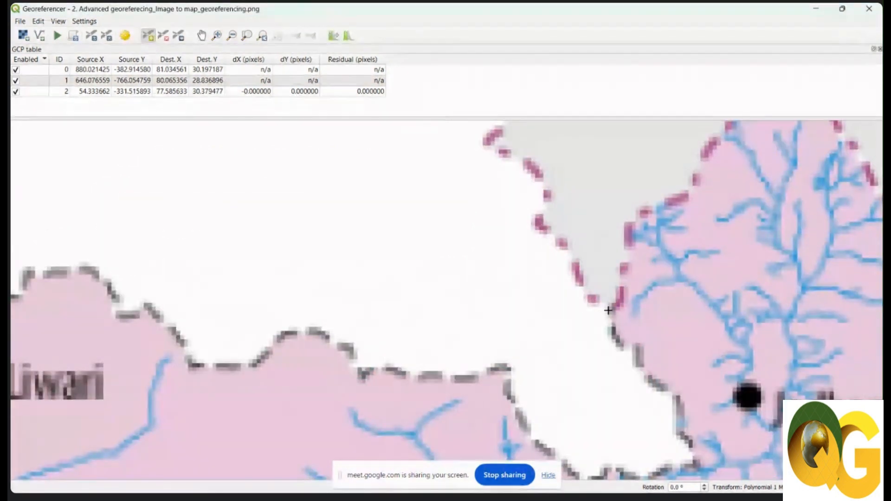
{"action": "scroll", "coordinate": [605, 308], "scroll_direction": "up", "scroll_amount": 3}
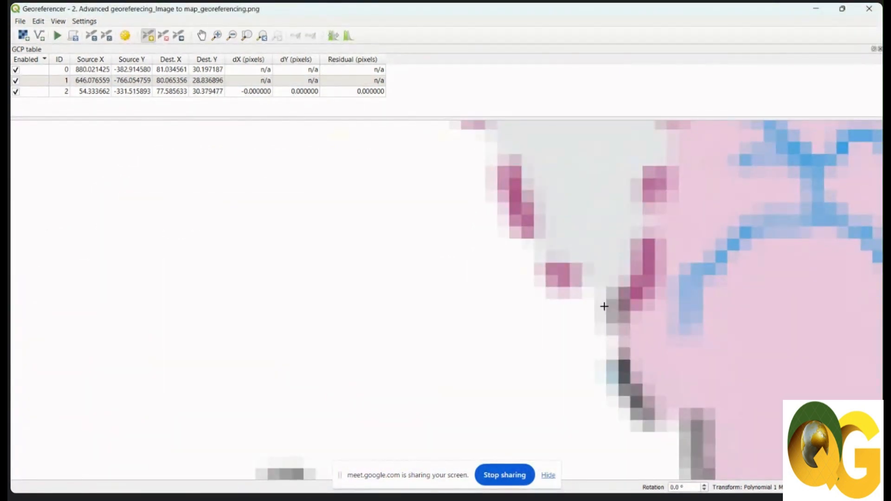
{"action": "left_click", "coordinate": [604, 306]}
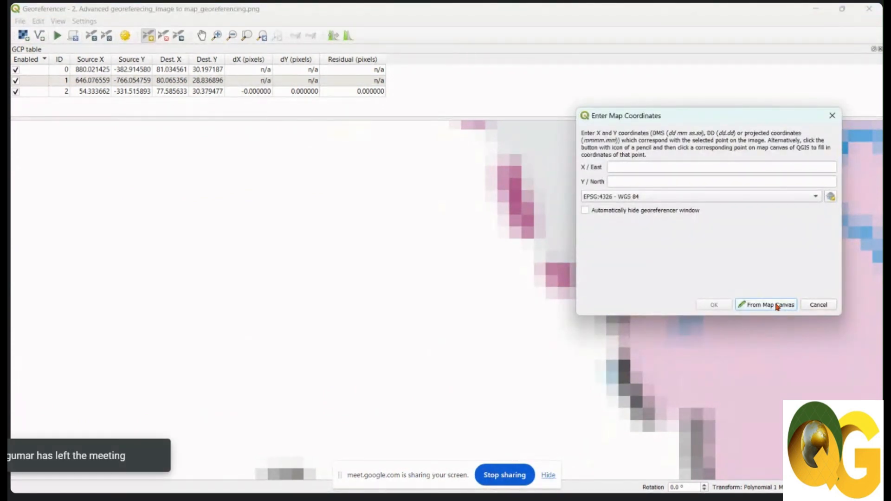
{"action": "left_click", "coordinate": [778, 306]}
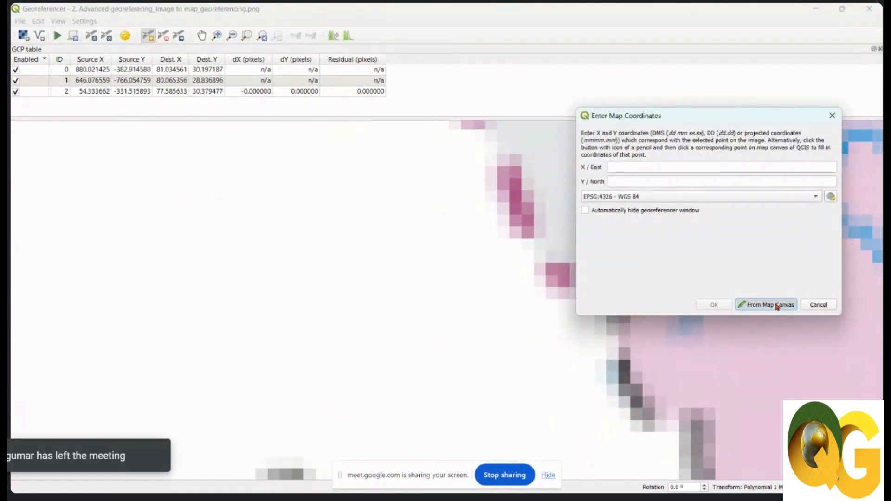
Examine the border lines around Jadhang and Nelang on Google Road for the match to the international border junction
{"action": "left_click", "coordinate": [816, 12]}
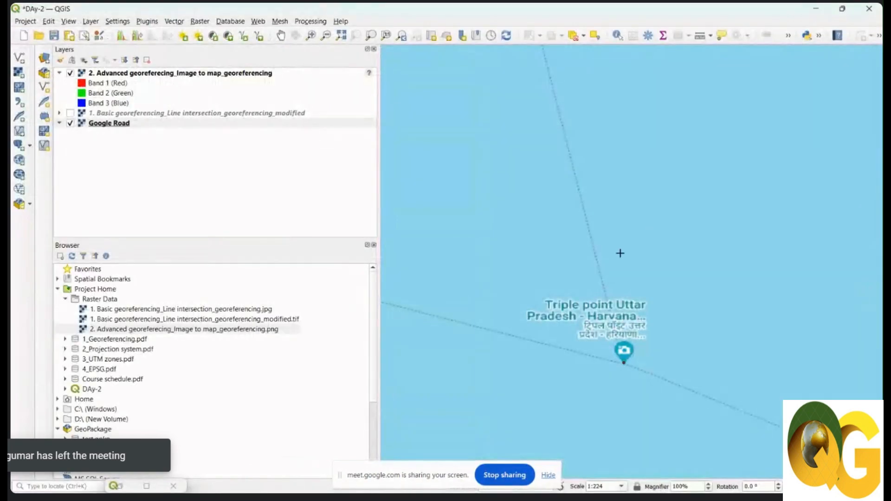
{"action": "scroll", "coordinate": [532, 327], "scroll_direction": "up", "scroll_amount": 3}
{"action": "scroll", "coordinate": [532, 328], "scroll_direction": "down", "scroll_amount": 5}
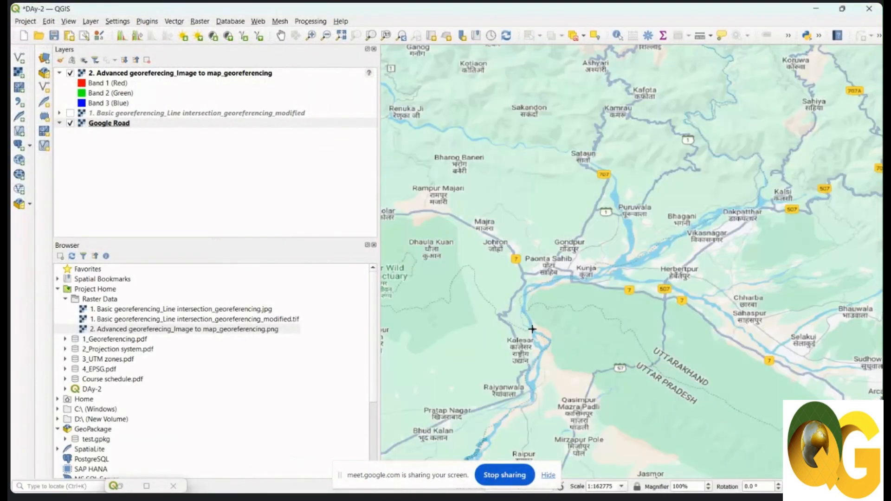
{"action": "scroll", "coordinate": [532, 329], "scroll_direction": "down", "scroll_amount": 3}
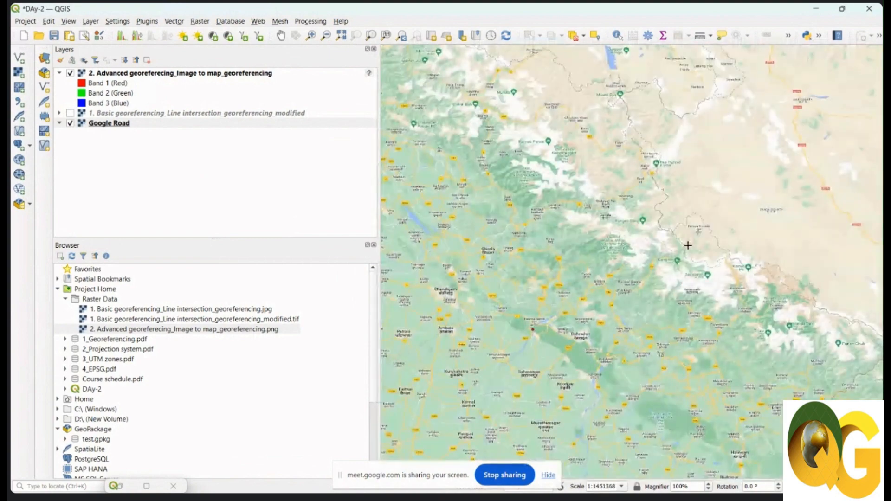
{"action": "scroll", "coordinate": [697, 227], "scroll_direction": "up", "scroll_amount": 2}
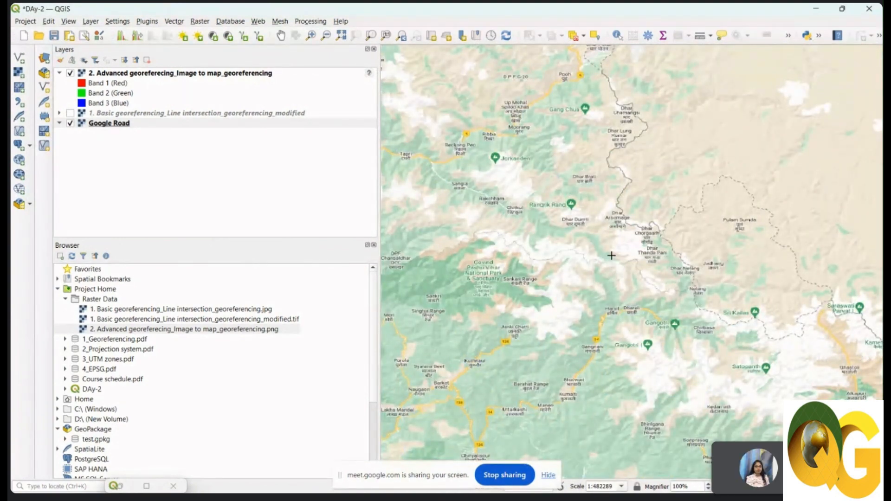
{"action": "scroll", "coordinate": [728, 316], "scroll_direction": "up", "scroll_amount": 2}
{"action": "scroll", "coordinate": [546, 305], "scroll_direction": "down", "scroll_amount": 2}
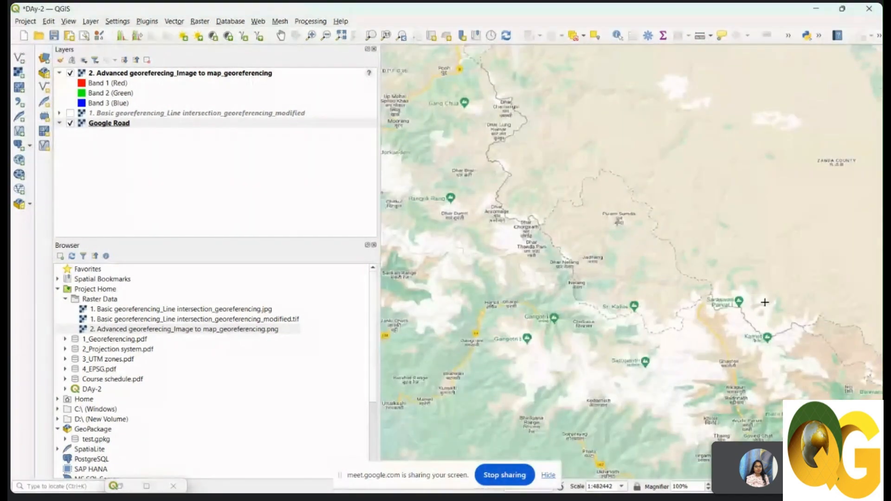
{"action": "scroll", "coordinate": [719, 299], "scroll_direction": "up", "scroll_amount": 2}
{"action": "scroll", "coordinate": [748, 272], "scroll_direction": "down", "scroll_amount": 2}
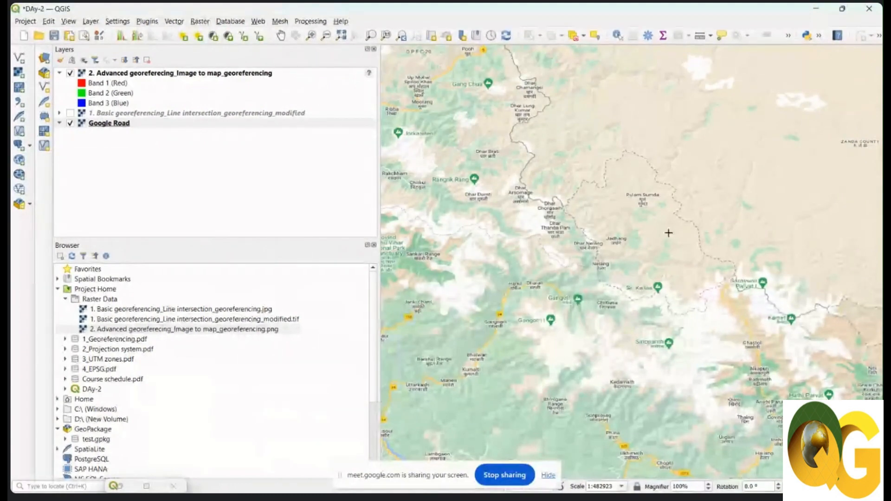
{"action": "scroll", "coordinate": [561, 205], "scroll_direction": "up", "scroll_amount": 2}
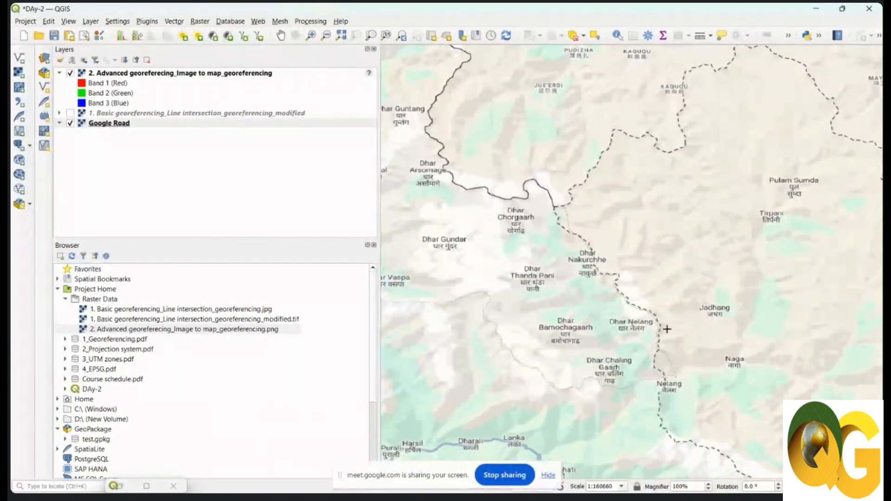
{"action": "scroll", "coordinate": [671, 387], "scroll_direction": "up", "scroll_amount": 2}
{"action": "scroll", "coordinate": [674, 360], "scroll_direction": "up", "scroll_amount": 2}
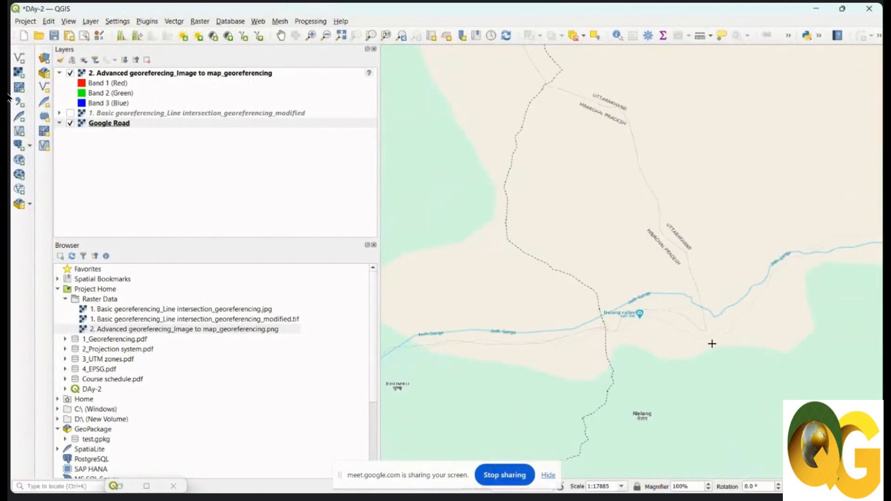
{"action": "scroll", "coordinate": [709, 341], "scroll_direction": "up", "scroll_amount": 2}
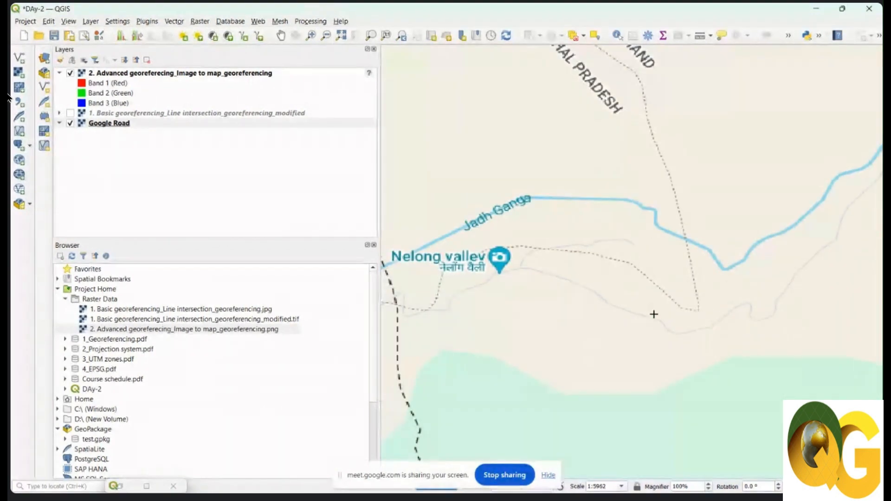
{"action": "scroll", "coordinate": [611, 308], "scroll_direction": "down", "scroll_amount": 2}
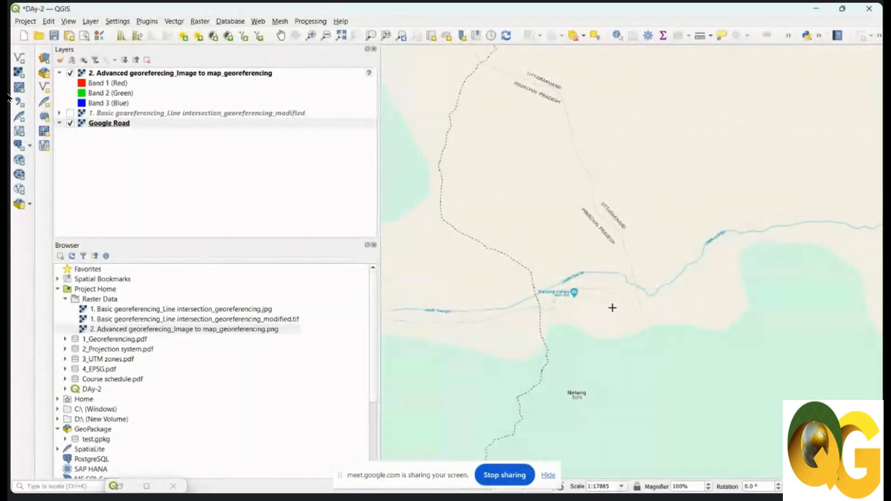
{"action": "scroll", "coordinate": [601, 246], "scroll_direction": "down", "scroll_amount": 2}
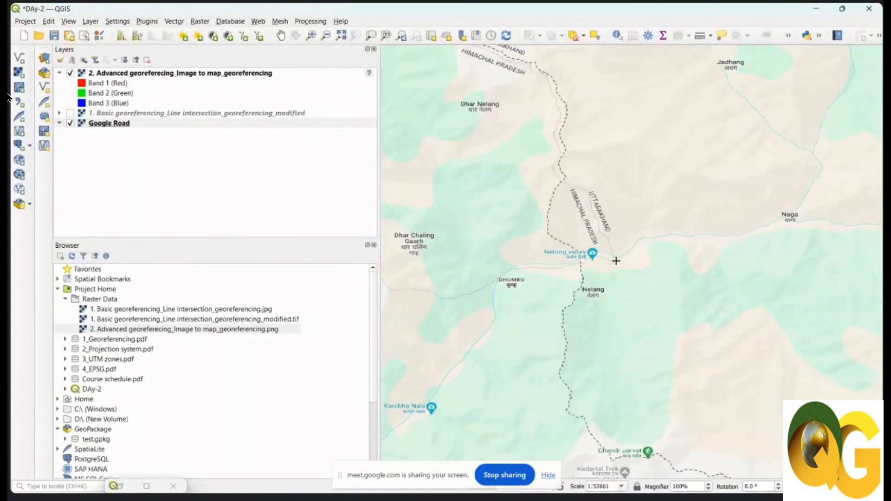
{"action": "scroll", "coordinate": [615, 261], "scroll_direction": "down", "scroll_amount": 2}
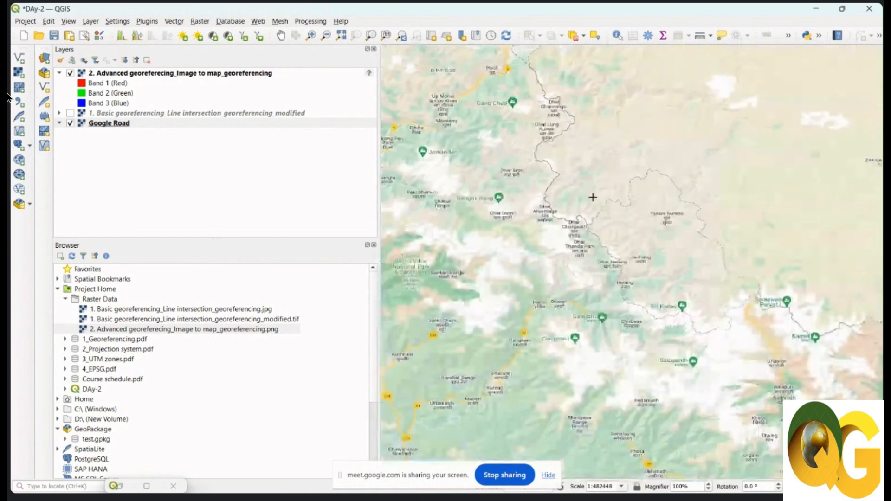
Pick the junction of the solid and dashed international borders near Dhar Chorgaarh, about 78.8834 east, 31.2862 north, and accept the control point
{"action": "scroll", "coordinate": [594, 231], "scroll_direction": "up", "scroll_amount": 2}
{"action": "scroll", "coordinate": [588, 231], "scroll_direction": "up", "scroll_amount": 2}
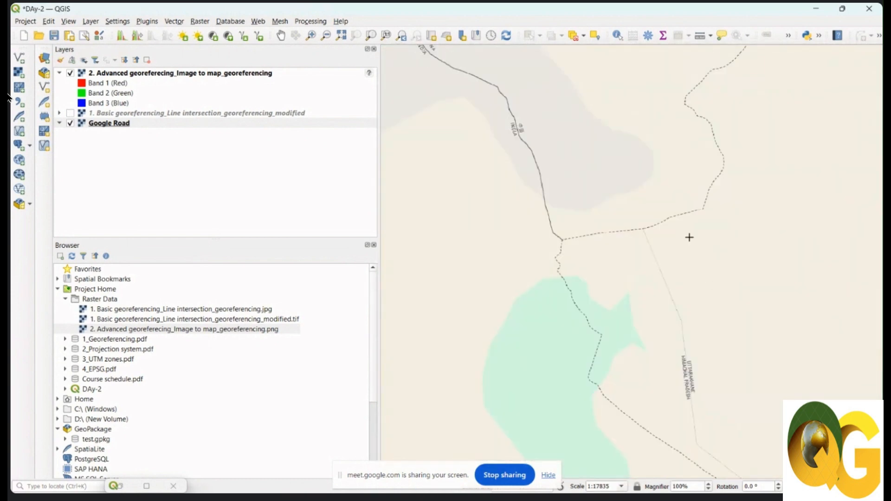
{"action": "scroll", "coordinate": [644, 235], "scroll_direction": "up", "scroll_amount": 2}
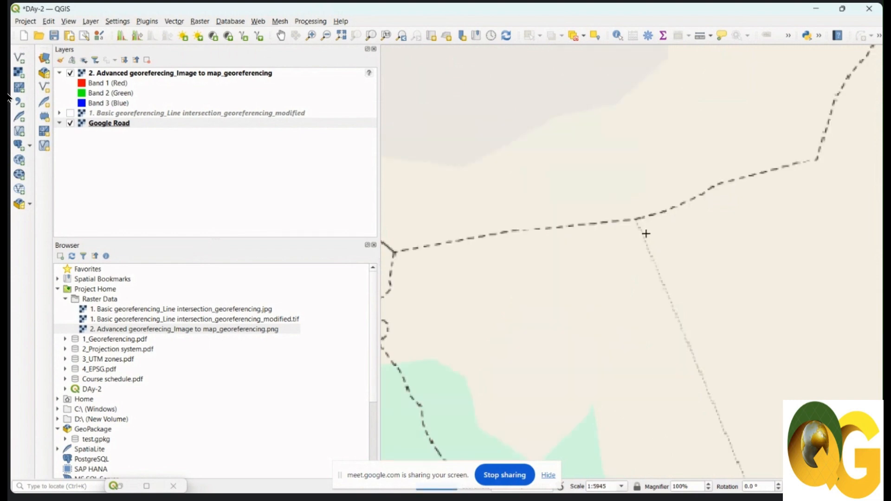
{"action": "scroll", "coordinate": [642, 232], "scroll_direction": "down", "scroll_amount": 2}
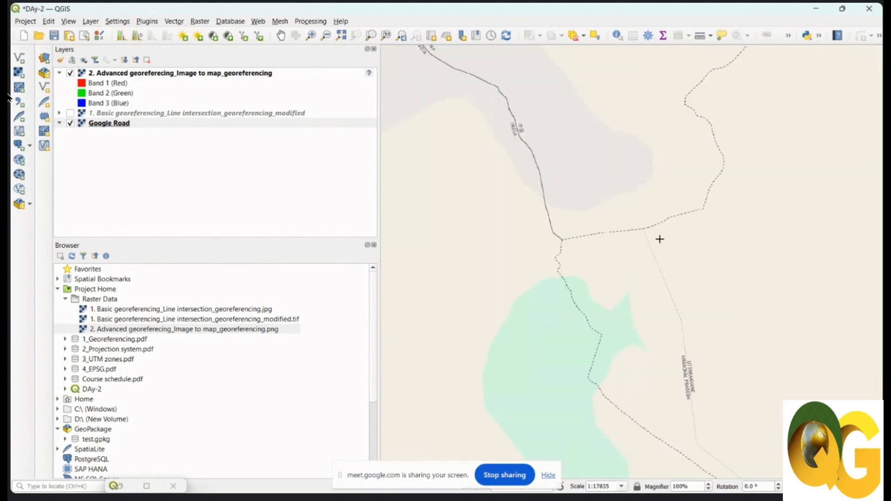
{"action": "scroll", "coordinate": [555, 240], "scroll_direction": "up", "scroll_amount": 3}
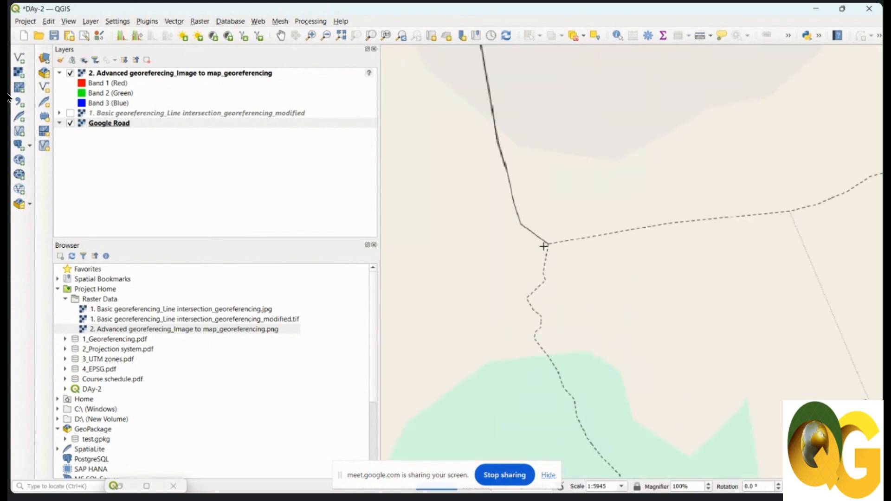
{"action": "scroll", "coordinate": [554, 240], "scroll_direction": "up", "scroll_amount": 5}
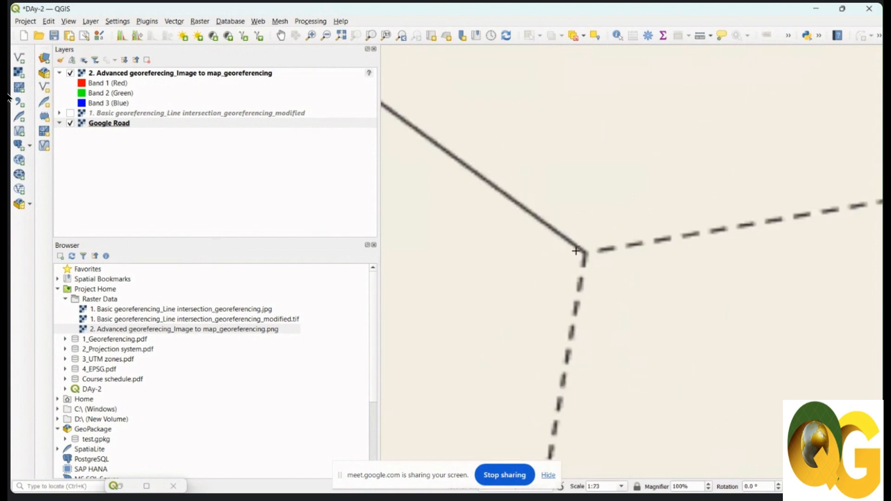
{"action": "left_click", "coordinate": [584, 251]}
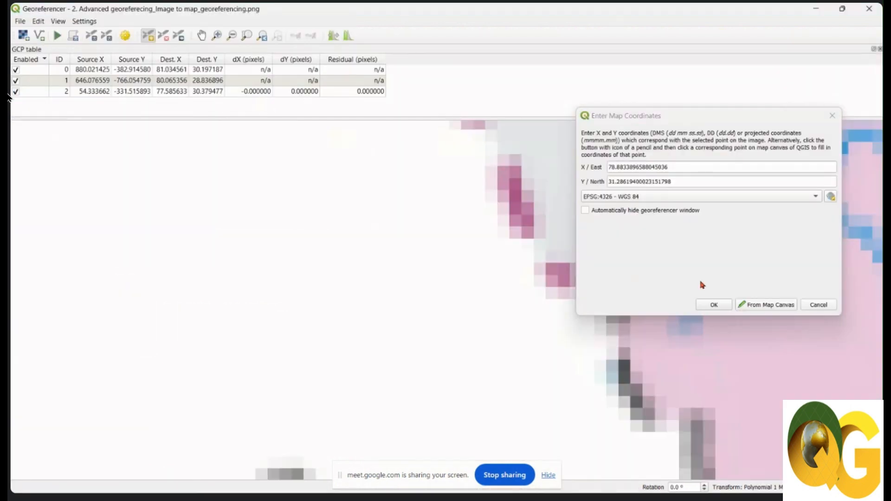
{"action": "left_click", "coordinate": [714, 304]}
Examine the interior of the Uttarakhand image, especially around the Rudraprayag marker, for a further control point location
{"action": "scroll", "coordinate": [557, 241], "scroll_direction": "down", "scroll_amount": 10}
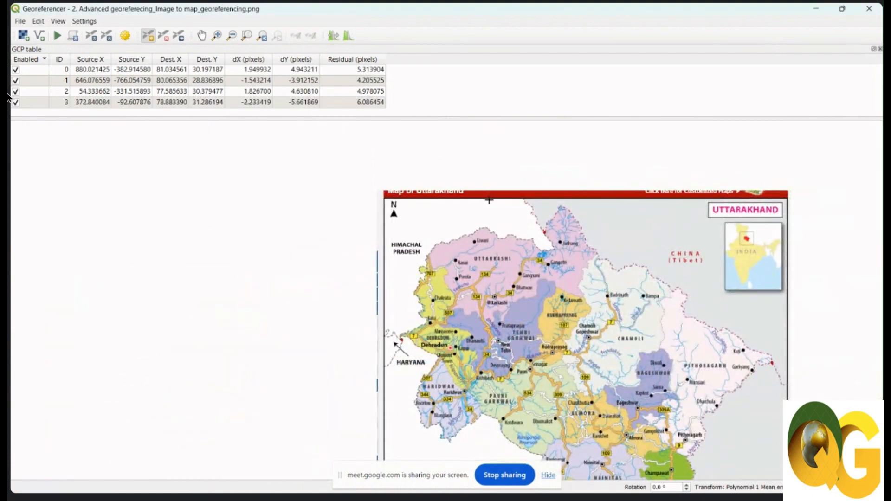
{"action": "scroll", "coordinate": [488, 201], "scroll_direction": "down", "scroll_amount": 3}
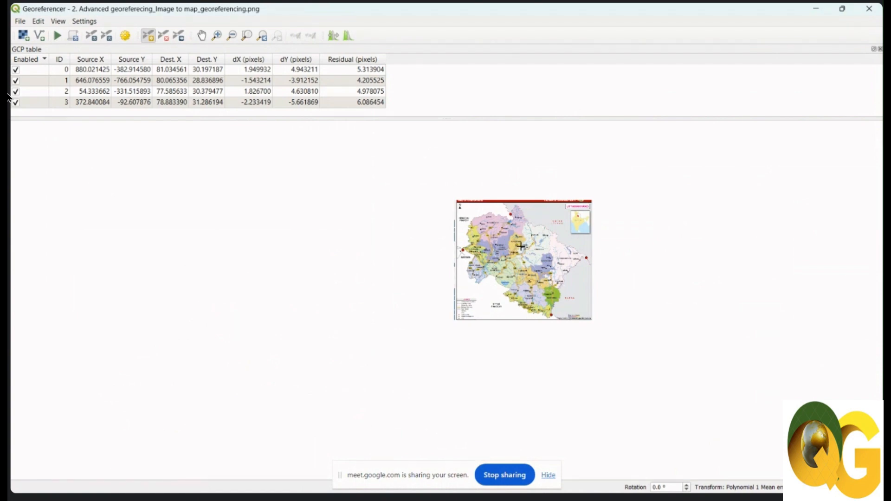
{"action": "scroll", "coordinate": [521, 246], "scroll_direction": "up", "scroll_amount": 2}
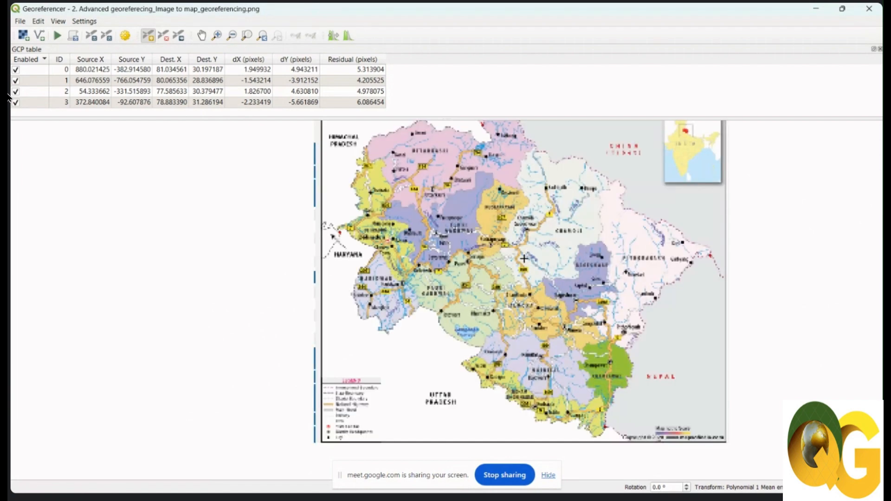
{"action": "scroll", "coordinate": [529, 225], "scroll_direction": "up", "scroll_amount": 2}
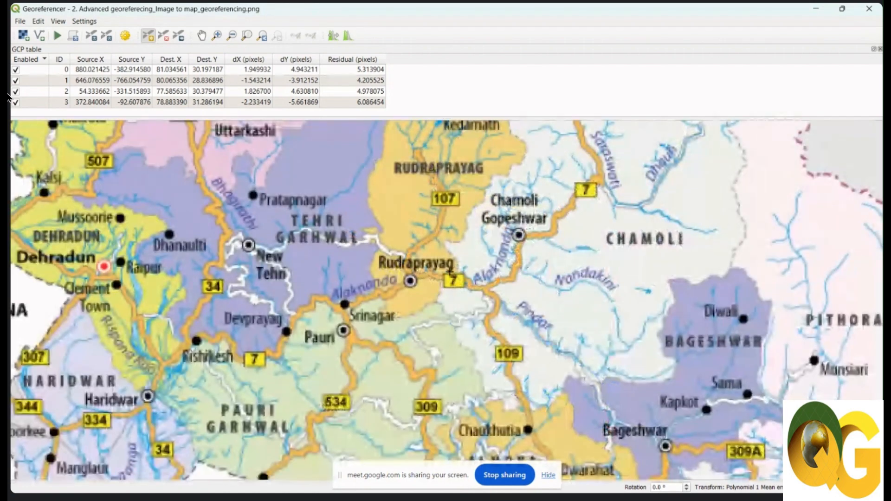
{"action": "scroll", "coordinate": [529, 227], "scroll_direction": "down", "scroll_amount": 3}
{"action": "scroll", "coordinate": [398, 233], "scroll_direction": "up", "scroll_amount": 3}
{"action": "scroll", "coordinate": [398, 233], "scroll_direction": "up", "scroll_amount": 3}
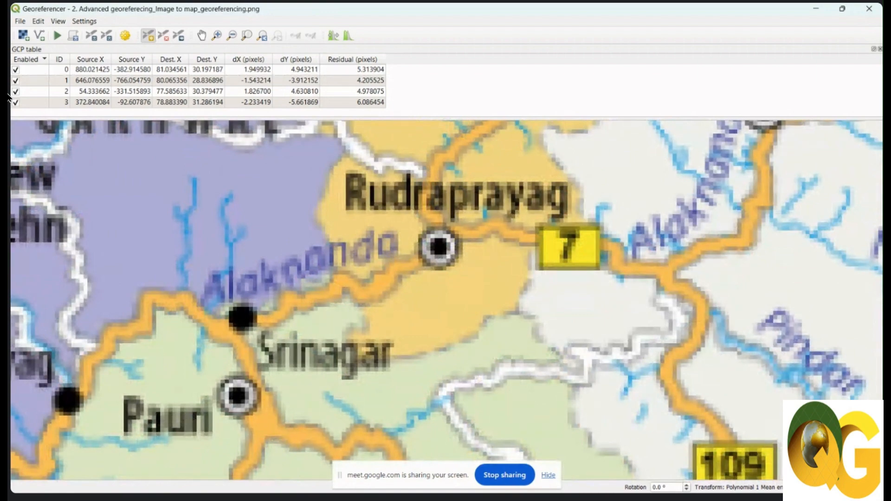
{"action": "scroll", "coordinate": [506, 232], "scroll_direction": "down", "scroll_amount": 3}
{"action": "scroll", "coordinate": [438, 246], "scroll_direction": "up", "scroll_amount": 3}
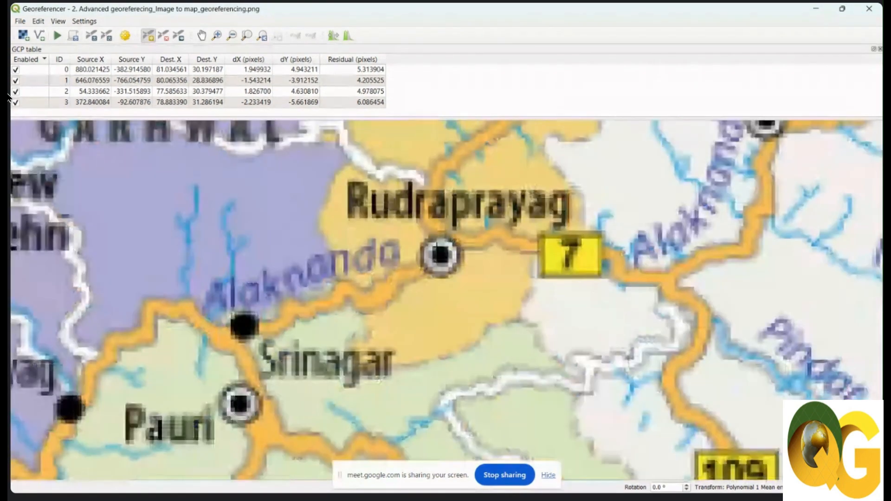
{"action": "scroll", "coordinate": [437, 244], "scroll_direction": "up", "scroll_amount": 3}
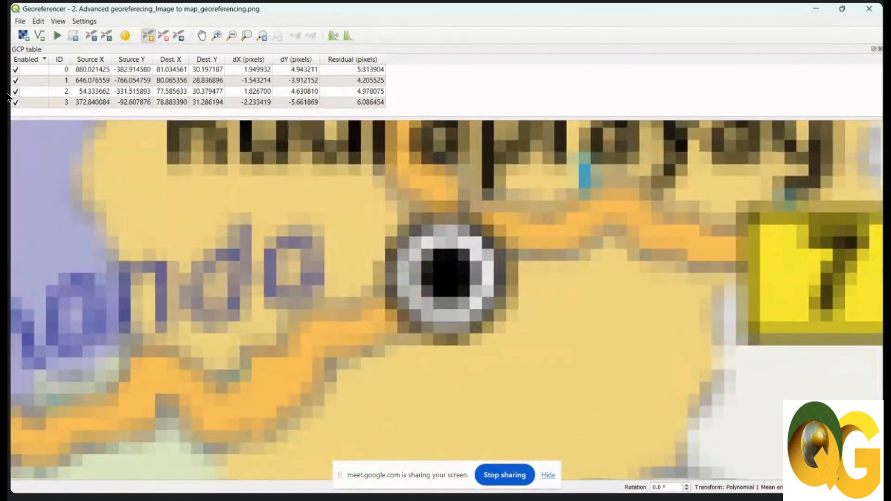
Add a control point at the centre of the red Dehradun capital marker and choose to take its coordinates from the map canvas
{"action": "scroll", "coordinate": [443, 250], "scroll_direction": "down", "scroll_amount": 10}
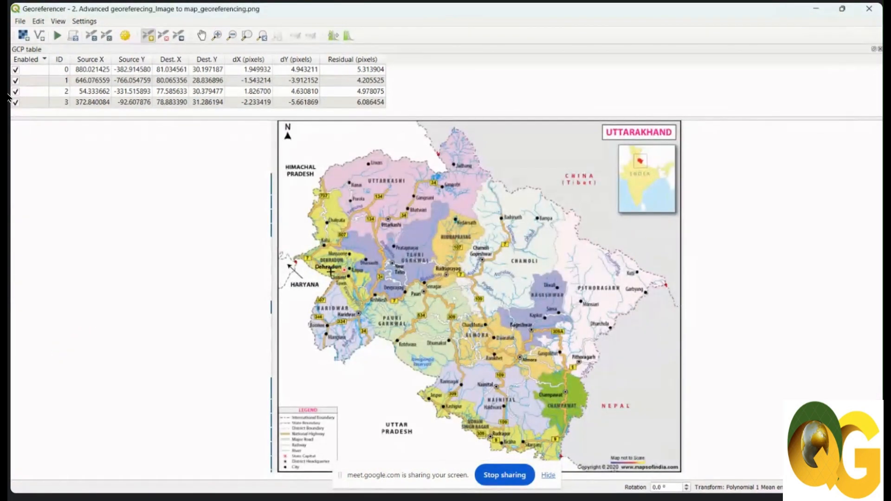
{"action": "scroll", "coordinate": [330, 271], "scroll_direction": "up", "scroll_amount": 3}
{"action": "scroll", "coordinate": [352, 269], "scroll_direction": "up", "scroll_amount": 5}
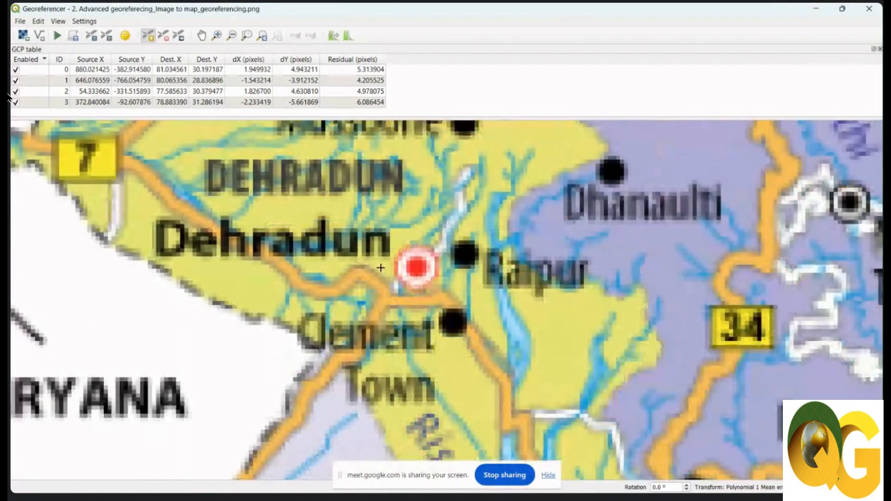
{"action": "scroll", "coordinate": [414, 265], "scroll_direction": "up", "scroll_amount": 3}
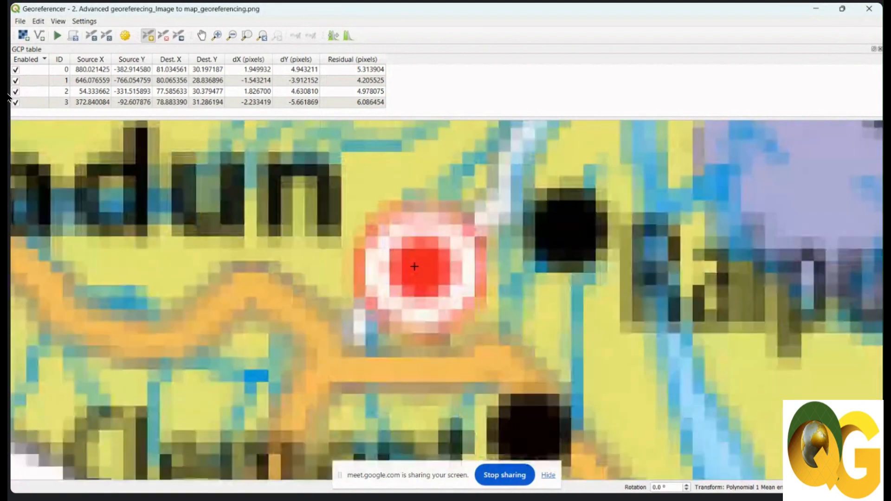
{"action": "left_click", "coordinate": [421, 267]}
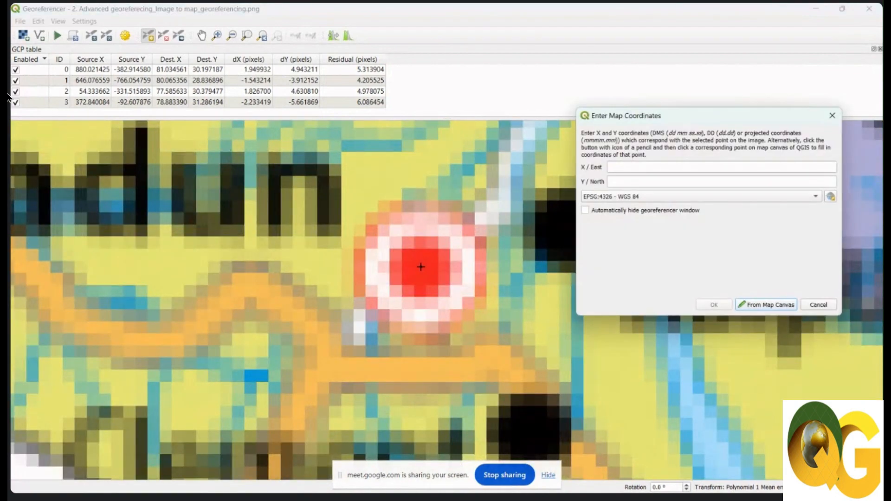
{"action": "left_click", "coordinate": [764, 305]}
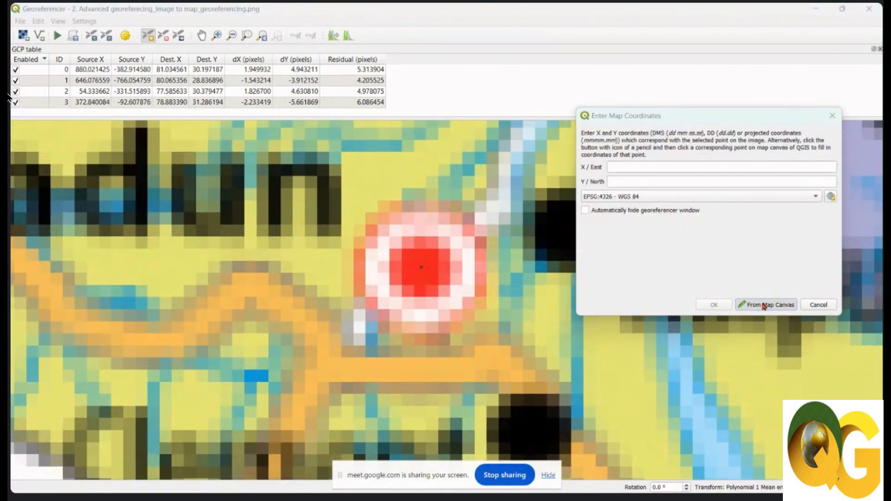
Geocode Dehradun with the GeoCoding plugin and choose the result Dehradun, Dehradun District, Uttarakhand, 248001, India
{"action": "left_click", "coordinate": [816, 9]}
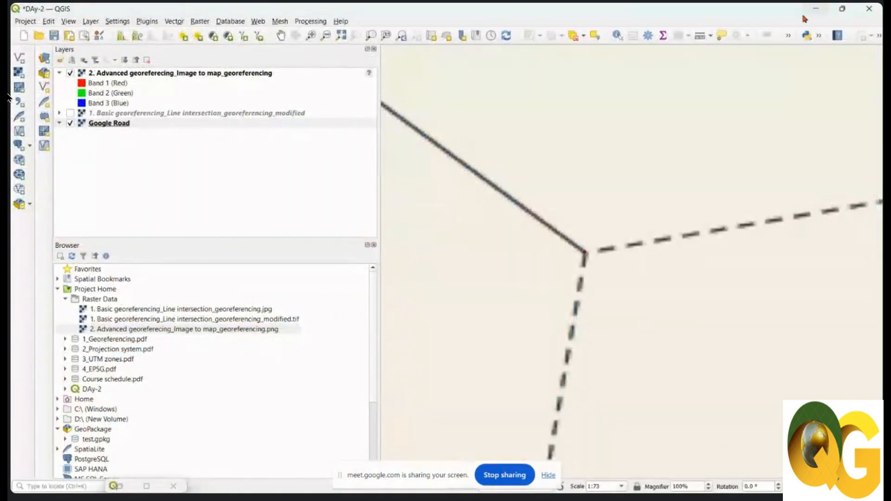
{"action": "left_click", "coordinate": [140, 23]}
{"action": "mouse_move", "coordinate": [161, 61]}
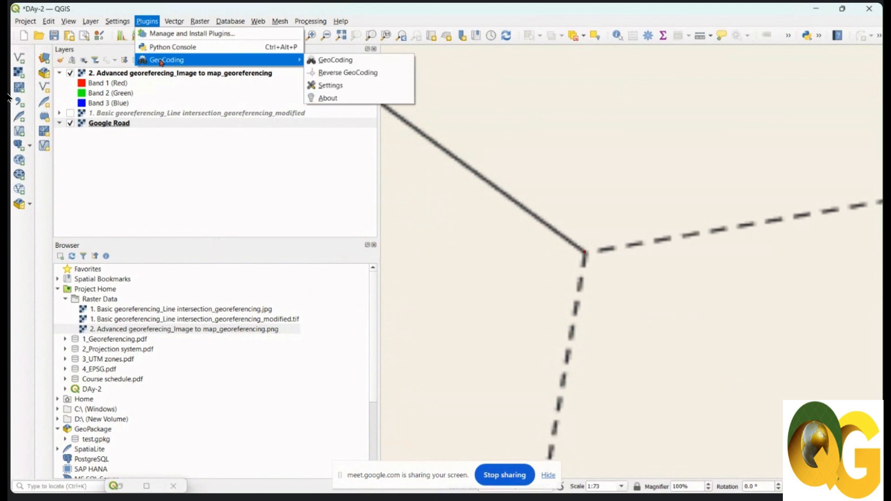
{"action": "left_click", "coordinate": [336, 61]}
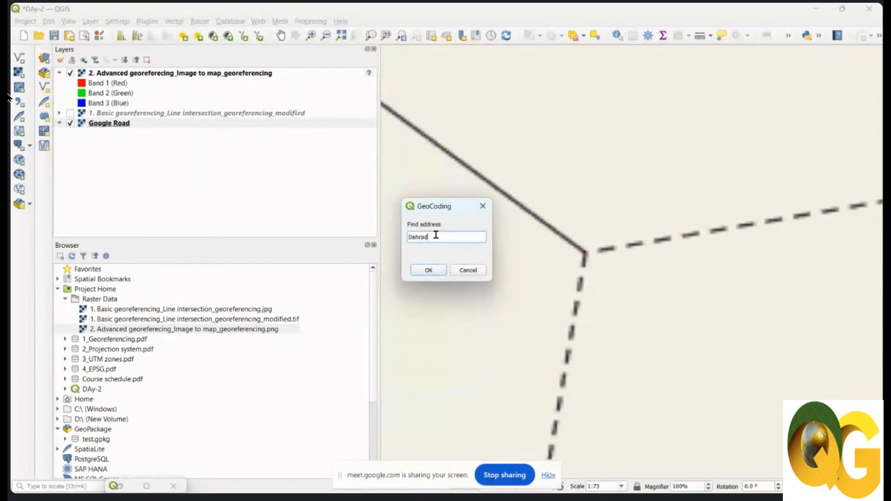
{"action": "left_click", "coordinate": [430, 271]}
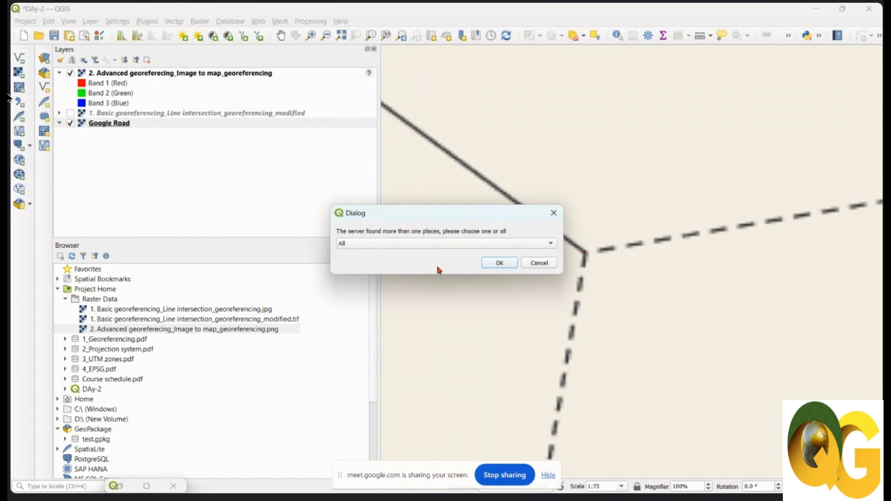
{"action": "left_click", "coordinate": [429, 243]}
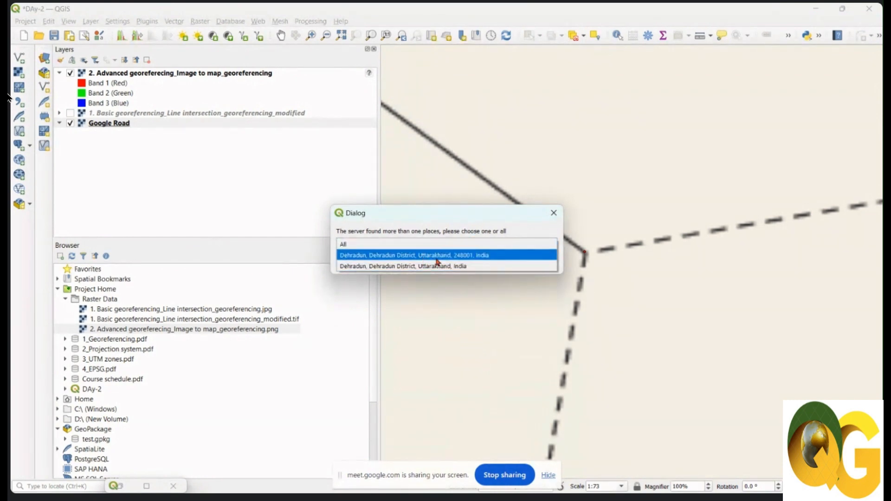
{"action": "left_click", "coordinate": [410, 255]}
{"action": "left_click", "coordinate": [495, 260]}
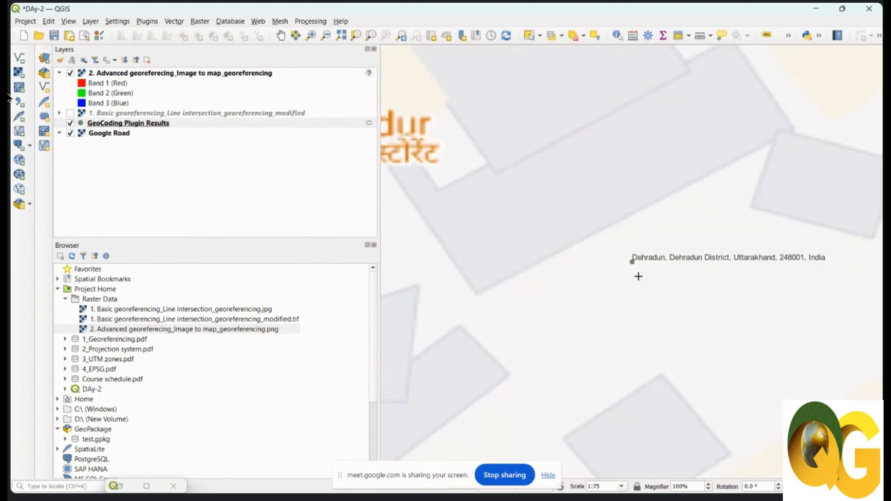
Pick the geocoded Dehradun point, about 78.0437 east, 30.3256 north, and accept the control point
{"action": "scroll", "coordinate": [632, 261], "scroll_direction": "up", "scroll_amount": 2}
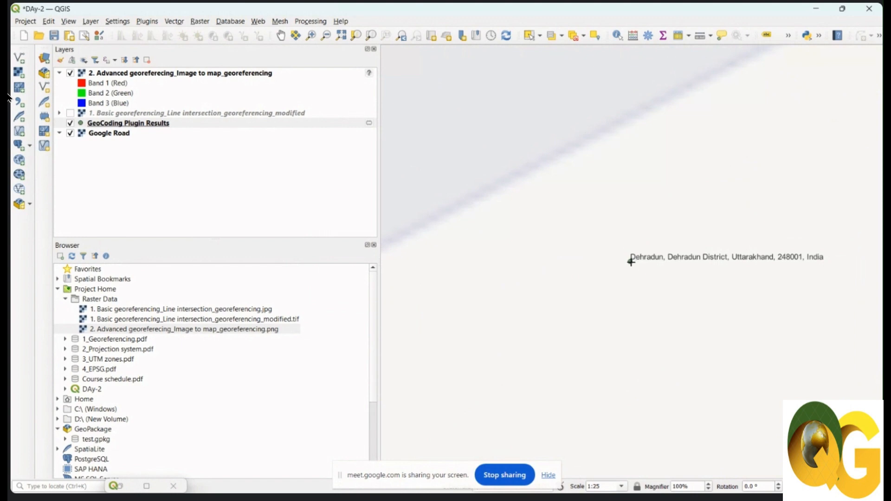
{"action": "left_click", "coordinate": [629, 261]}
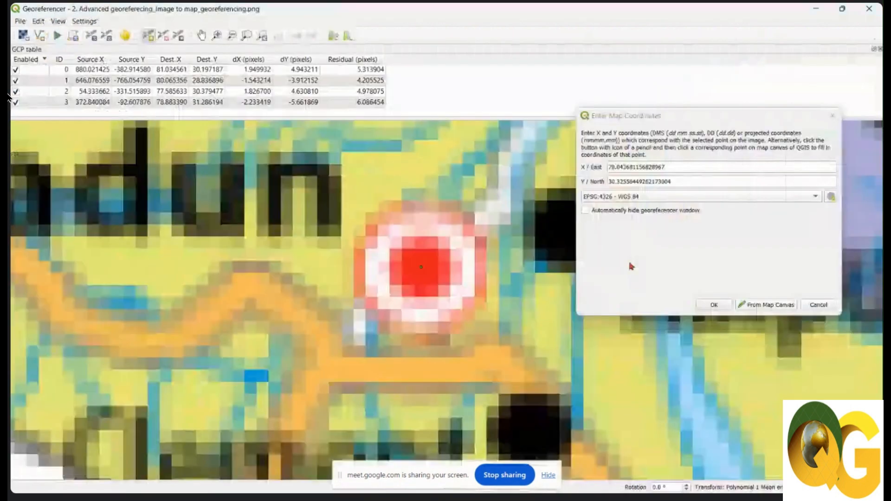
{"action": "left_click", "coordinate": [716, 305]}
Add a control point at the centre of the Pithoragarh district headquarters marker and choose to take its coordinates from the map canvas
{"action": "scroll", "coordinate": [344, 195], "scroll_direction": "down", "scroll_amount": 5}
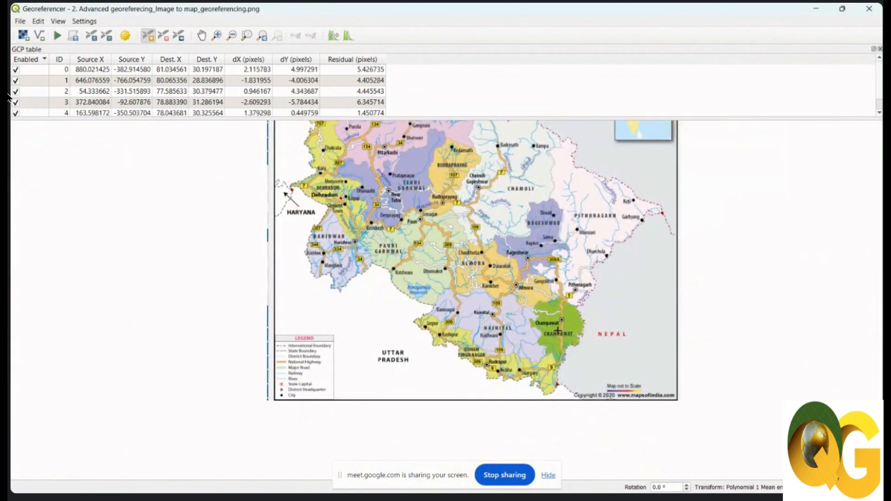
{"action": "scroll", "coordinate": [575, 289], "scroll_direction": "up", "scroll_amount": 2}
{"action": "scroll", "coordinate": [584, 284], "scroll_direction": "up", "scroll_amount": 2}
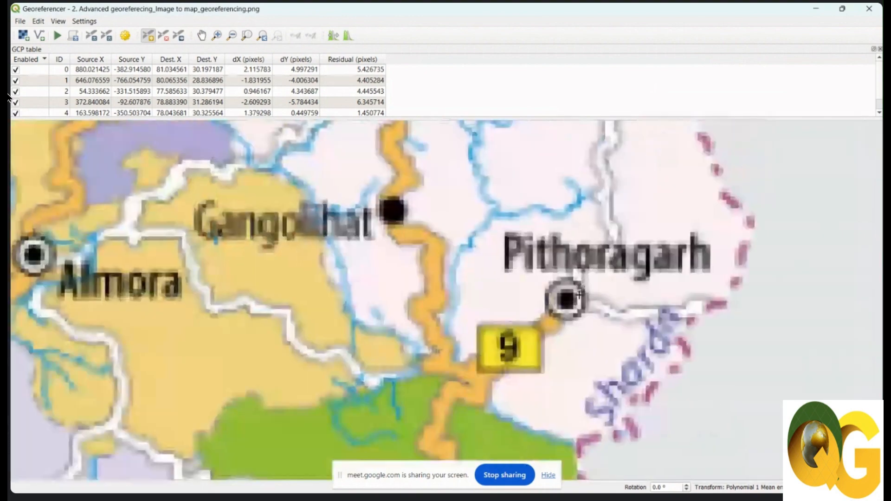
{"action": "scroll", "coordinate": [586, 297], "scroll_direction": "up", "scroll_amount": 1}
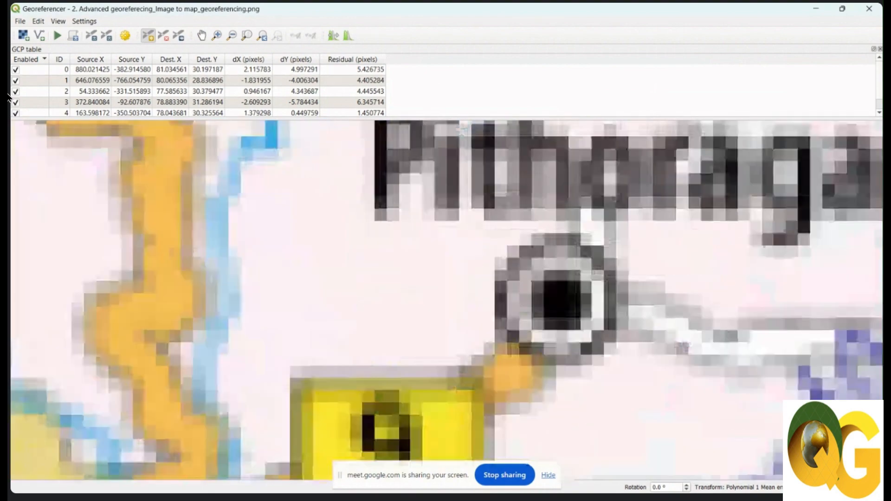
{"action": "scroll", "coordinate": [483, 293], "scroll_direction": "down", "scroll_amount": 1}
{"action": "scroll", "coordinate": [563, 296], "scroll_direction": "down", "scroll_amount": 2}
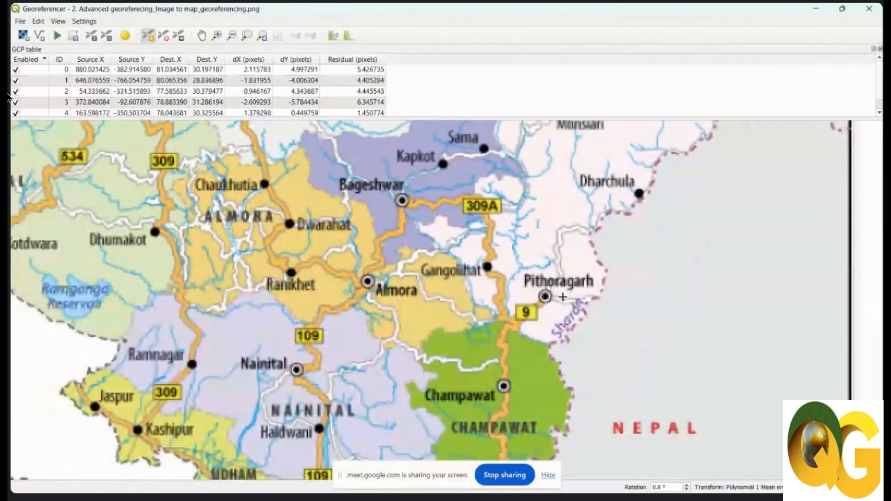
{"action": "scroll", "coordinate": [554, 290], "scroll_direction": "up", "scroll_amount": 4}
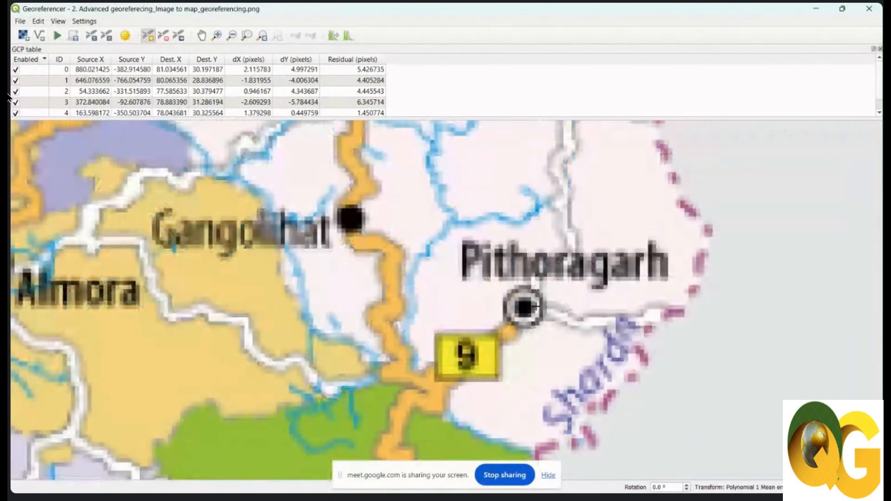
{"action": "scroll", "coordinate": [519, 314], "scroll_direction": "up", "scroll_amount": 3}
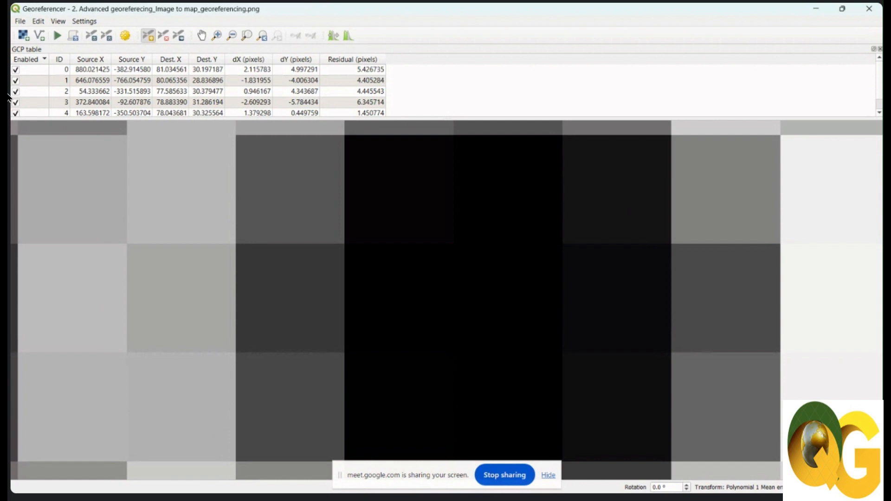
{"action": "left_click", "coordinate": [455, 297]}
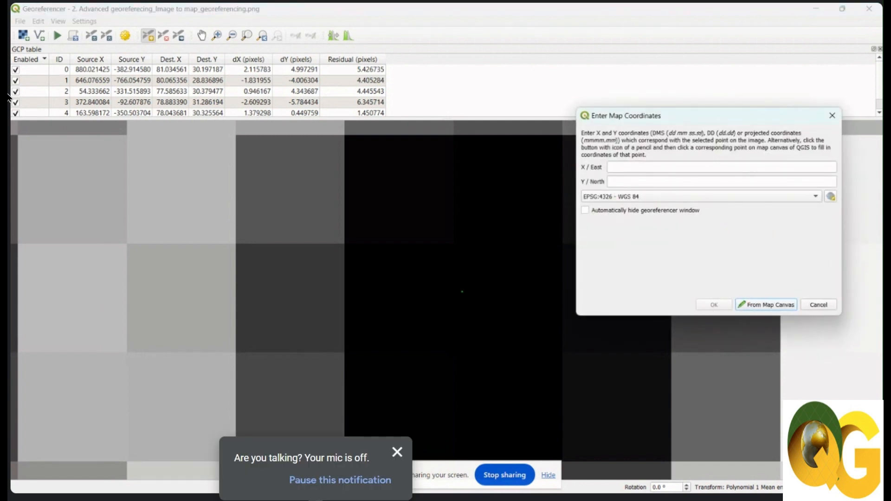
{"action": "left_click", "coordinate": [769, 306]}
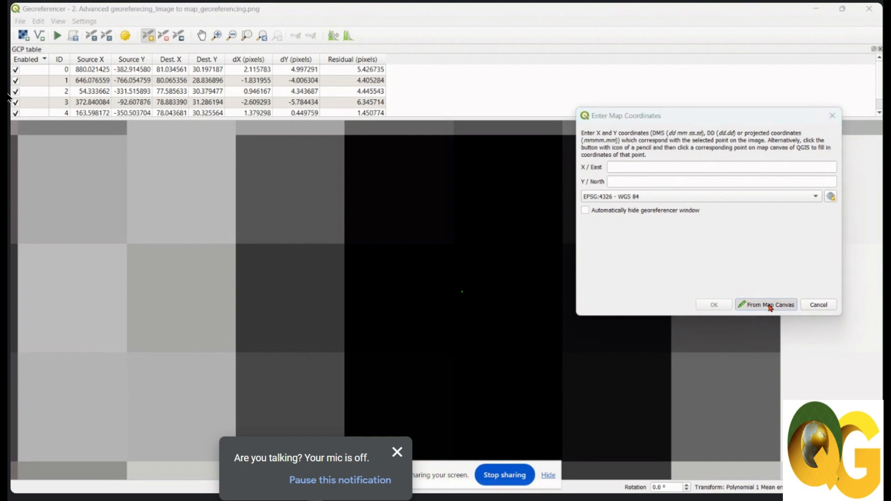
Geocode Pithoragarh, choosing the Pithoragarh Tehsil result with code 262500, and accept that point, about 80.2152 east, 29.5859 north, for the control point
{"action": "left_click", "coordinate": [815, 9]}
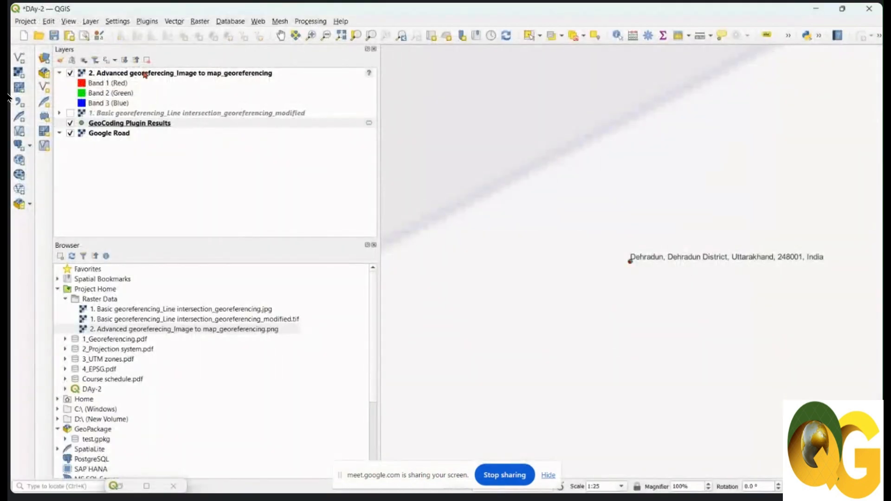
{"action": "left_click", "coordinate": [146, 21]}
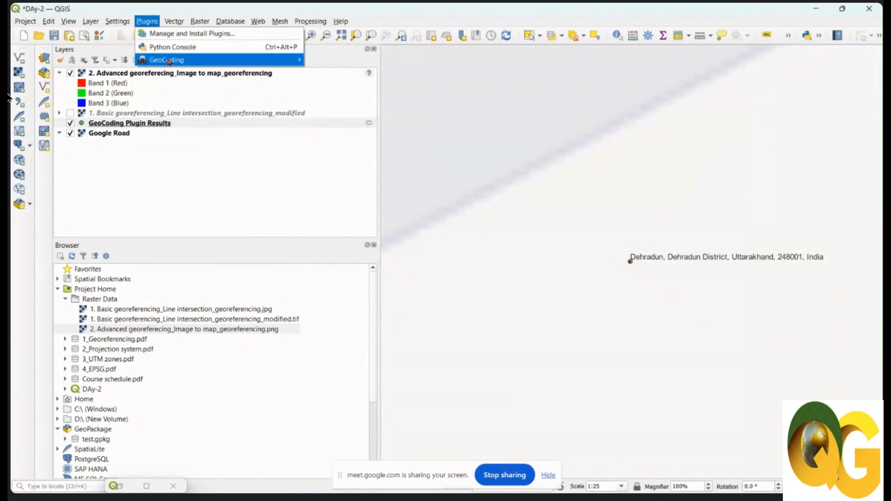
{"action": "mouse_move", "coordinate": [169, 62]}
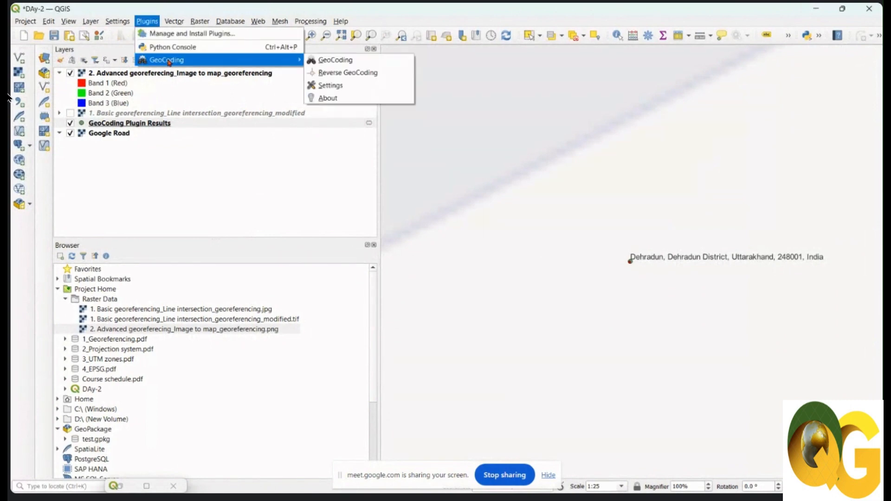
{"action": "left_click", "coordinate": [353, 62]}
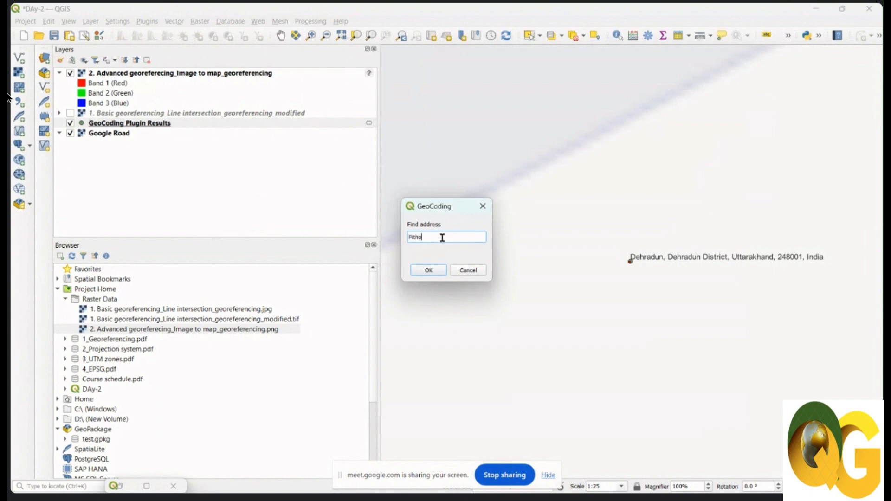
{"action": "type", "text": "Pithoragarh"}
{"action": "left_click", "coordinate": [431, 270]}
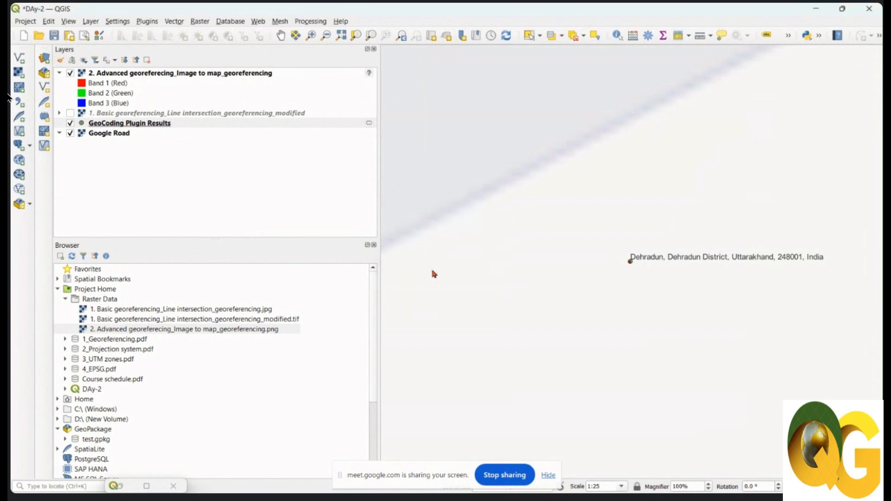
{"action": "left_click", "coordinate": [449, 243]}
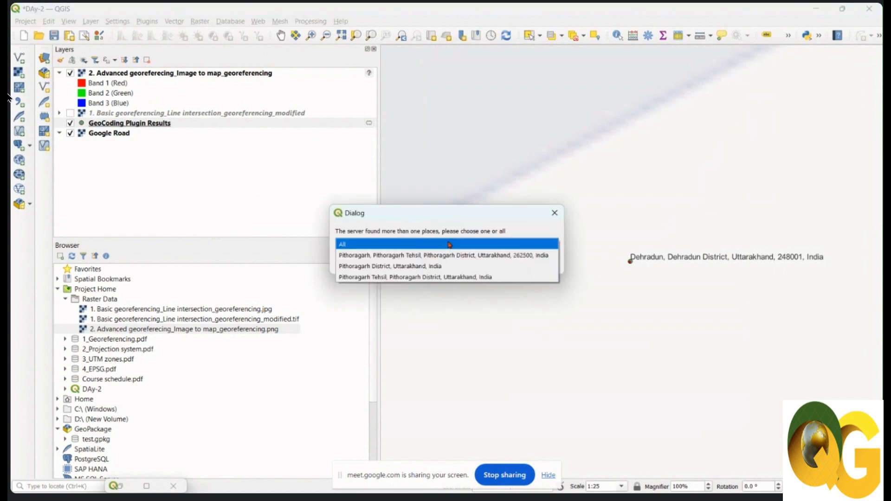
{"action": "left_click", "coordinate": [520, 256]}
{"action": "left_click", "coordinate": [500, 263]}
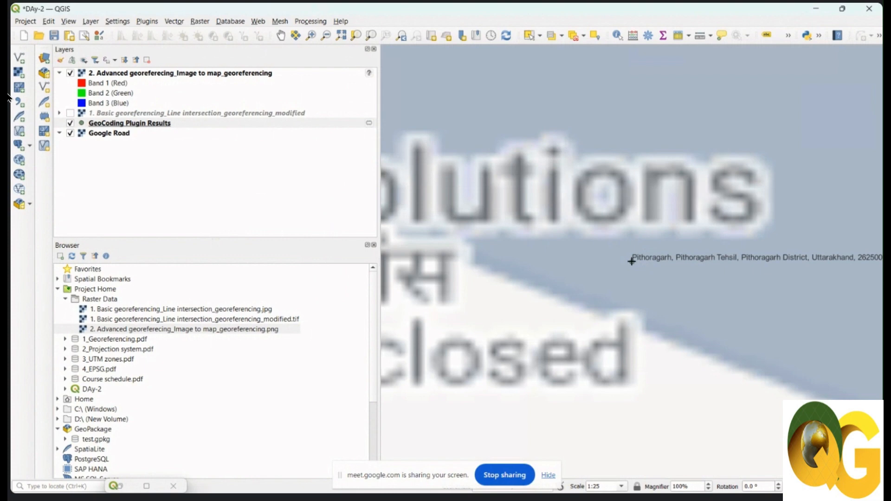
{"action": "left_click", "coordinate": [632, 261]}
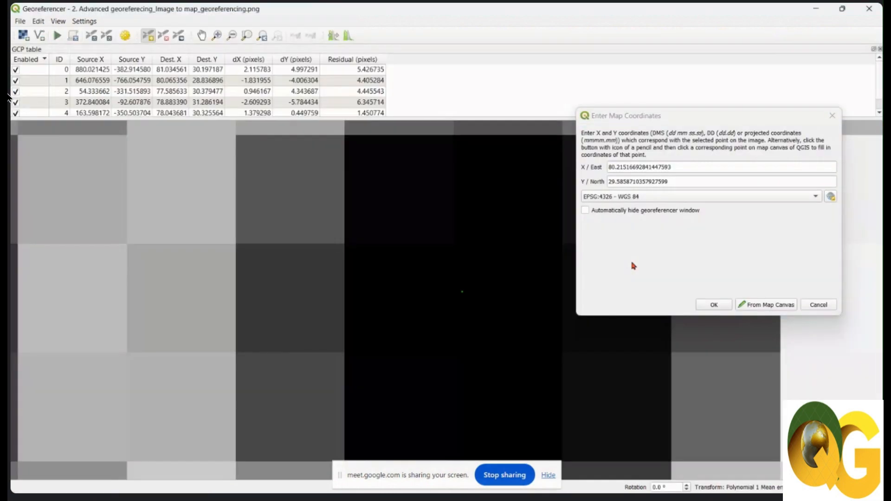
{"action": "left_click", "coordinate": [715, 305]}
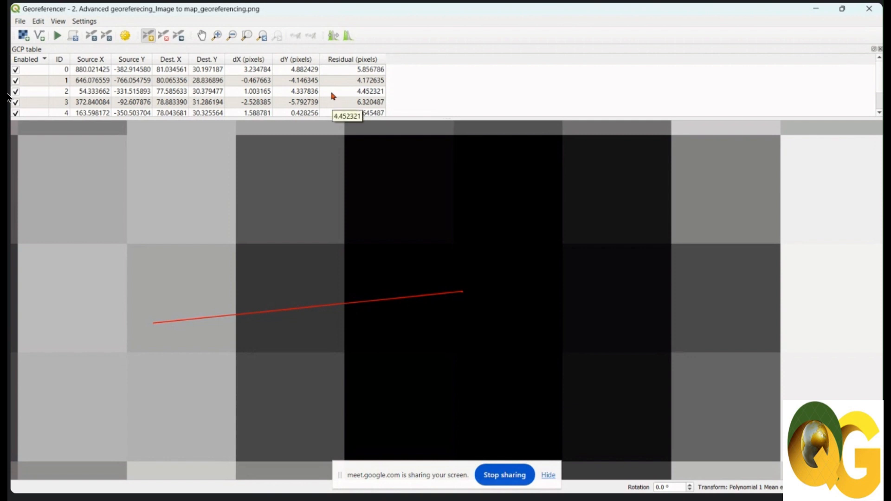
Move the Pithoragarh control point repeatedly to the far end of its red residual line until the line is almost zero length
{"action": "left_click", "coordinate": [180, 42]}
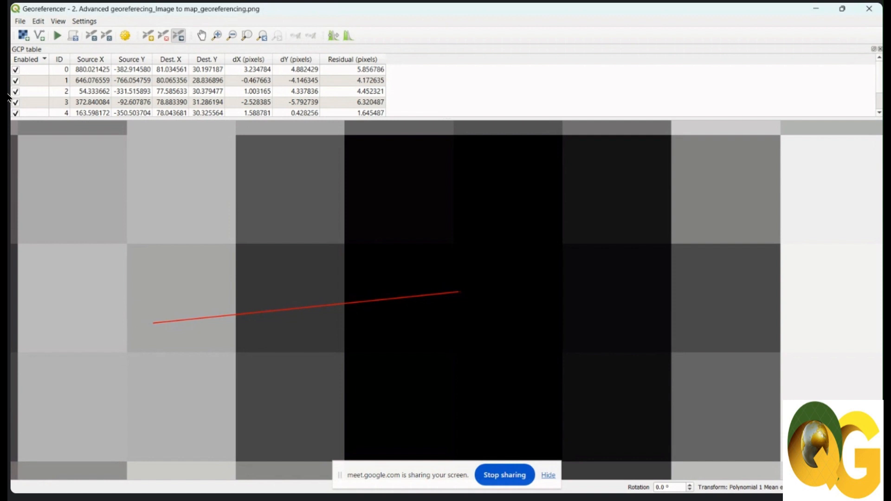
{"action": "left_click_drag", "start_coordinate": [460, 292], "coordinate": [169, 324]}
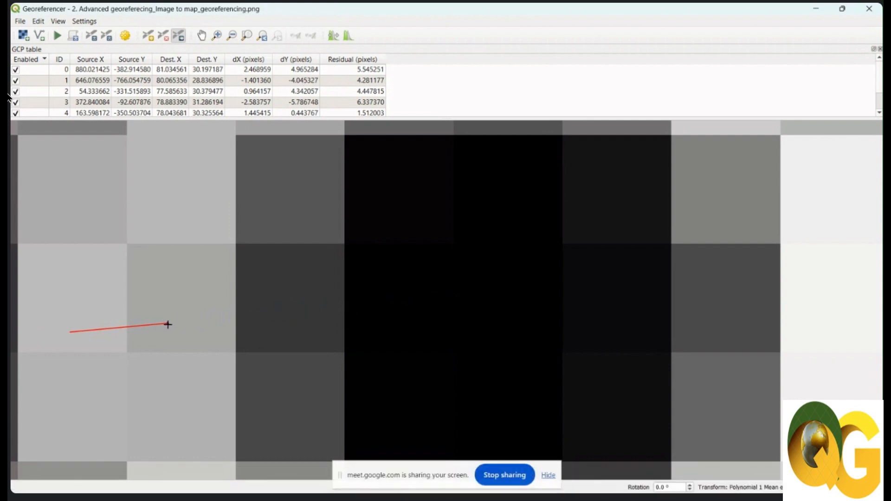
{"action": "left_click_drag", "start_coordinate": [168, 325], "coordinate": [82, 334]}
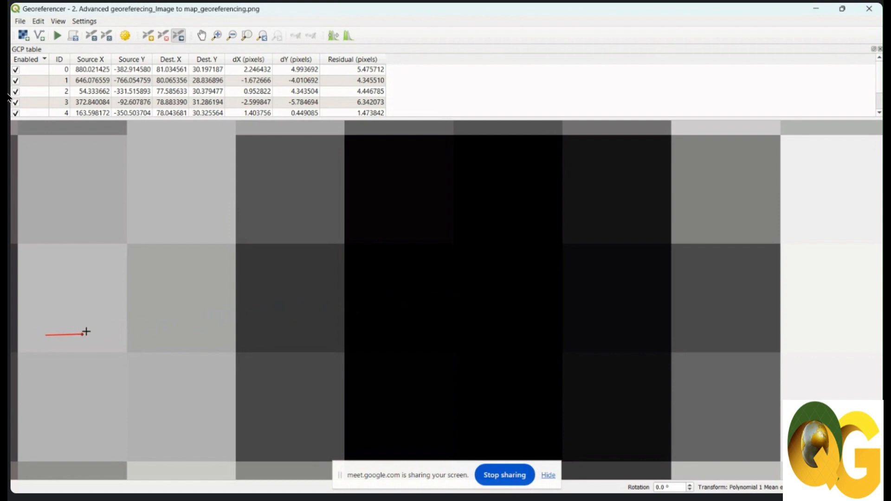
{"action": "left_click_drag", "start_coordinate": [82, 334], "coordinate": [39, 334]}
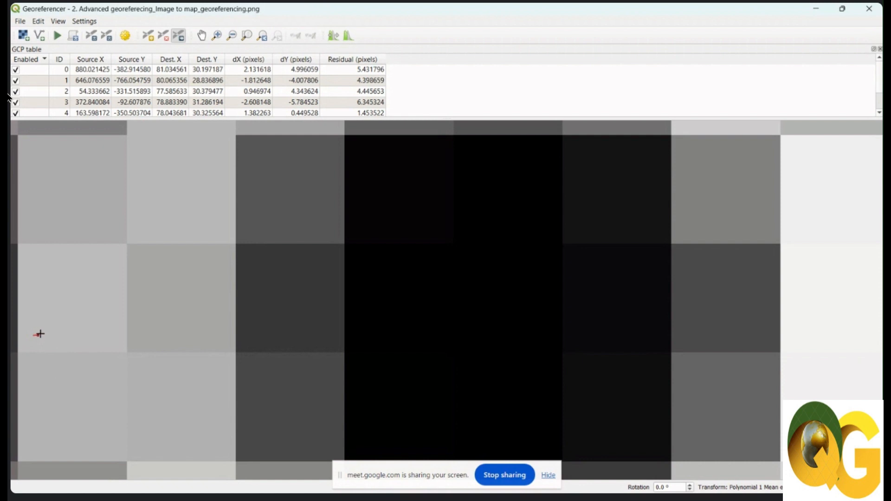
{"action": "left_click_drag", "start_coordinate": [36, 334], "coordinate": [34, 335]}
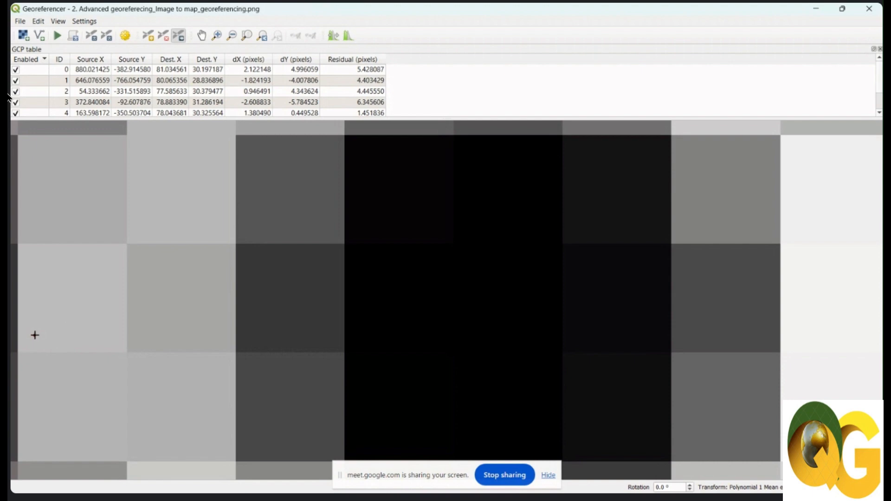
Change the georeferencer's transformation type to Polynomial 2 and apply the transformation settings
{"action": "scroll", "coordinate": [308, 298], "scroll_direction": "down", "scroll_amount": 5}
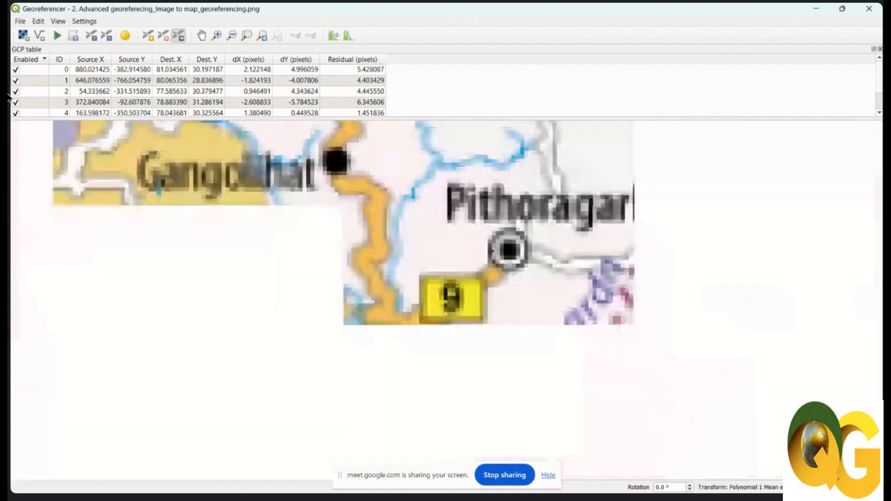
{"action": "scroll", "coordinate": [564, 289], "scroll_direction": "down", "scroll_amount": 6}
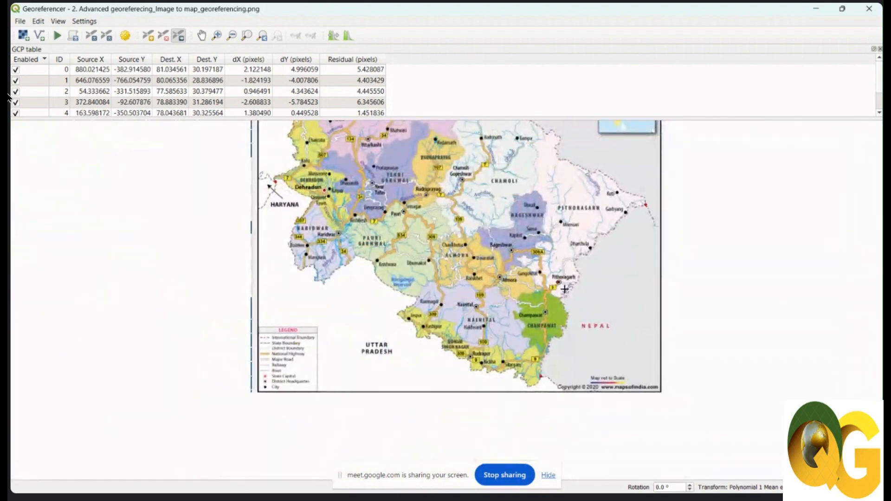
{"action": "scroll", "coordinate": [564, 289], "scroll_direction": "down", "scroll_amount": 5}
{"action": "scroll", "coordinate": [548, 269], "scroll_direction": "up", "scroll_amount": 5}
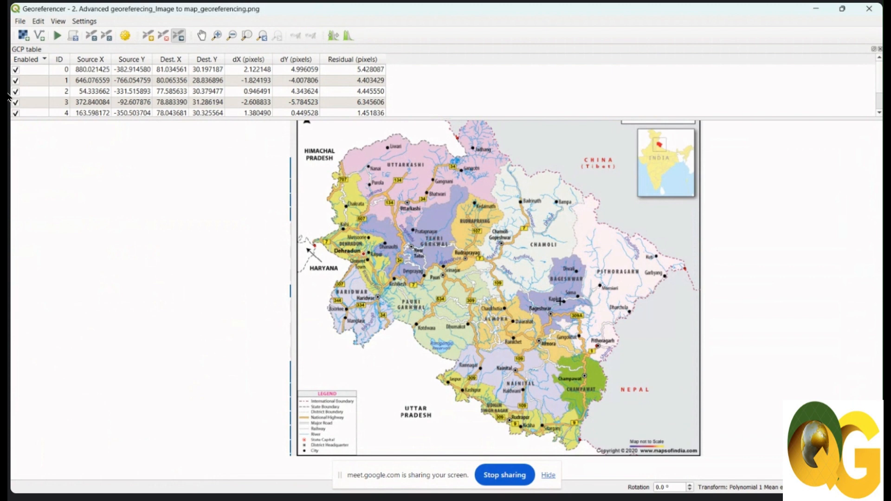
{"action": "left_click", "coordinate": [84, 21]}
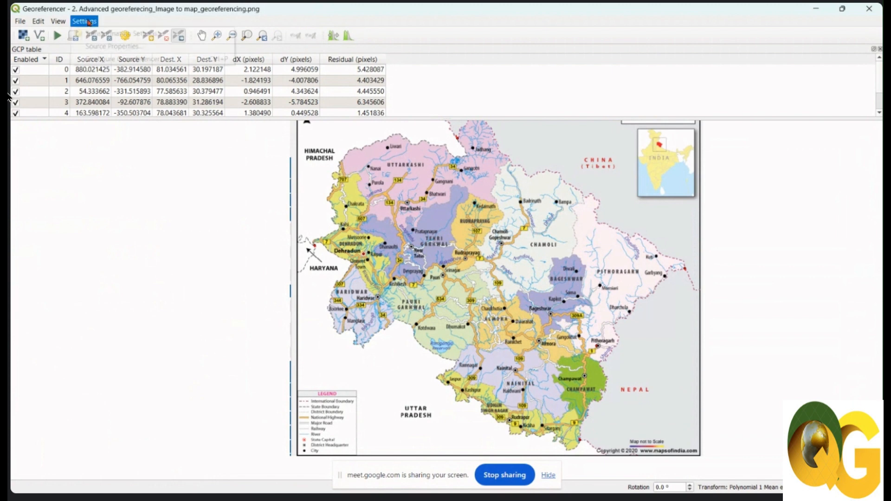
{"action": "left_click", "coordinate": [97, 33]}
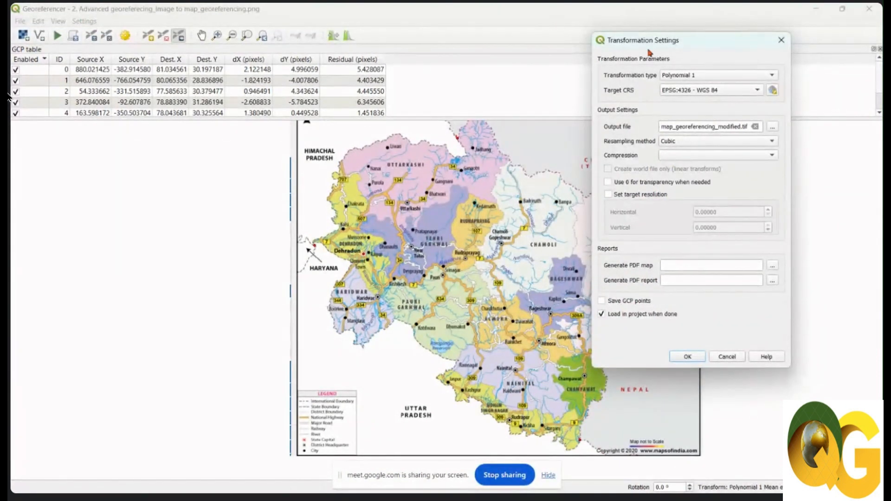
{"action": "left_click", "coordinate": [753, 76]}
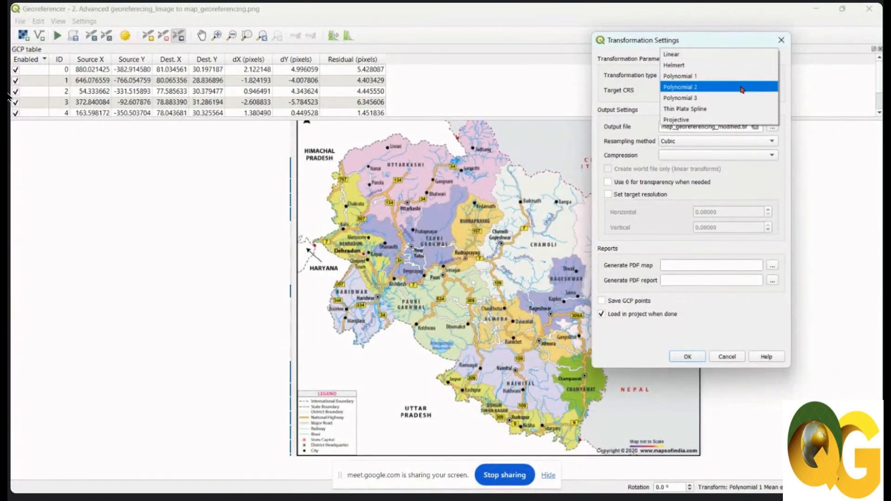
{"action": "left_click", "coordinate": [743, 88]}
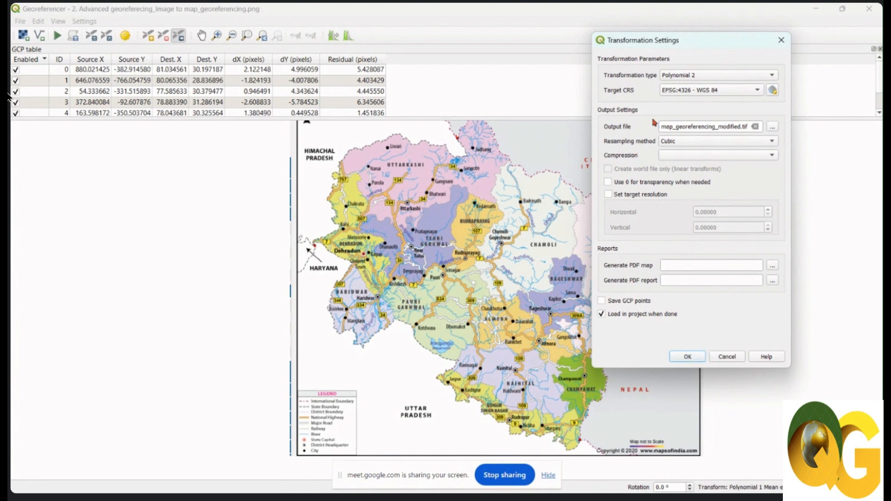
{"action": "left_click", "coordinate": [693, 360]}
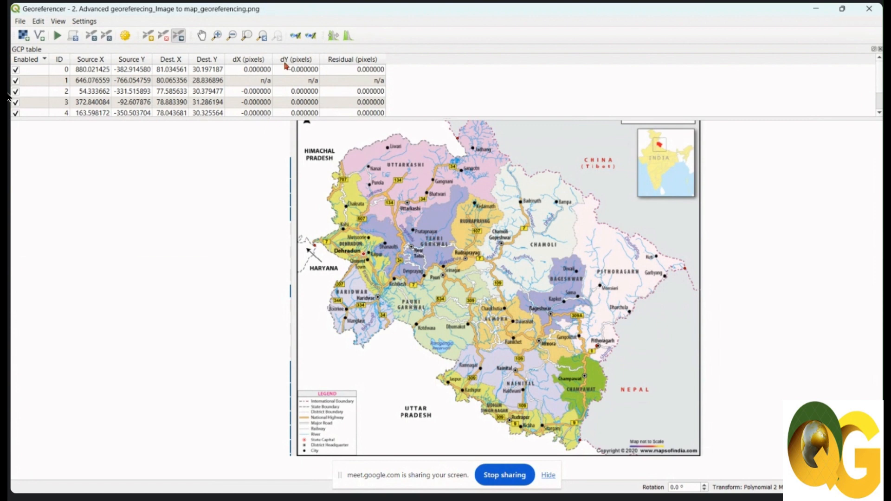
Run the georeferencing of the Uttarakhand map image and return to the main map window, leaving the georeferencer open
{"action": "left_click", "coordinate": [57, 37]}
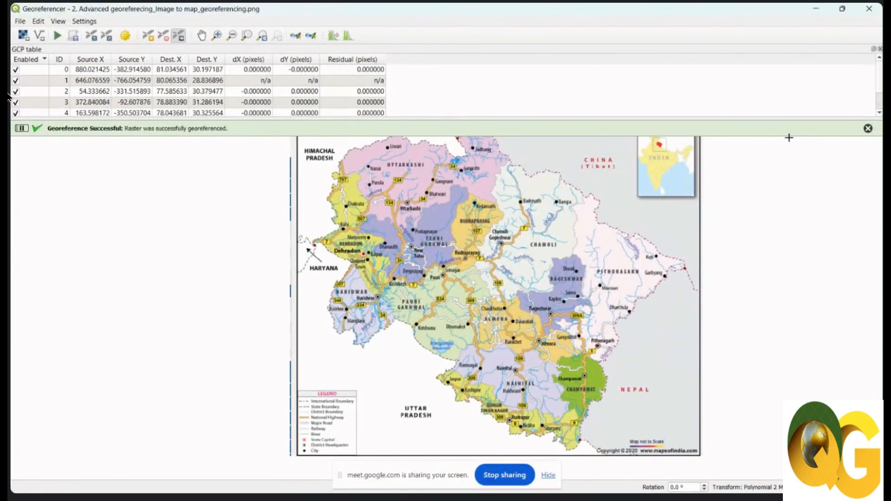
{"action": "left_click", "coordinate": [867, 128]}
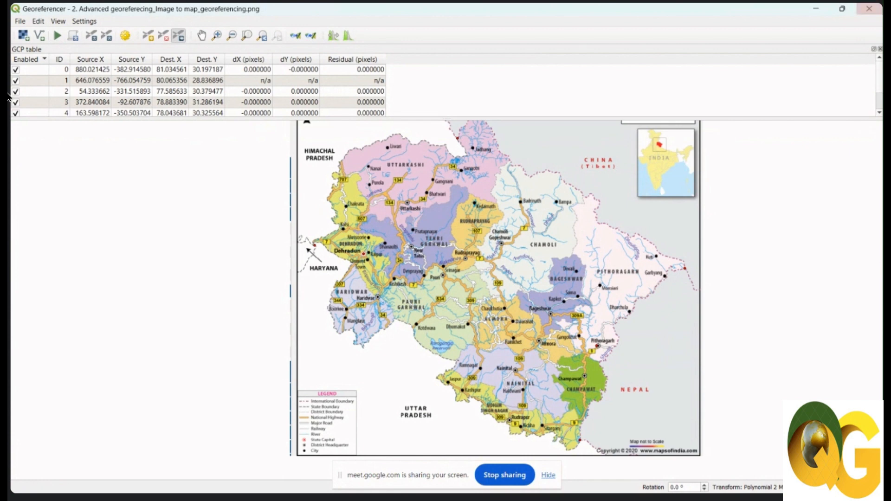
{"action": "left_click", "coordinate": [869, 8]}
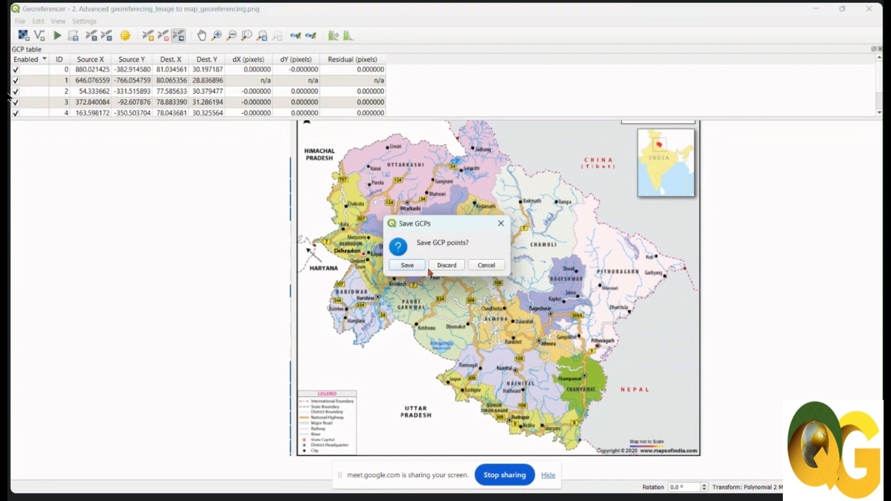
{"action": "left_click", "coordinate": [495, 264]}
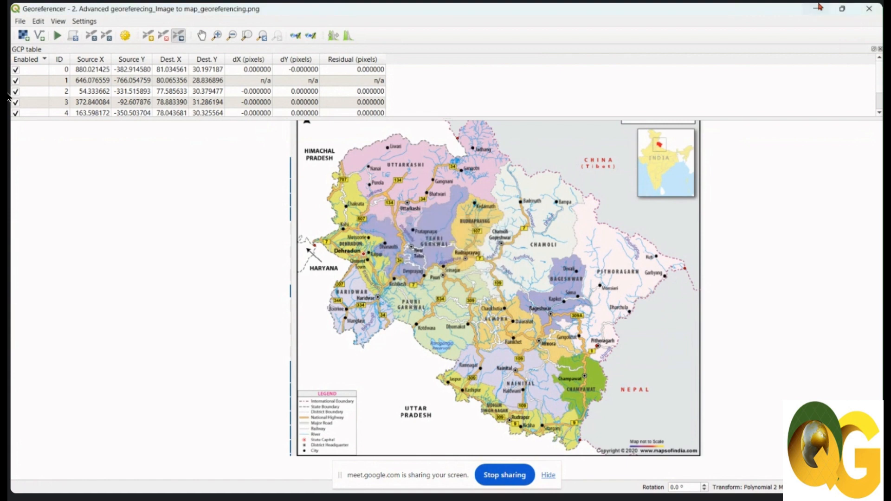
{"action": "left_click", "coordinate": [816, 8]}
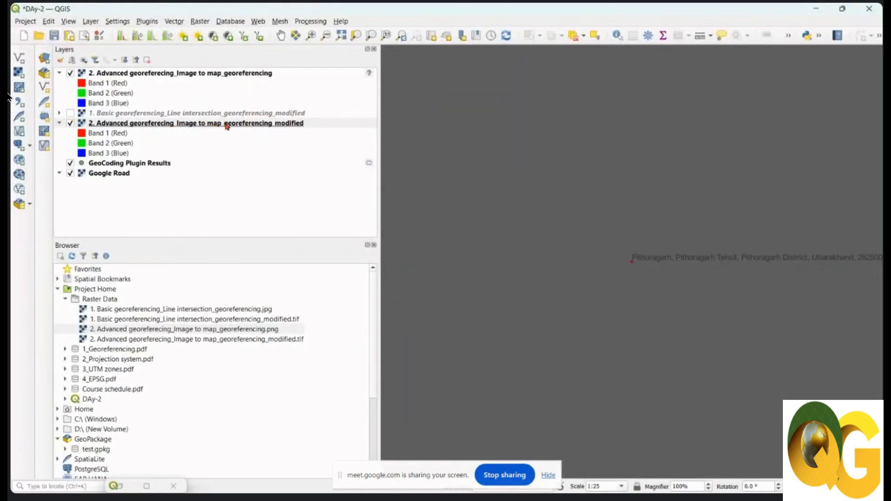
Zoom to the newly georeferenced Uttarakhand layer and check its Pithoragarh and Dehradun markers against the geocoded points
{"action": "left_click", "coordinate": [278, 125]}
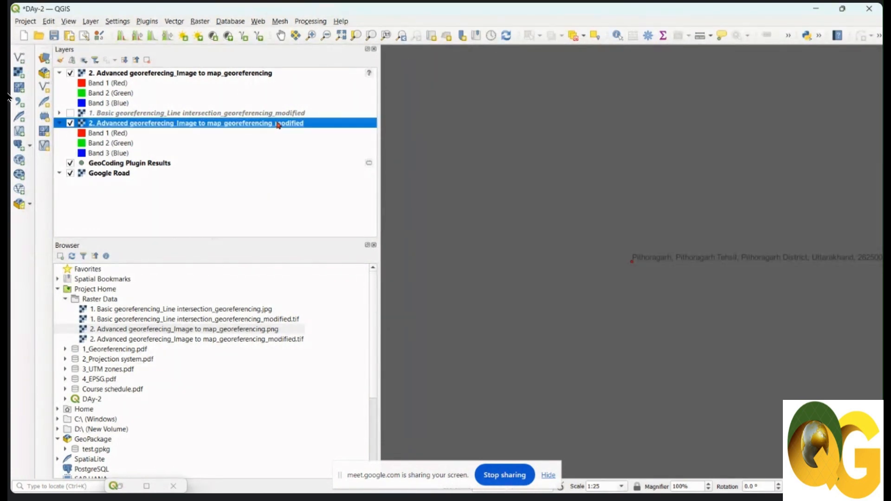
{"action": "right_click", "coordinate": [278, 125]}
{"action": "left_click", "coordinate": [326, 134]}
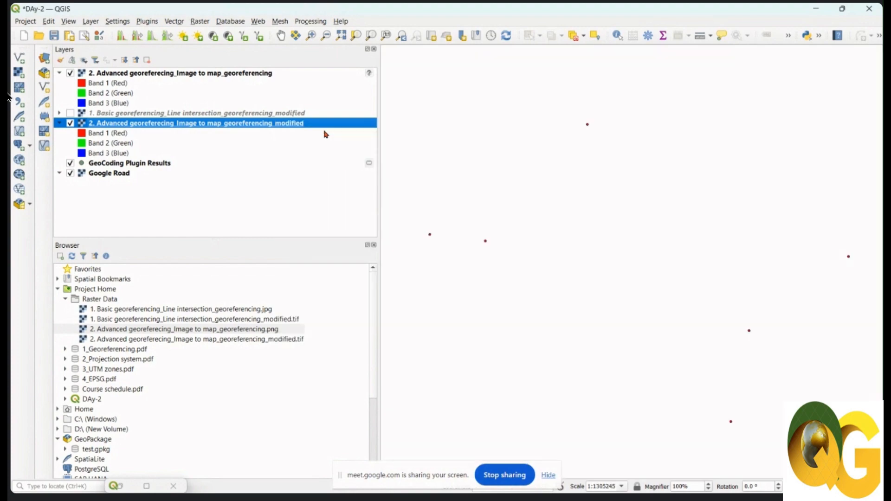
{"action": "scroll", "coordinate": [516, 183], "scroll_direction": "down", "scroll_amount": 2}
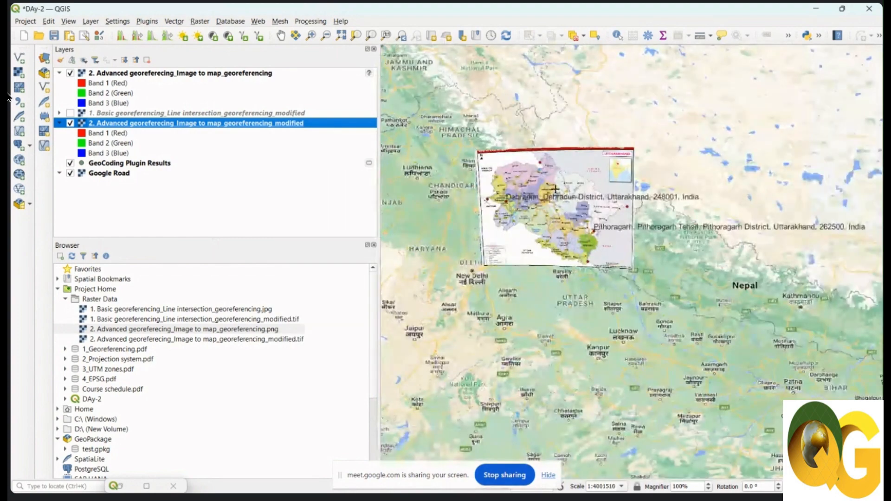
{"action": "scroll", "coordinate": [548, 176], "scroll_direction": "up", "scroll_amount": 2}
{"action": "scroll", "coordinate": [538, 141], "scroll_direction": "down", "scroll_amount": 2}
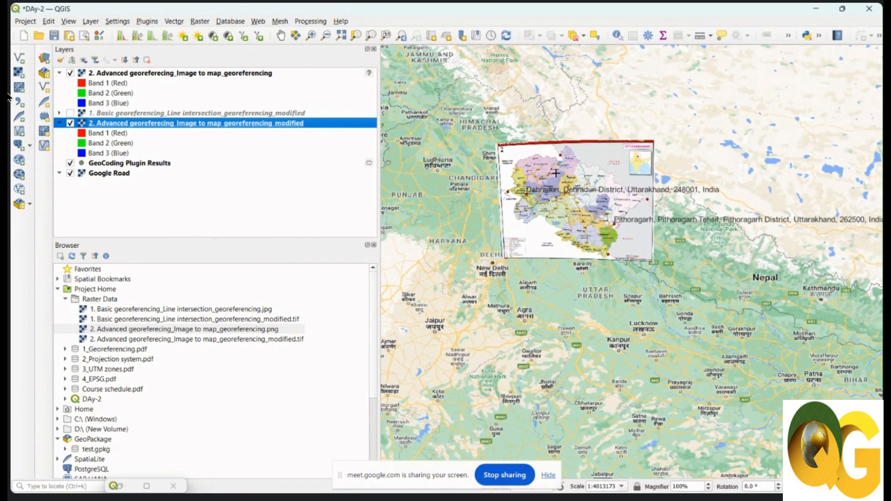
{"action": "scroll", "coordinate": [568, 175], "scroll_direction": "up", "scroll_amount": 2}
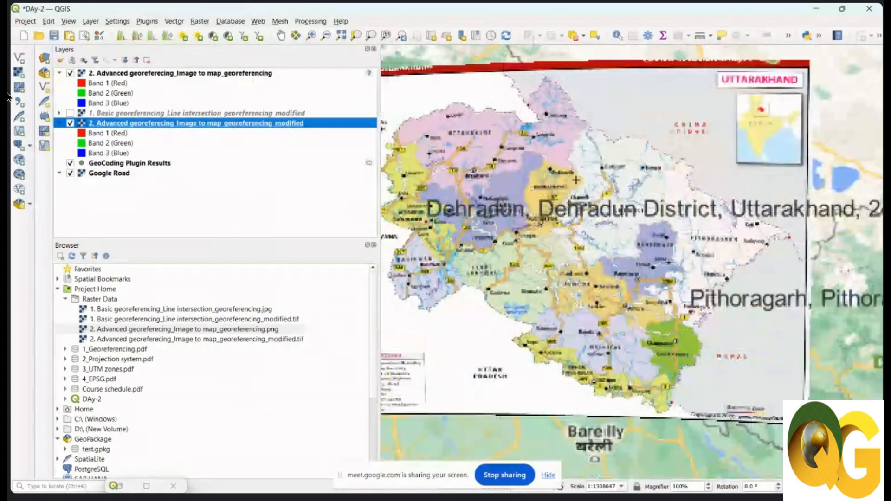
{"action": "scroll", "coordinate": [714, 315], "scroll_direction": "up", "scroll_amount": 2}
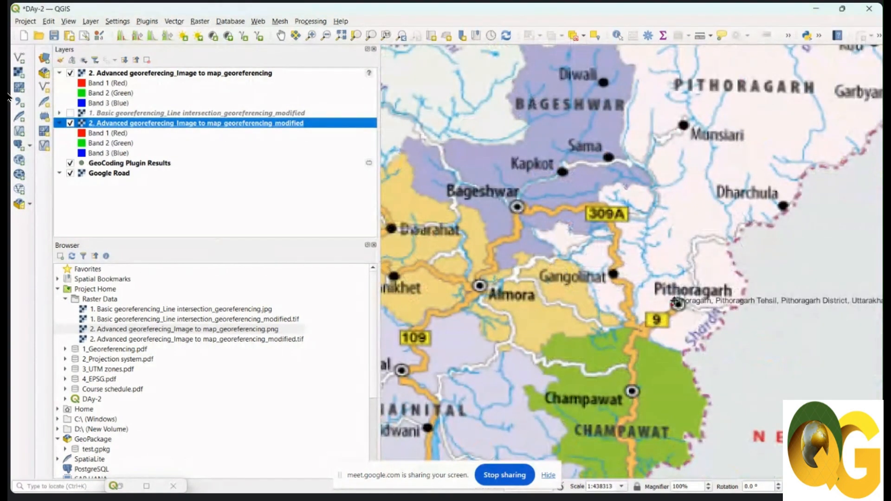
{"action": "scroll", "coordinate": [698, 306], "scroll_direction": "up", "scroll_amount": 2}
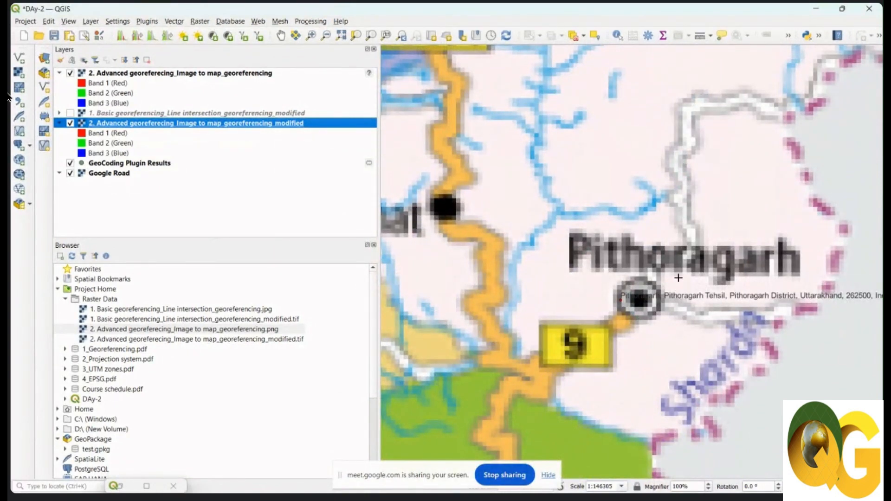
{"action": "scroll", "coordinate": [699, 218], "scroll_direction": "down", "scroll_amount": 6}
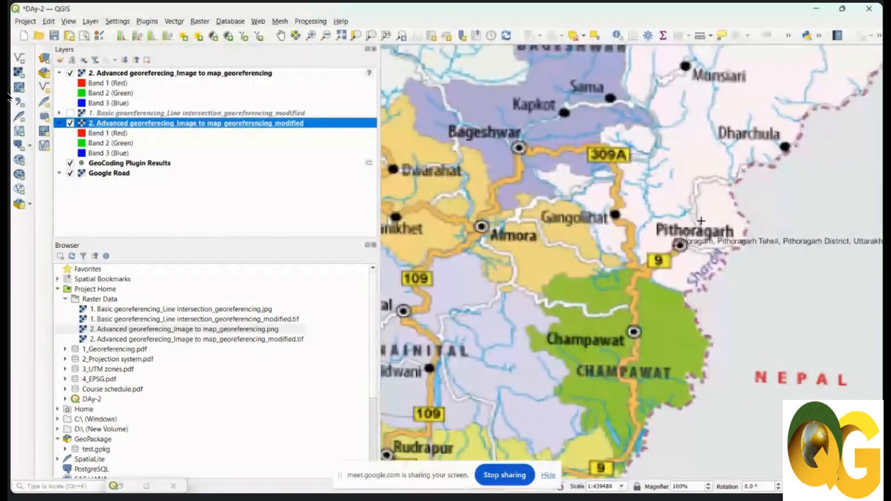
{"action": "scroll", "coordinate": [587, 258], "scroll_direction": "up", "scroll_amount": 2}
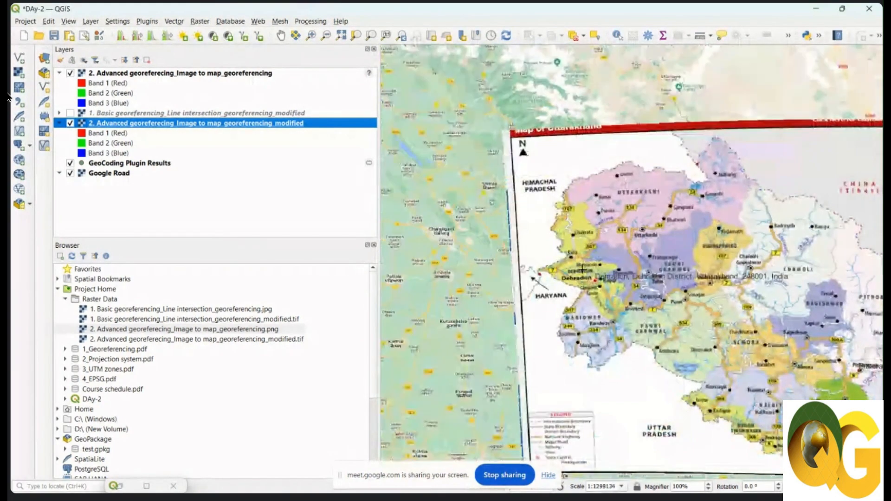
{"action": "scroll", "coordinate": [561, 279], "scroll_direction": "up", "scroll_amount": 2}
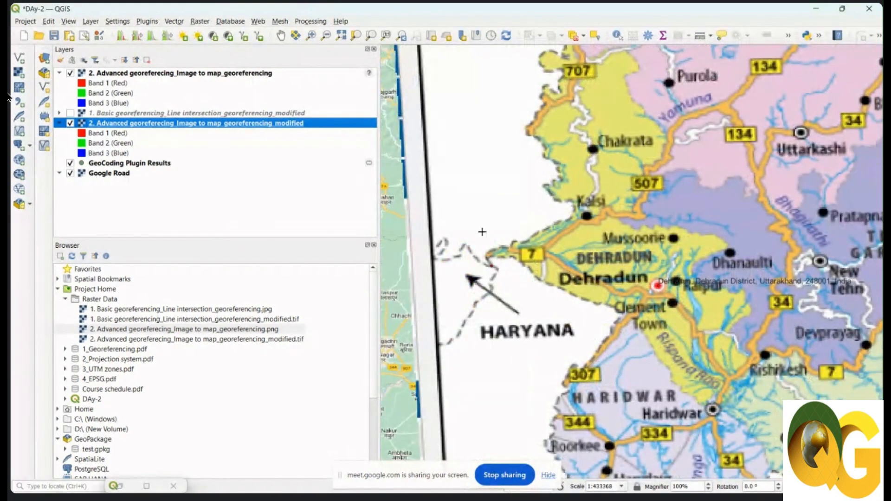
{"action": "scroll", "coordinate": [482, 231], "scroll_direction": "down", "scroll_amount": 4}
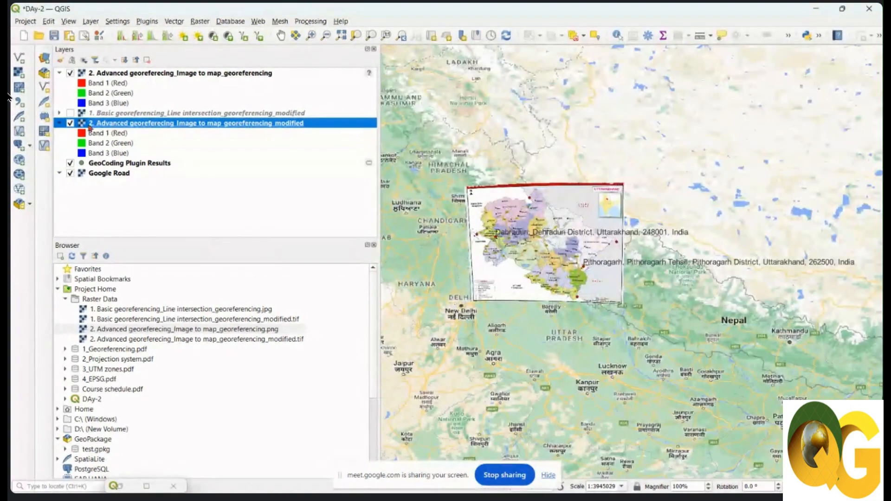
Reduce the global opacity of the "2. Advanced georeferecing_Image to map_georeferencing_modified" layer to 47.7%
{"action": "left_click", "coordinate": [60, 59]}
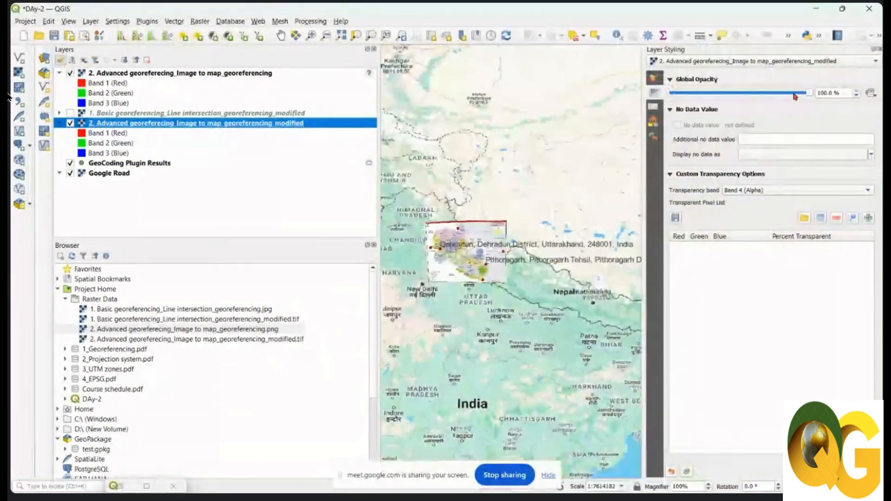
{"action": "left_click_drag", "start_coordinate": [795, 96], "coordinate": [741, 100]}
{"action": "scroll", "coordinate": [461, 254], "scroll_direction": "up", "scroll_amount": 2}
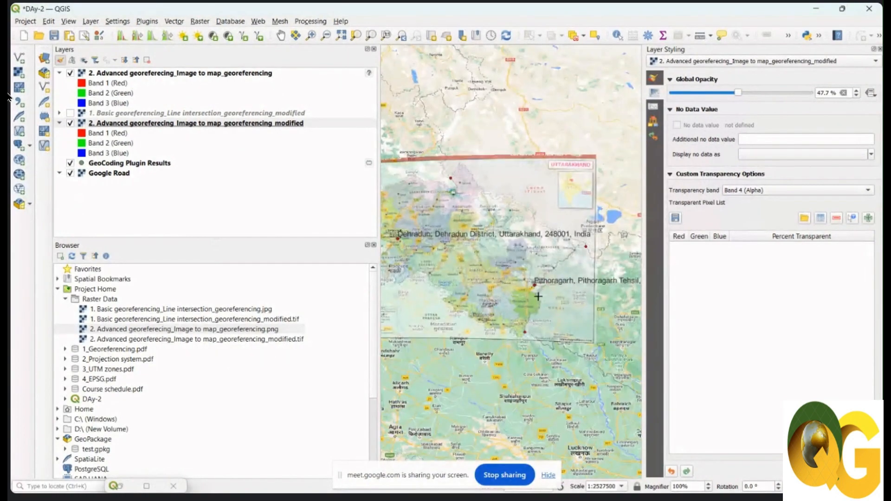
Compare the semi-transparent map's borders with Google Road along the Nepal border near Pithoragarh and at the state's southeastern tip, and close the layer styling
{"action": "scroll", "coordinate": [542, 295], "scroll_direction": "up", "scroll_amount": 3}
{"action": "scroll", "coordinate": [548, 293], "scroll_direction": "up", "scroll_amount": 2}
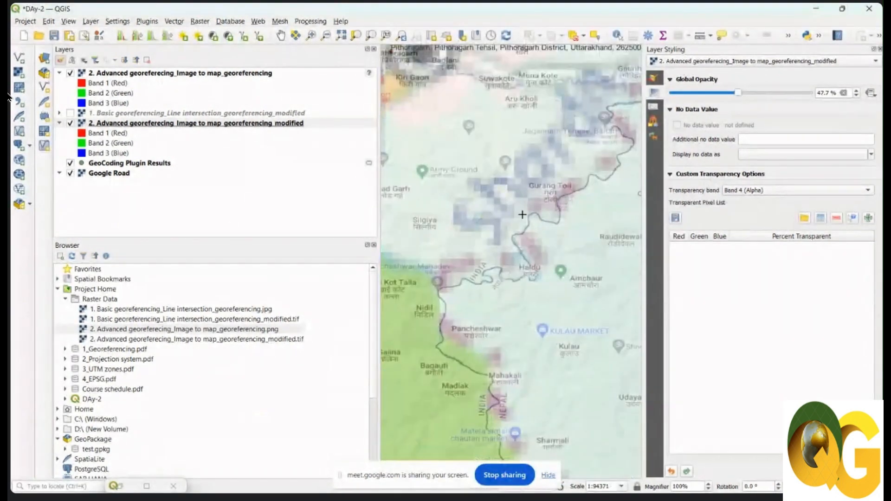
{"action": "scroll", "coordinate": [467, 249], "scroll_direction": "down", "scroll_amount": 2}
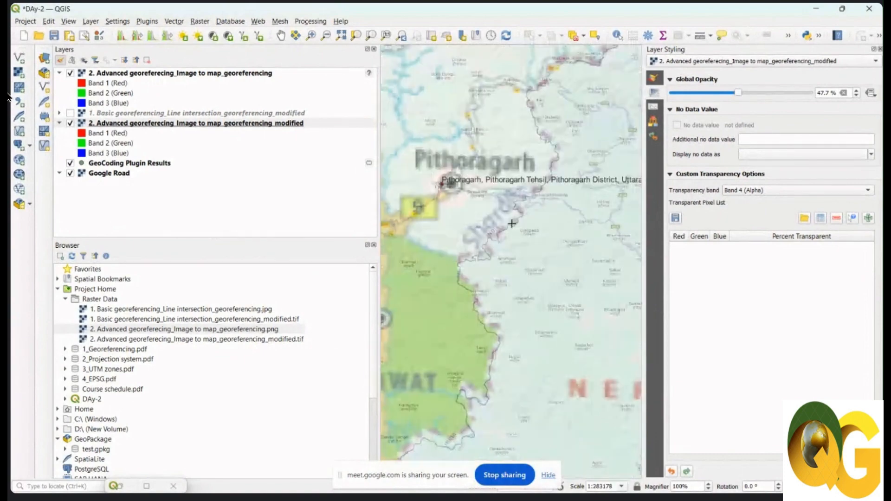
{"action": "scroll", "coordinate": [539, 147], "scroll_direction": "down", "scroll_amount": 2}
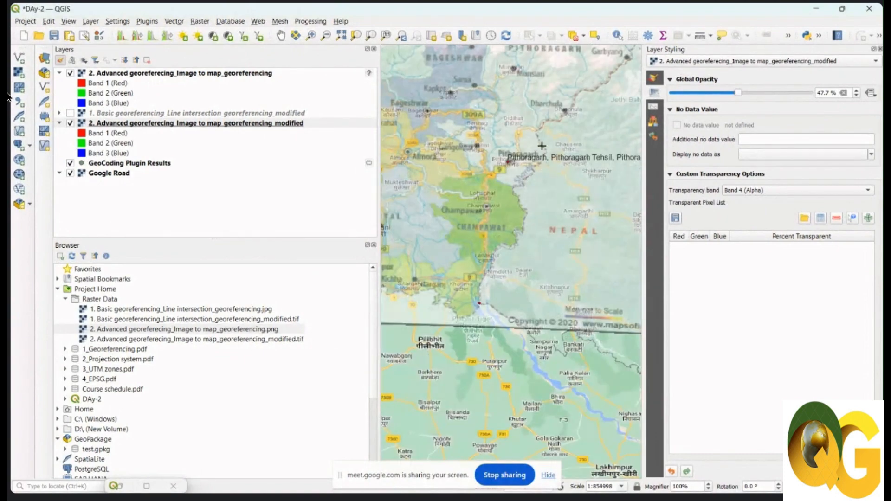
{"action": "scroll", "coordinate": [475, 297], "scroll_direction": "up", "scroll_amount": 3}
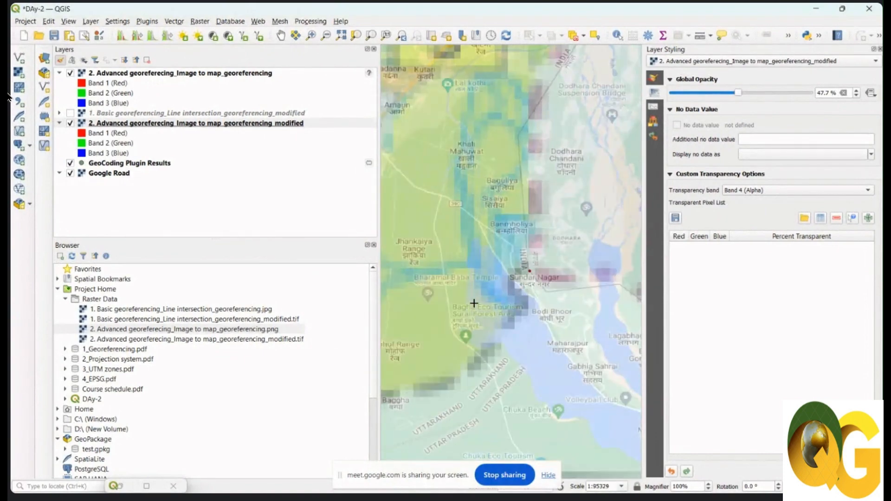
{"action": "scroll", "coordinate": [476, 301], "scroll_direction": "down", "scroll_amount": 6}
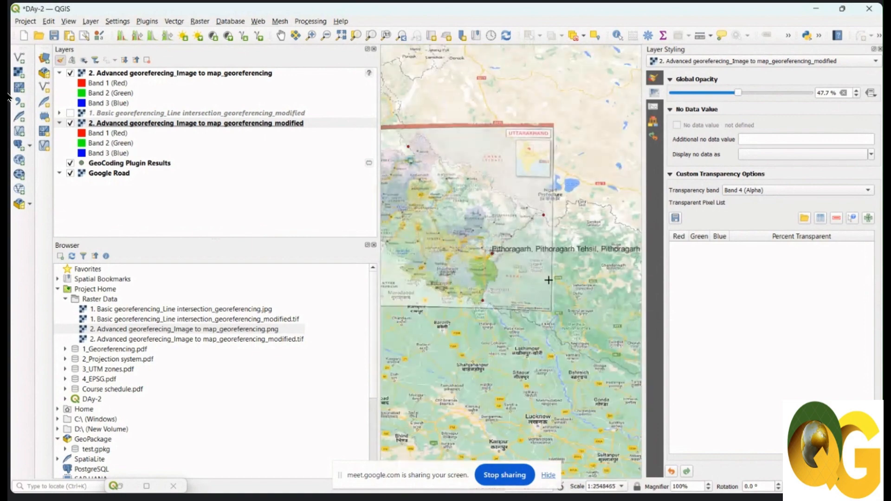
{"action": "scroll", "coordinate": [549, 279], "scroll_direction": "down", "scroll_amount": 2}
{"action": "scroll", "coordinate": [485, 266], "scroll_direction": "up", "scroll_amount": 2}
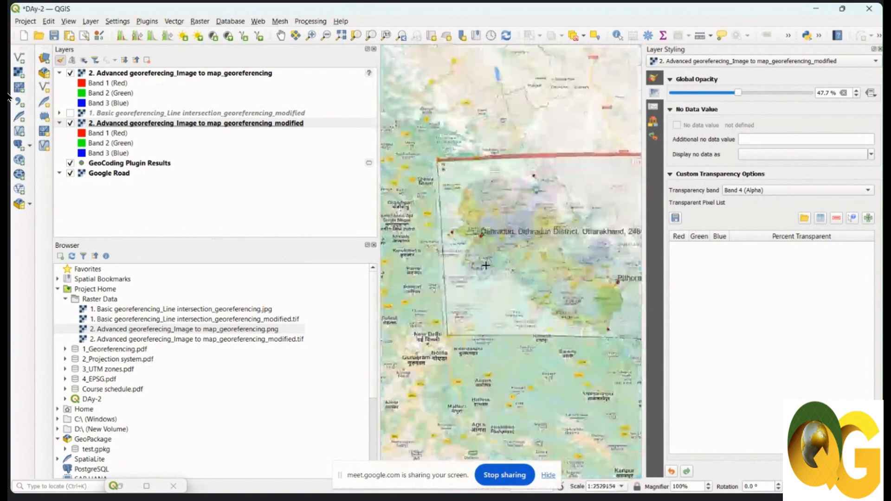
{"action": "left_click", "coordinate": [880, 49]}
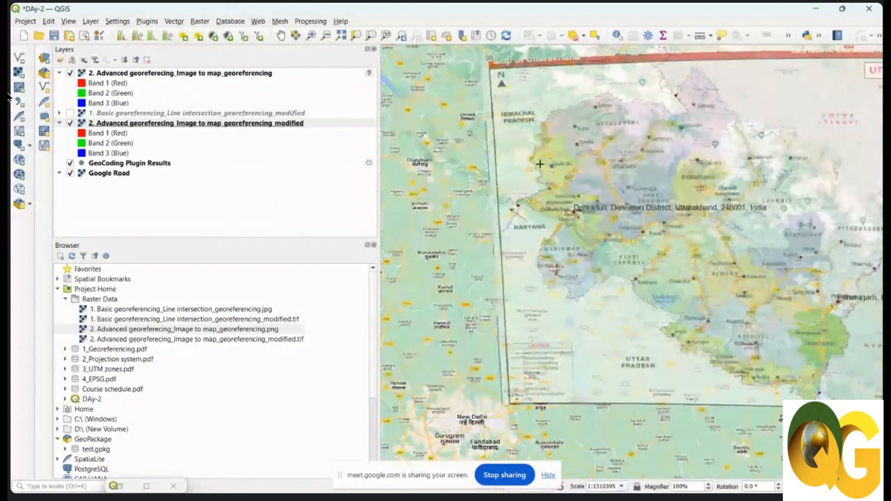
Show the "1. Basic georeferencing_Line intersection_georeferencing_modified" layer and hide the original "2. Advanced georeferecing_Image to map_georeferencing" layer
{"action": "scroll", "coordinate": [540, 164], "scroll_direction": "down", "scroll_amount": 1}
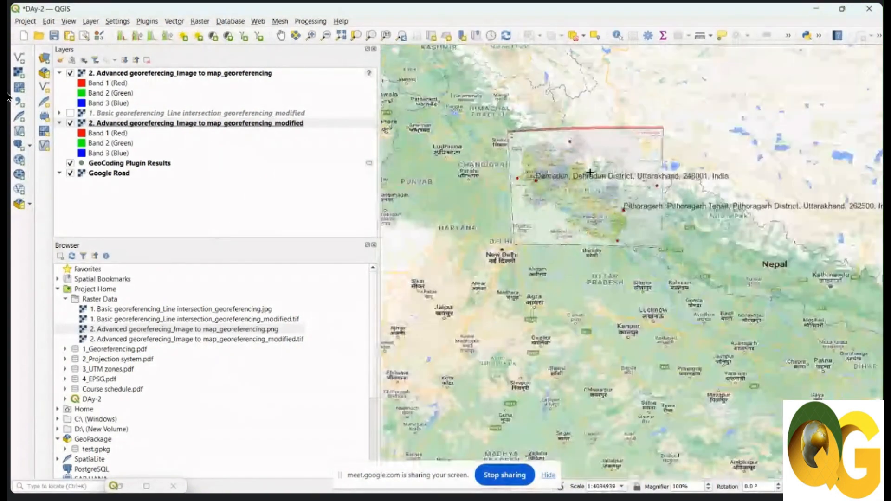
{"action": "left_click", "coordinate": [74, 123]}
{"action": "left_click", "coordinate": [70, 113]}
{"action": "left_click", "coordinate": [70, 73]}
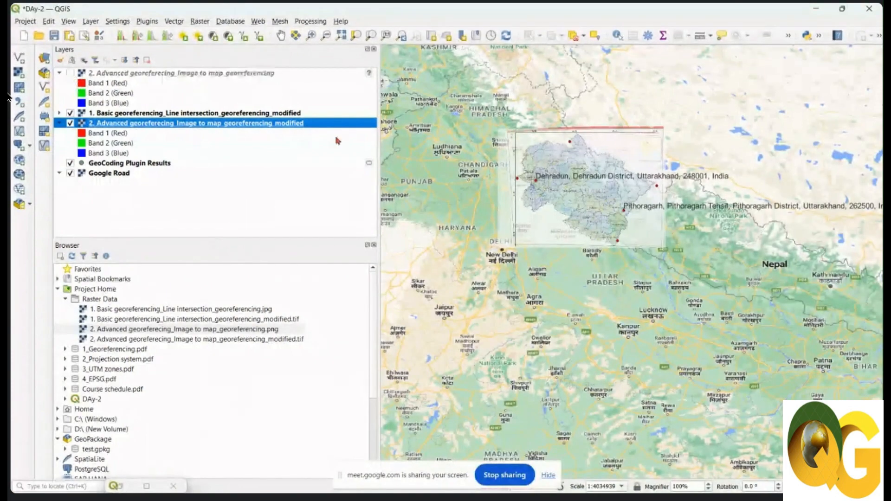
Compare the two overlaid Uttarakhand maps at the Dehradun marker and across the whole state
{"action": "scroll", "coordinate": [592, 168], "scroll_direction": "up", "scroll_amount": 2}
{"action": "scroll", "coordinate": [623, 162], "scroll_direction": "down", "scroll_amount": 2}
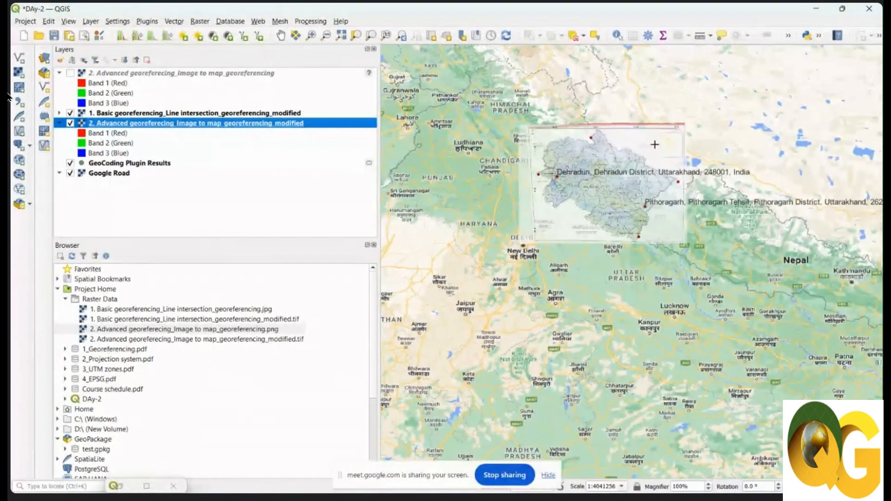
{"action": "scroll", "coordinate": [612, 147], "scroll_direction": "up", "scroll_amount": 1}
{"action": "scroll", "coordinate": [607, 142], "scroll_direction": "down", "scroll_amount": 1}
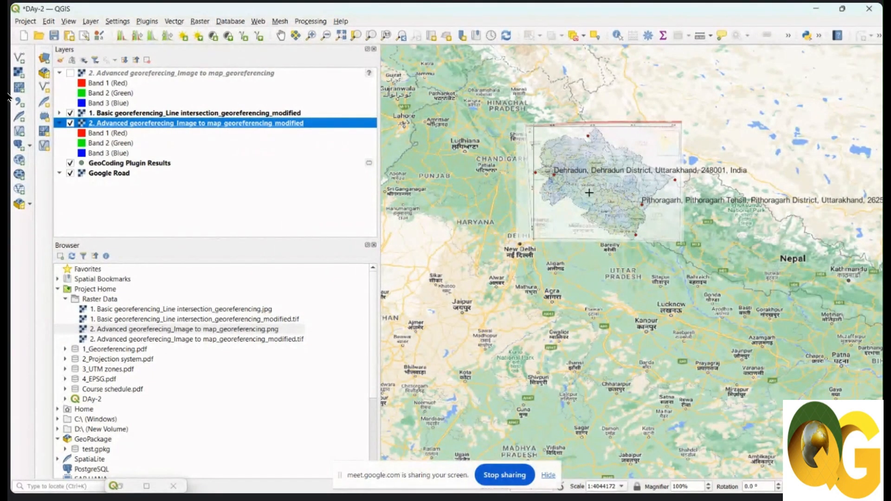
{"action": "scroll", "coordinate": [559, 170], "scroll_direction": "up", "scroll_amount": 5}
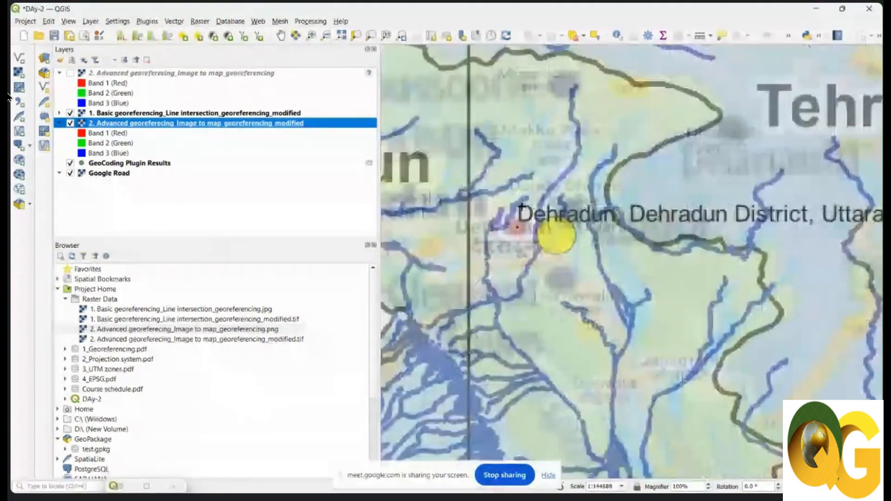
{"action": "scroll", "coordinate": [519, 226], "scroll_direction": "down", "scroll_amount": 2}
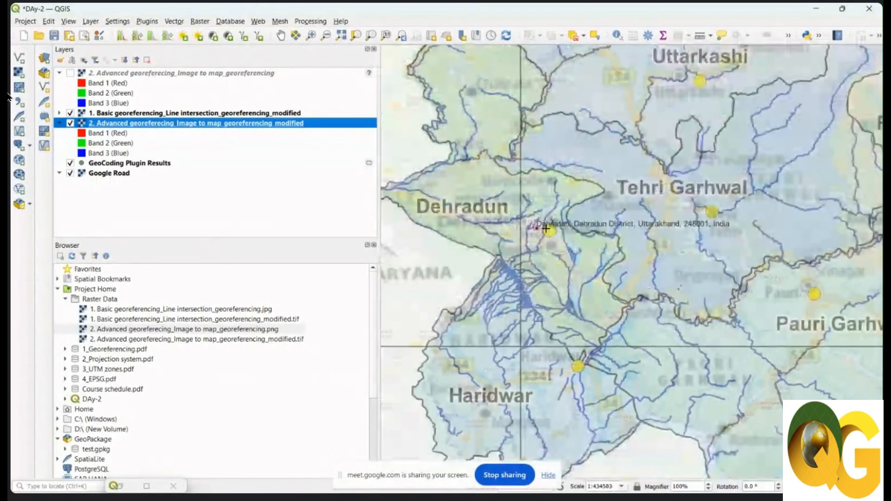
{"action": "scroll", "coordinate": [543, 227], "scroll_direction": "down", "scroll_amount": 3}
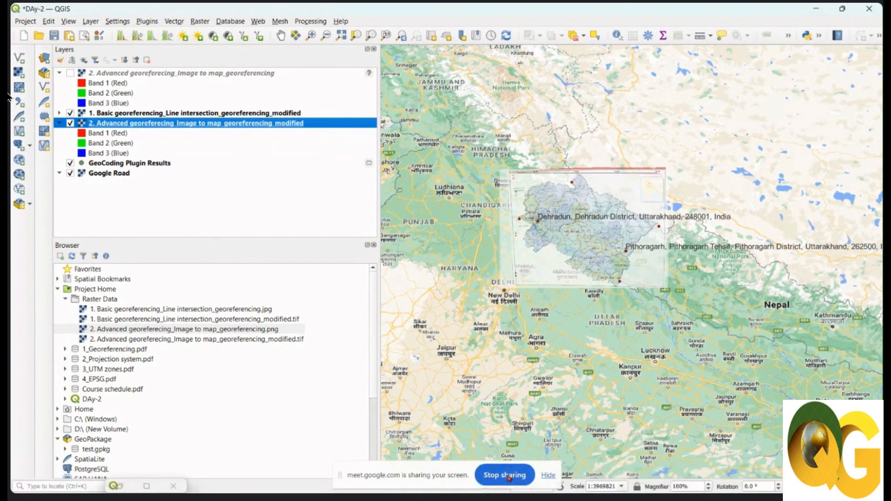
{"action": "left_click", "coordinate": [509, 476]}
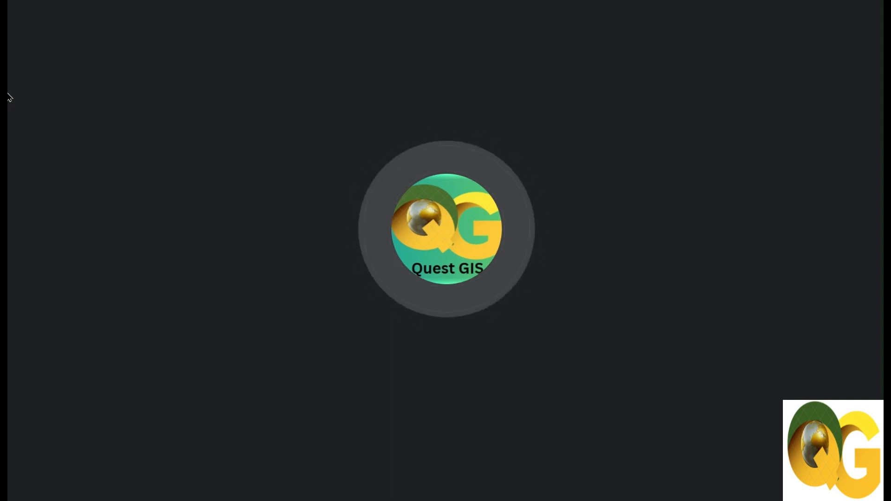
{"action": "mouse_move", "coordinate": [429, 227]}
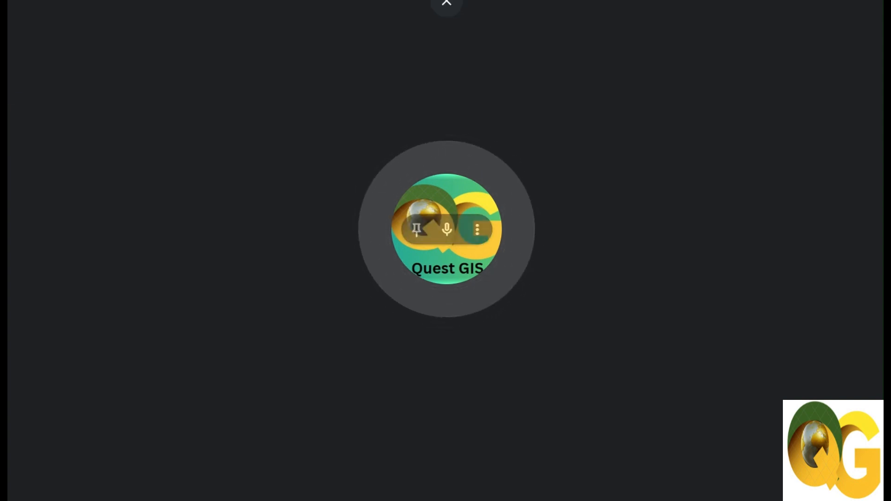
{"action": "left_click", "coordinate": [356, 2]}
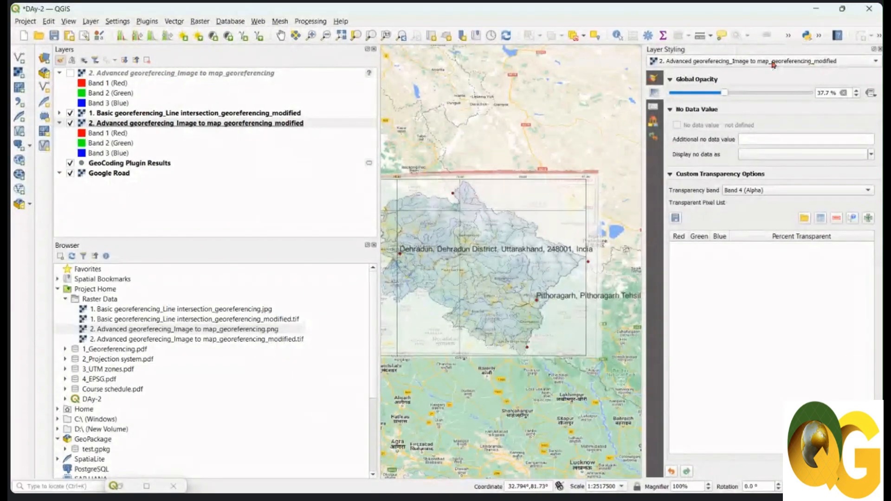
Dock the layer styling above the map and set the "2. Advanced georeferecing_Image to map_georeferencing_modified" layer's global opacity to 55.7%
{"action": "mouse_move", "coordinate": [774, 54]}
{"action": "left_mouse_down"}
{"action": "mouse_move", "coordinate": [468, 107]}
{"action": "mouse_move", "coordinate": [538, 74]}
{"action": "mouse_move", "coordinate": [603, 151]}
{"action": "mouse_move", "coordinate": [723, 118]}
{"action": "mouse_move", "coordinate": [791, 70]}
{"action": "mouse_move", "coordinate": [796, 105]}
{"action": "mouse_move", "coordinate": [780, 58]}
{"action": "left_mouse_up"}
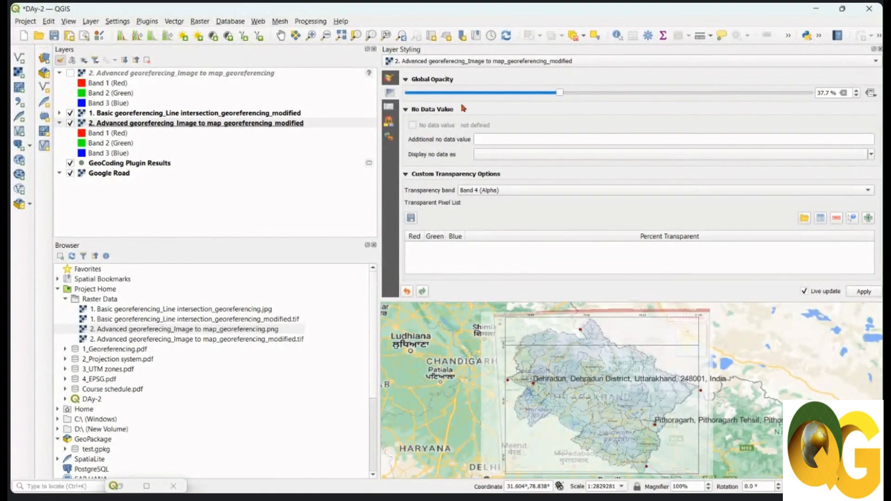
{"action": "left_click_drag", "start_coordinate": [558, 95], "coordinate": [551, 94]}
{"action": "scroll", "coordinate": [619, 392], "scroll_direction": "up", "scroll_amount": 3}
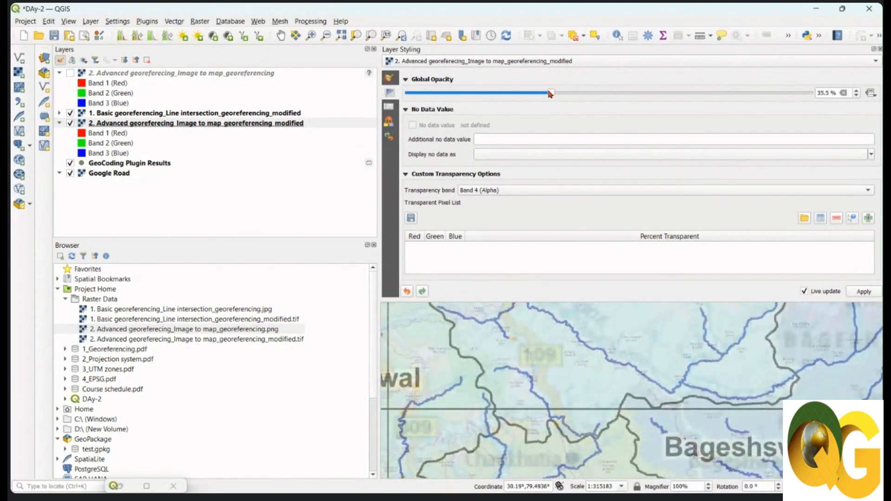
{"action": "left_click_drag", "start_coordinate": [550, 93], "coordinate": [631, 94]}
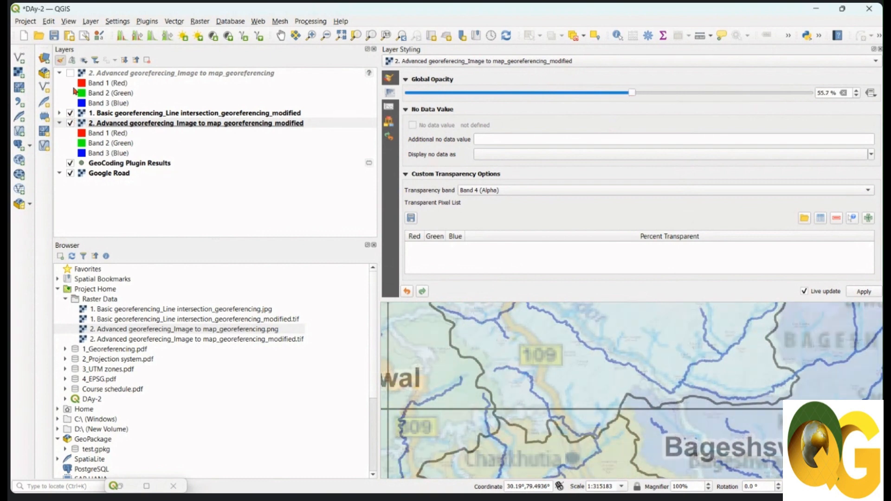
Hide the "1. Basic georeferencing_Line intersection_georeferencing_modified" layer and set its global opacity to 55.6%
{"action": "left_click", "coordinate": [69, 114]}
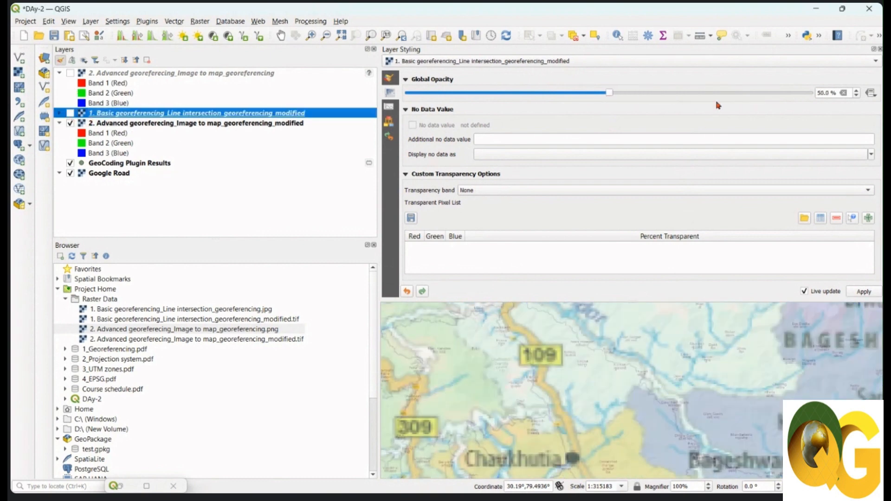
{"action": "left_click_drag", "start_coordinate": [609, 93], "coordinate": [631, 94]}
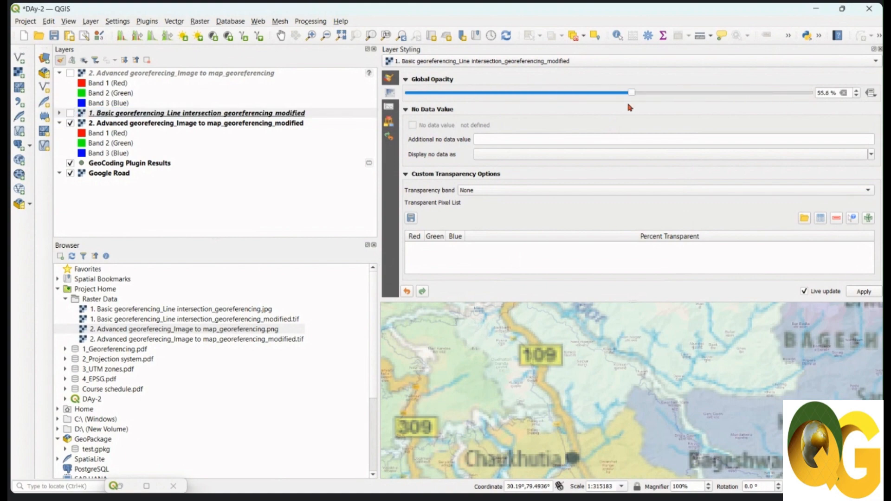
{"action": "scroll", "coordinate": [509, 420], "scroll_direction": "down", "scroll_amount": 3}
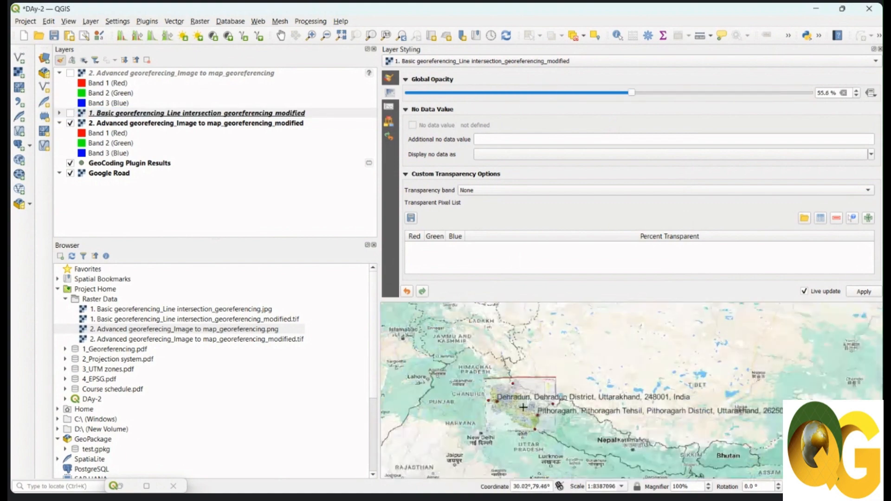
Switch the layer styling to the "2. Advanced georeferecing_Image to map_georeferencing_modified" layer
{"action": "left_click", "coordinate": [458, 62]}
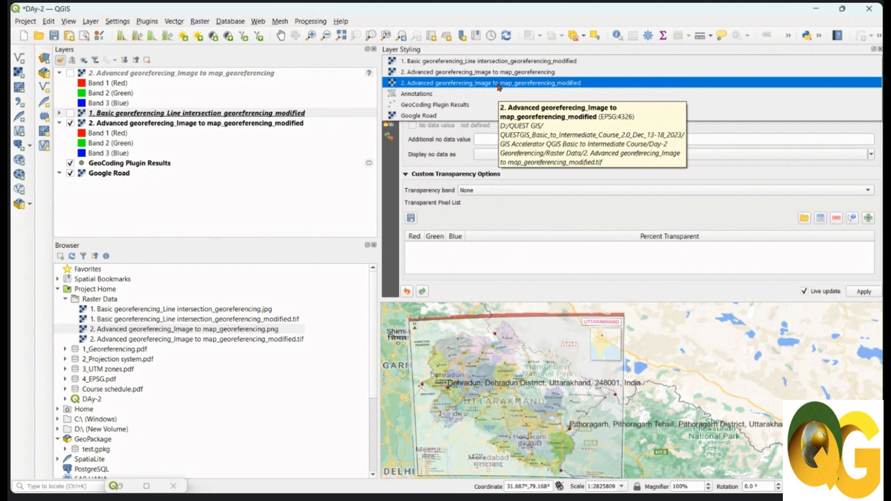
{"action": "left_click", "coordinate": [466, 85]}
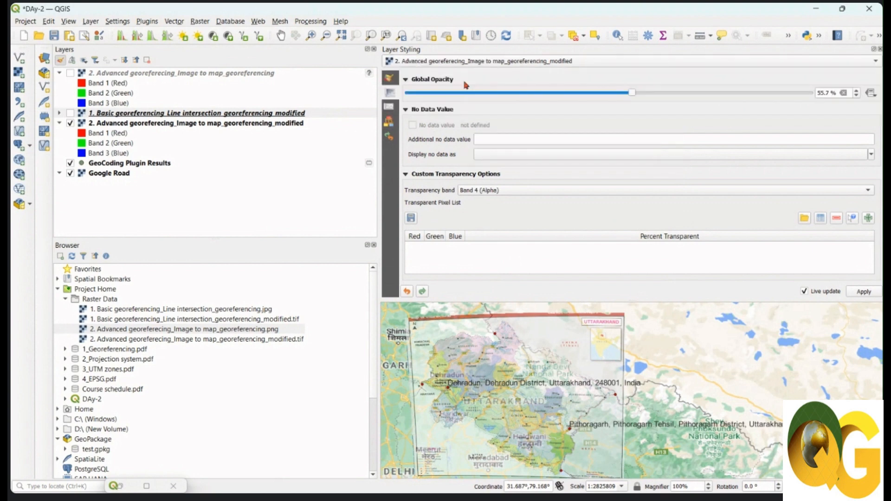
{"action": "left_click", "coordinate": [420, 64]}
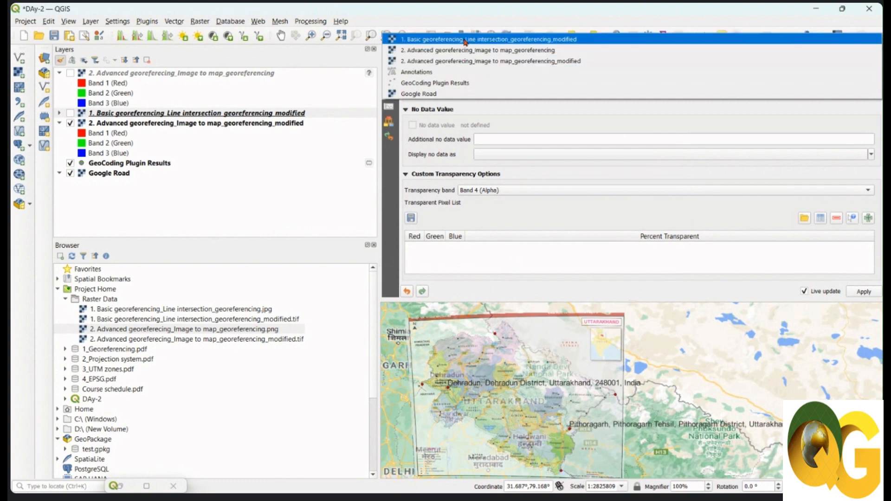
{"action": "left_click", "coordinate": [458, 64]}
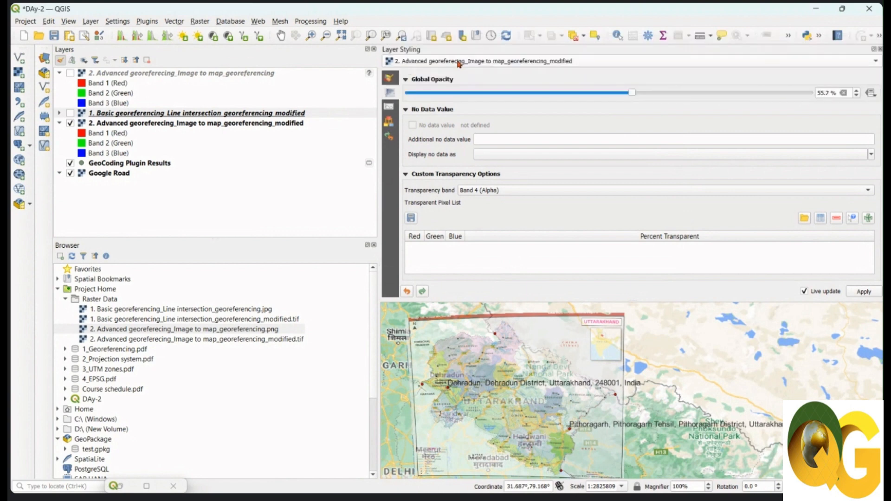
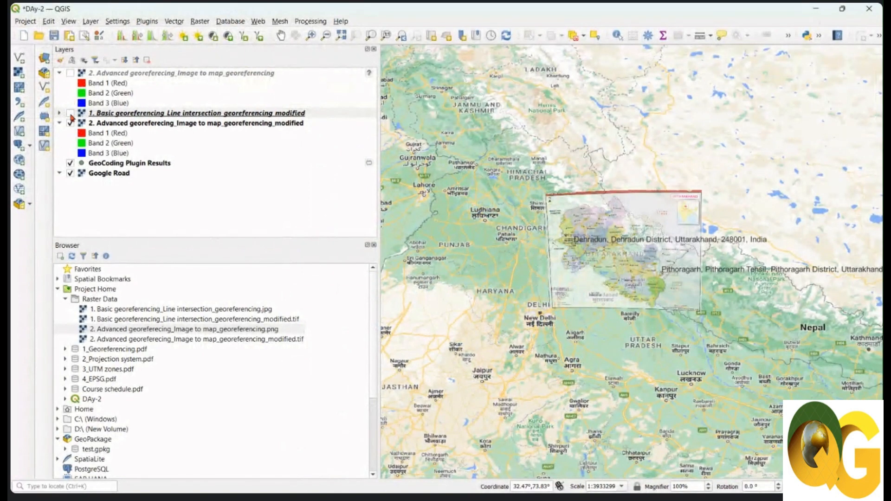
Show only the "1. Basic georeferencing_Line intersection_georeferencing_modified" layer, hiding the other georeferenced map, the geocoded points and Google Road
{"action": "left_click", "coordinate": [70, 113]}
{"action": "left_click", "coordinate": [70, 123]}
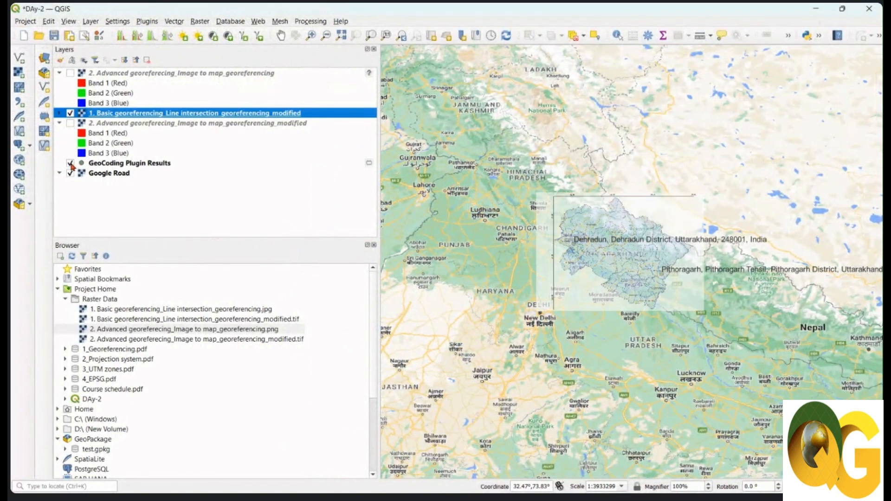
{"action": "left_click", "coordinate": [70, 163]}
{"action": "left_click", "coordinate": [70, 173]}
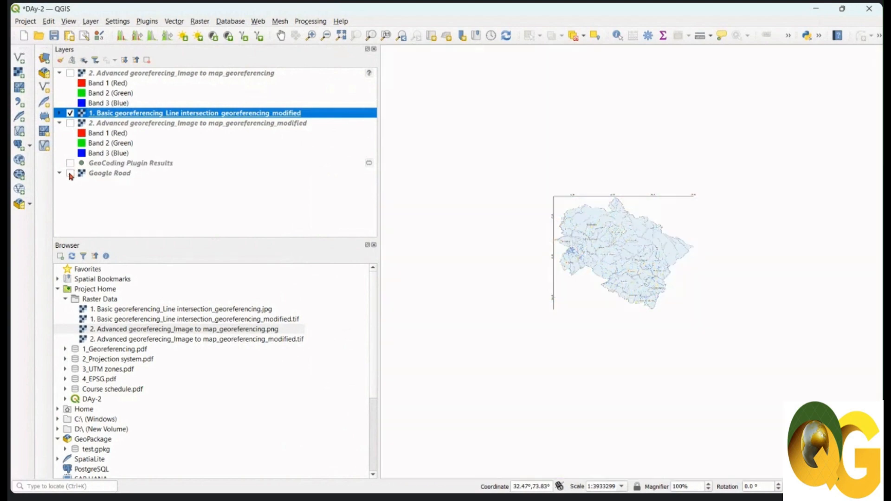
Raise the "1. Basic georeferencing_Line intersection_georeferencing_modified" layer to full opacity and close the layer styling
{"action": "scroll", "coordinate": [668, 255], "scroll_direction": "up", "scroll_amount": 2}
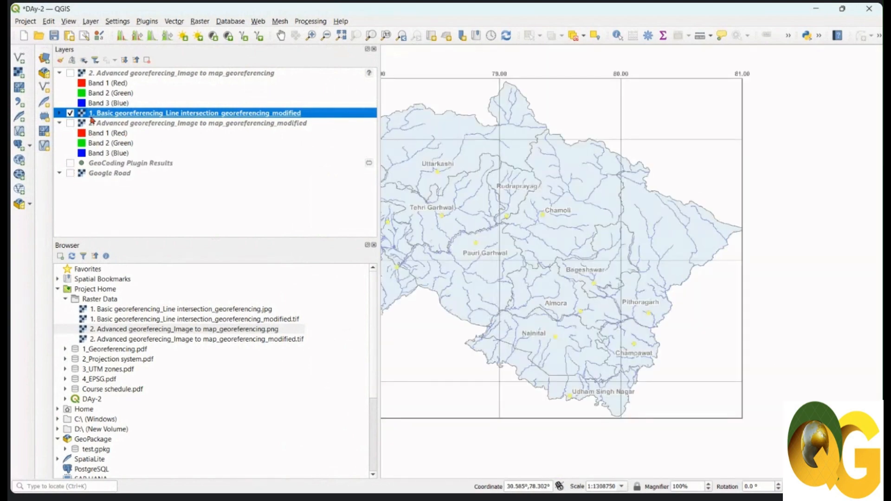
{"action": "left_click", "coordinate": [60, 60]}
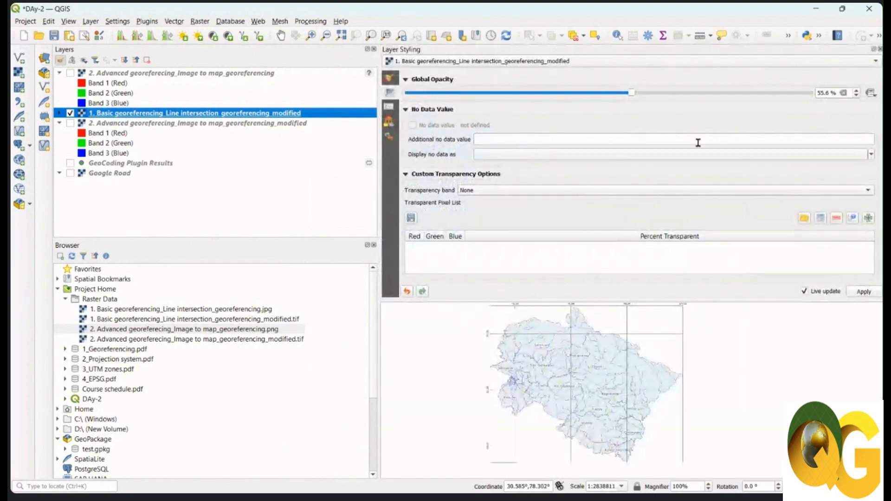
{"action": "left_click_drag", "start_coordinate": [632, 93], "coordinate": [812, 93]}
{"action": "left_click", "coordinate": [877, 49]}
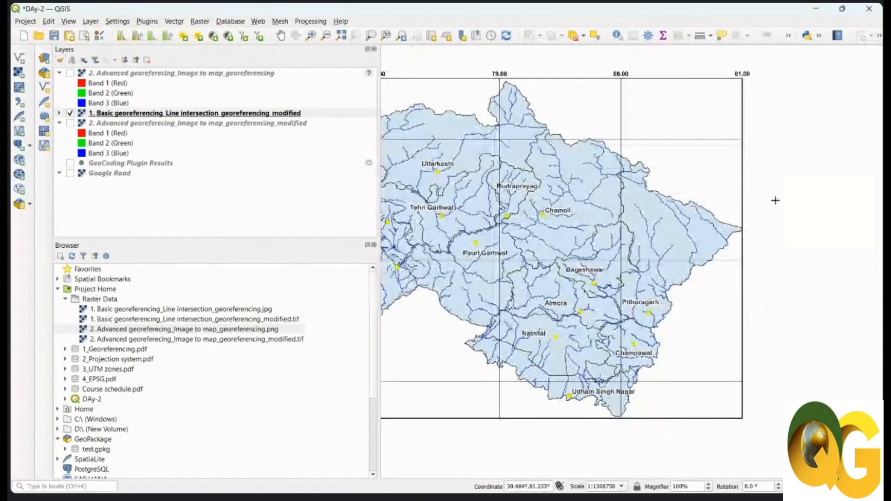
Narrow the Layers and Browser panels and bring the whole Uttarakhand map with its coordinate grid into view
{"action": "scroll", "coordinate": [503, 225], "scroll_direction": "down", "scroll_amount": 2}
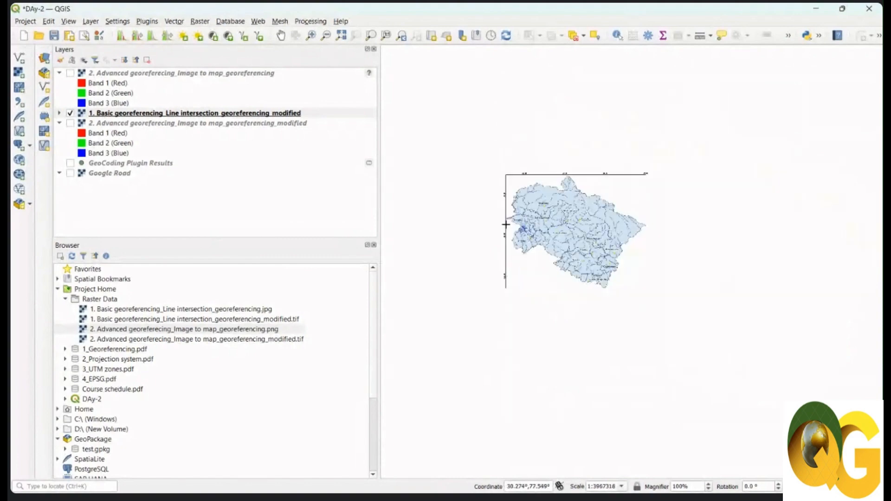
{"action": "scroll", "coordinate": [626, 232], "scroll_direction": "up", "scroll_amount": 2}
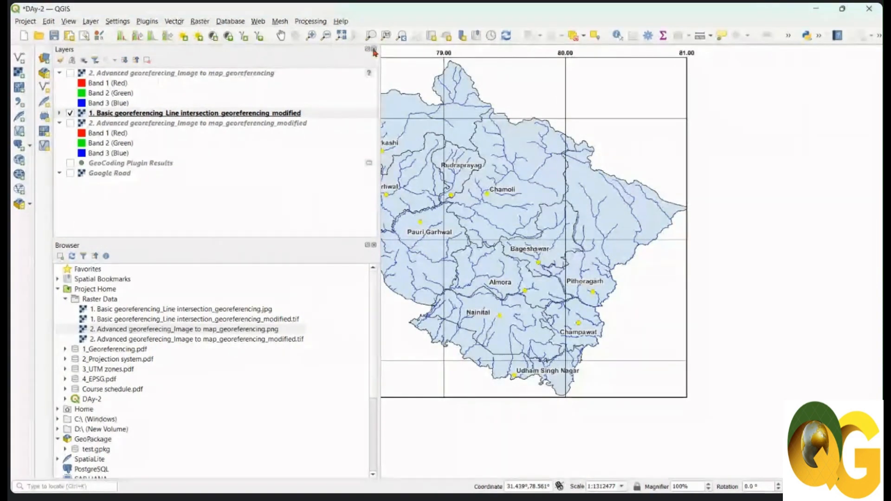
{"action": "left_click_drag", "start_coordinate": [377, 55], "coordinate": [134, 55]}
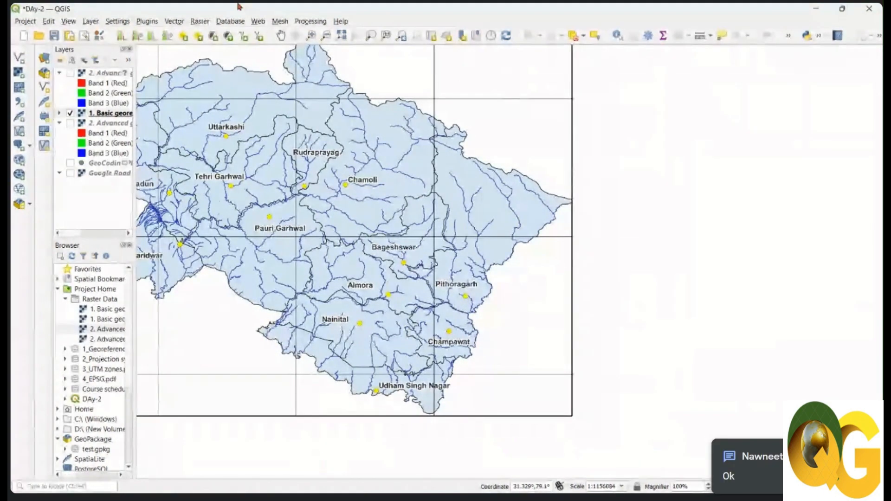
{"action": "left_click", "coordinate": [281, 36]}
{"action": "left_click_drag", "start_coordinate": [318, 163], "coordinate": [463, 182]}
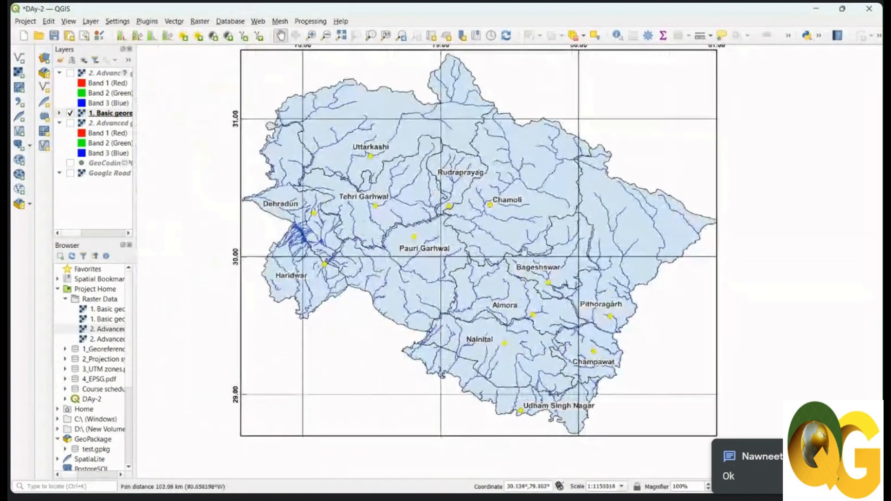
Examine the accuracy description of WGS 84 (EPSG:4326) in the project CRS properties, close the dialog and minimize QGIS
{"action": "left_click", "coordinate": [834, 486]}
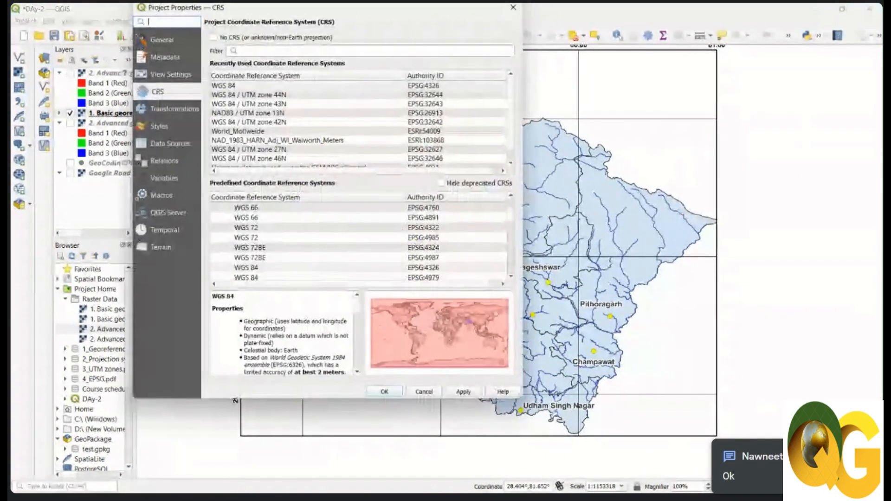
{"action": "left_click", "coordinate": [268, 86]}
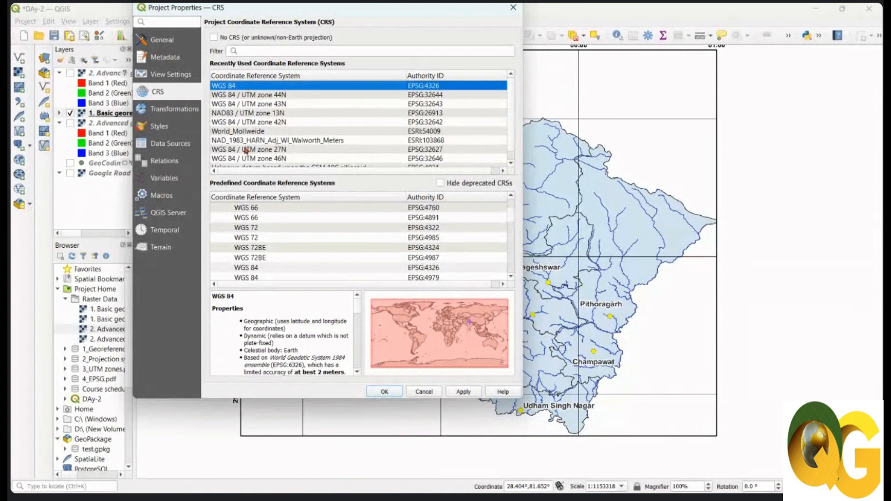
{"action": "scroll", "coordinate": [318, 322], "scroll_direction": "down", "scroll_amount": 1}
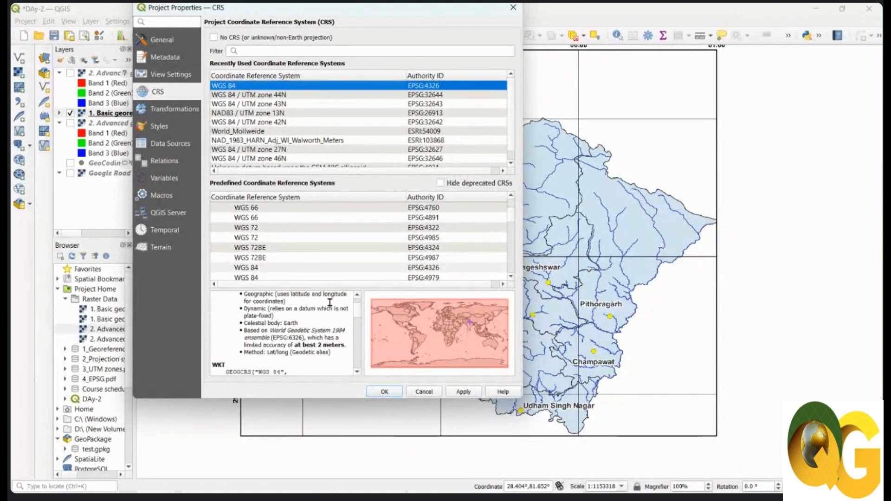
{"action": "scroll", "coordinate": [316, 345], "scroll_direction": "down", "scroll_amount": 1}
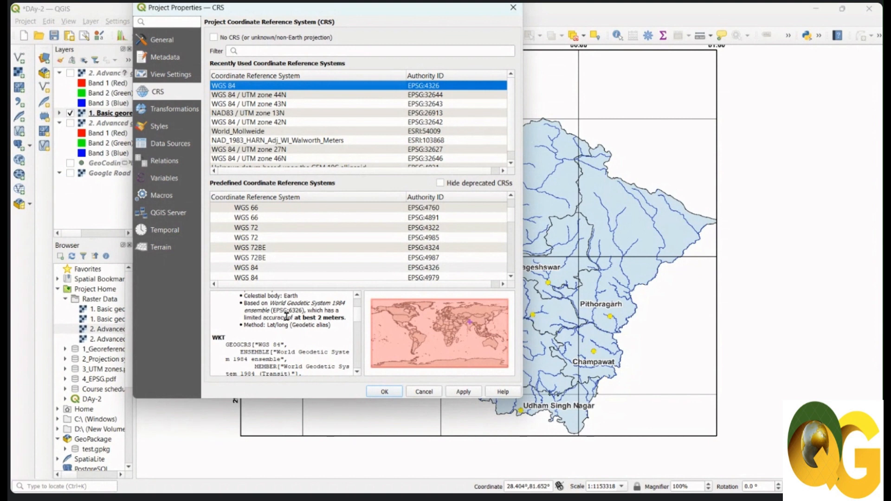
{"action": "left_click_drag", "start_coordinate": [318, 317], "coordinate": [344, 316]}
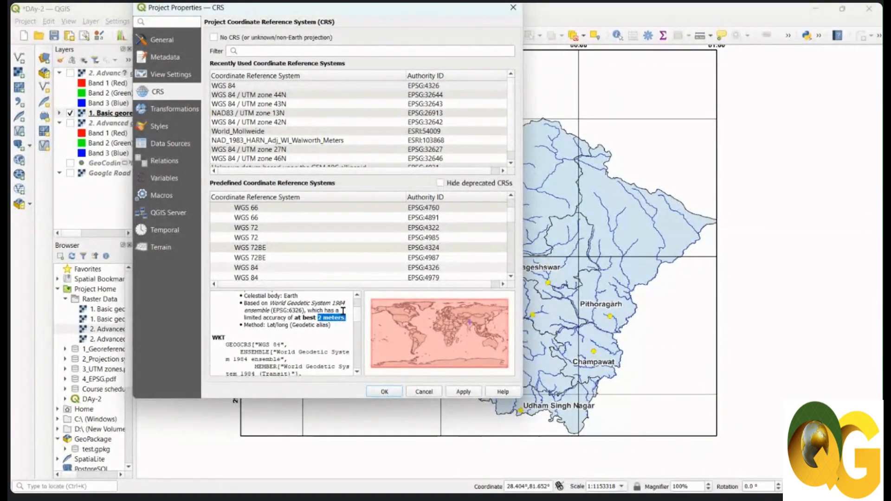
{"action": "left_click_drag", "start_coordinate": [492, 8], "coordinate": [519, 39]}
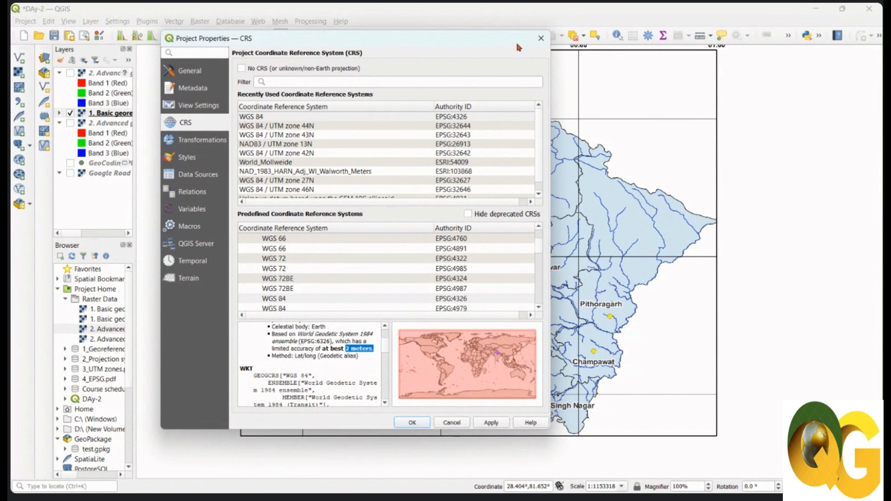
{"action": "left_click", "coordinate": [541, 39]}
{"action": "left_click", "coordinate": [817, 8]}
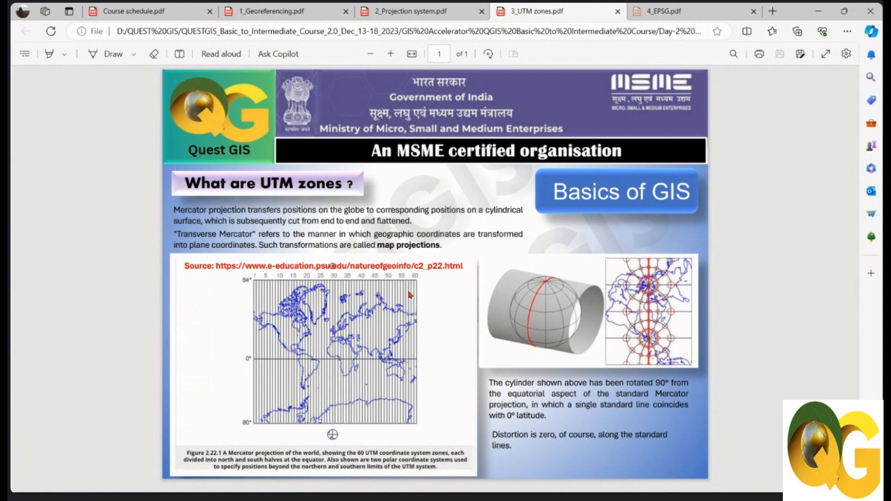
Review the map projection types in 2_Projection system.pdf and read the Mercator and Transverse Mercator explanation in 3_UTM zones.pdf, highlighting its sentences
{"action": "left_click", "coordinate": [424, 13]}
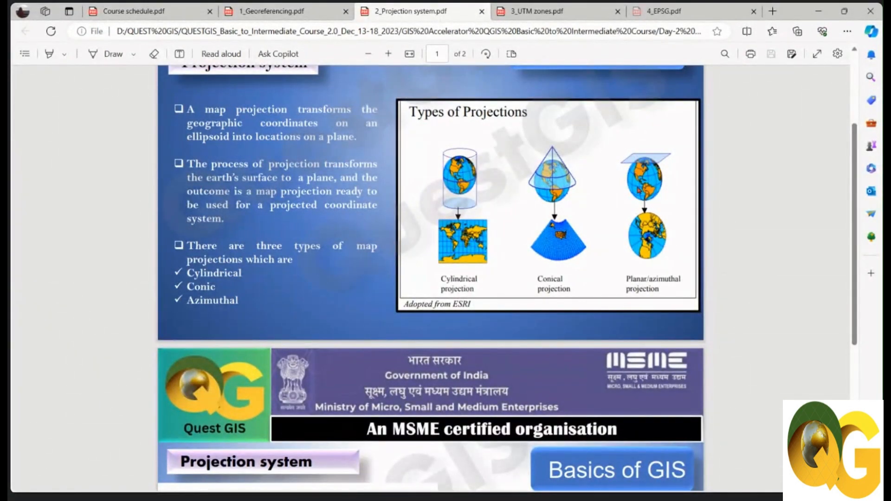
{"action": "left_click", "coordinate": [538, 11]}
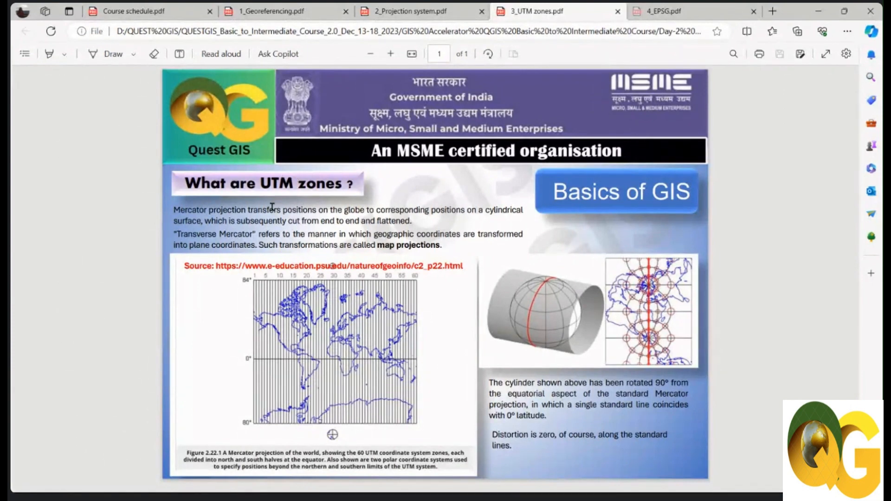
{"action": "left_click_drag", "start_coordinate": [248, 210], "coordinate": [518, 213]}
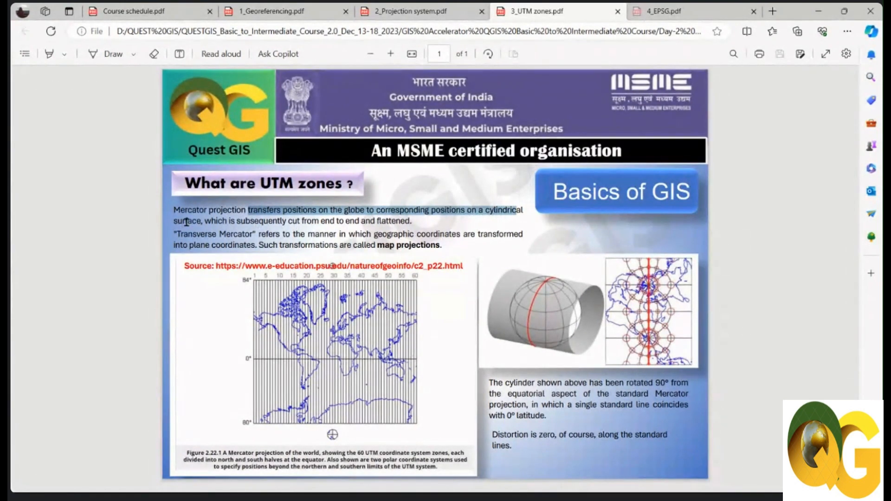
{"action": "left_click_drag", "start_coordinate": [197, 223], "coordinate": [410, 223]}
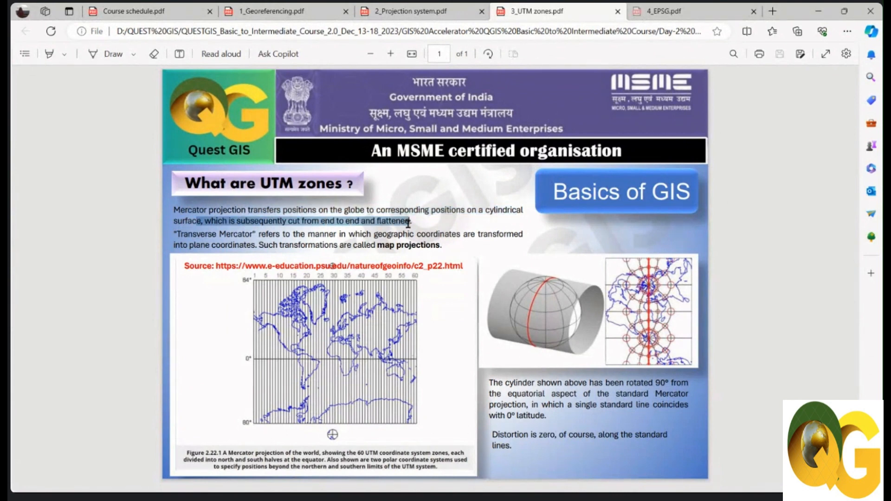
{"action": "left_click_drag", "start_coordinate": [174, 234], "coordinate": [480, 237]}
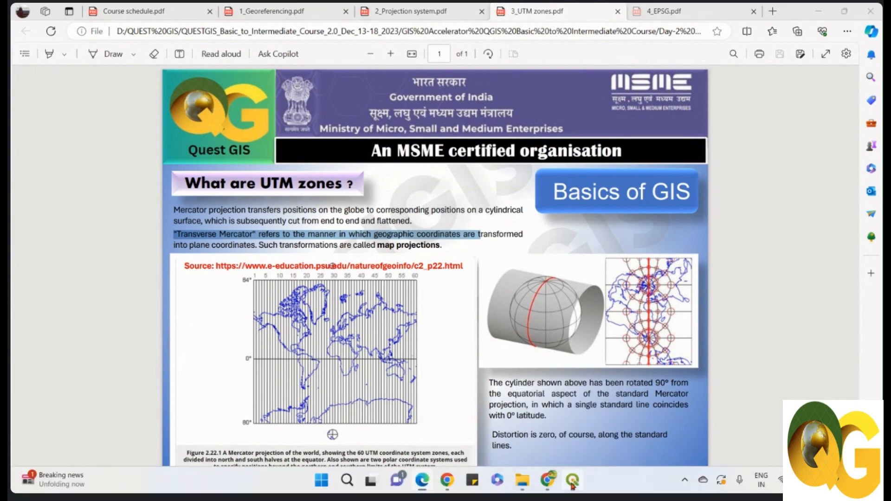
Switch to QGIS and examine the full Uttarakhand map against its latitude and longitude grid
{"action": "left_click", "coordinate": [572, 482]}
{"action": "left_click_drag", "start_coordinate": [505, 190], "coordinate": [526, 198]}
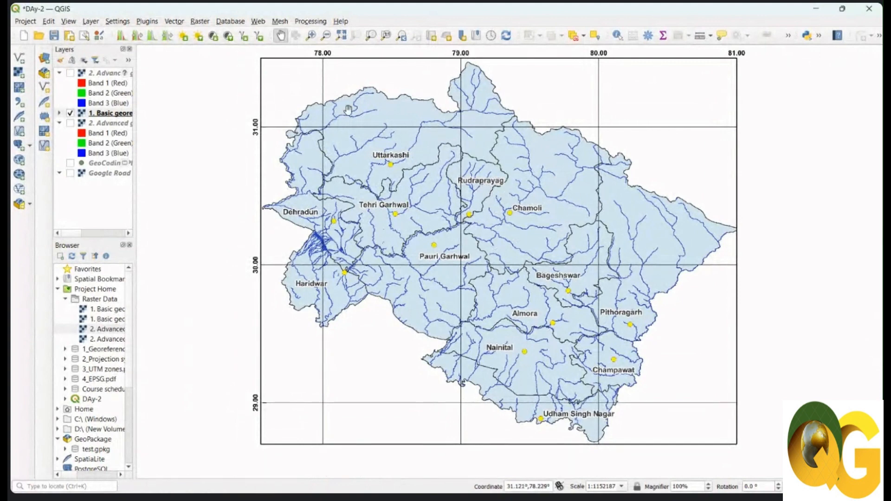
{"action": "left_click_drag", "start_coordinate": [492, 237], "coordinate": [488, 239]}
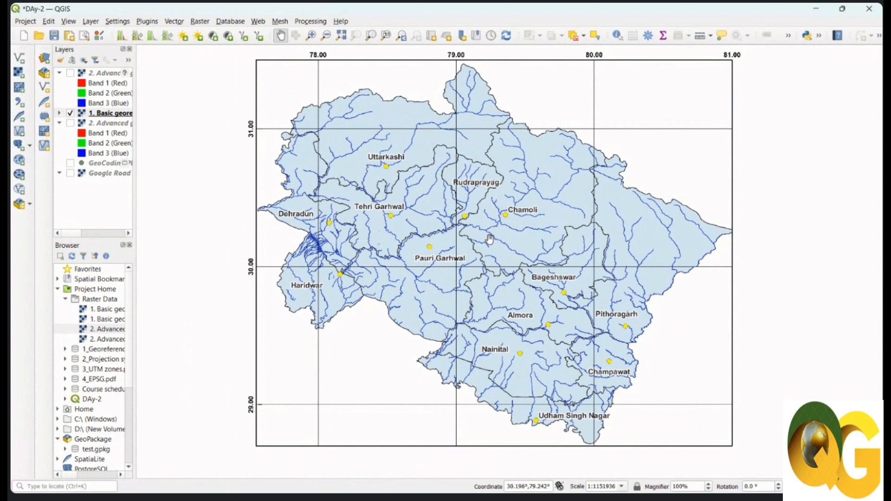
{"action": "left_click_drag", "start_coordinate": [525, 187], "coordinate": [525, 189]}
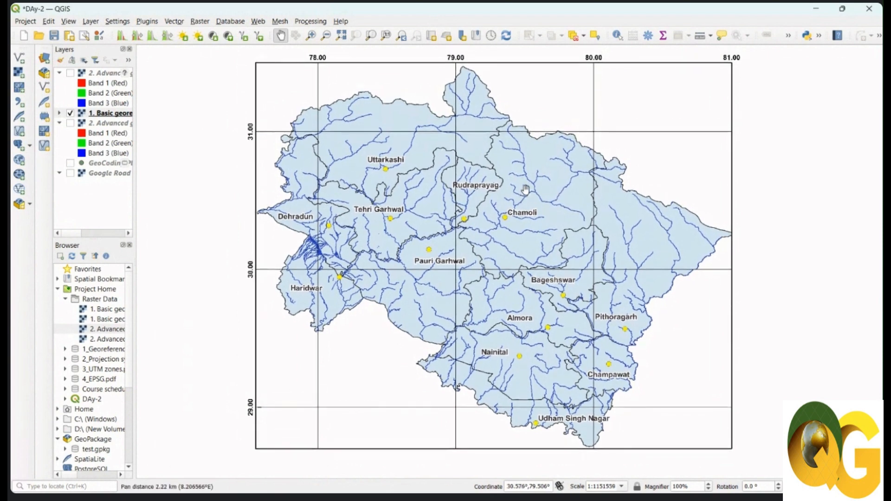
Switch to Chrome and search Google for "world utm zones" in a new tab
{"action": "mouse_move", "coordinate": [565, 485]}
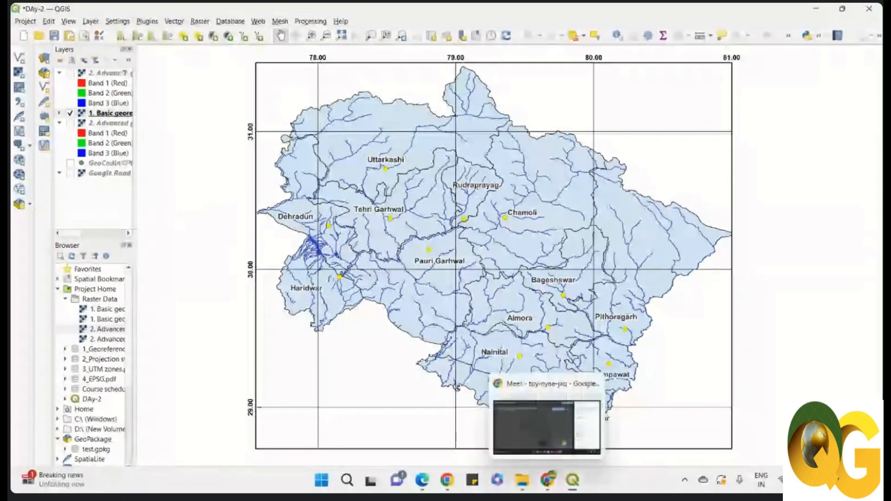
{"action": "left_click", "coordinate": [548, 479]}
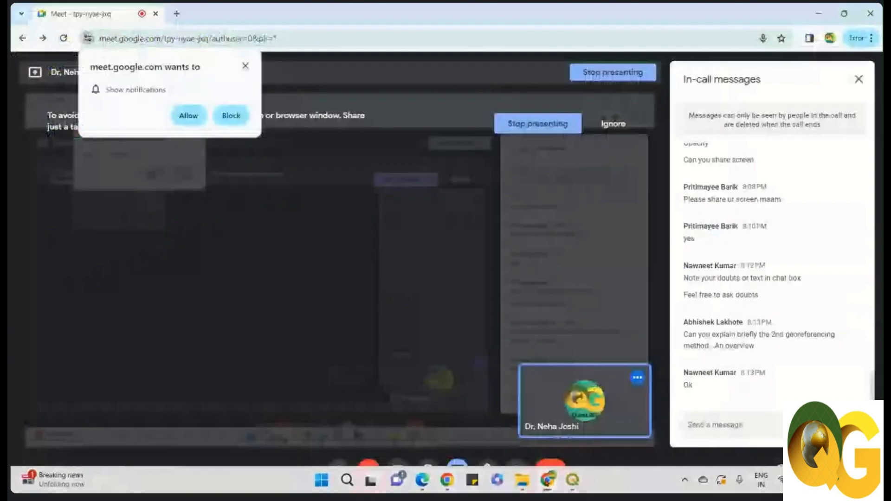
{"action": "left_click", "coordinate": [177, 14]}
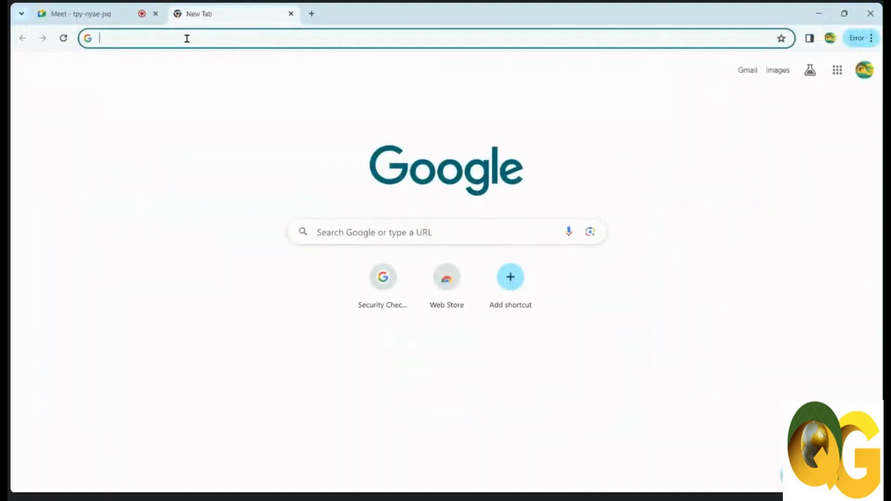
{"action": "left_click", "coordinate": [186, 39]}
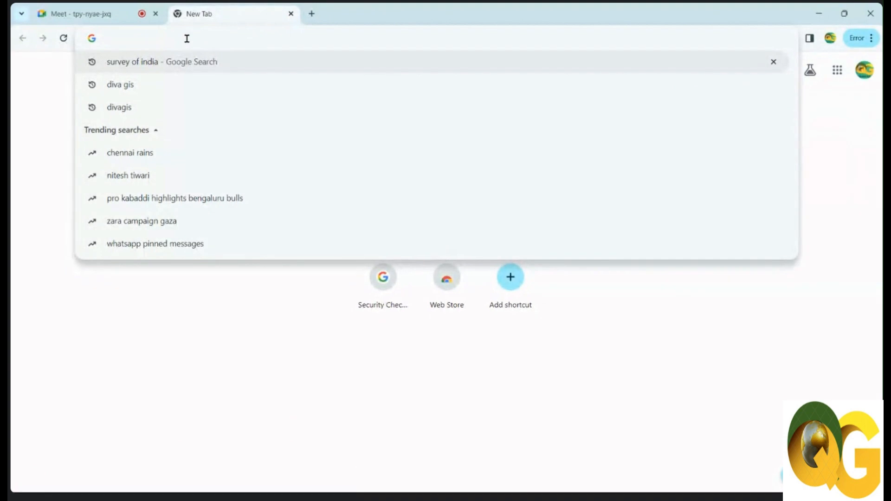
{"action": "type", "text": "worl"}
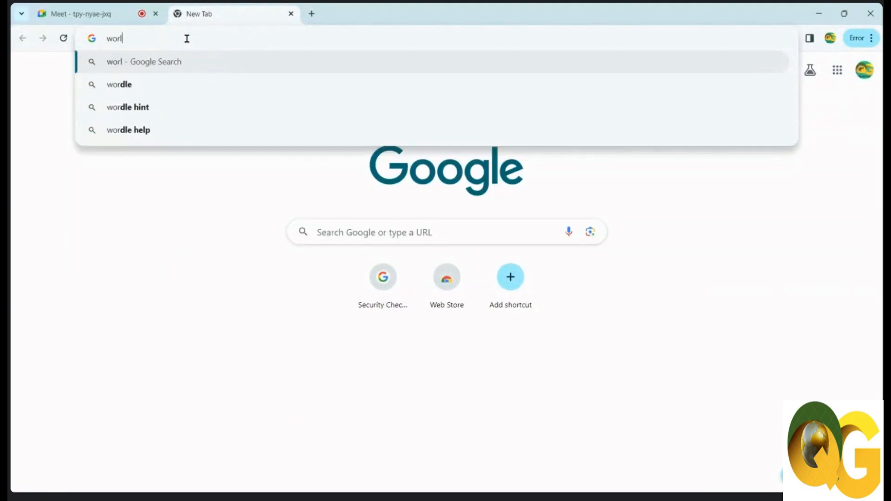
{"action": "type", "text": "d utm zo"}
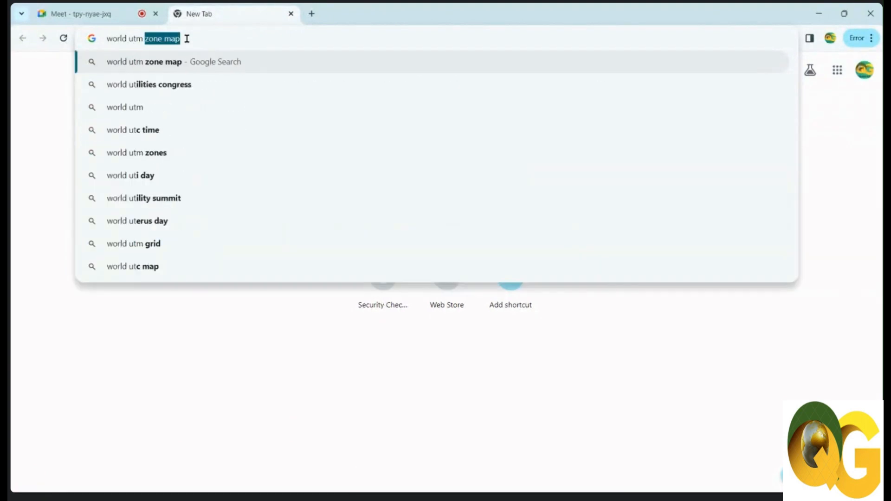
{"action": "type", "text": "nes"}
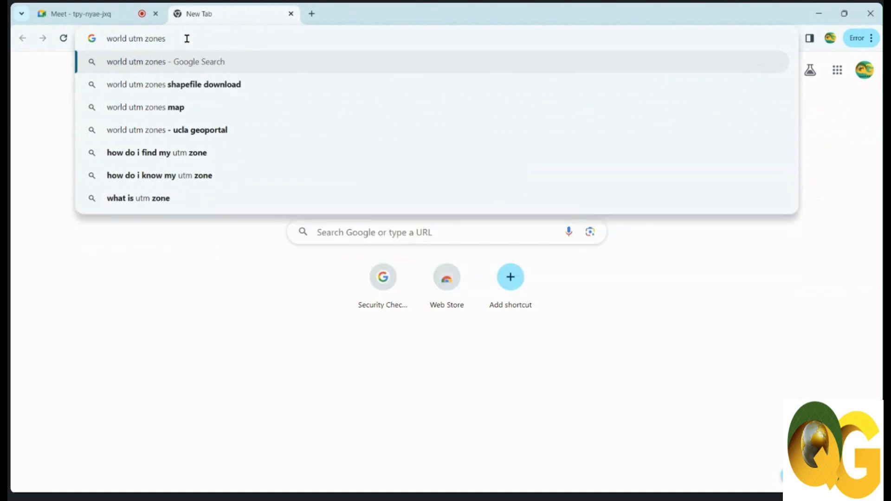
{"action": "key", "text": "Return"}
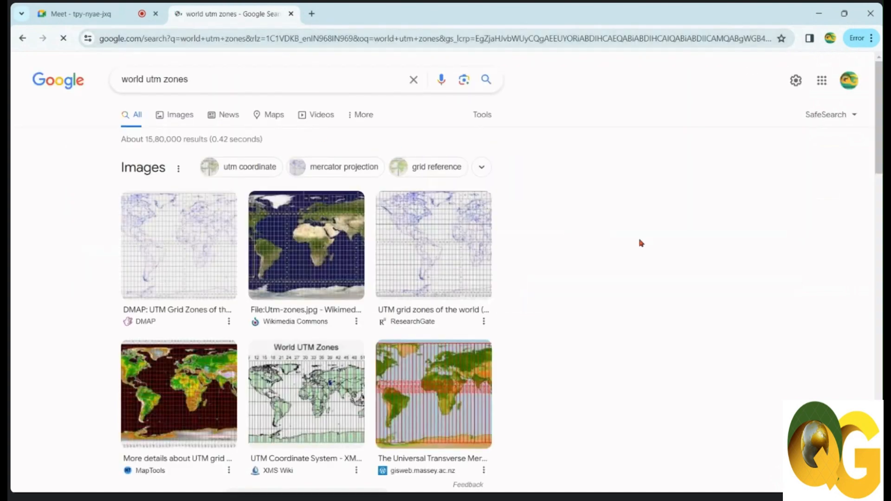
Open the "World UTM Grid - ArcGIS Hub" search result in a new tab and switch to it
{"action": "scroll", "coordinate": [626, 262], "scroll_direction": "down", "scroll_amount": 5}
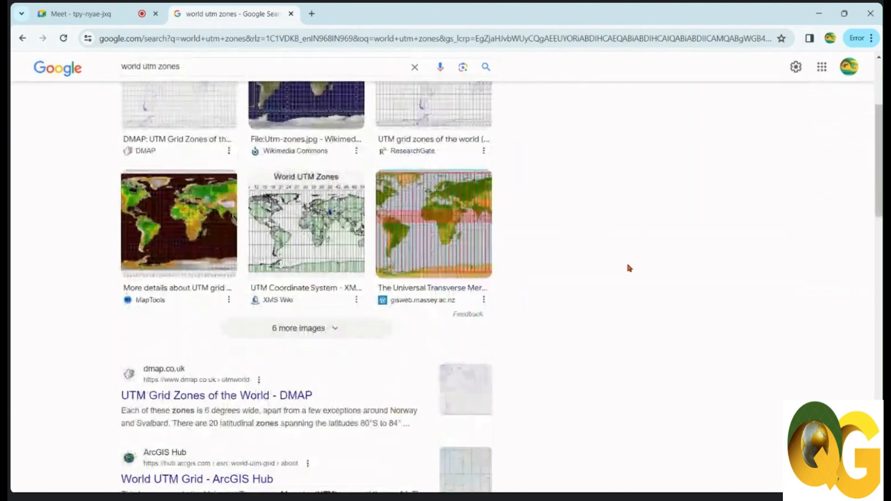
{"action": "scroll", "coordinate": [628, 266], "scroll_direction": "down", "scroll_amount": 2}
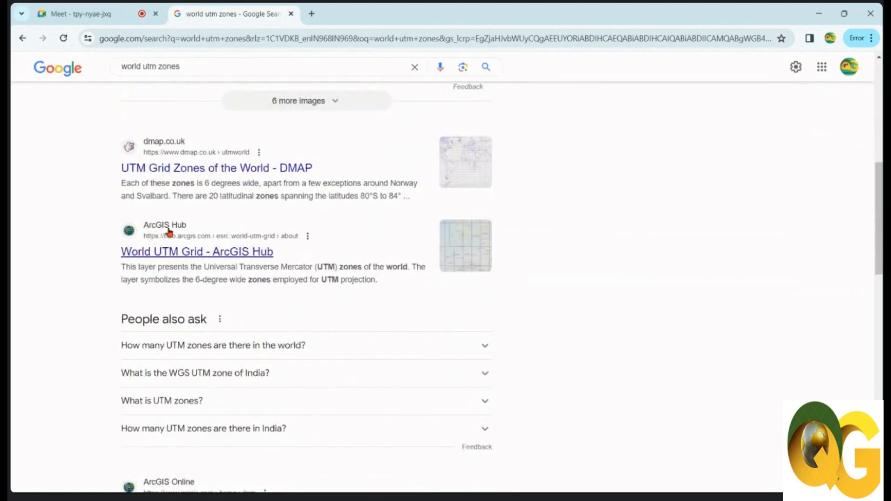
{"action": "right_click", "coordinate": [184, 255]}
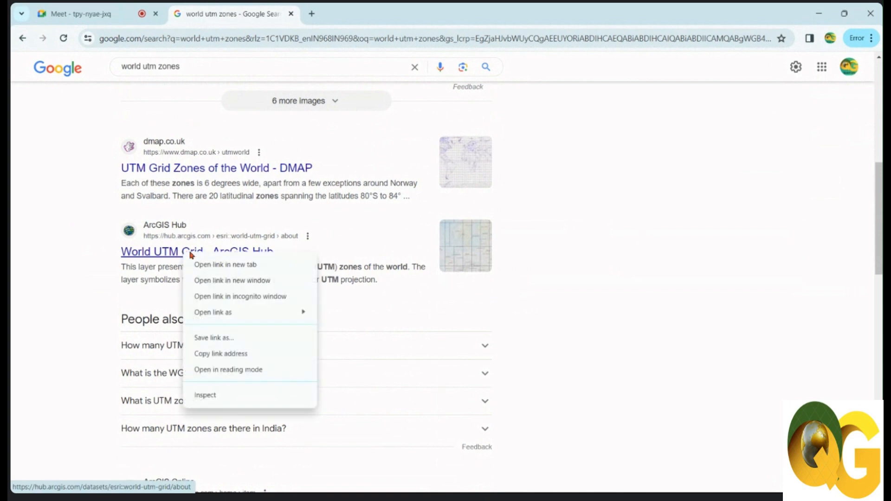
{"action": "left_click", "coordinate": [210, 264]}
{"action": "left_click", "coordinate": [332, 10]}
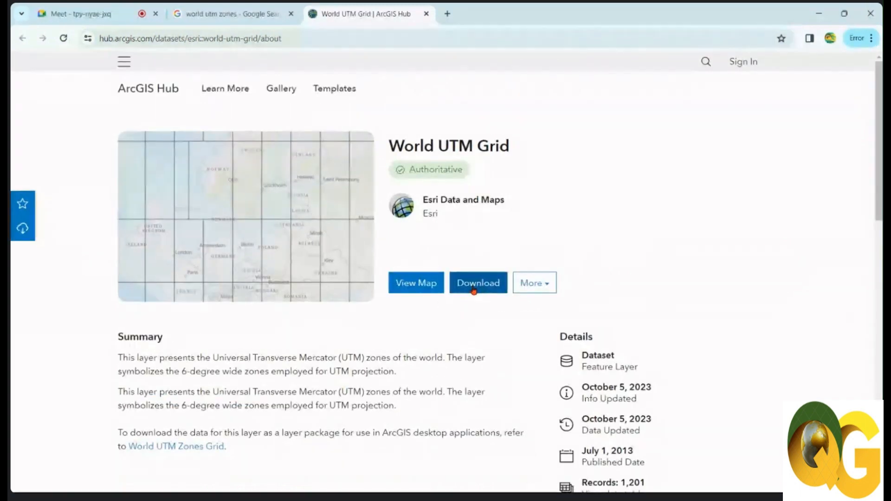
Open the World UTM Grid dataset's map and focus on the grid cells covering Uttarakhand and northern India
{"action": "left_click", "coordinate": [419, 282]}
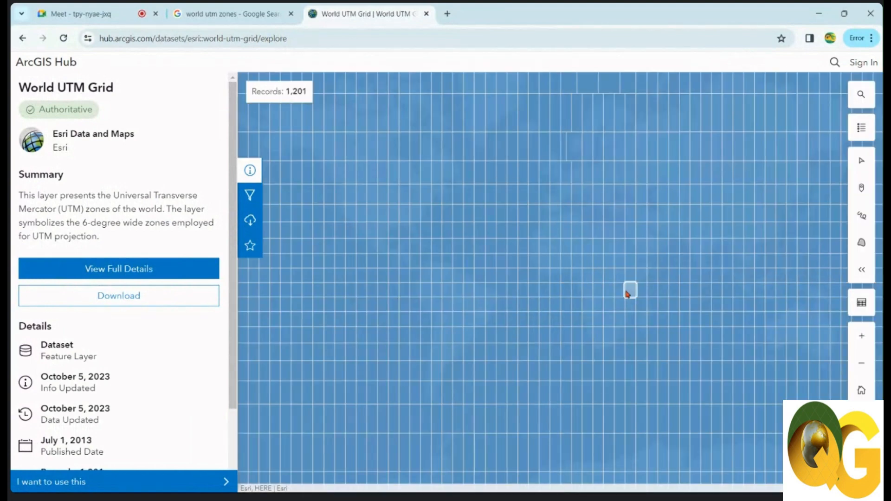
{"action": "scroll", "coordinate": [720, 234], "scroll_direction": "up", "scroll_amount": 2}
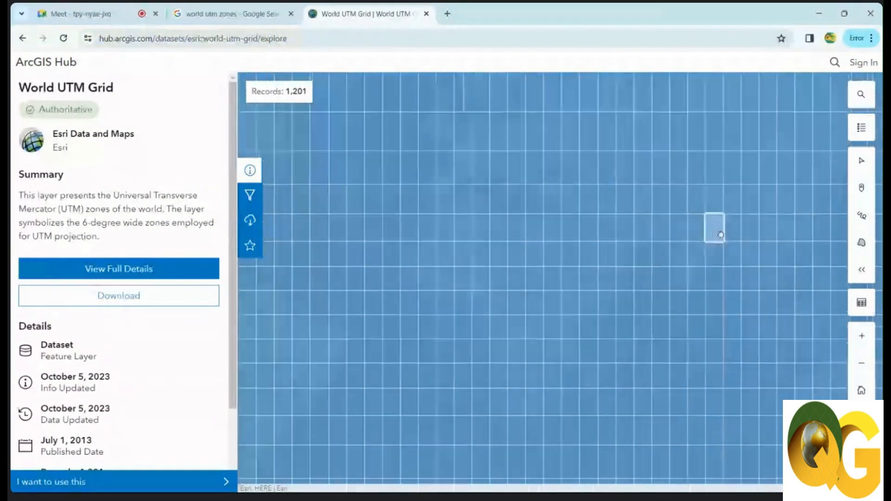
{"action": "scroll", "coordinate": [720, 234], "scroll_direction": "up", "scroll_amount": 1}
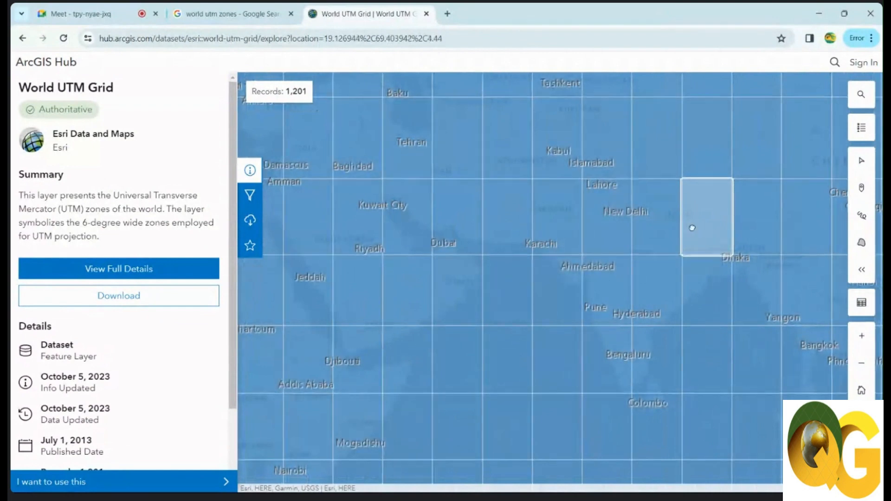
{"action": "scroll", "coordinate": [691, 230], "scroll_direction": "up", "scroll_amount": 3}
{"action": "scroll", "coordinate": [616, 202], "scroll_direction": "up", "scroll_amount": 2}
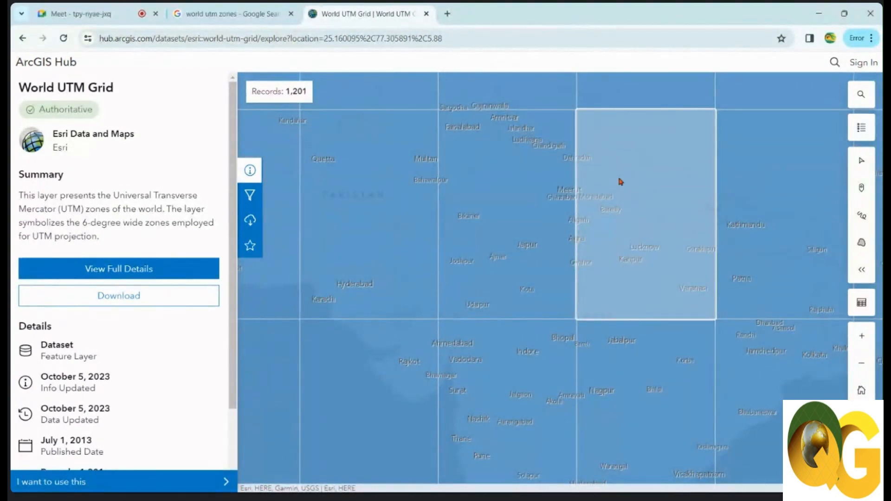
{"action": "scroll", "coordinate": [615, 170], "scroll_direction": "down", "scroll_amount": 4}
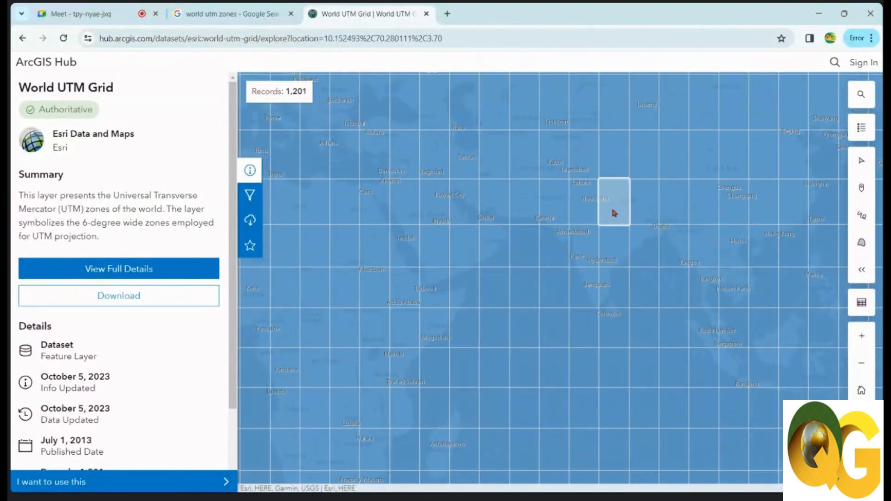
{"action": "scroll", "coordinate": [611, 202], "scroll_direction": "up", "scroll_amount": 2}
{"action": "scroll", "coordinate": [612, 195], "scroll_direction": "up", "scroll_amount": 2}
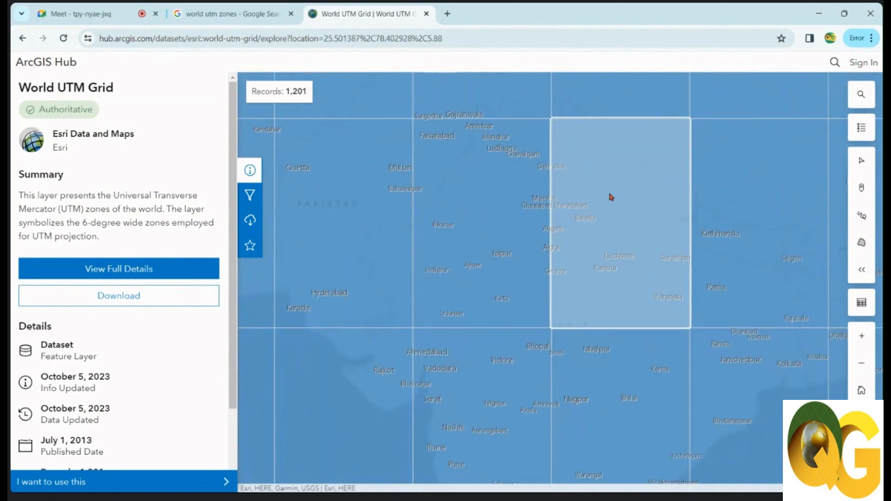
Look up the UTM zone details of the grid cell east of Dehradun and its western neighbour, closing each pop-up
{"action": "left_click", "coordinate": [611, 196]}
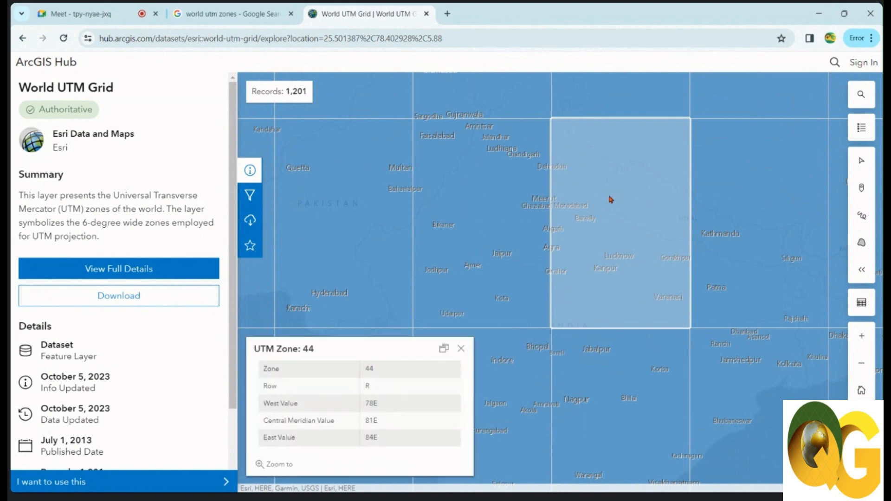
{"action": "left_click_drag", "start_coordinate": [377, 370], "coordinate": [364, 370]}
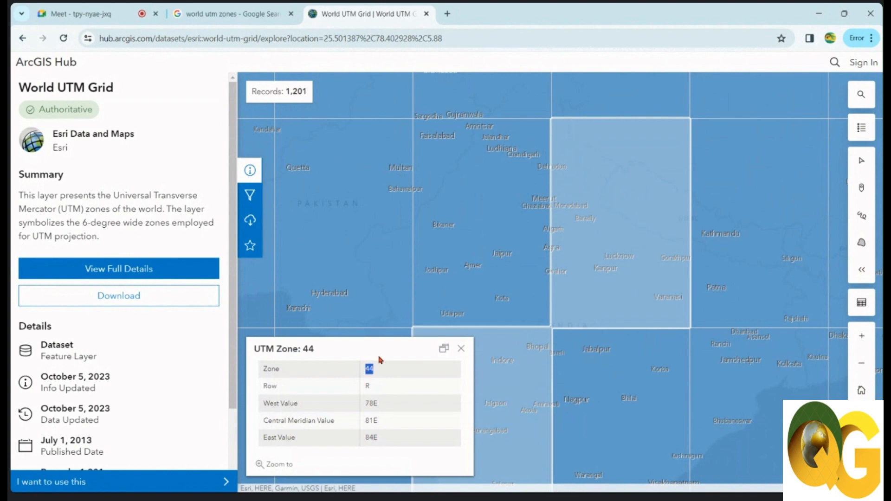
{"action": "left_click", "coordinate": [383, 374]}
{"action": "left_click", "coordinate": [461, 348]}
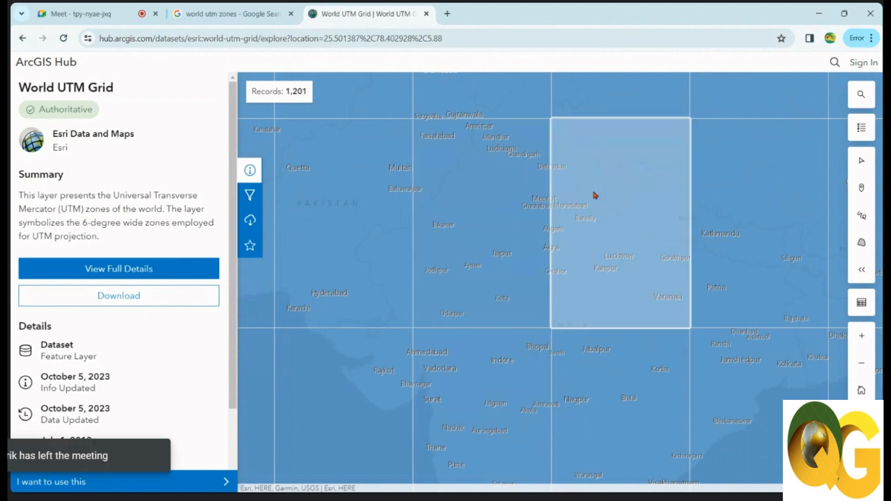
{"action": "left_click", "coordinate": [475, 180]}
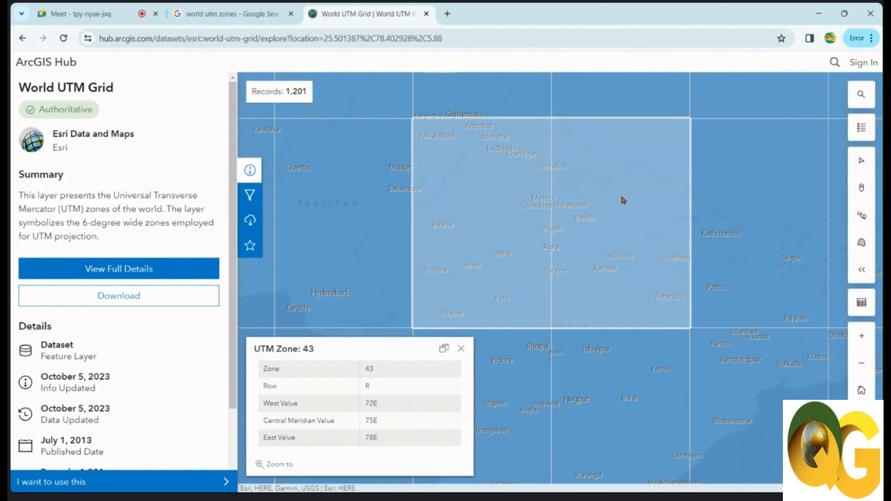
{"action": "left_click", "coordinate": [460, 348]}
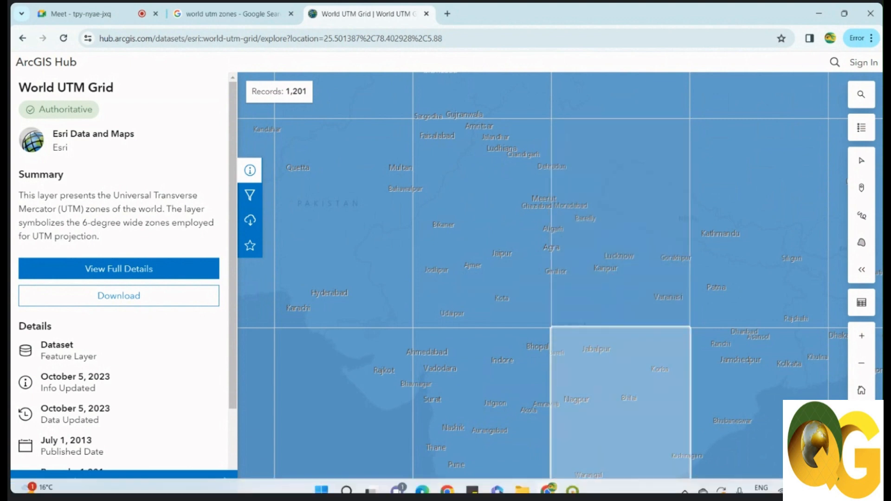
Switch to QGIS and open the project's coordinate reference system settings
{"action": "mouse_move", "coordinate": [578, 488]}
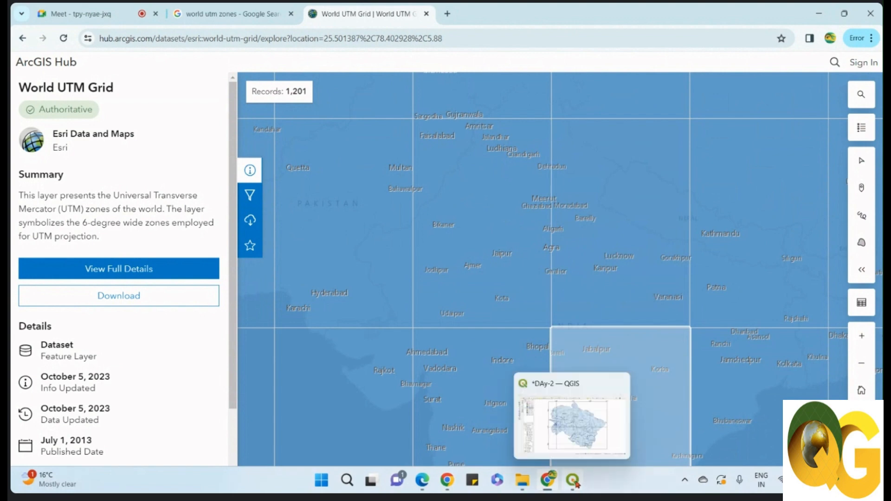
{"action": "left_click", "coordinate": [575, 483]}
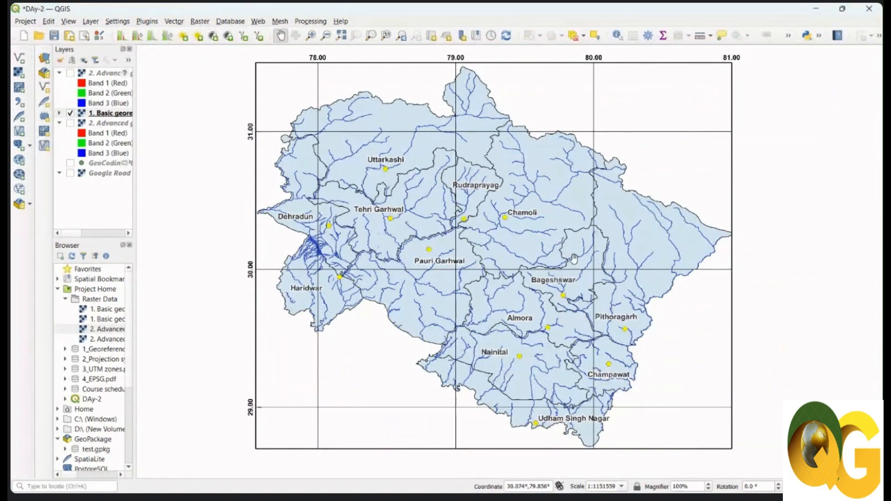
{"action": "left_click_drag", "start_coordinate": [472, 216], "coordinate": [481, 216]}
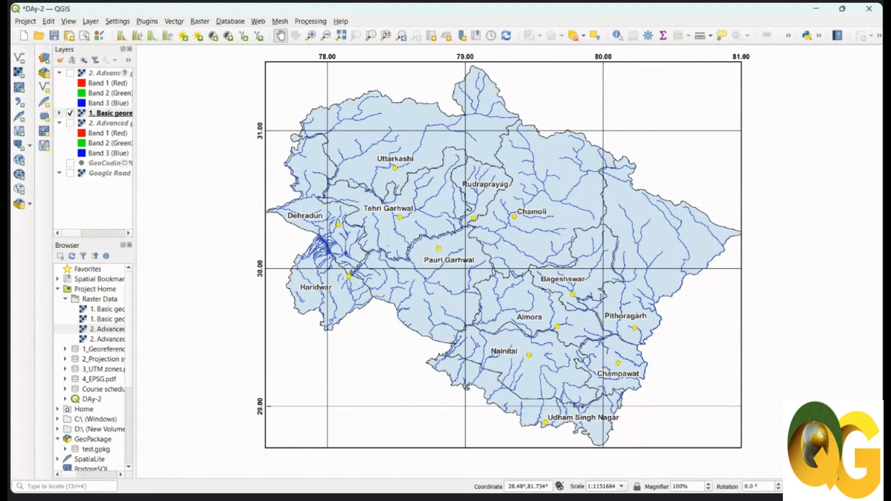
{"action": "left_click", "coordinate": [842, 486]}
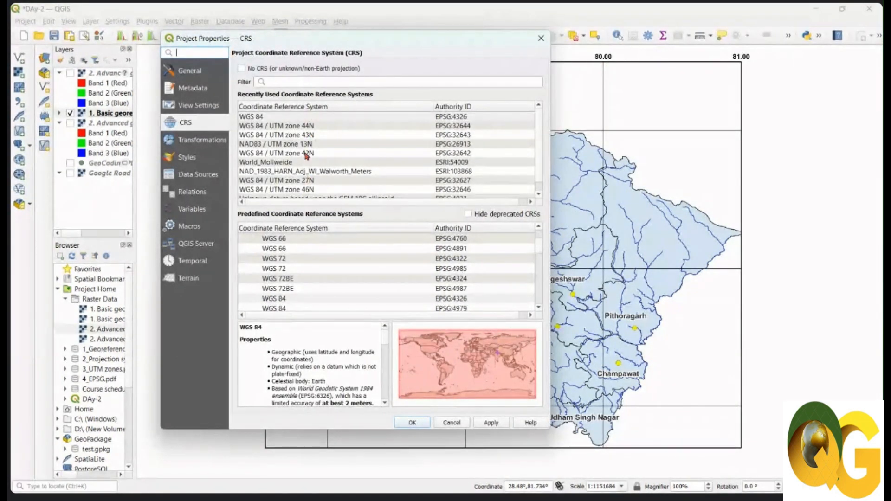
Select WGS 84 / UTM zone 44N from the recently used systems and examine its coverage of the map area in the preview
{"action": "left_click", "coordinate": [304, 126]}
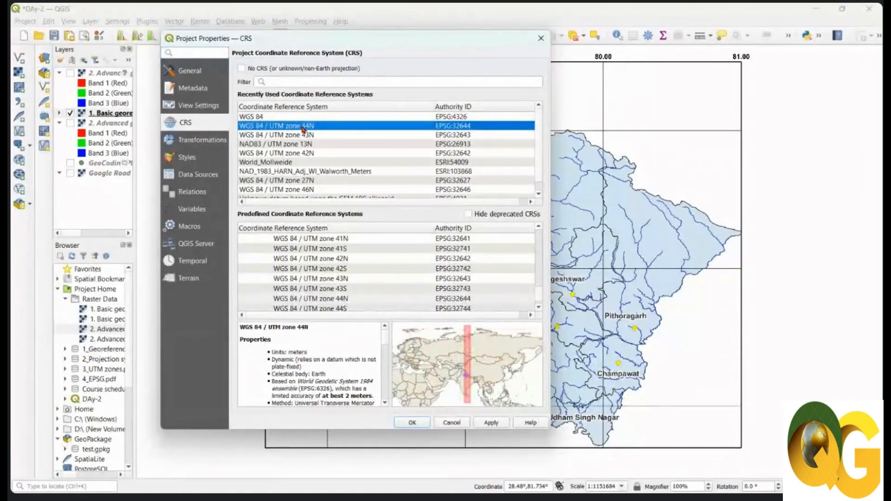
{"action": "scroll", "coordinate": [469, 371], "scroll_direction": "up", "scroll_amount": 5}
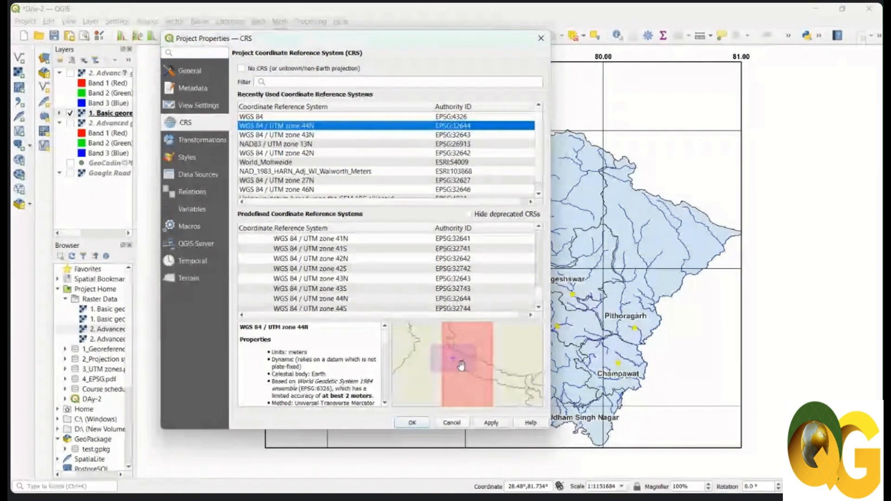
{"action": "scroll", "coordinate": [443, 361], "scroll_direction": "up", "scroll_amount": 2}
{"action": "scroll", "coordinate": [446, 362], "scroll_direction": "down", "scroll_amount": 2}
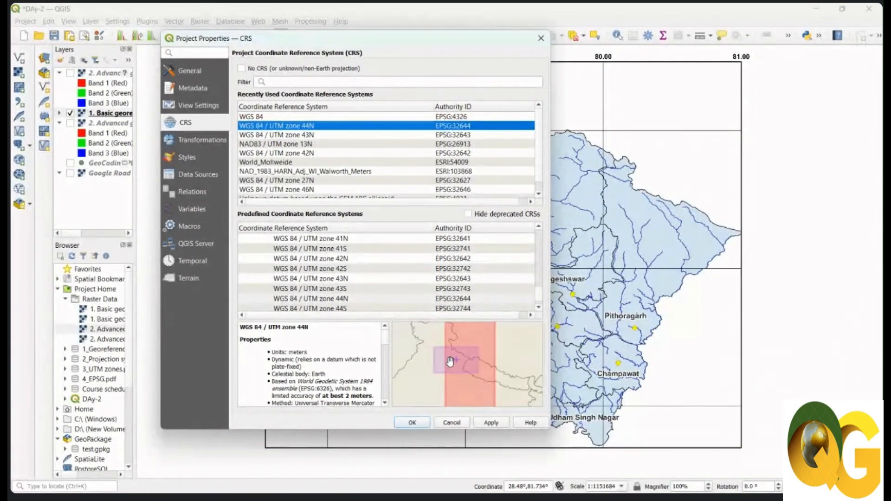
{"action": "scroll", "coordinate": [453, 358], "scroll_direction": "up", "scroll_amount": 2}
{"action": "scroll", "coordinate": [457, 356], "scroll_direction": "down", "scroll_amount": 2}
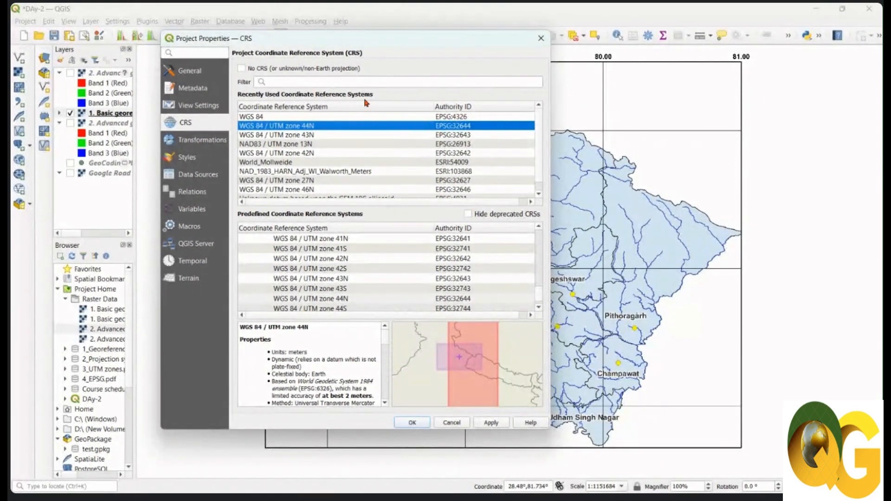
Filter the coordinate systems by "44n" and apply WGS 84 / UTM zone 44N (EPSG:32644) as the project CRS
{"action": "left_click", "coordinate": [298, 81]}
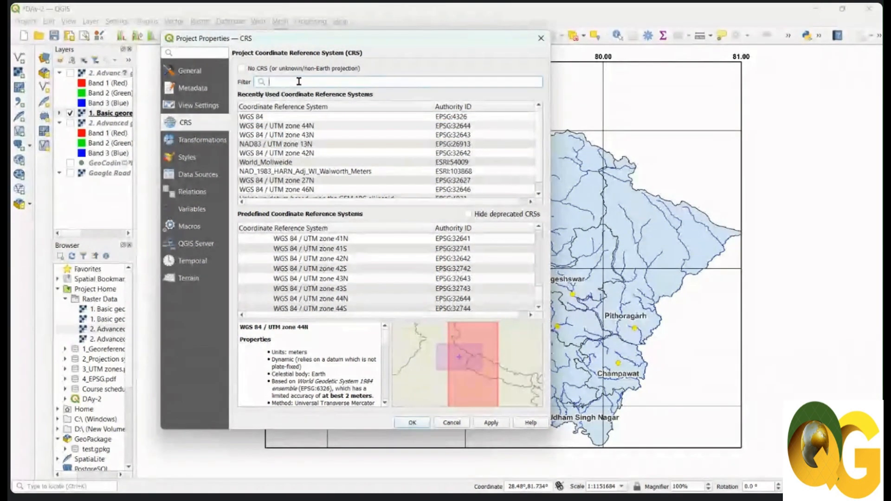
{"action": "type", "text": "44n"}
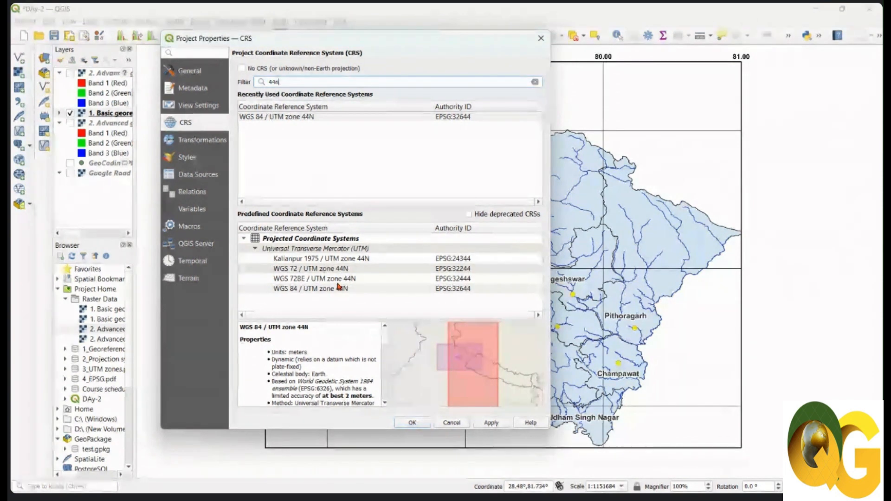
{"action": "left_click", "coordinate": [329, 289]}
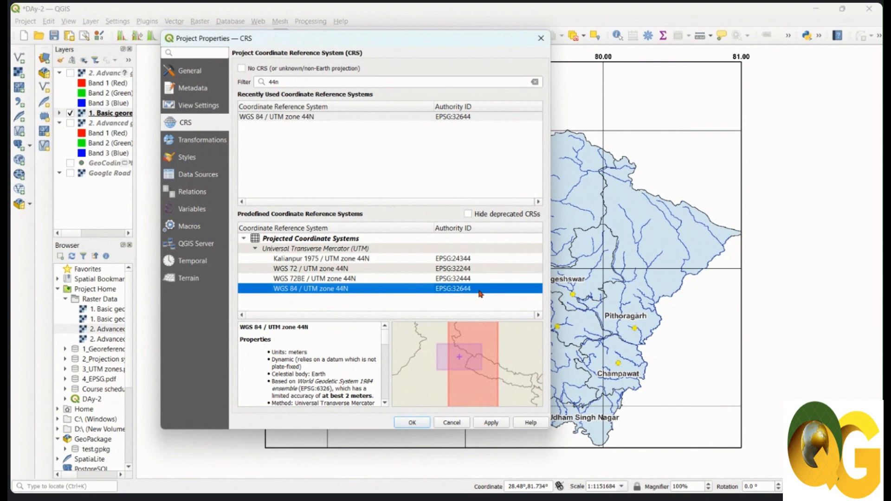
{"action": "left_click", "coordinate": [496, 424]}
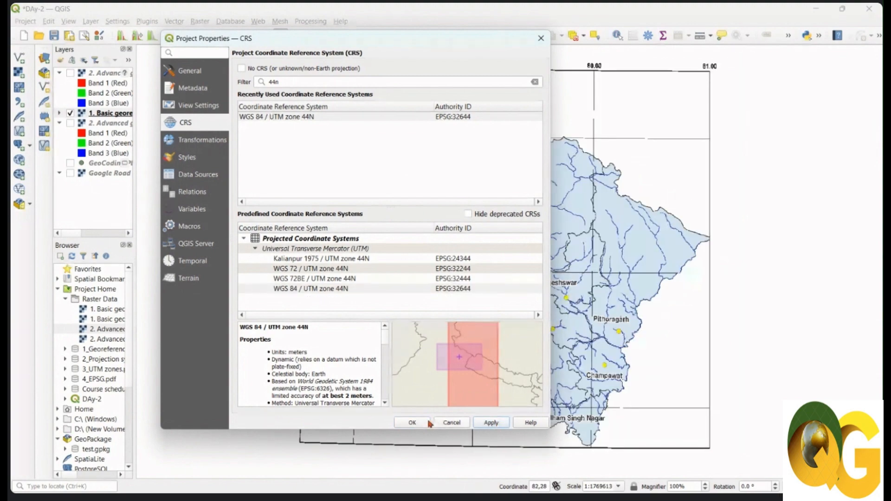
{"action": "left_click", "coordinate": [412, 422]}
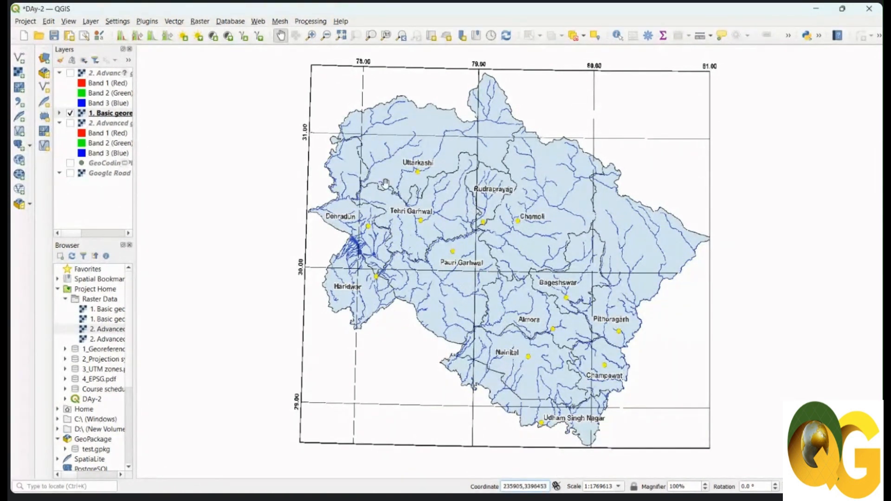
{"action": "left_click_drag", "start_coordinate": [529, 299], "coordinate": [521, 299]}
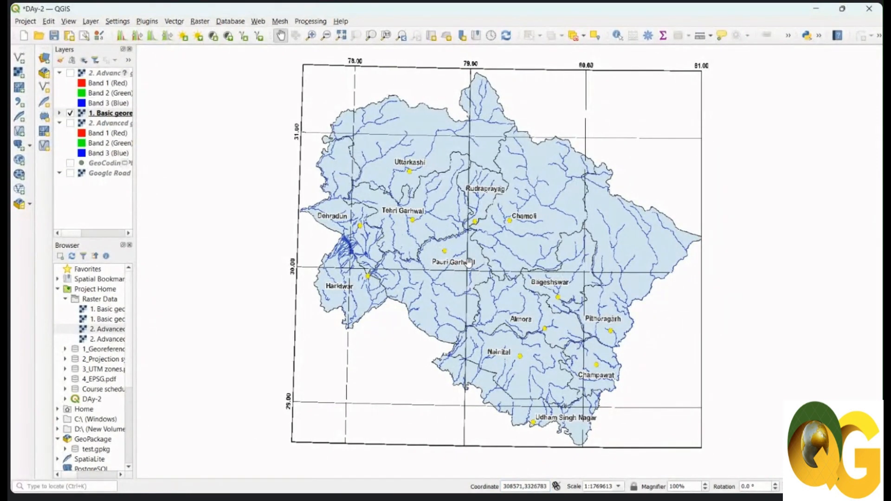
Switch to Edge, open 4_EPSG.pdf and highlight the EPSG:4326 example sentence, then minimize the browser to return to QGIS
{"action": "mouse_move", "coordinate": [522, 490]}
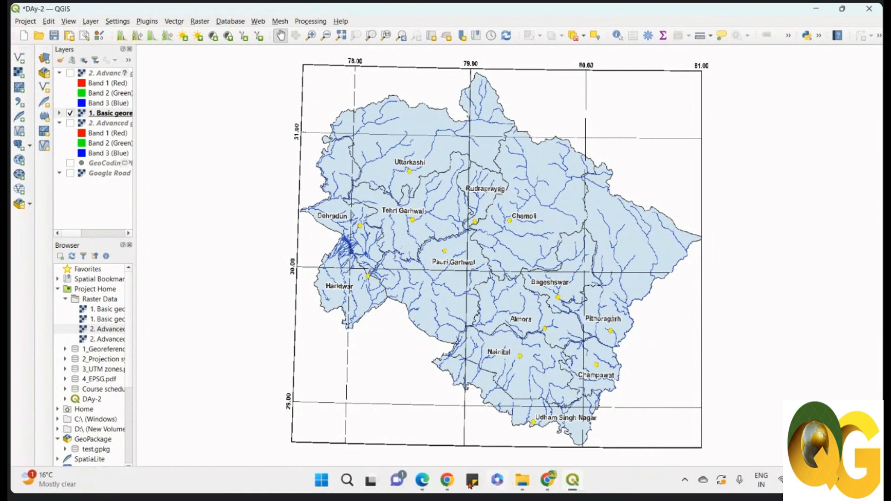
{"action": "mouse_move", "coordinate": [423, 481]}
{"action": "left_click", "coordinate": [412, 427]}
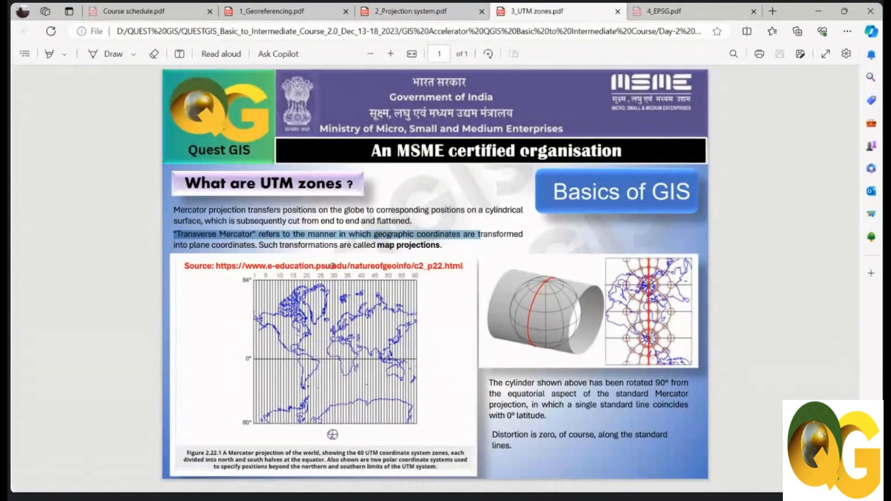
{"action": "left_click", "coordinate": [668, 13]}
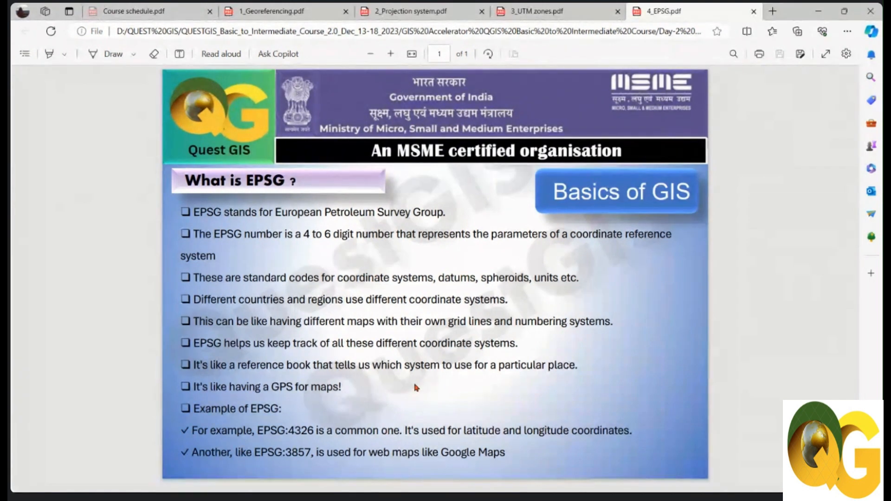
{"action": "left_click_drag", "start_coordinate": [277, 432], "coordinate": [315, 433]}
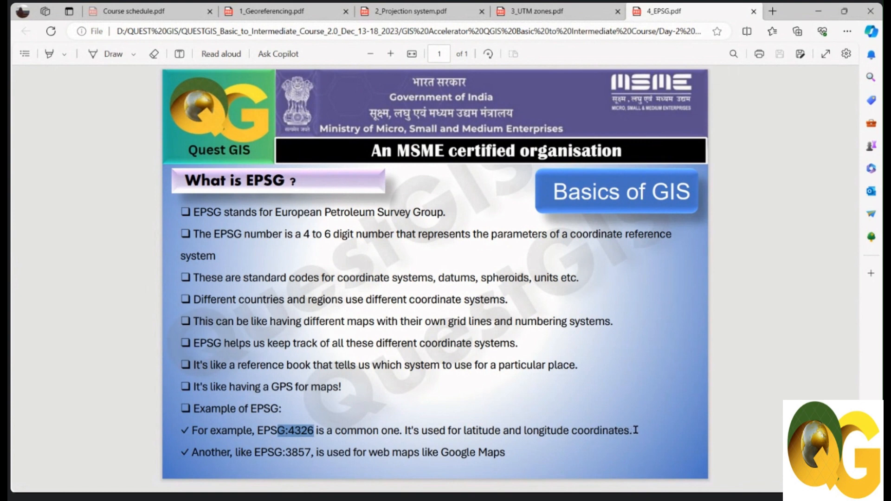
{"action": "left_click_drag", "start_coordinate": [636, 430], "coordinate": [263, 432]}
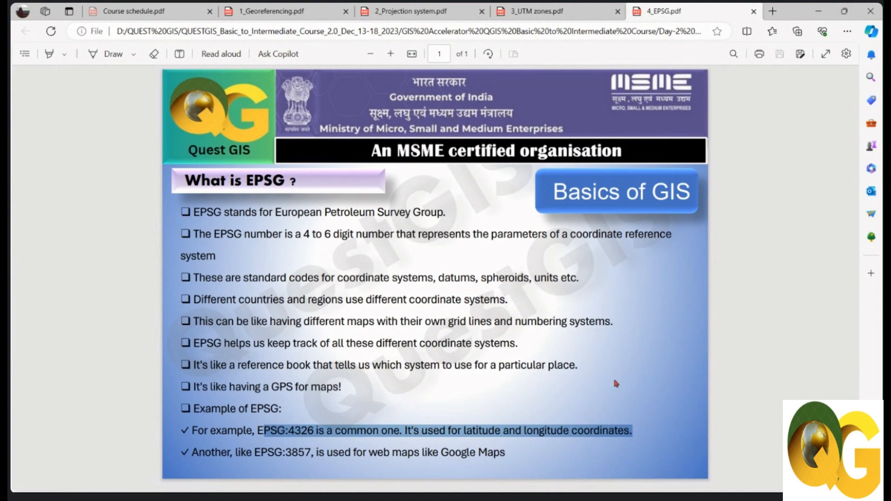
{"action": "left_click", "coordinate": [817, 11]}
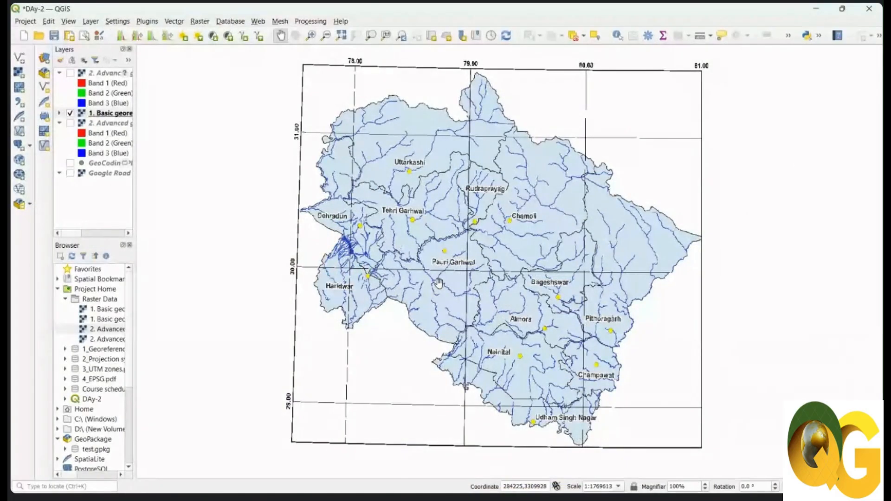
Switch back to the World UTM Grid page in Chrome
{"action": "left_click_drag", "start_coordinate": [518, 236], "coordinate": [508, 237]}
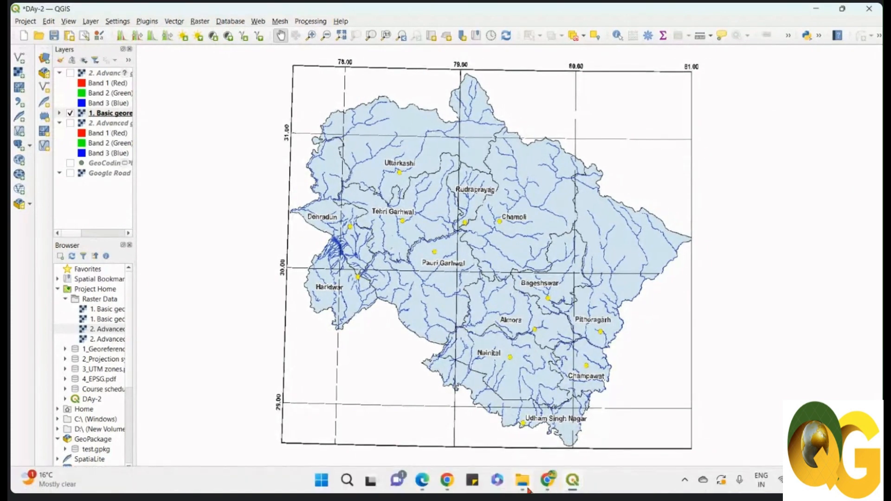
{"action": "mouse_move", "coordinate": [546, 482]}
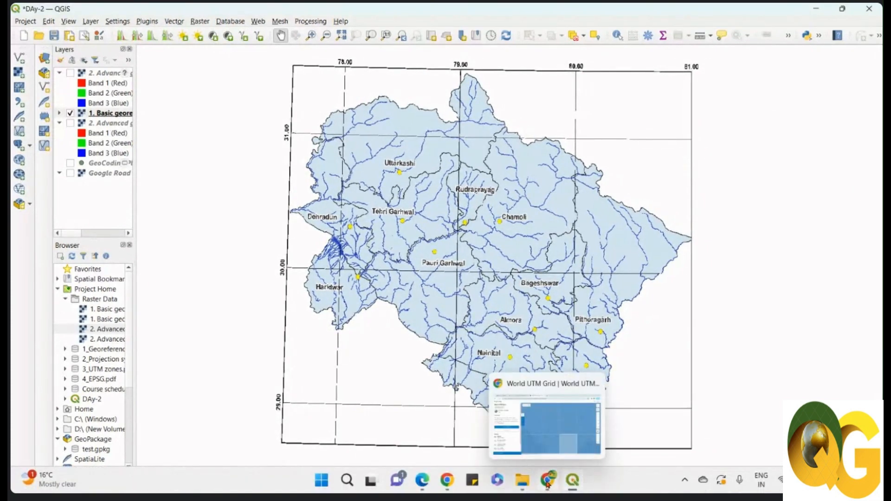